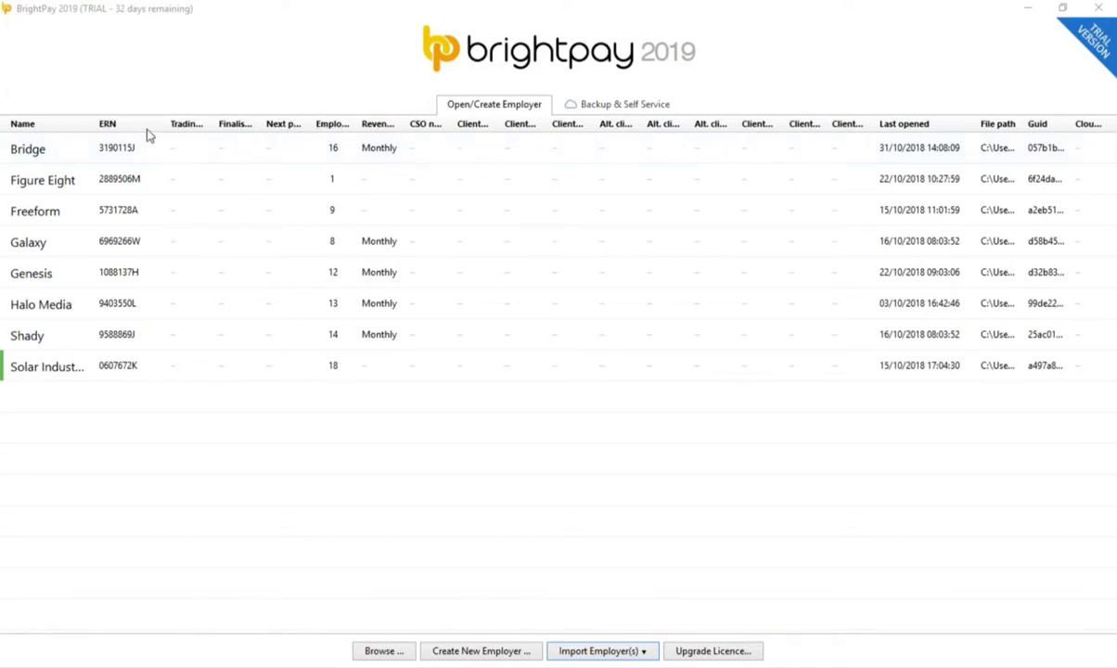
Step: Select the Bridge employer and review the employer list's Choose Columns options
left_click(121, 145)
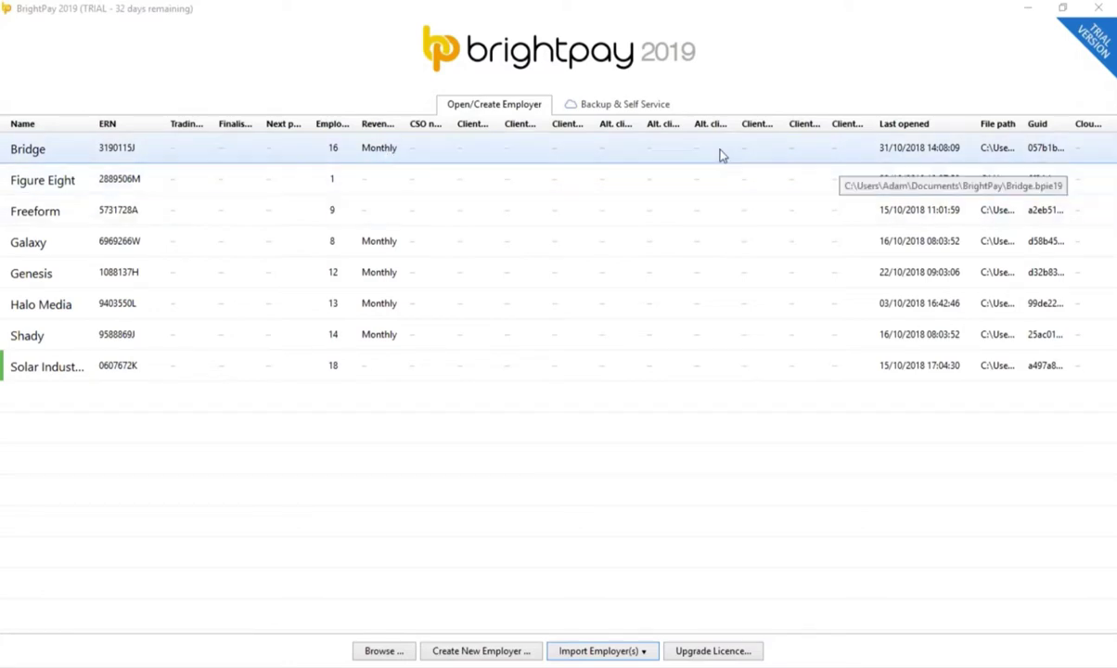
right_click(712, 155)
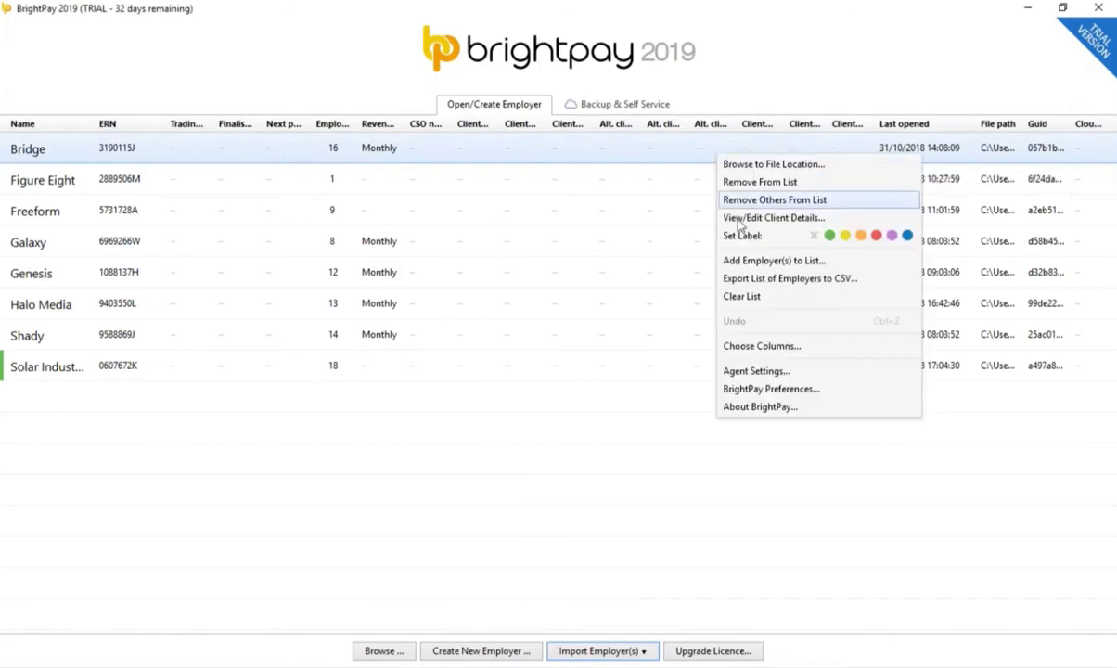
left_click(726, 347)
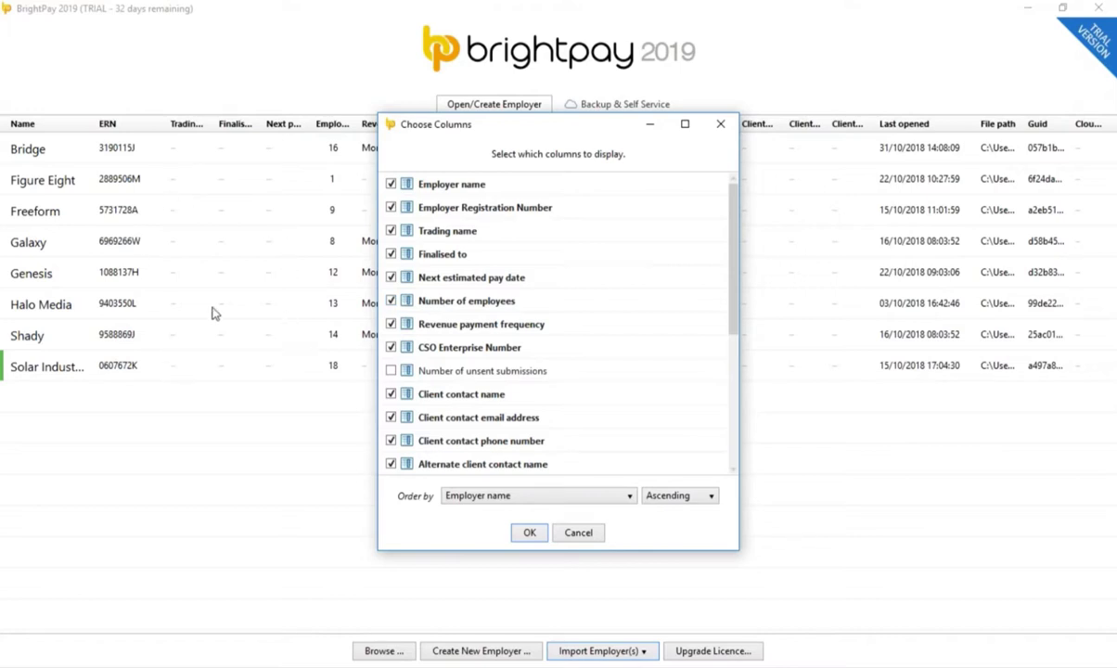
left_click(530, 534)
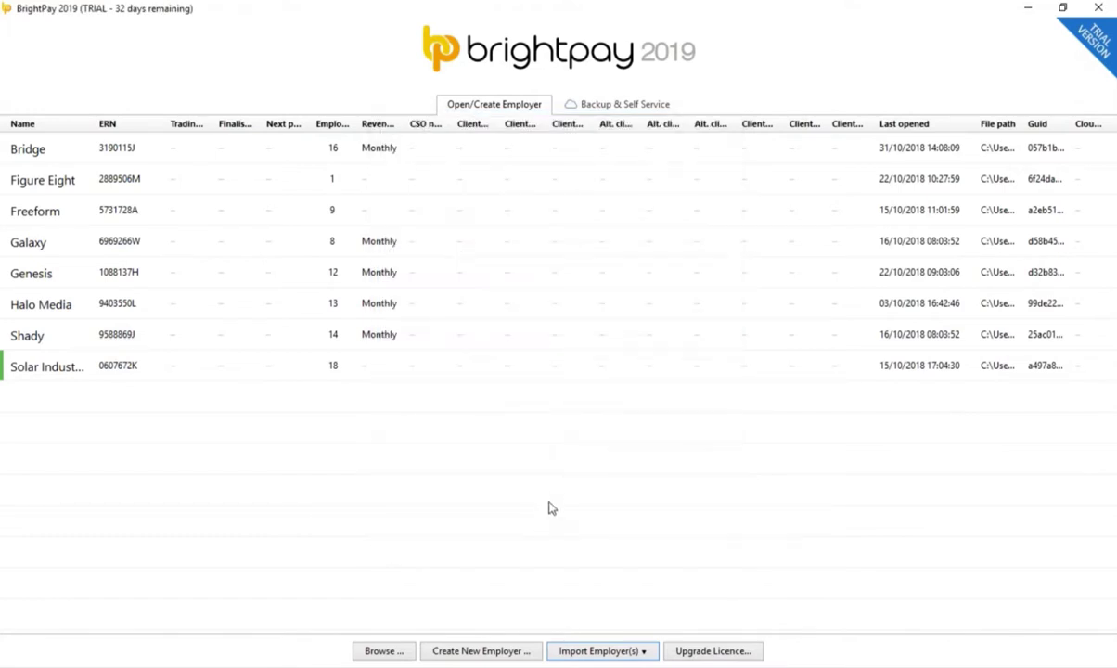
Step: Look at the Galaxy and password-protected Shady employers, then show the BrightPay Connect sign-in page
left_click(527, 362)
right_click(511, 252)
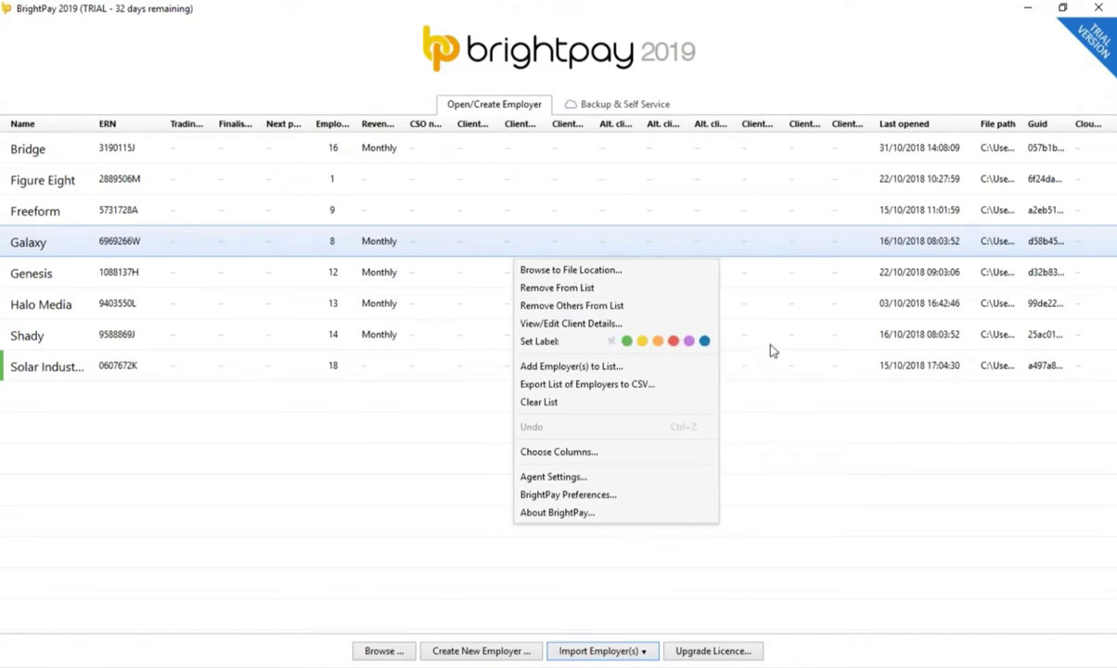
left_click(724, 331)
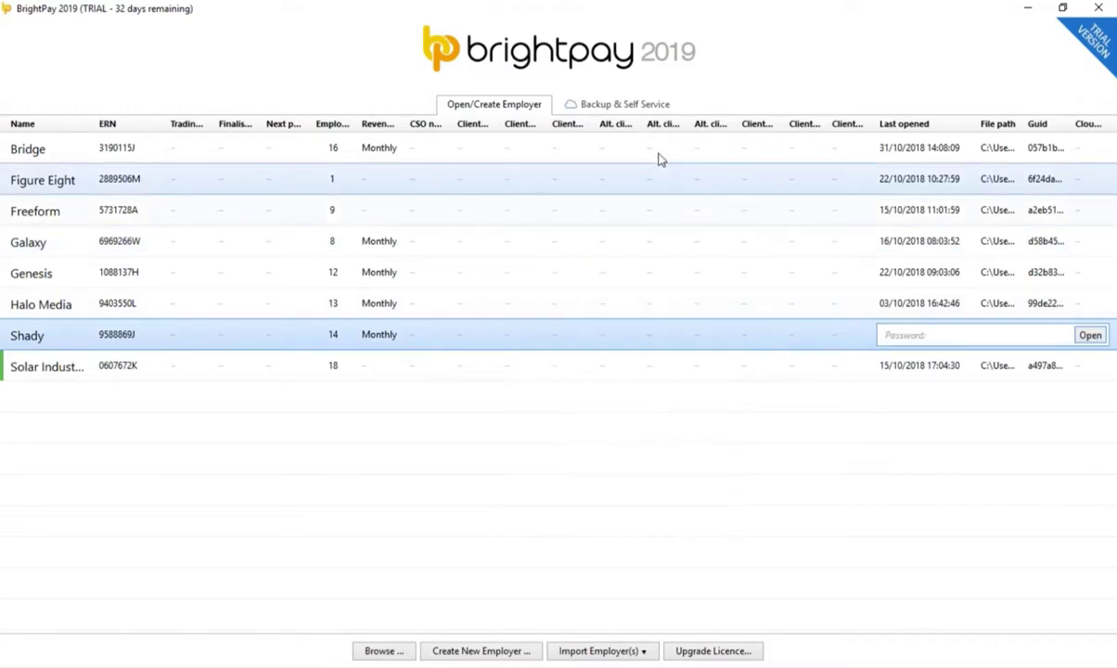
left_click(617, 105)
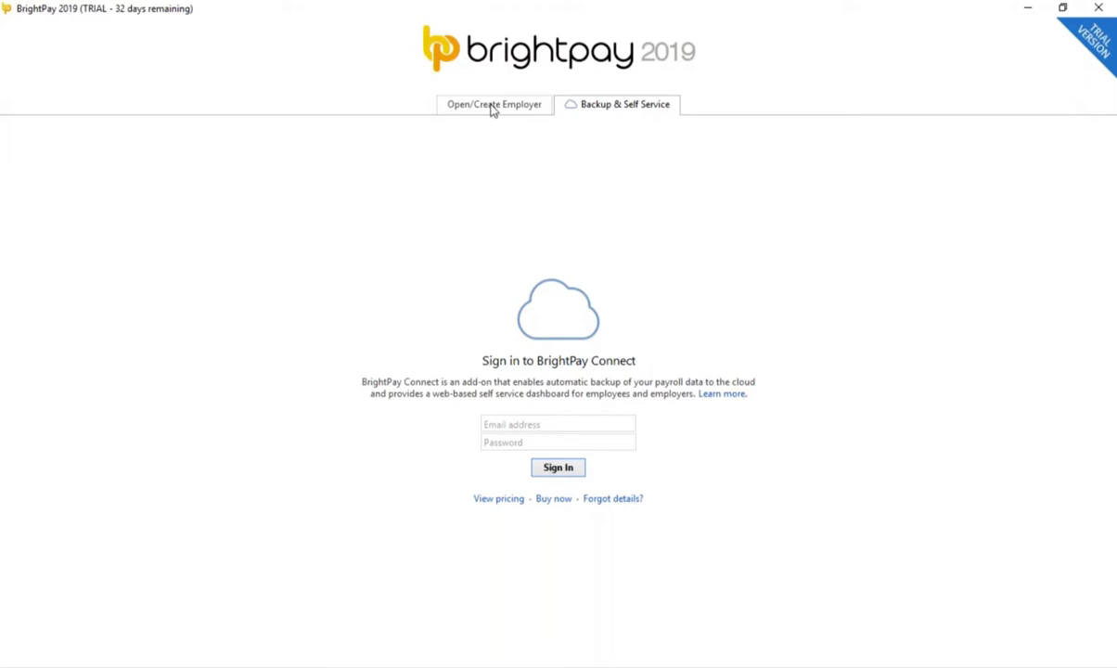
Step: Look through the Import Employer(s) submenus, then close them to return to the eight employers
left_click(494, 106)
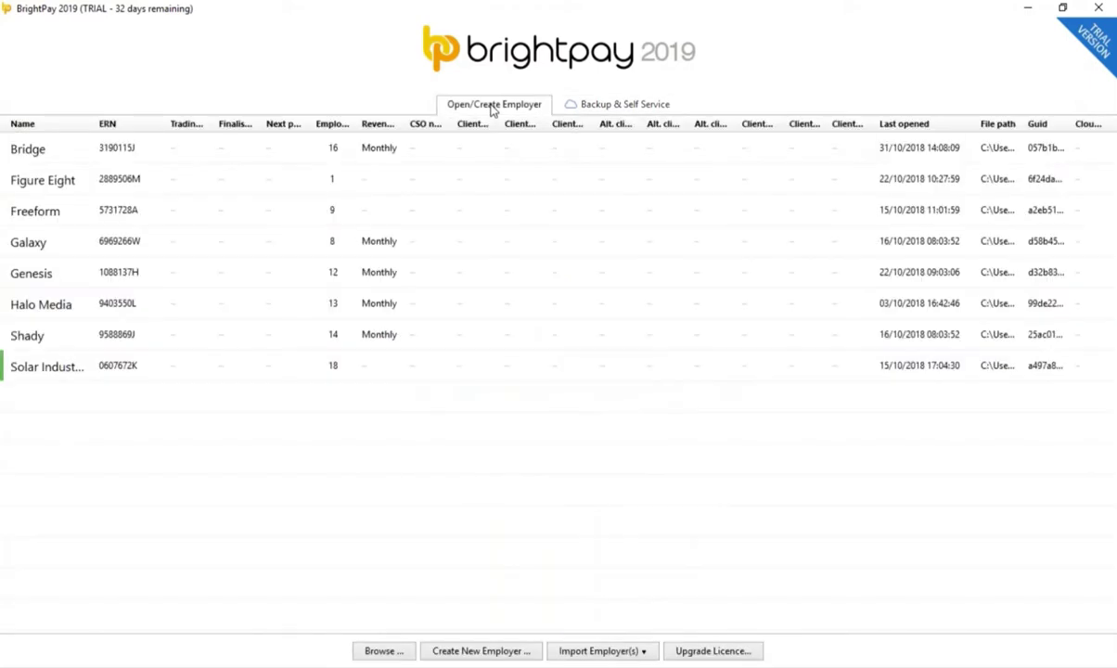
left_click(622, 655)
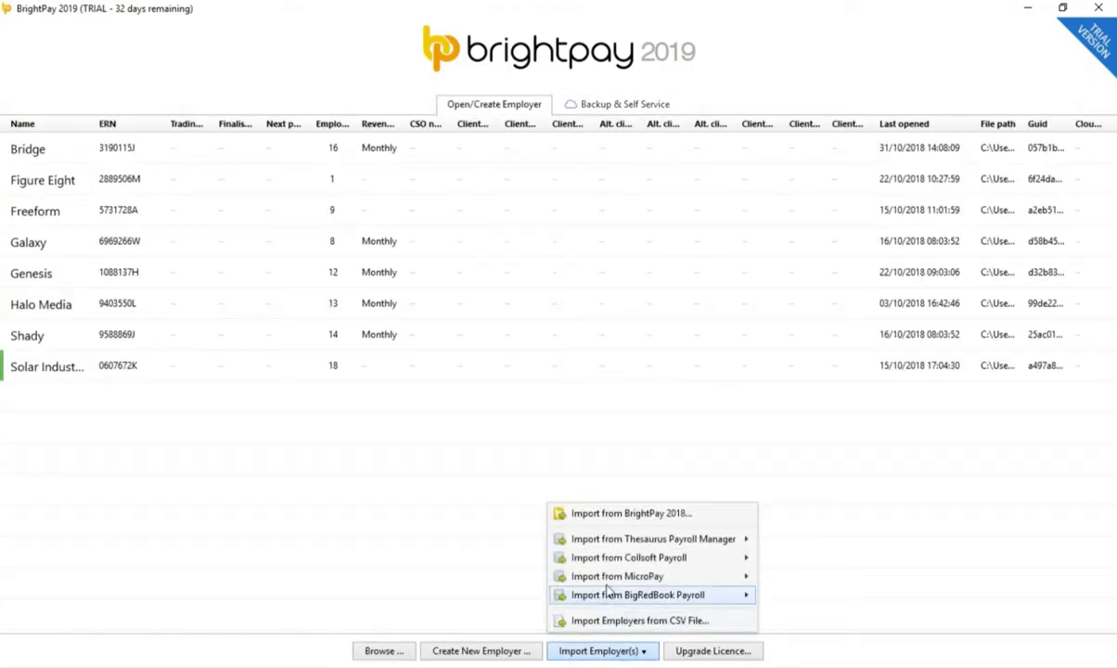
mouse_move(624, 544)
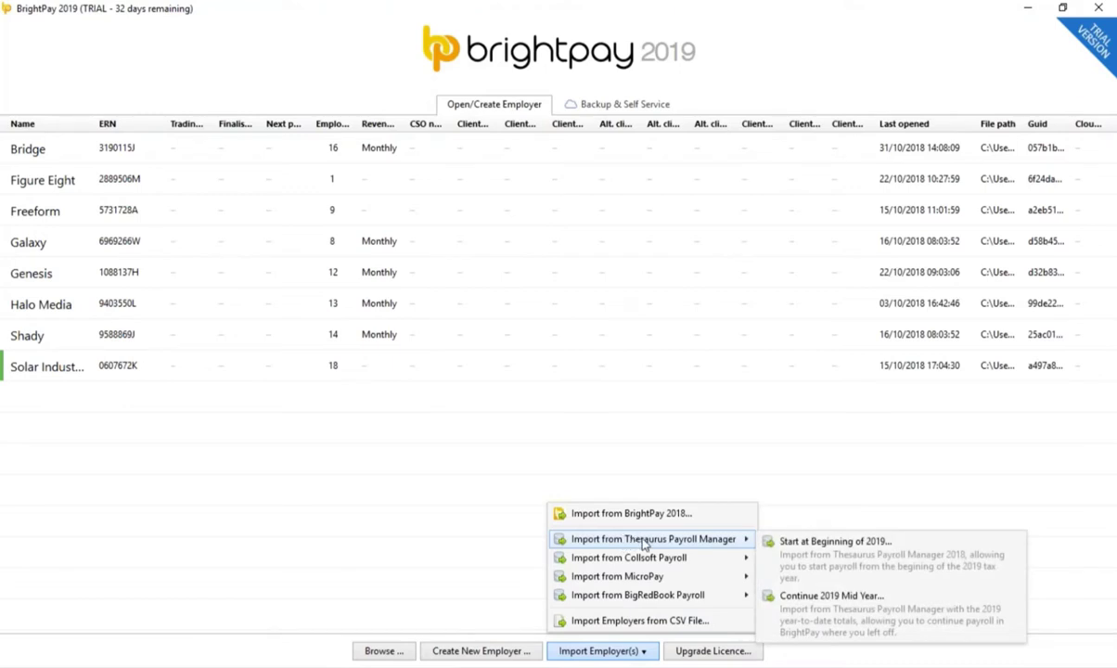
mouse_move(637, 564)
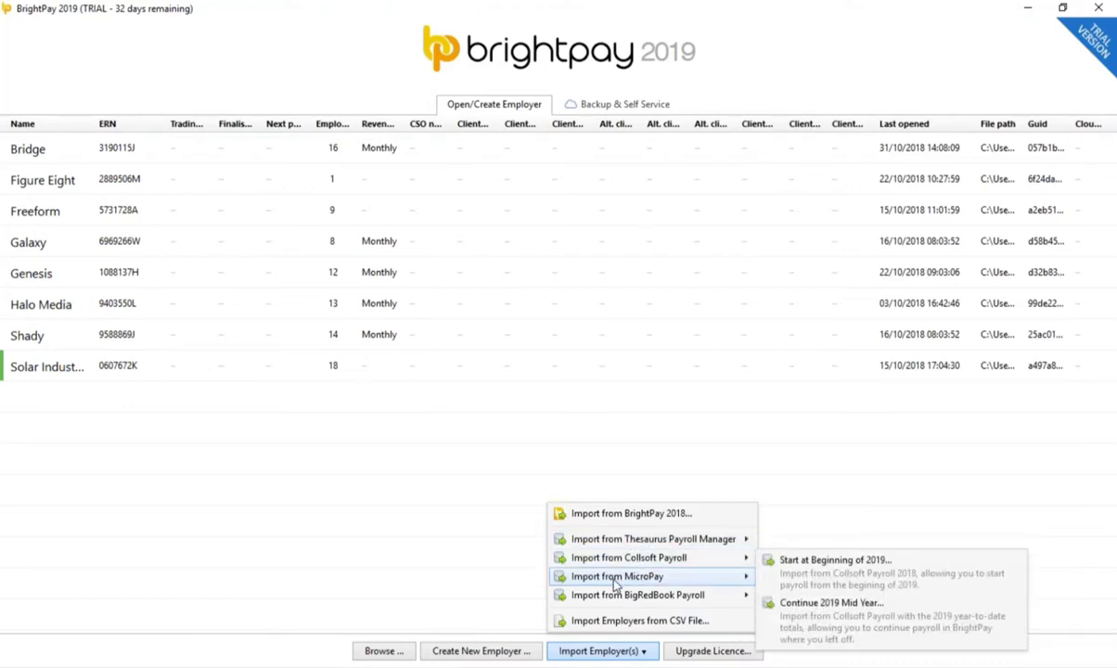
mouse_move(622, 601)
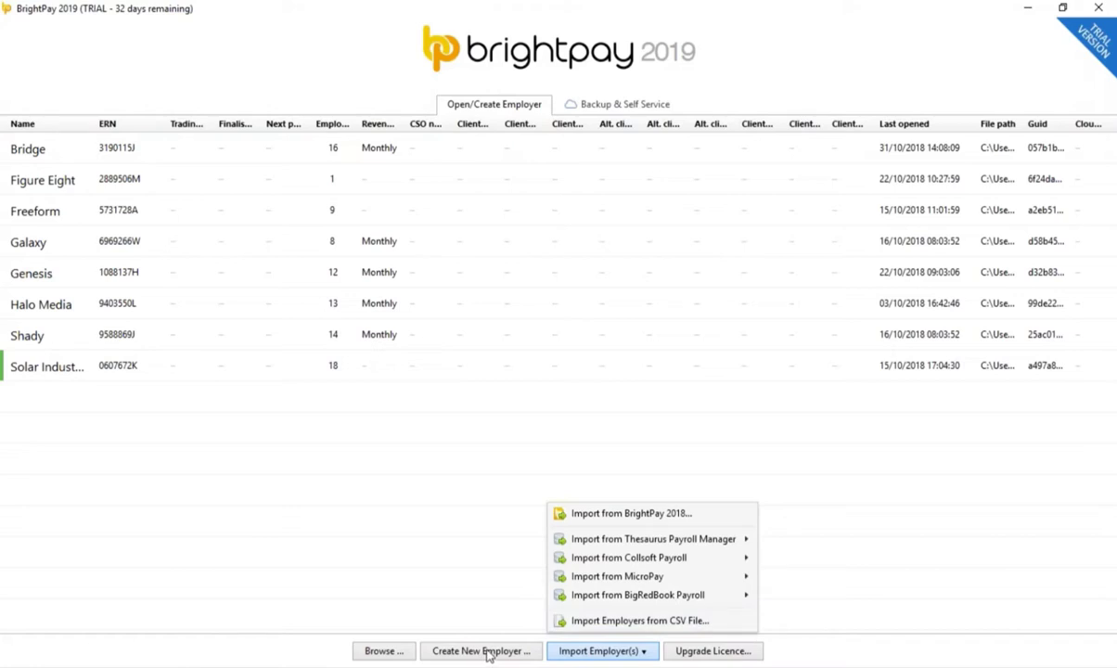
left_click(489, 653)
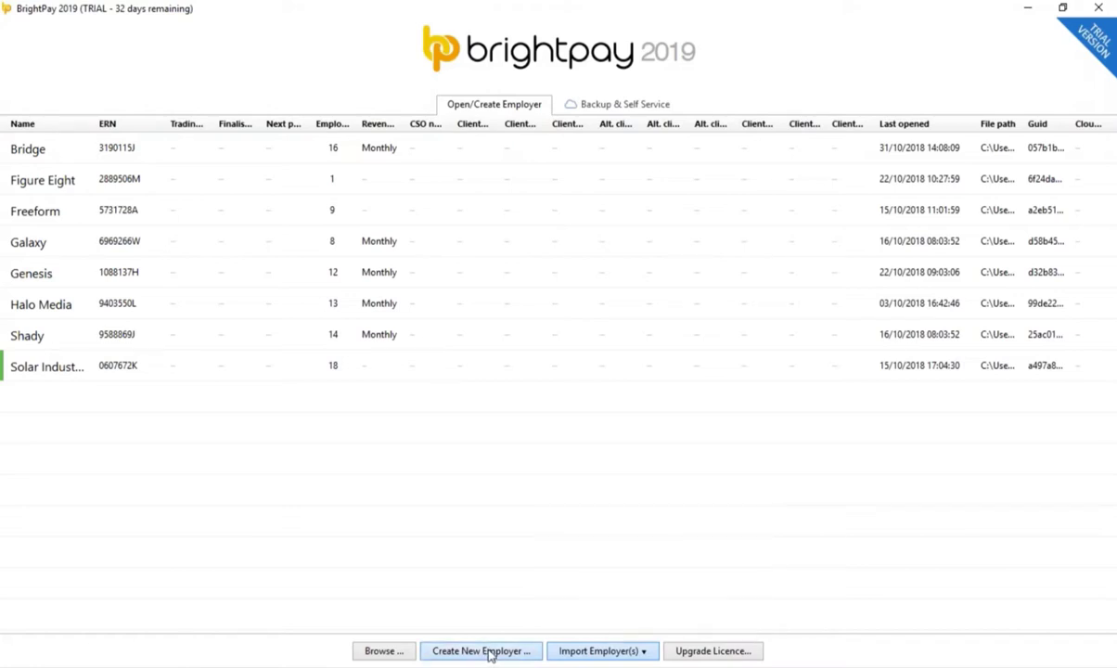
Step: Launch the Set Up New Employer wizard with payroll starting at the beginning of the 2019 tax year
left_click(489, 653)
left_click(777, 150)
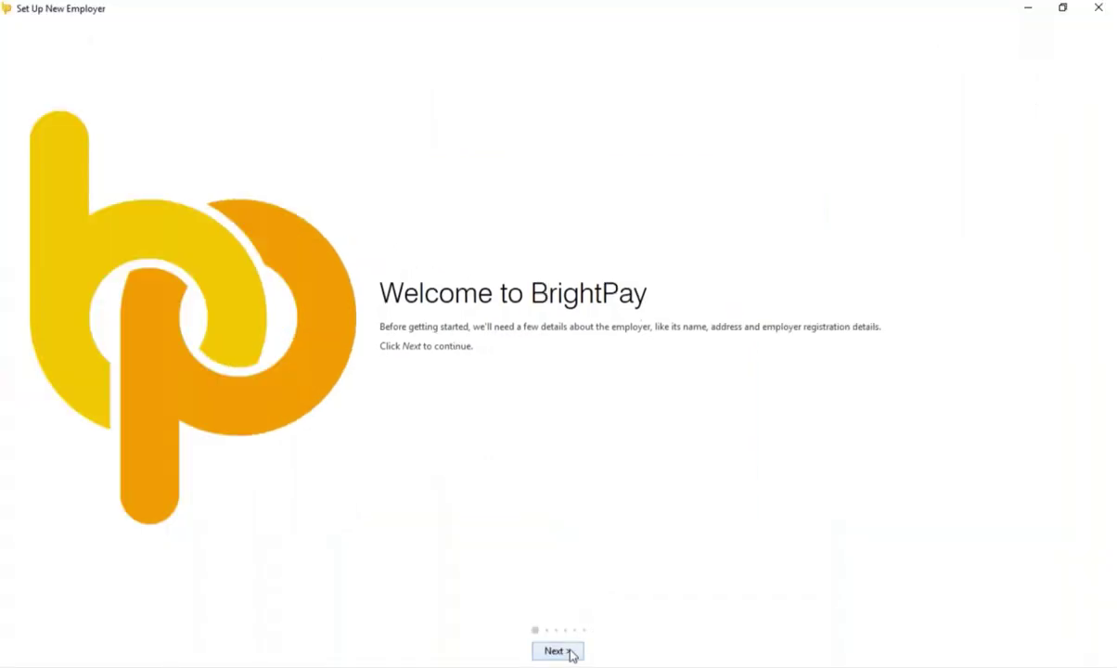
left_click(557, 652)
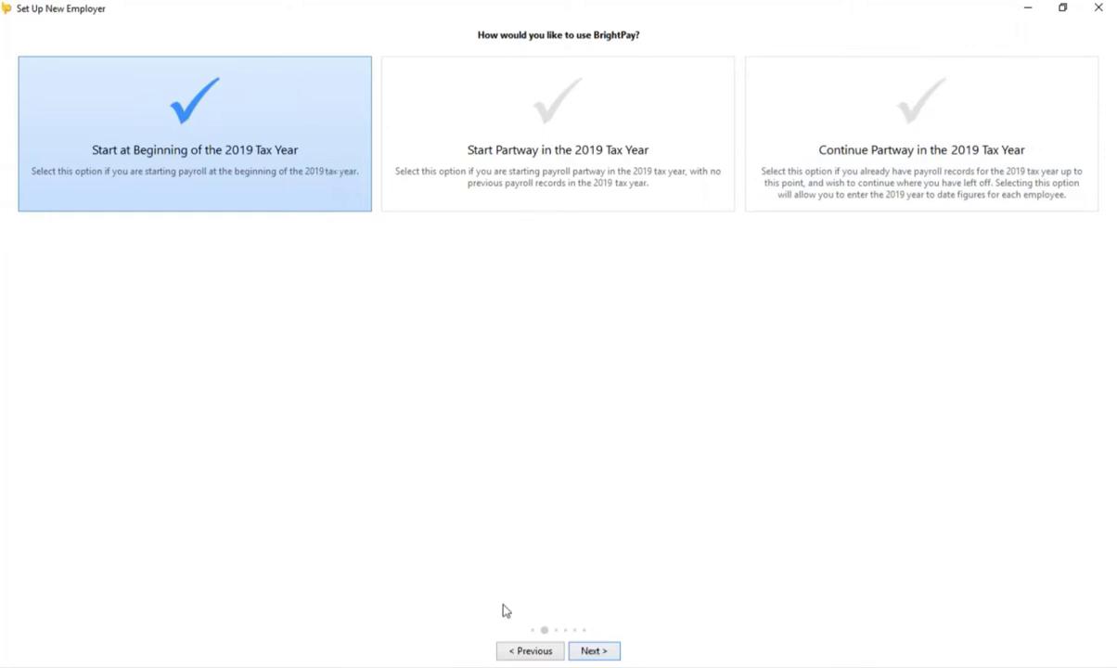
Step: Enter Sea Harvest's employer registration number, name and address
left_click(594, 652)
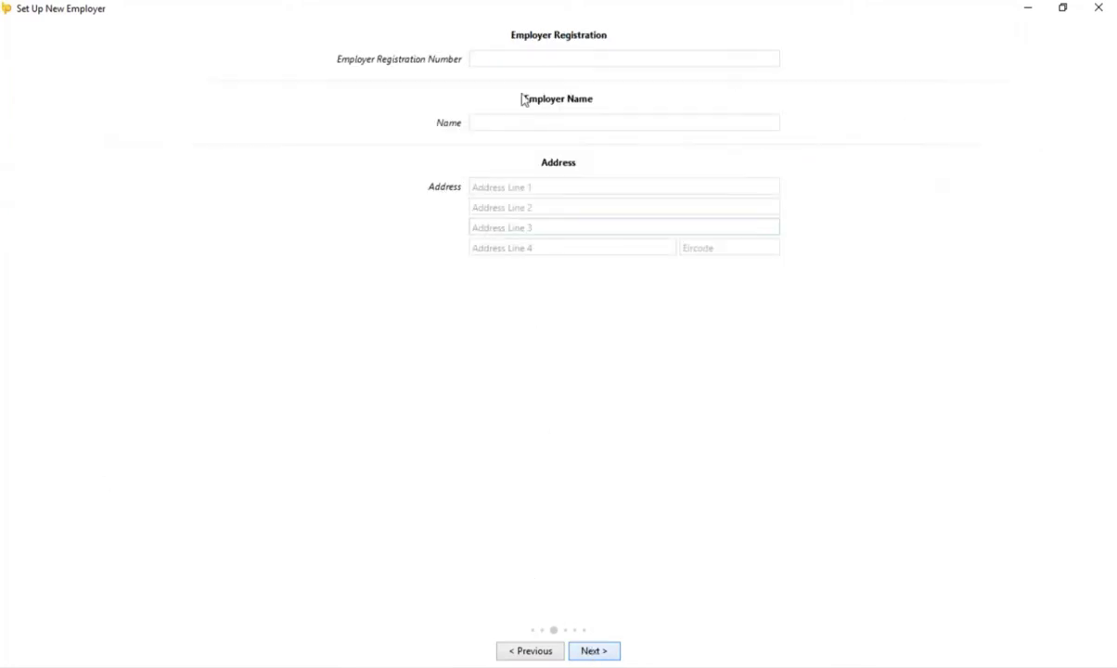
left_click(498, 57)
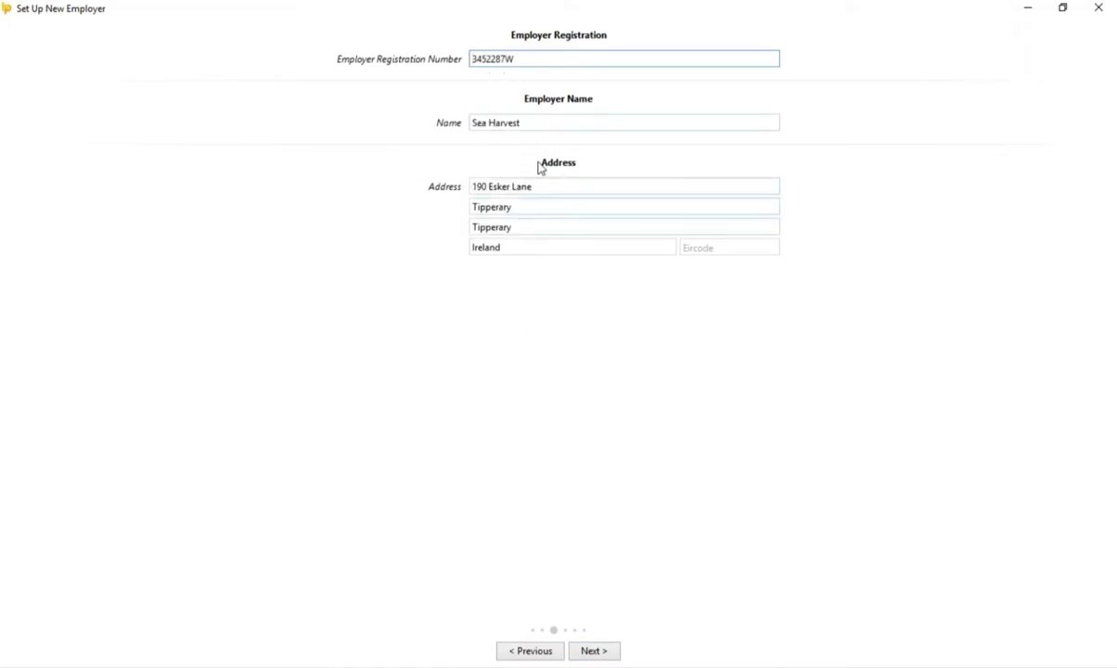
left_click(598, 654)
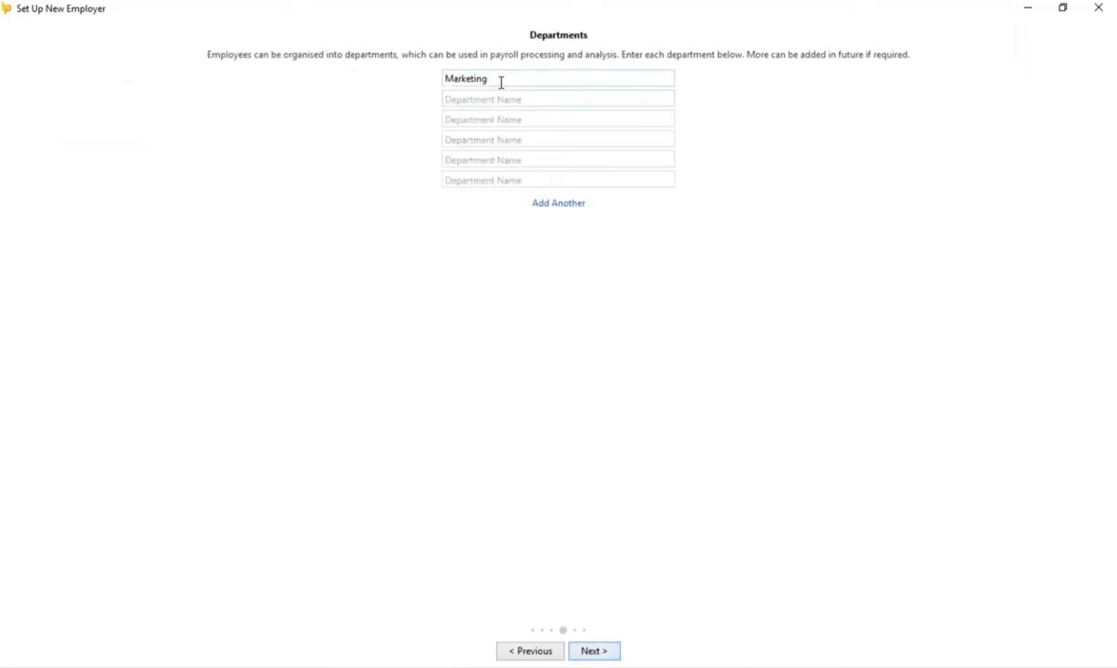
Step: Add Sales and Front desk as departments alongside Marketing
left_click(504, 98)
type("S")
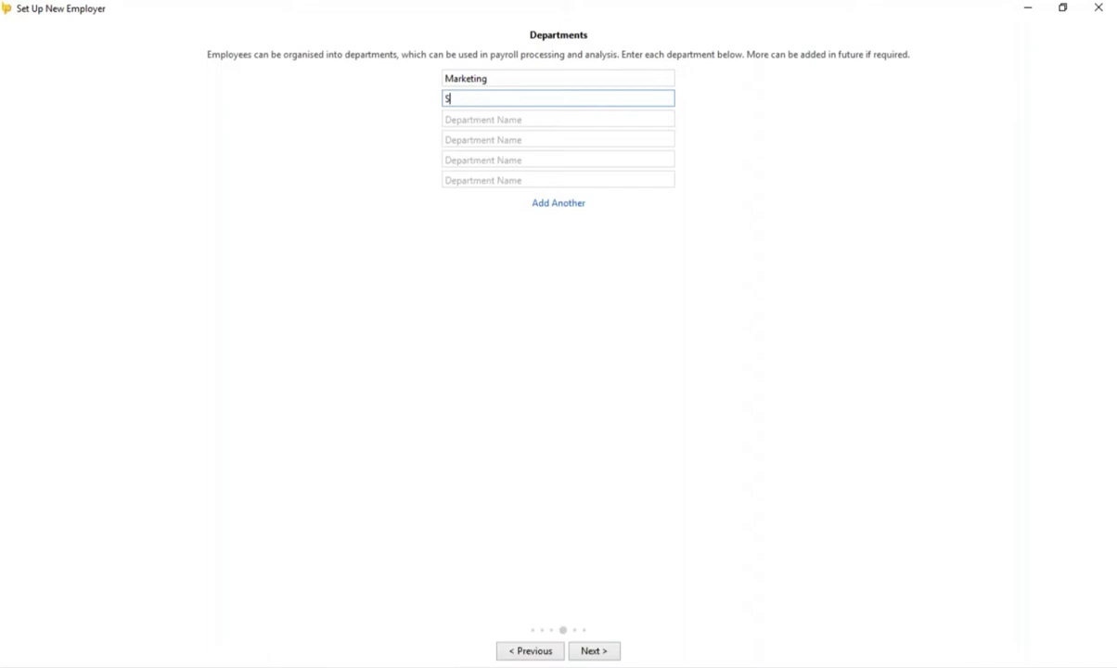
type("ales")
left_click(475, 119)
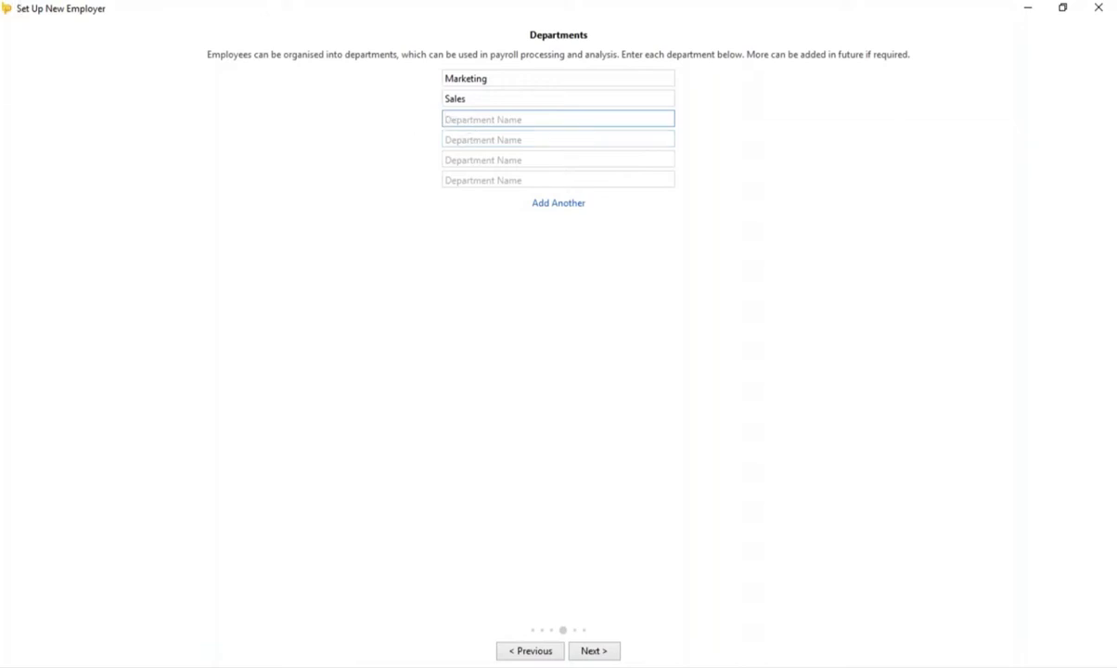
type("Front desk")
left_click(603, 653)
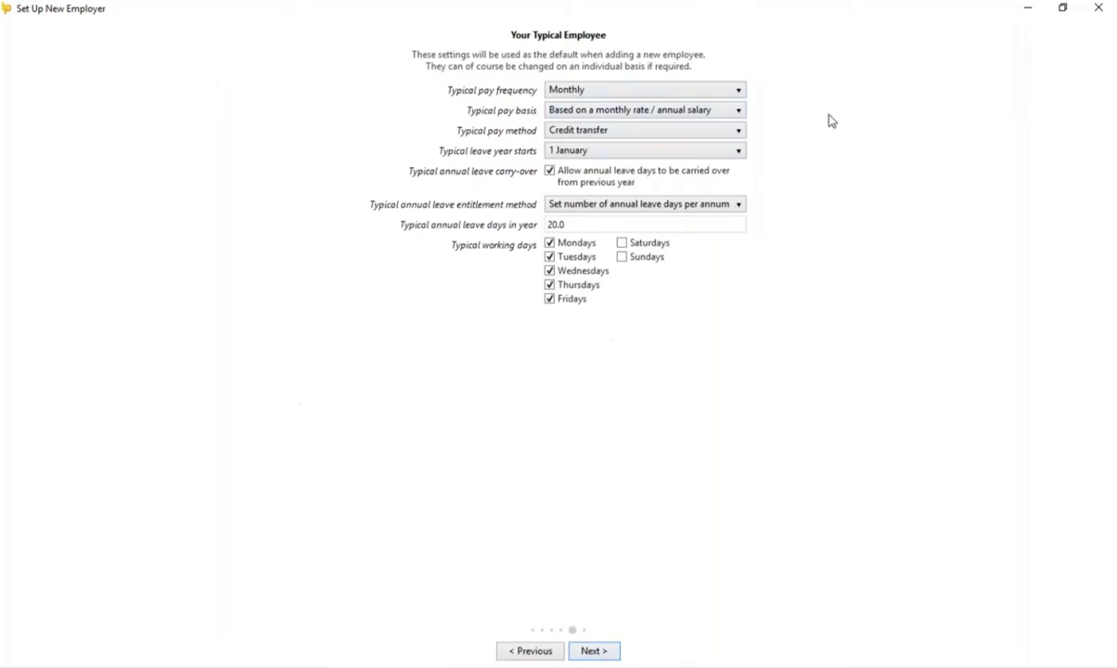
left_click(683, 92)
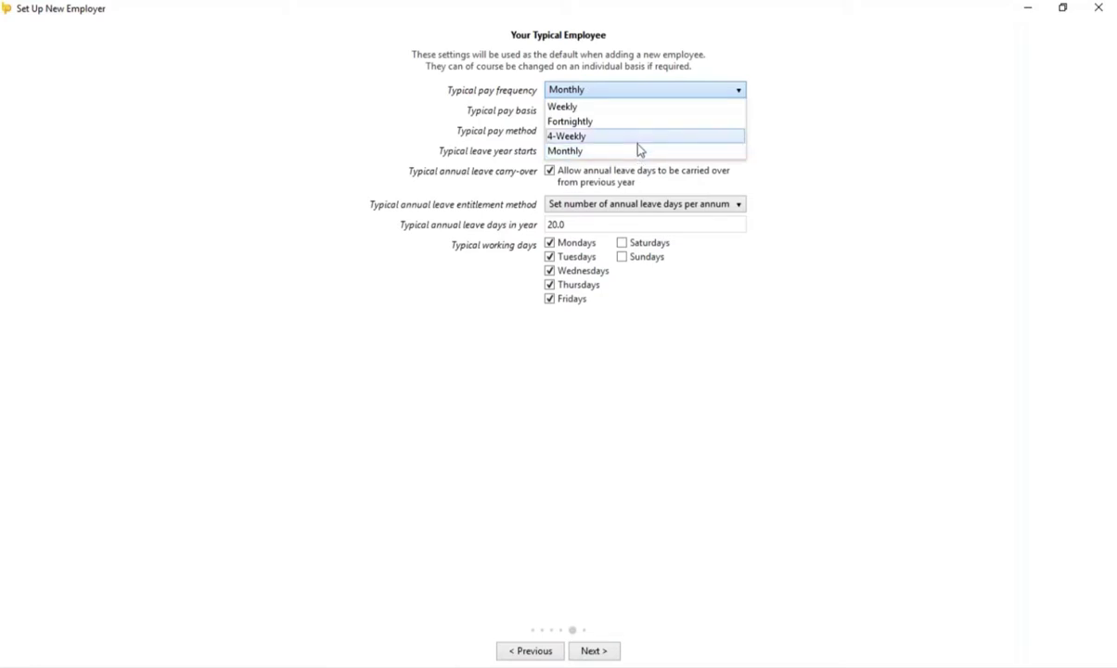
left_click(858, 120)
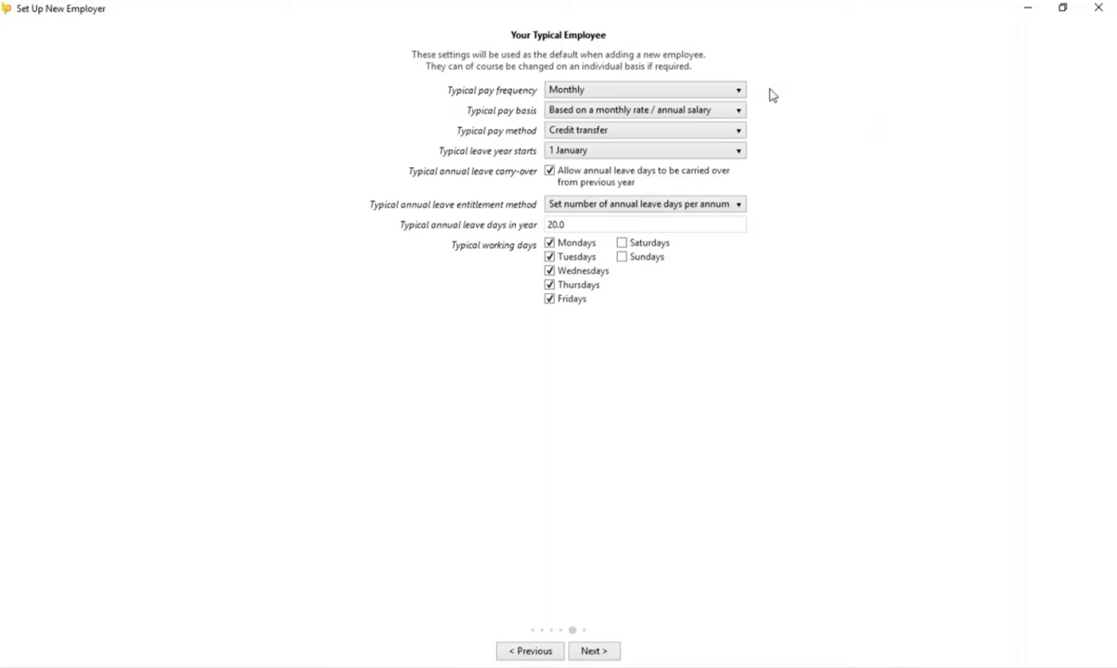
left_click(674, 109)
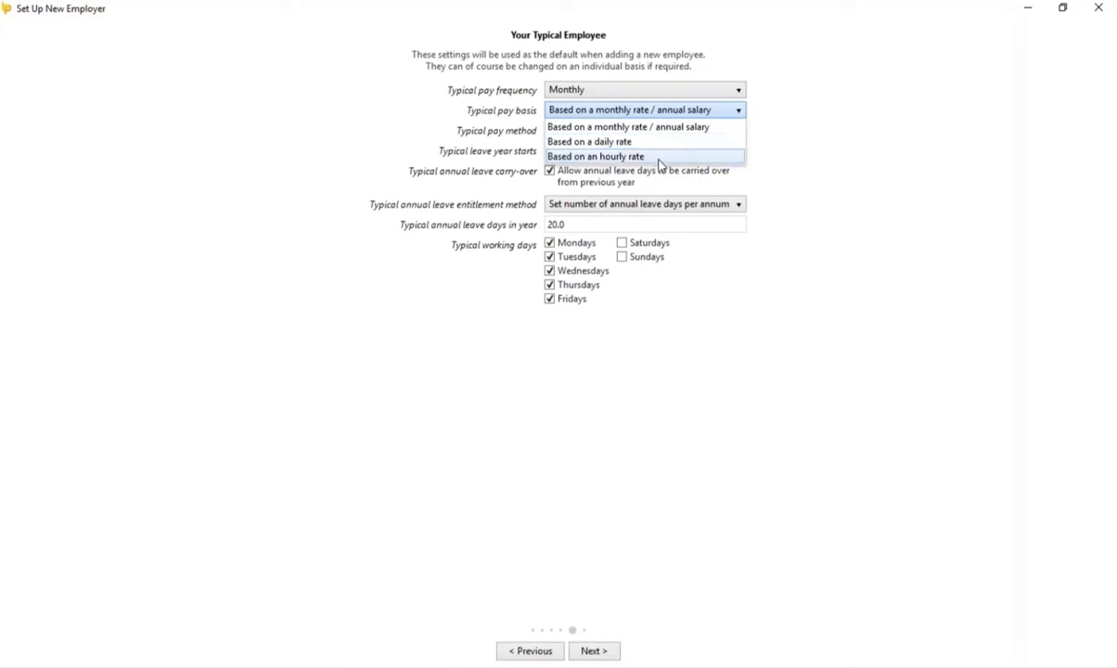
left_click(857, 193)
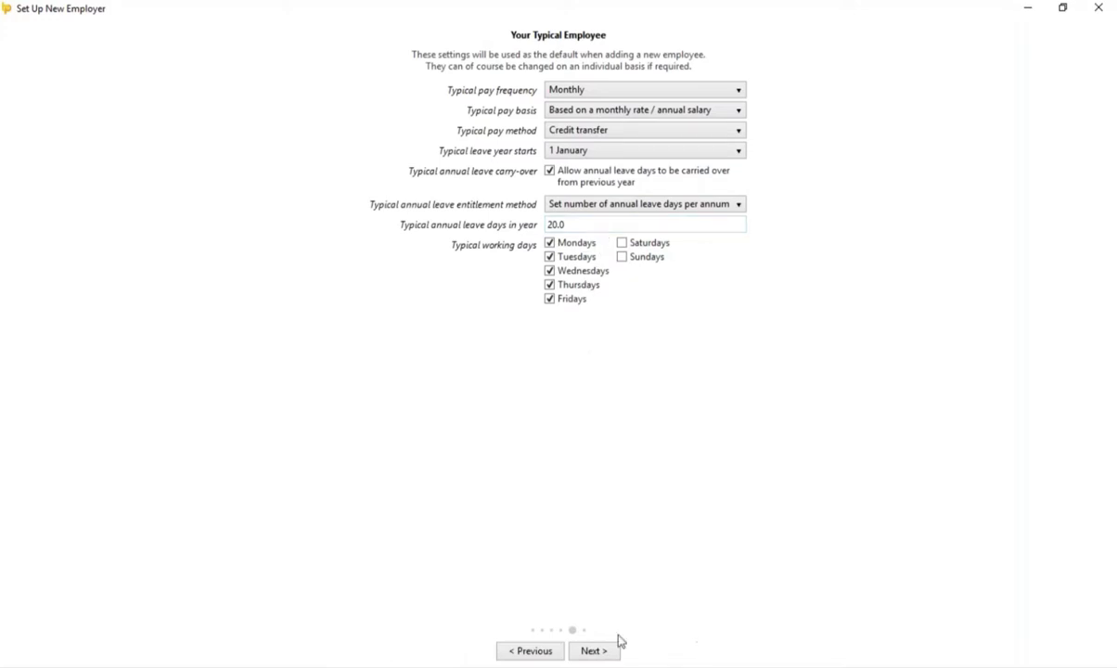
Step: Password-protect the new employer data file and save it as Sea Harvest
left_click(594, 652)
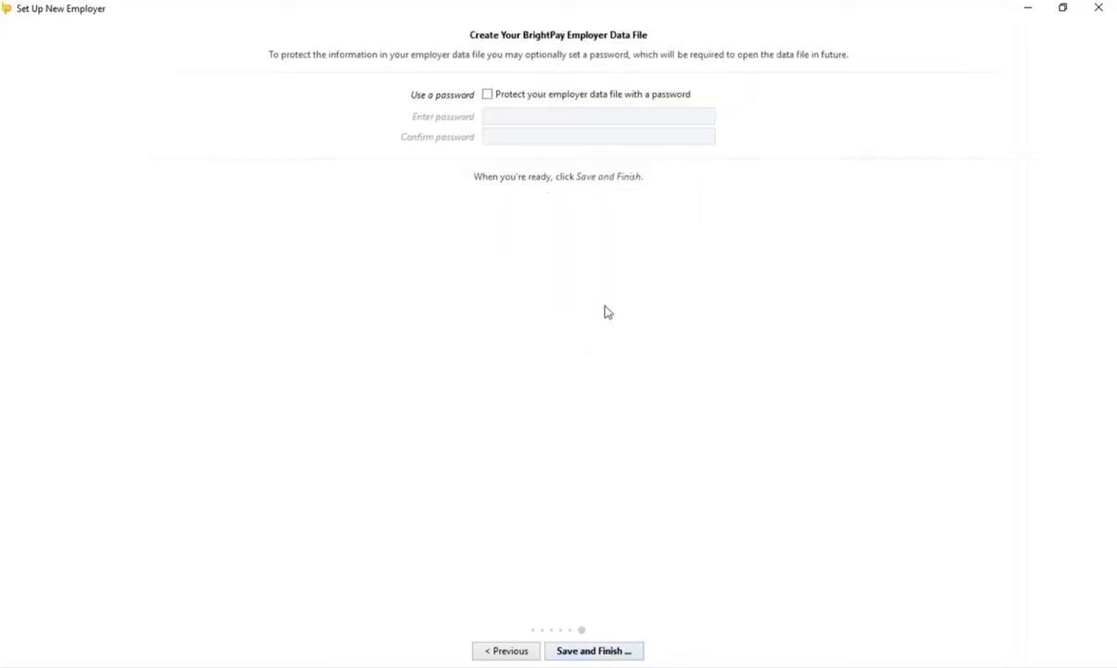
left_click(487, 94)
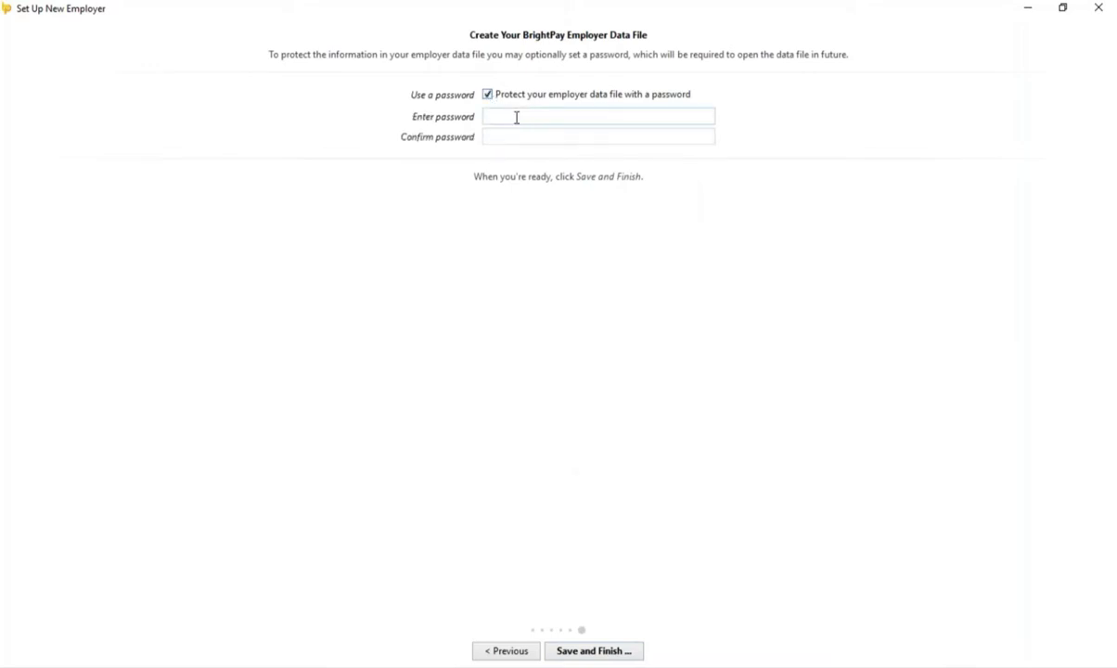
left_click(516, 117)
type("1234")
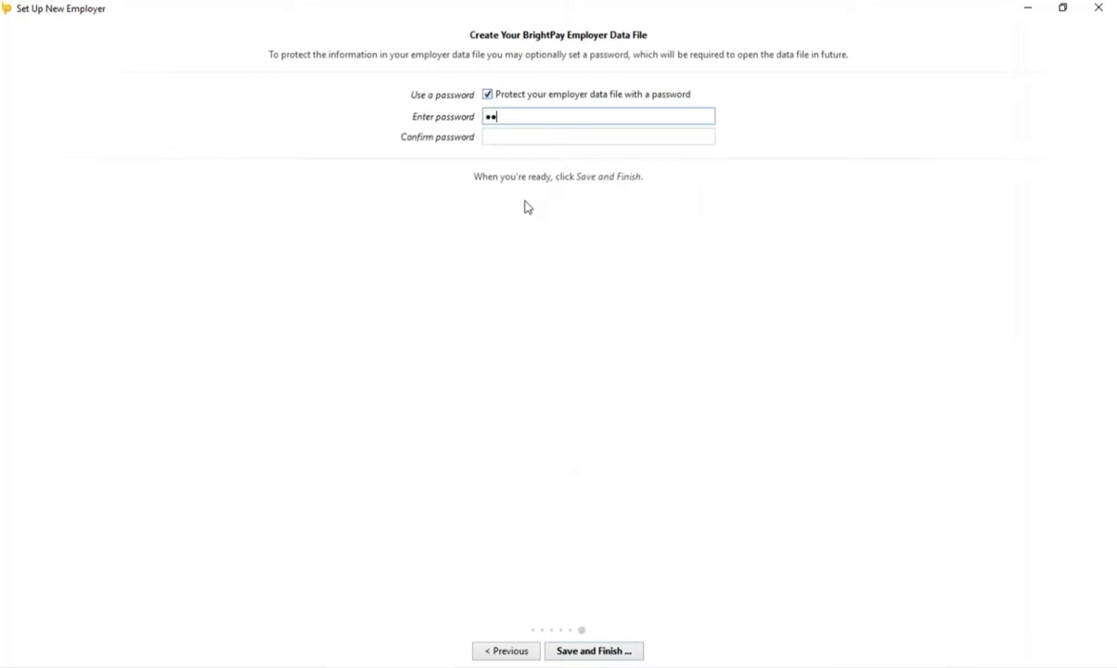
left_click(526, 137)
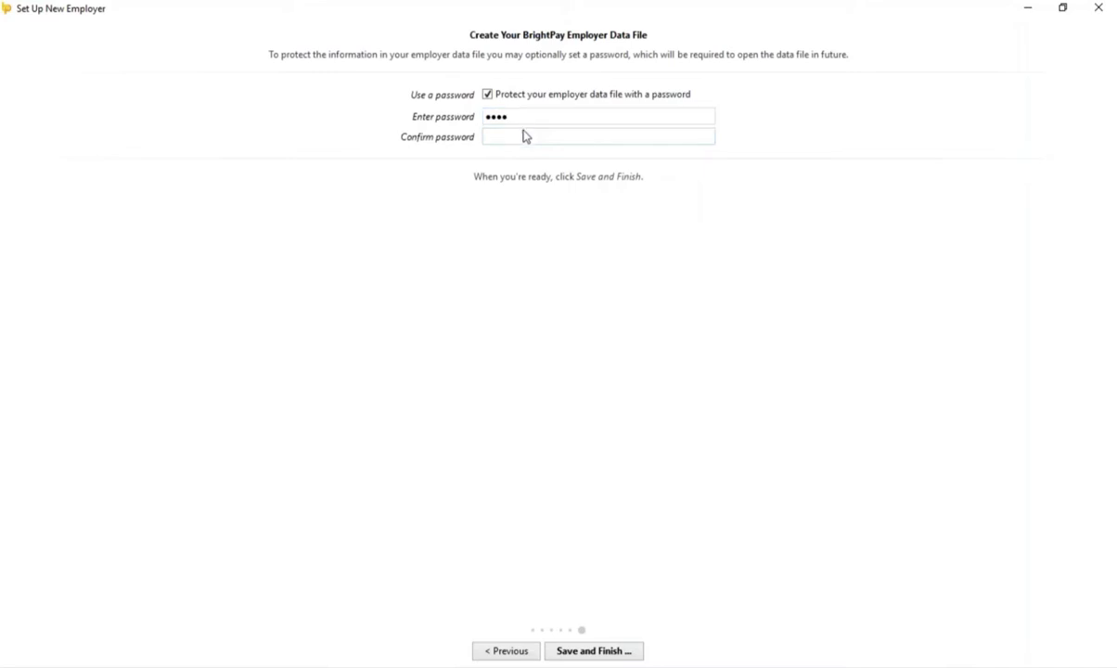
type("1234")
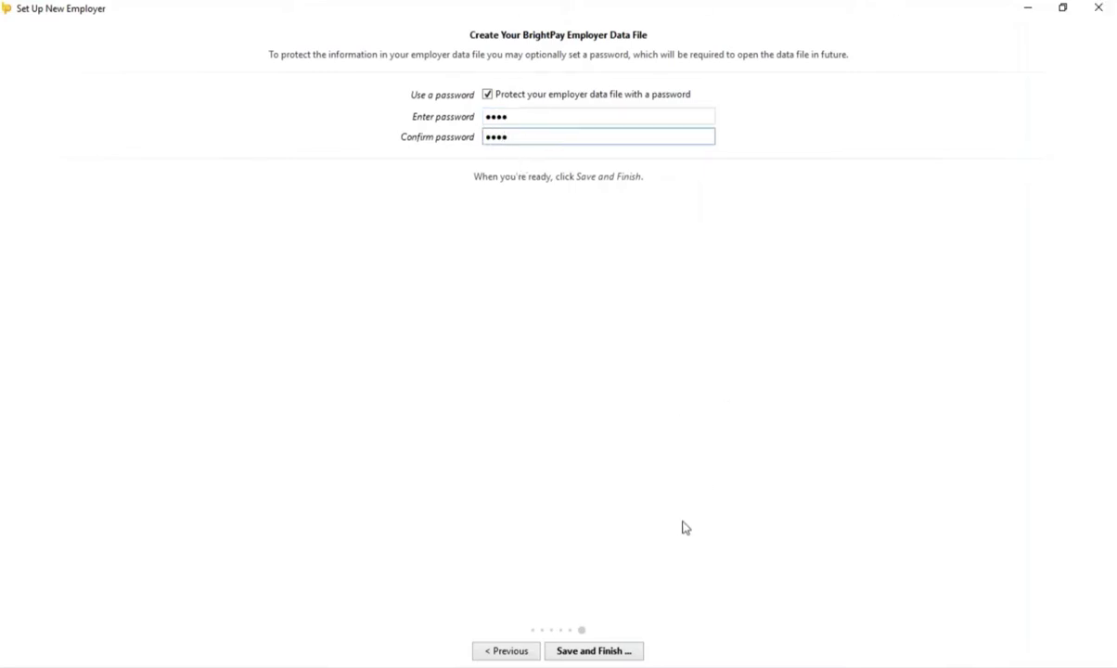
left_click(603, 651)
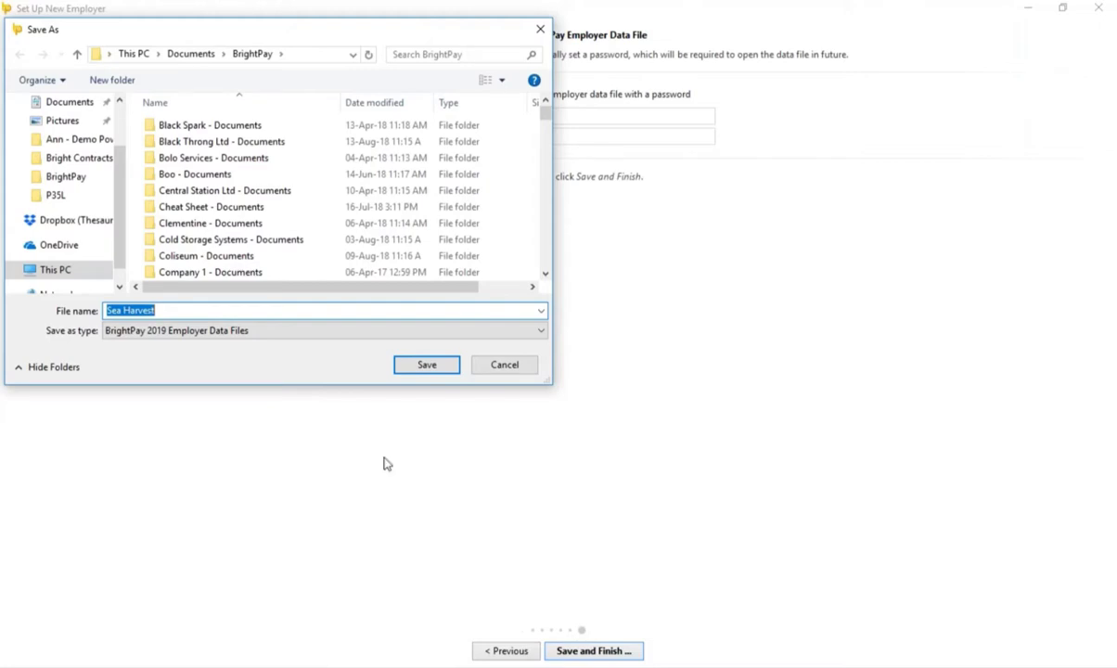
left_click(441, 368)
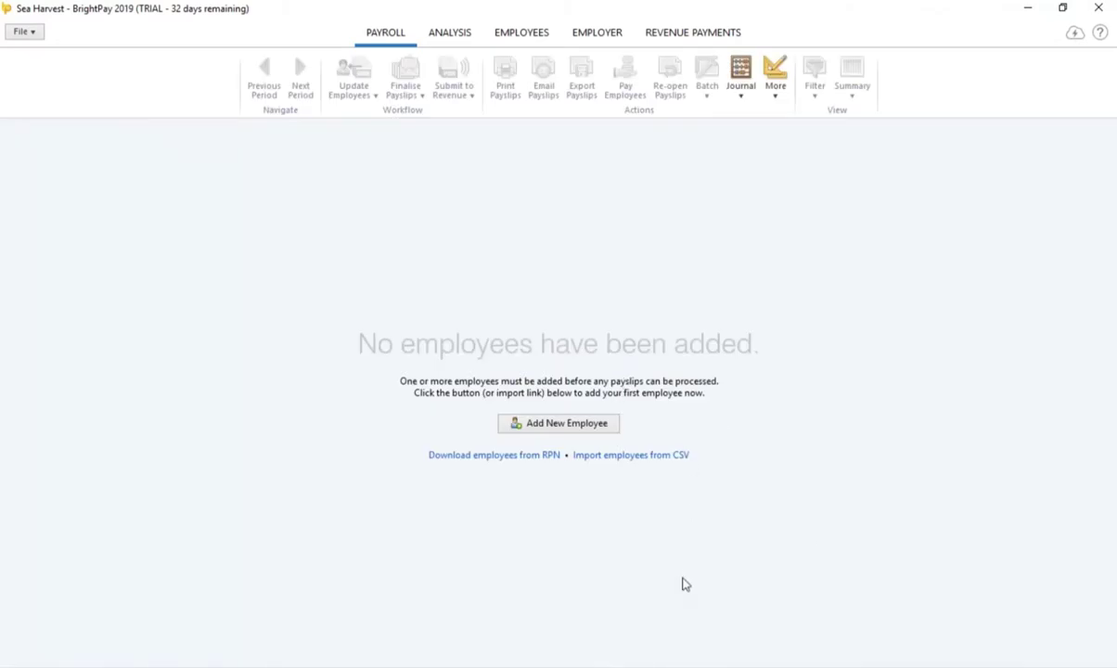
Step: Add all 20 employees from Revenue RPNs and accept the monthly schedule ending 31 January 2019
left_click(514, 456)
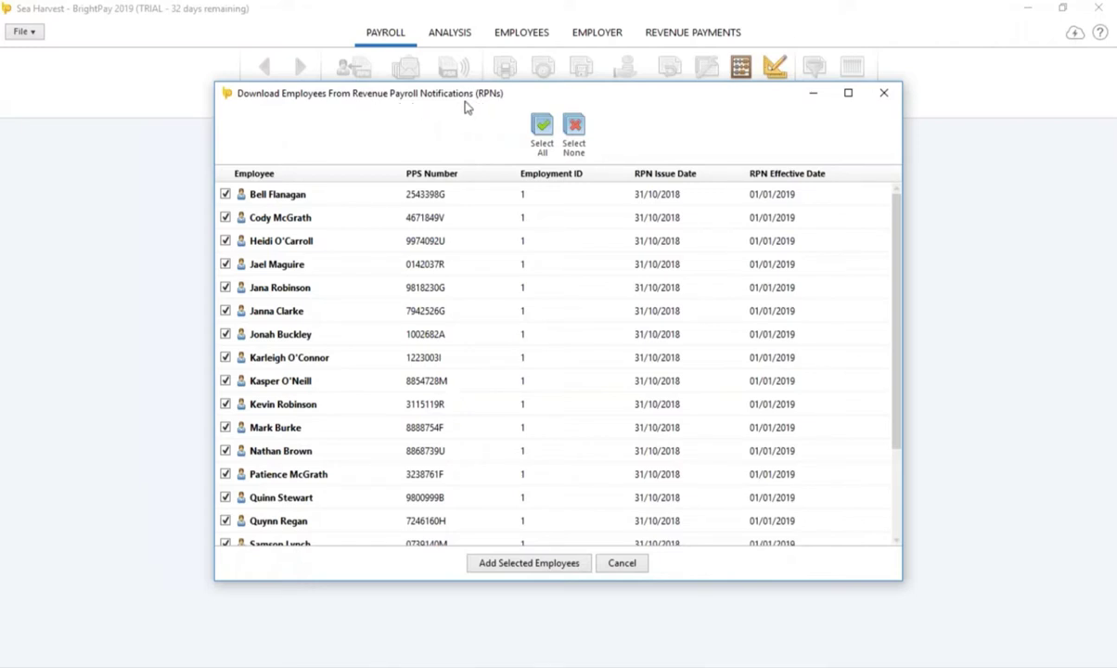
left_click(562, 566)
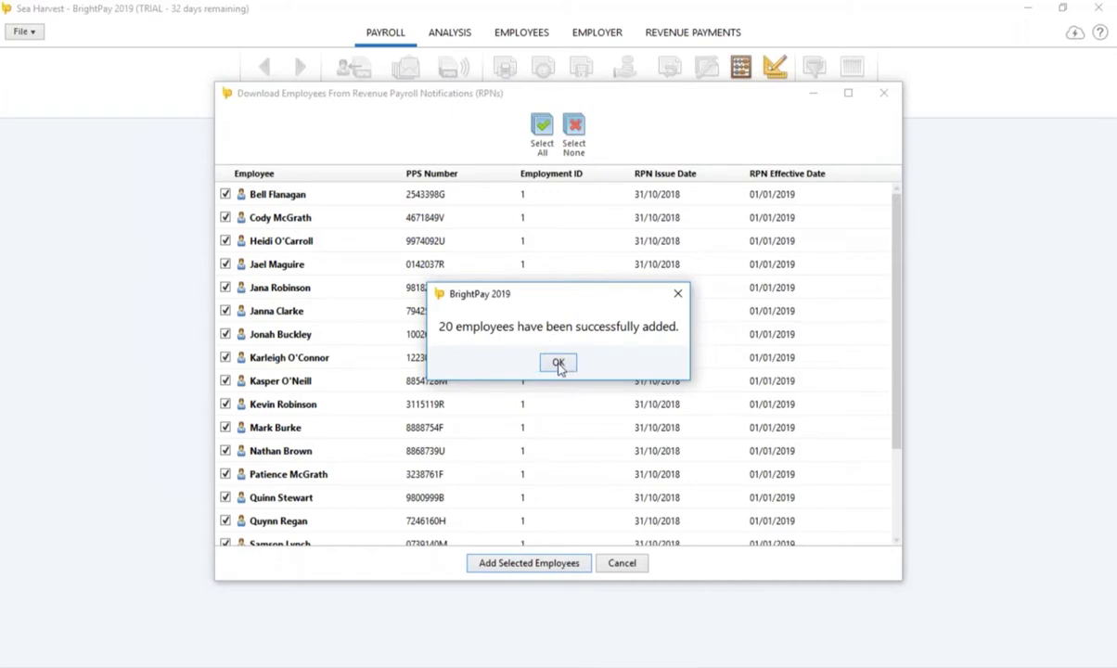
key("Return")
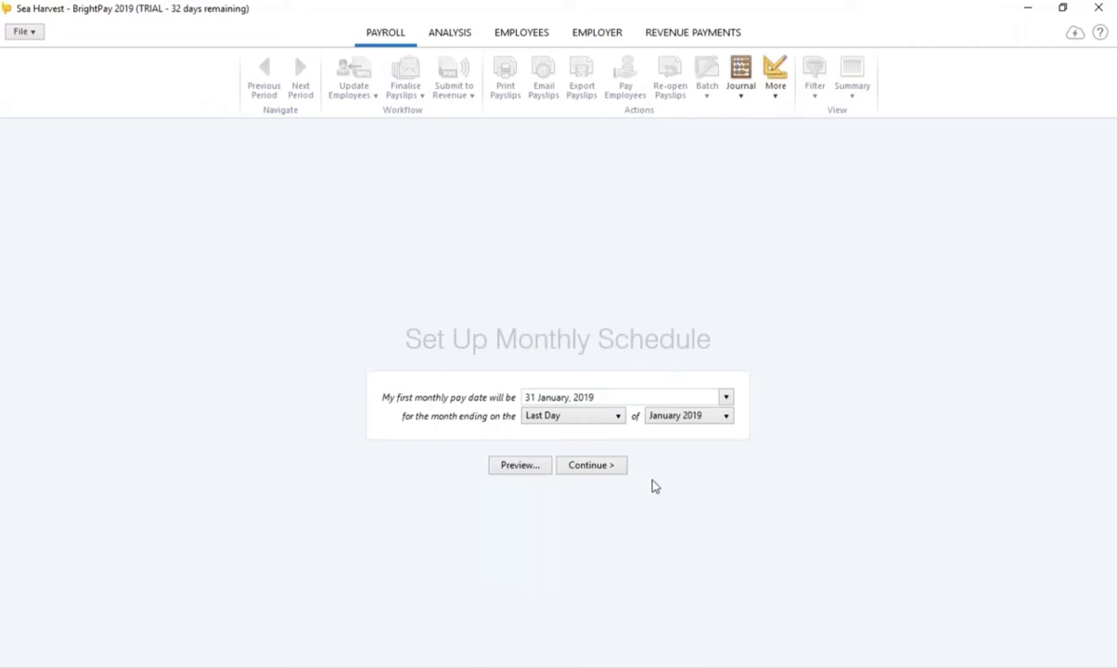
left_click(602, 471)
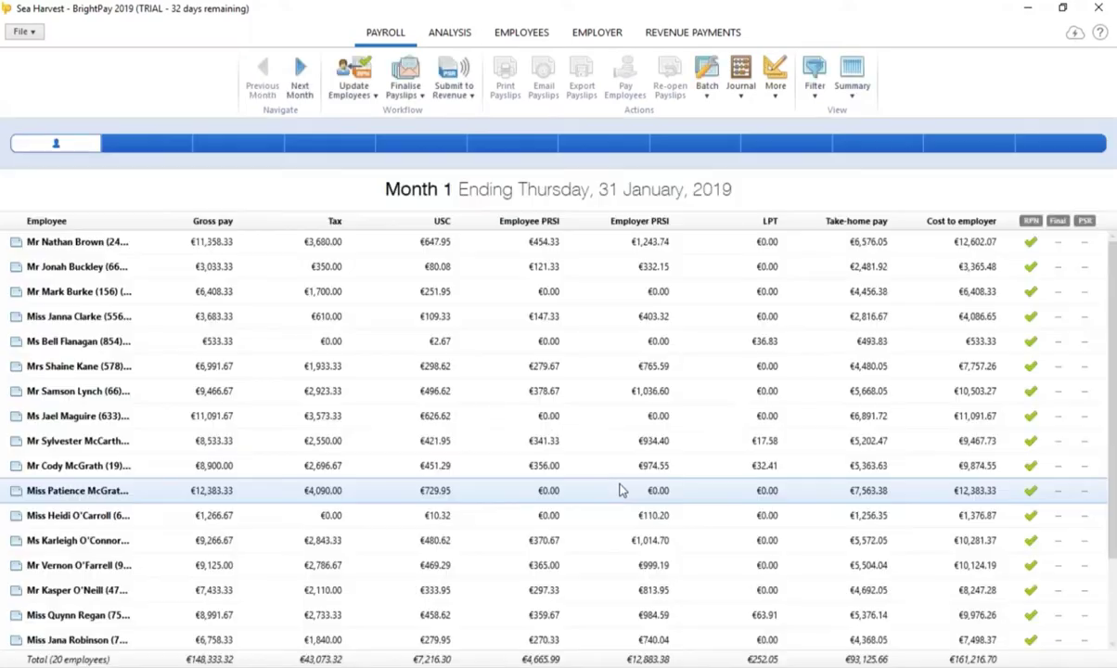
Step: Switch the first two employees to Weekly pay and save each change
left_click(263, 338)
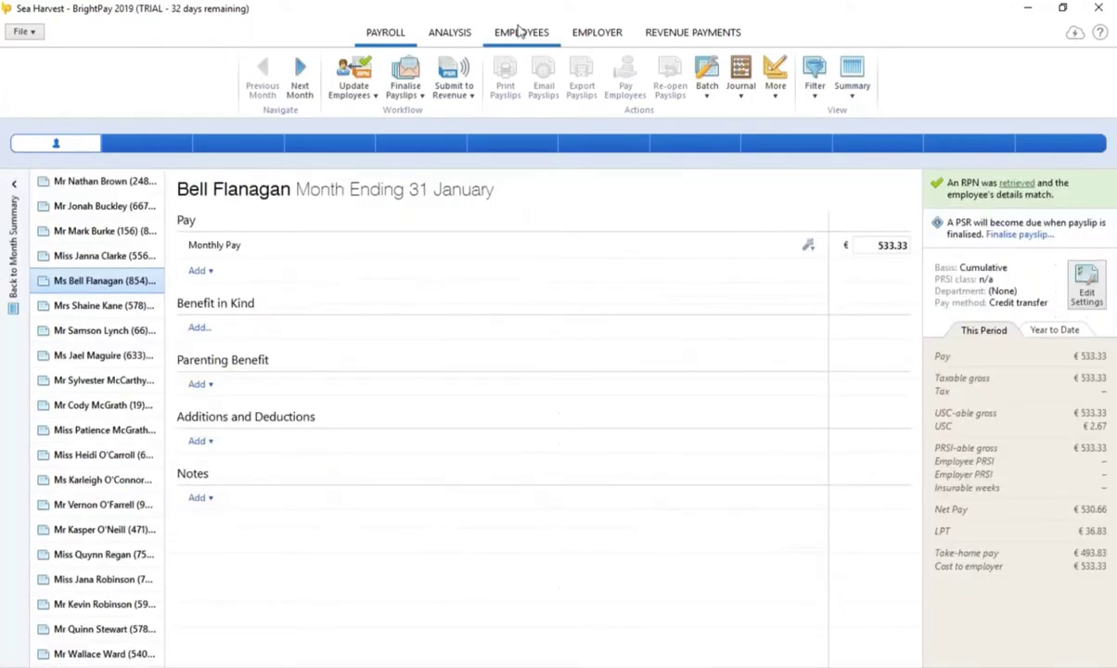
left_click(513, 33)
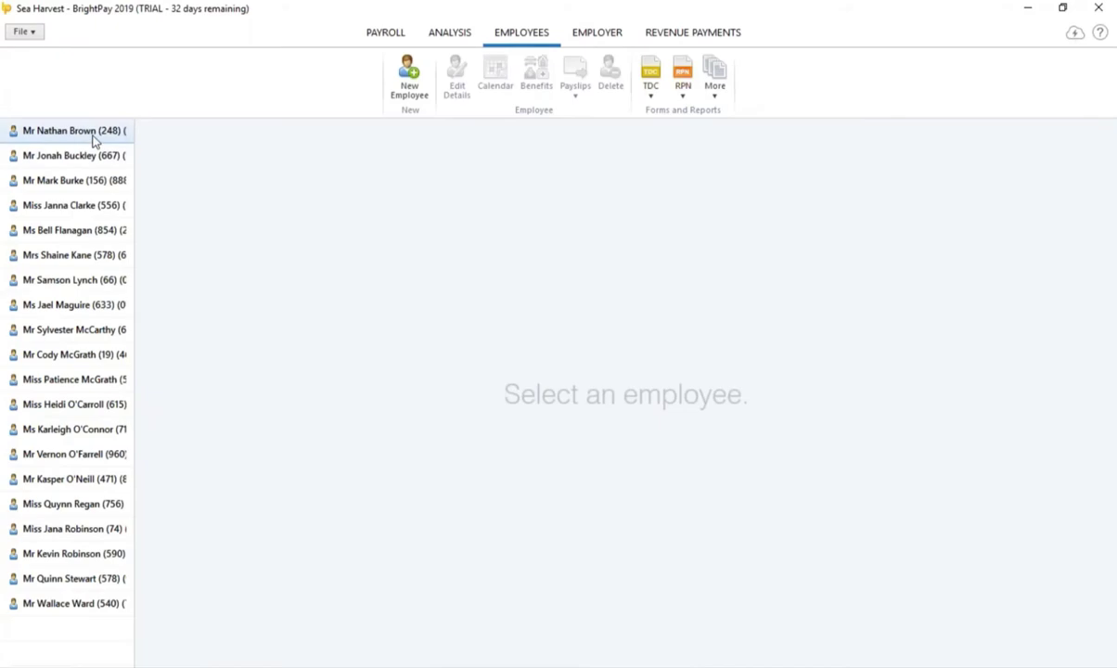
left_click(93, 136)
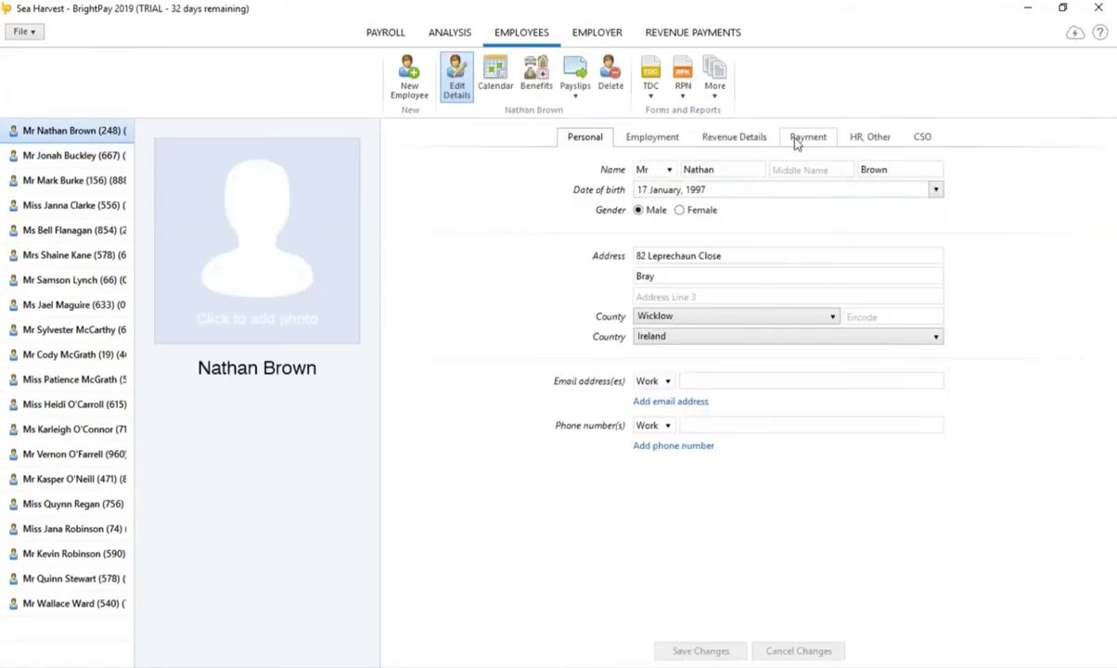
left_click(807, 137)
left_click(770, 170)
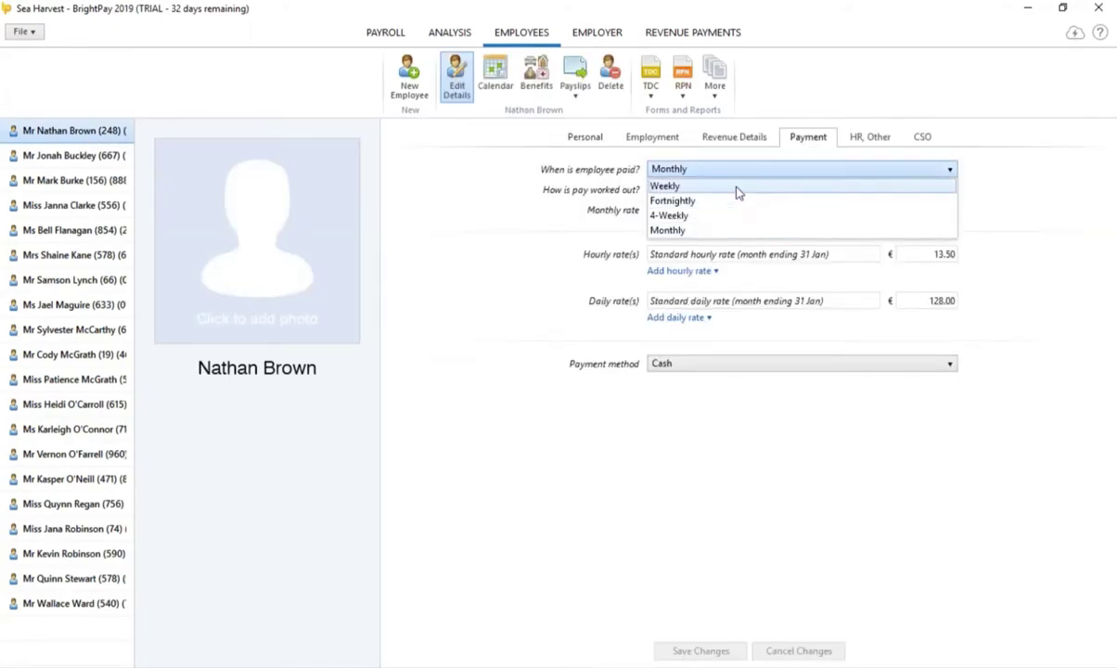
left_click(738, 189)
left_click(705, 651)
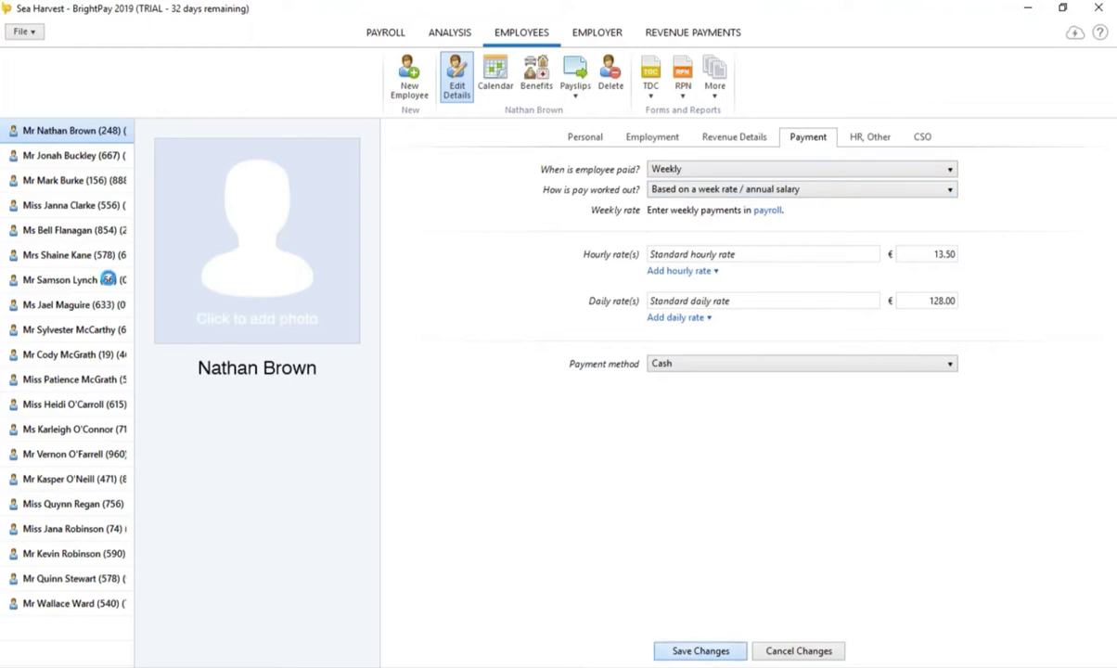
left_click(93, 156)
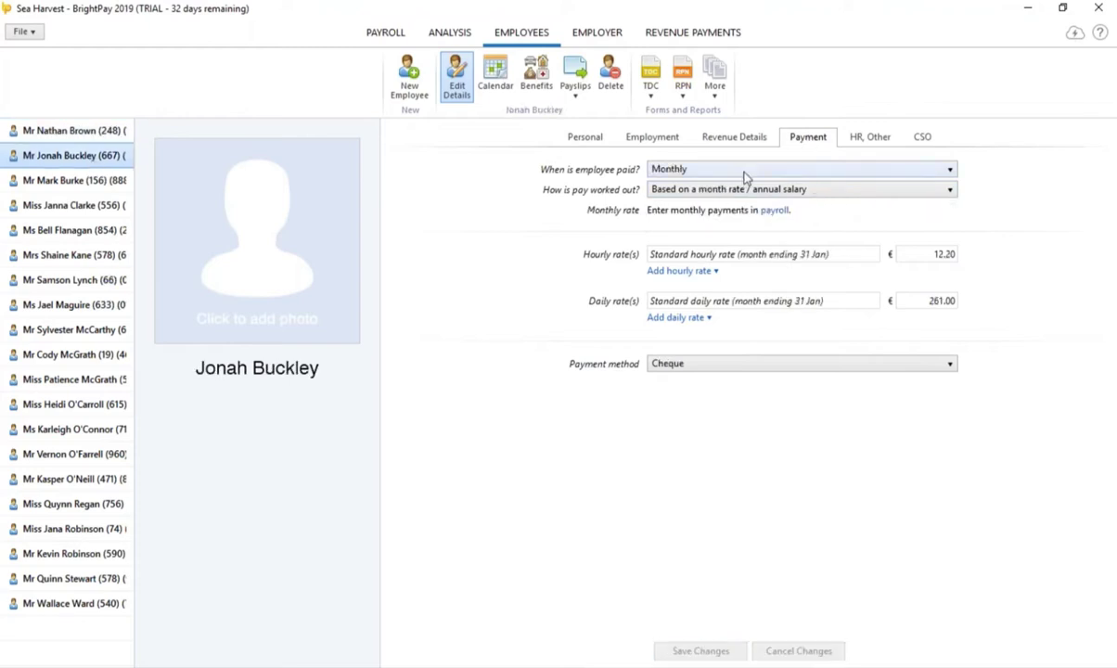
left_click(895, 170)
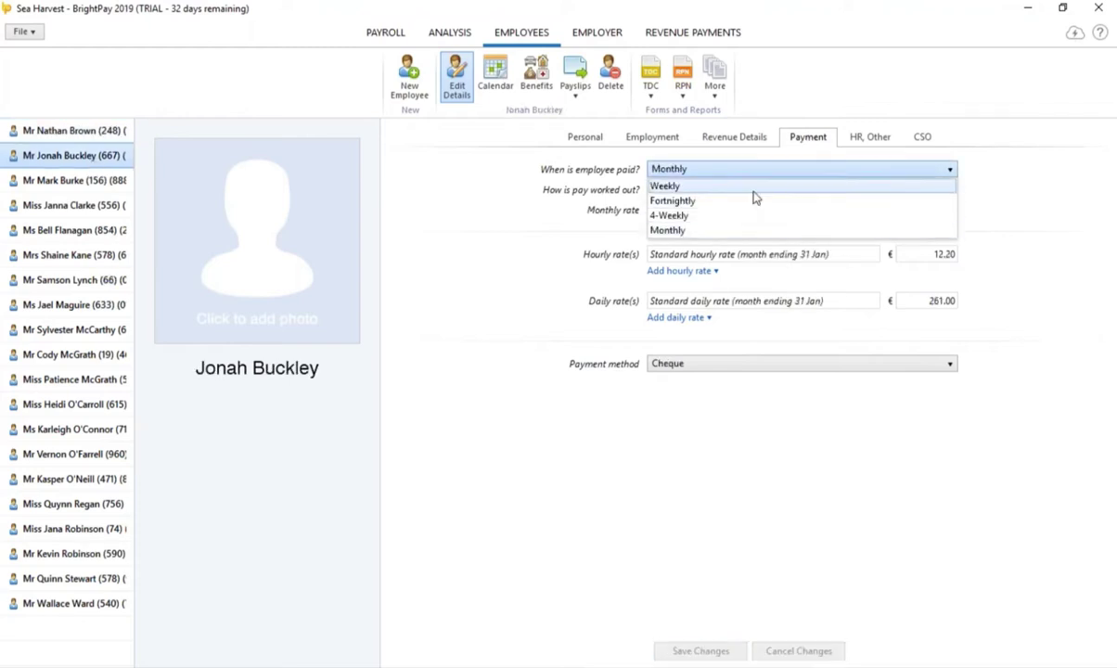
left_click(755, 187)
left_click(707, 650)
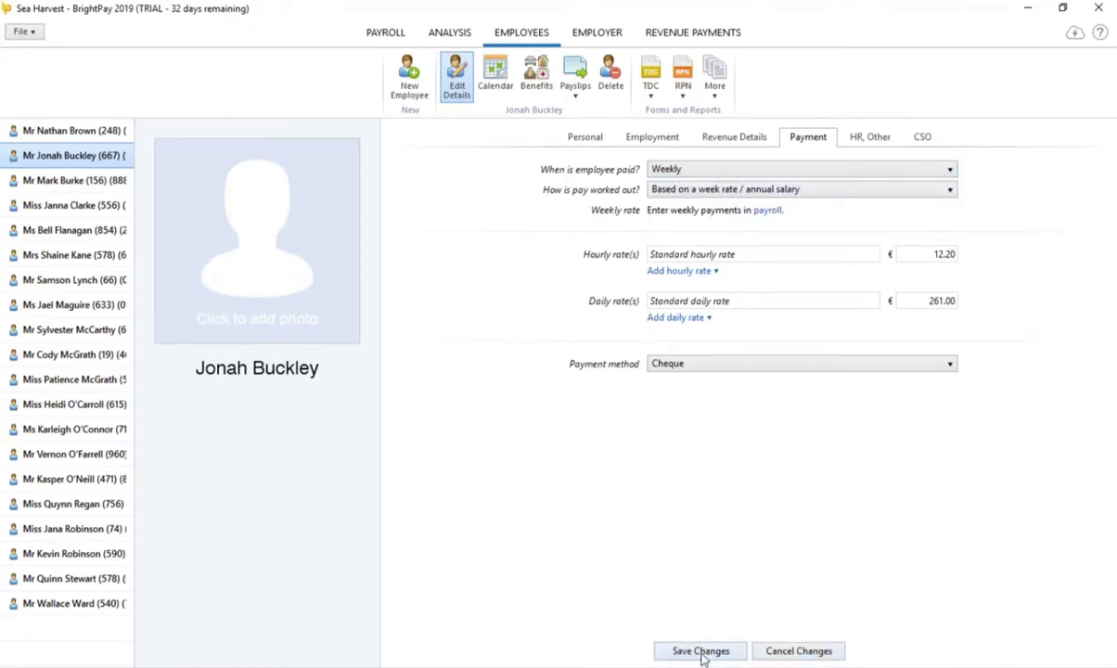
Step: Make the third employee Fortnightly paid and the fourth 4-Weekly paid
left_click(103, 181)
left_click(719, 170)
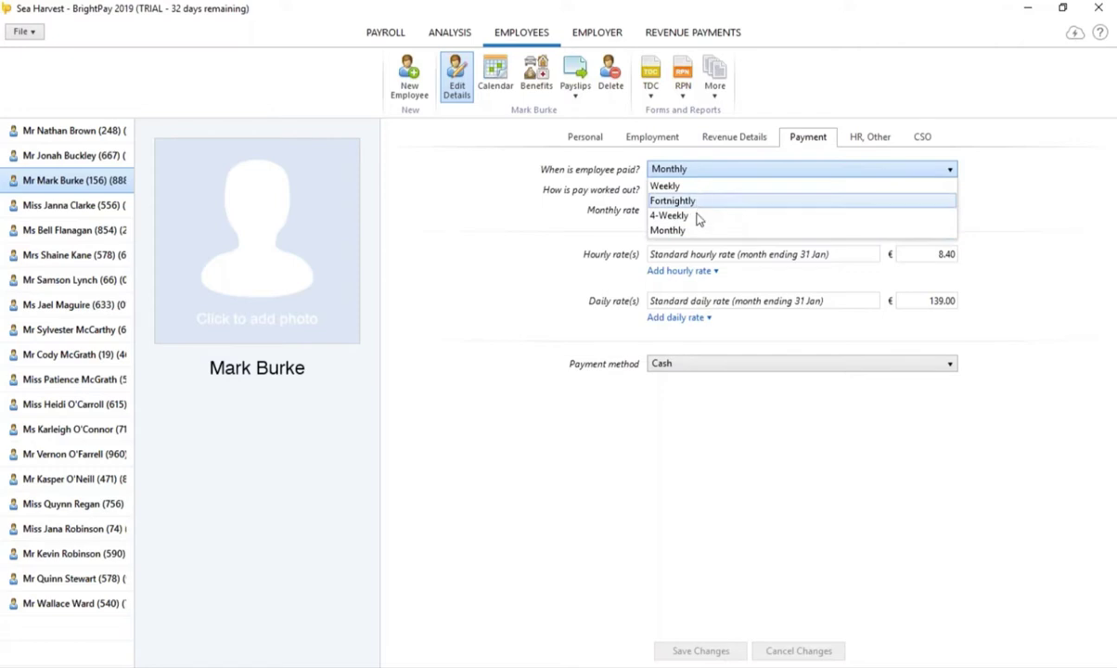
left_click(696, 202)
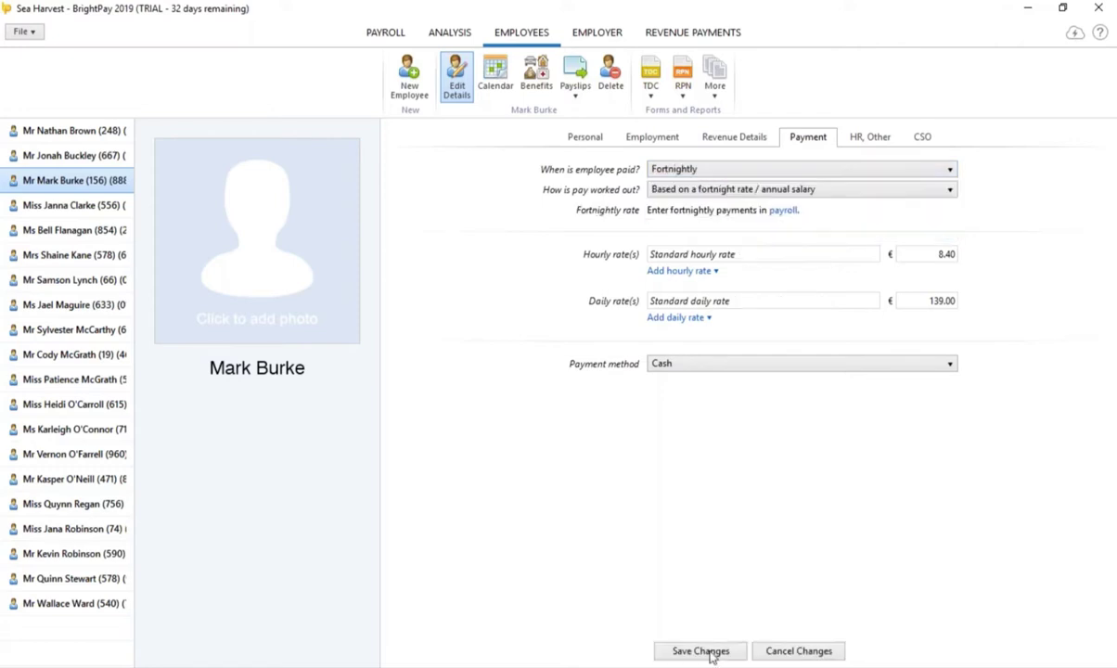
left_click(109, 211)
left_click(705, 171)
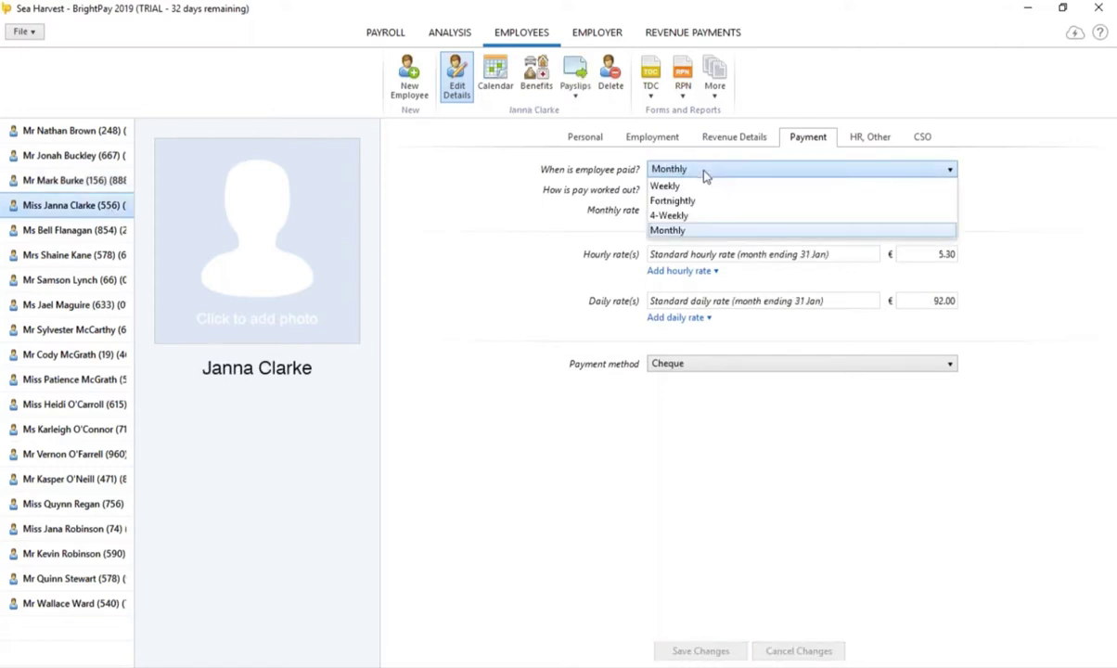
left_click(689, 217)
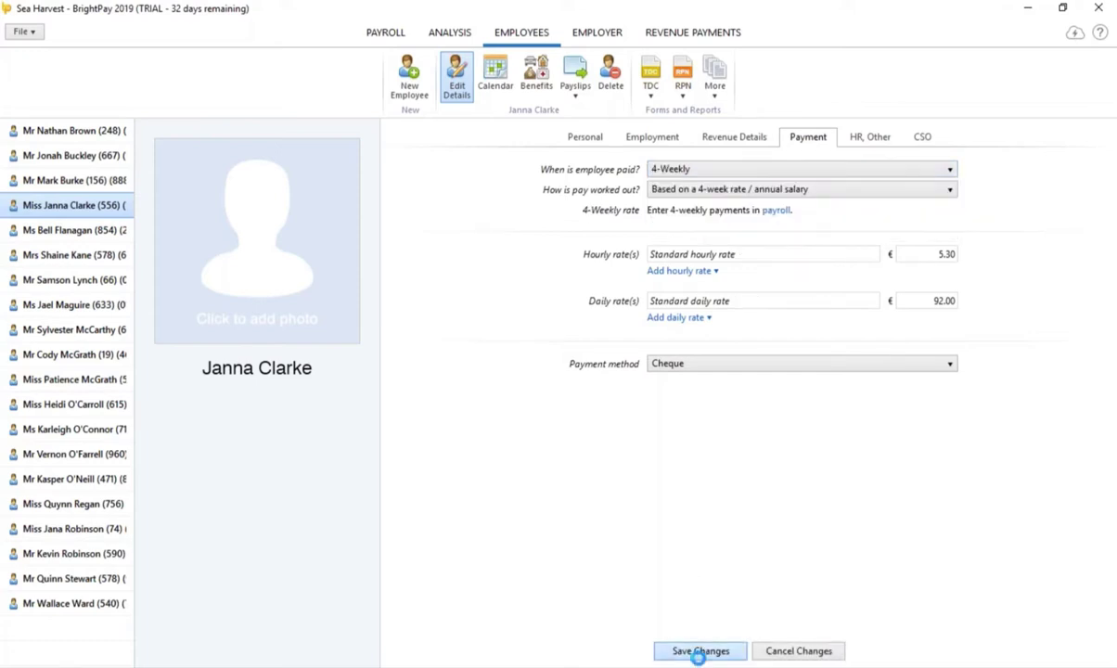
Step: Add Weekly, Fortnightly and 4-Weekly schedules with first pay dates of 4, 11 and 25 January 2019
left_click(385, 32)
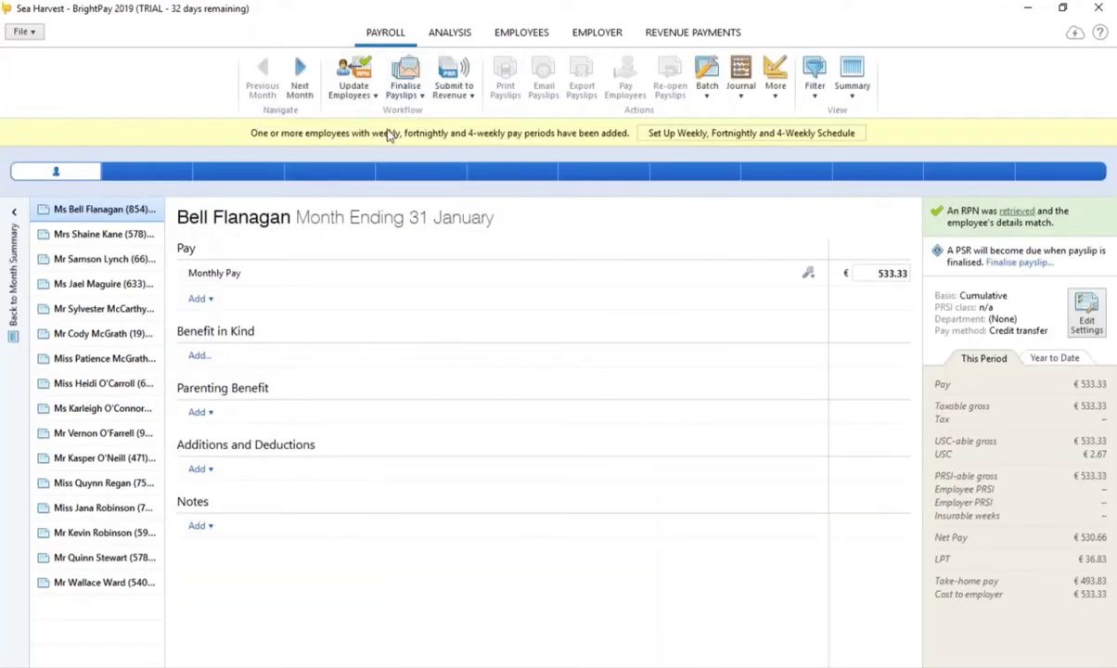
left_click(751, 136)
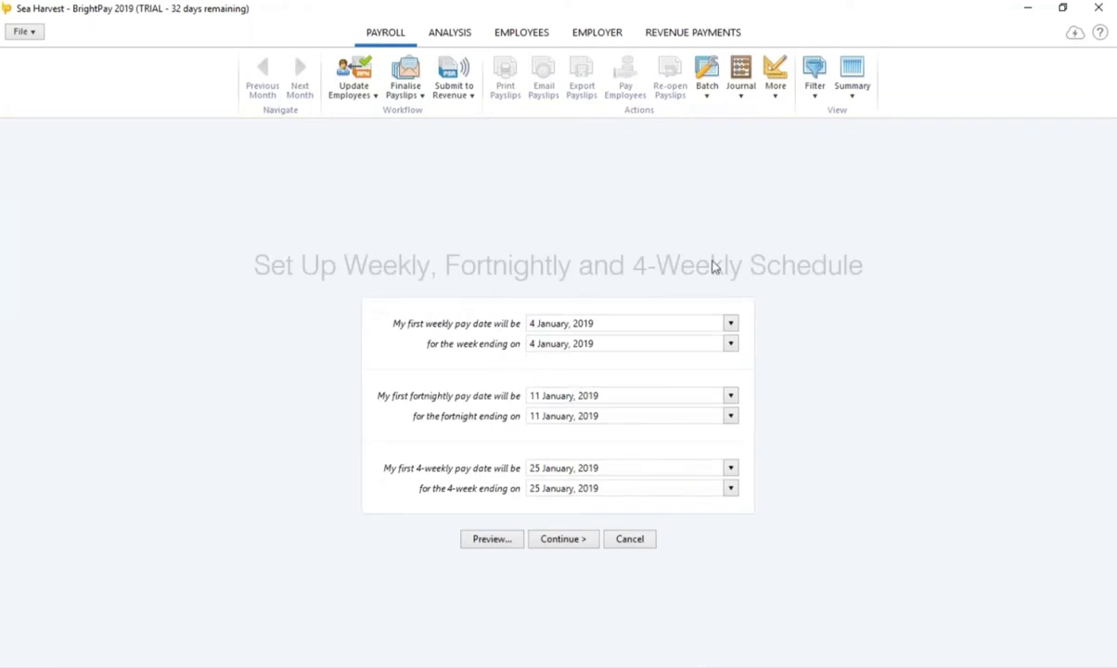
left_click(565, 542)
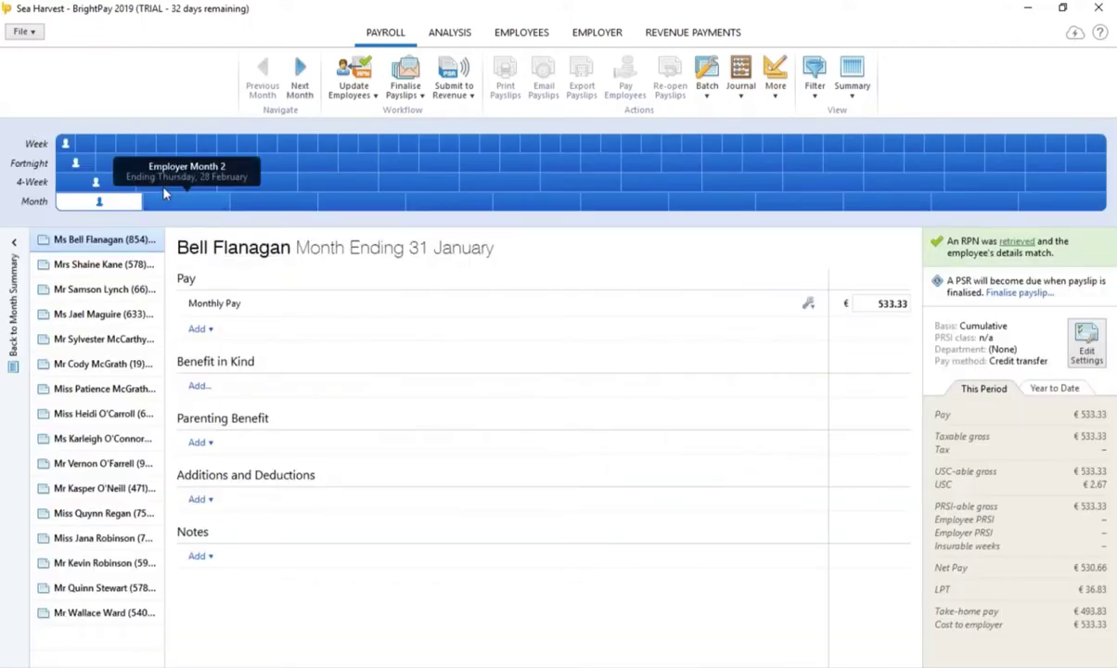
Step: View the Week 1, Fortnight 1 and 4-Week 1 periods, then return to Month 1's 16 employees
left_click(65, 144)
left_click(75, 162)
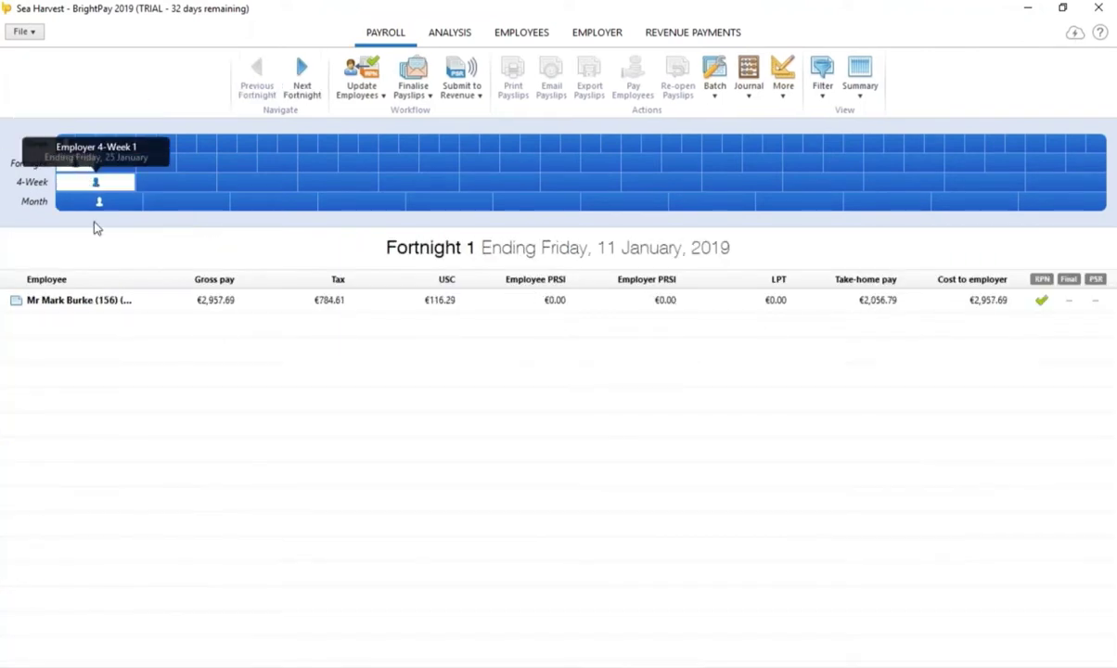
left_click(96, 182)
left_click(95, 204)
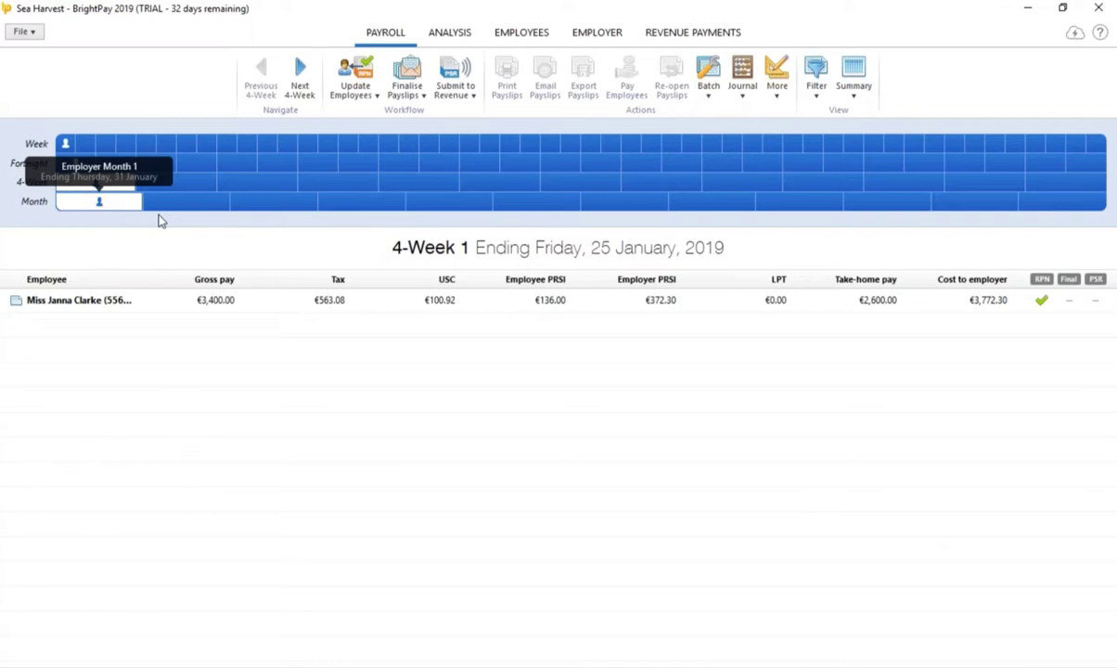
left_click(99, 202)
left_click(65, 144)
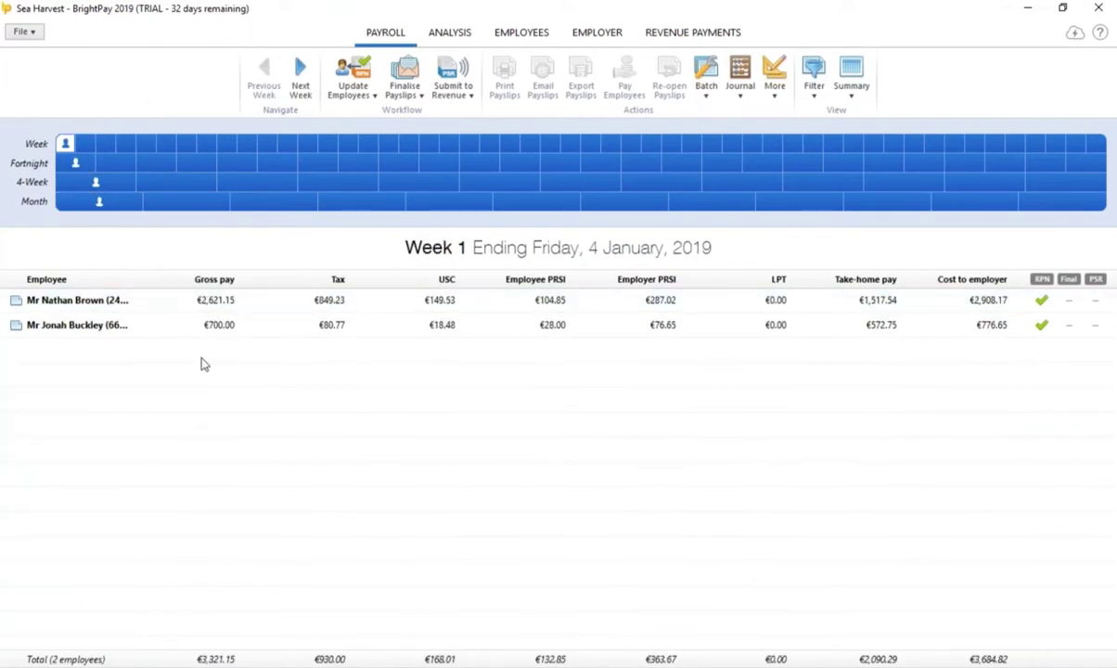
left_click(97, 204)
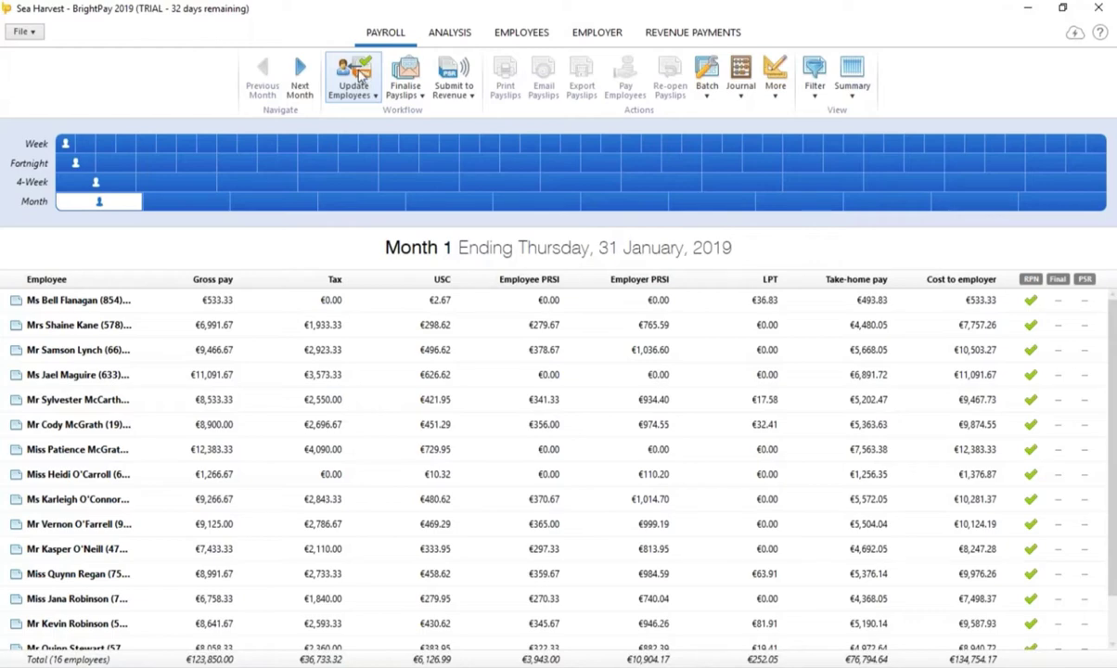
left_click(191, 301)
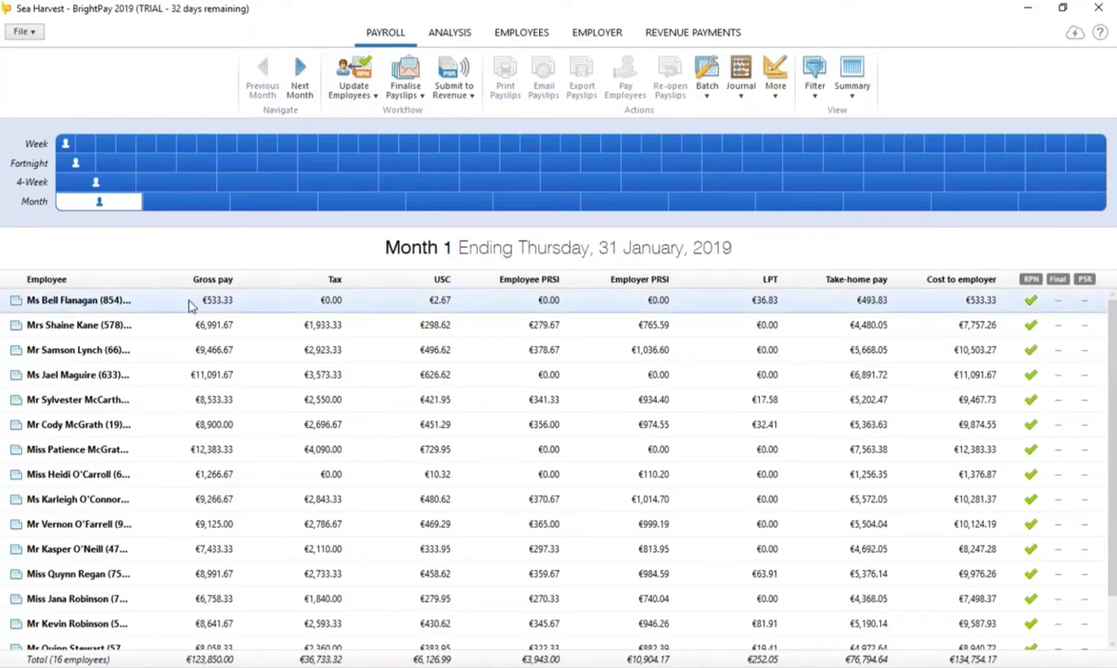
Step: Change the first monthly employee's pay to 2500, then start adding a benefit in kind for the next
double_click(189, 303)
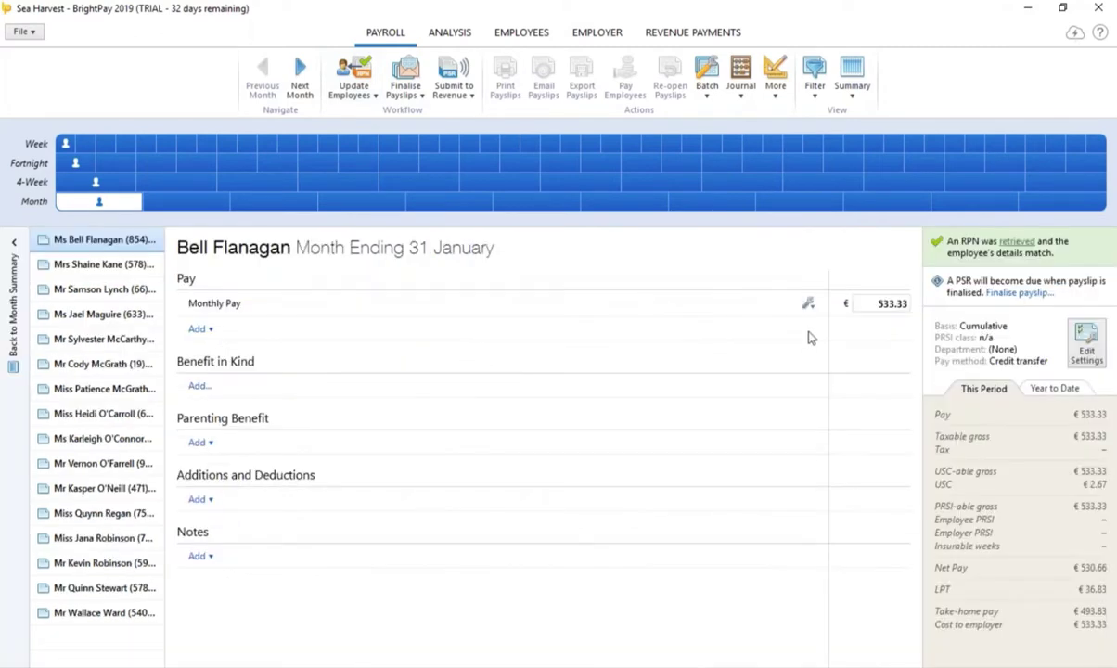
left_click(882, 304)
type("2500")
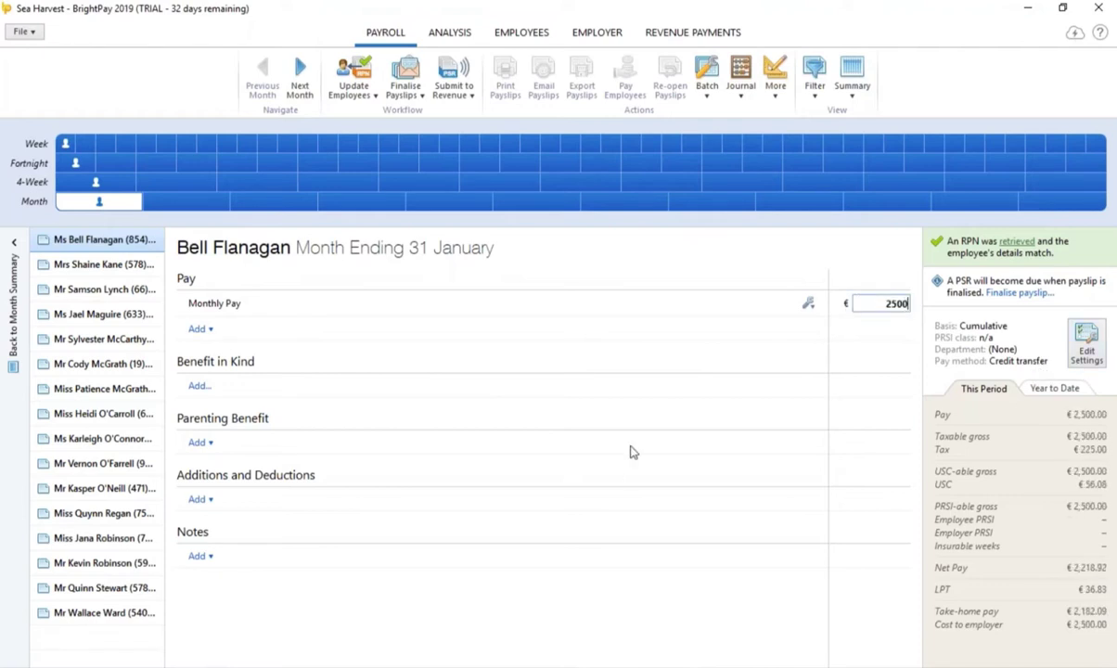
left_click(102, 265)
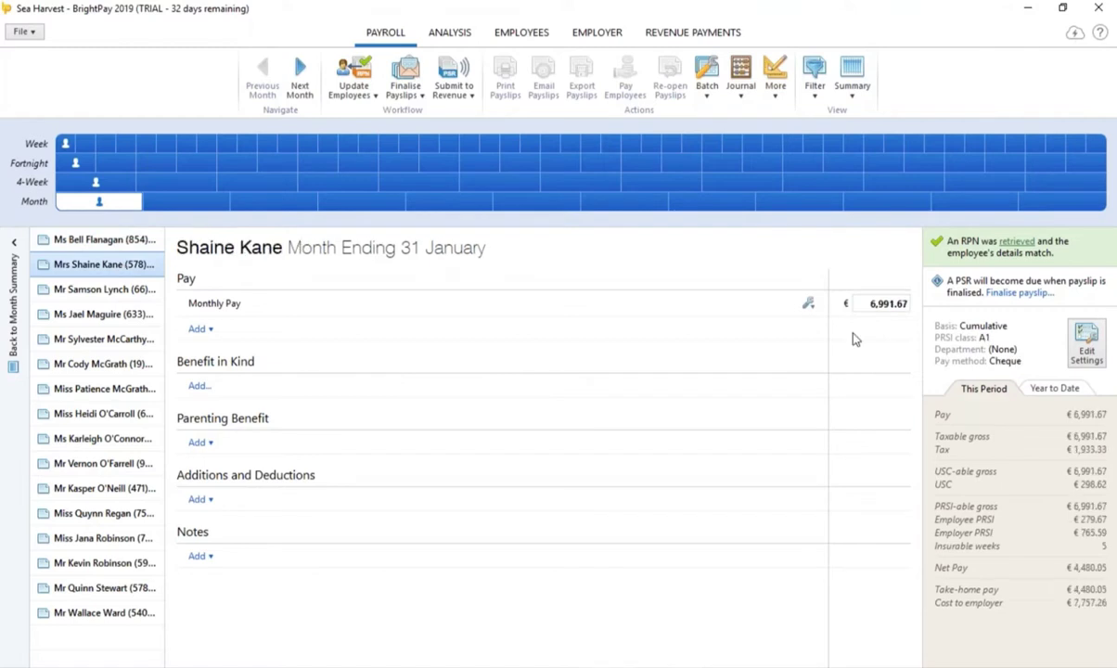
left_click(197, 387)
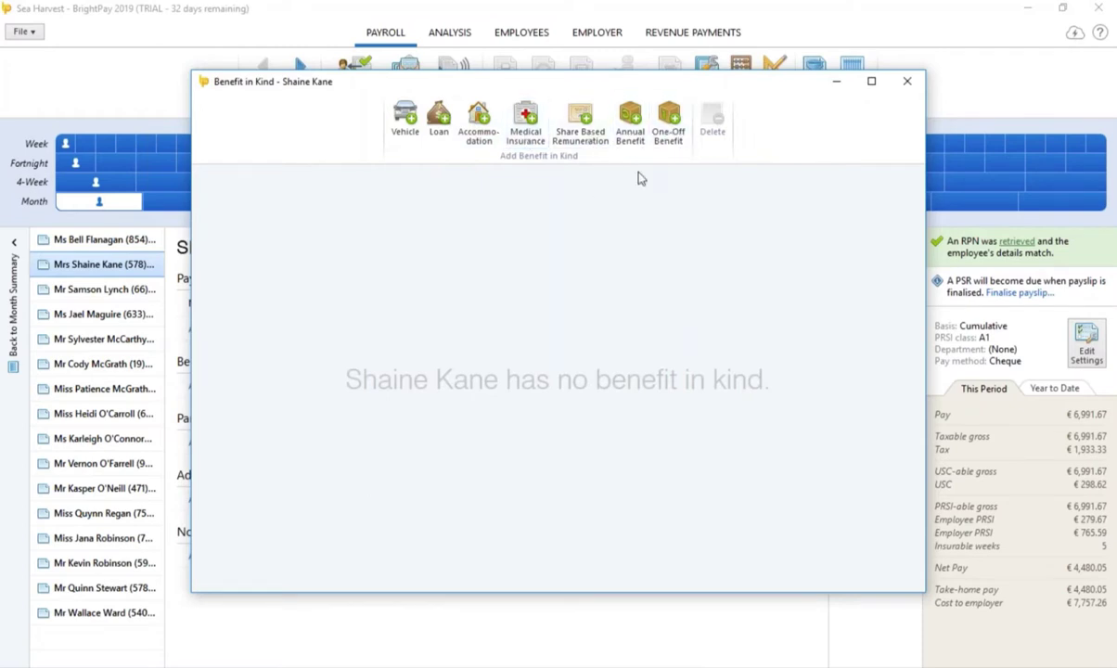
Step: Add an annual Medical Insurance benefit described 'vhi' with a 2,500 gross premium
left_click(527, 139)
left_click(524, 161)
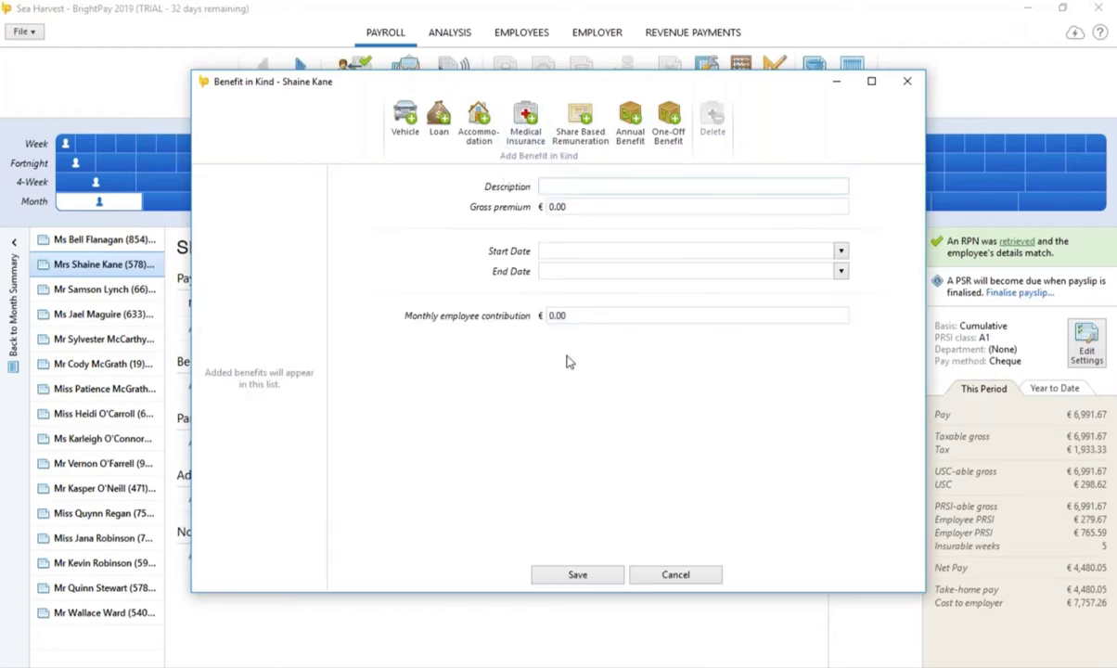
left_click(566, 188)
type("vhi")
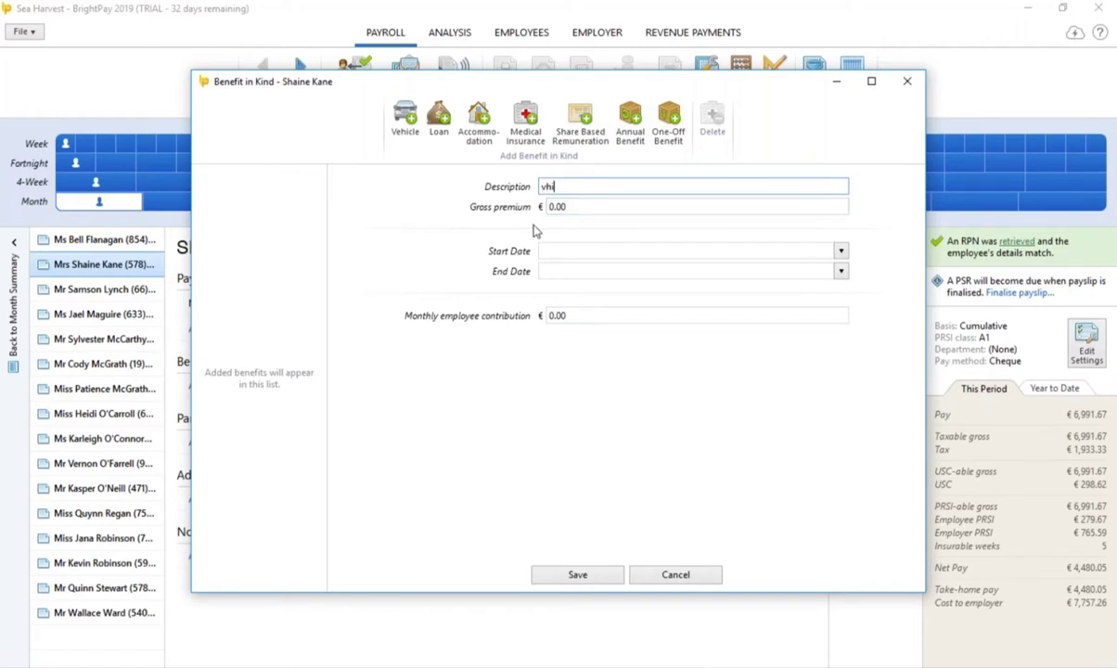
left_click(641, 207)
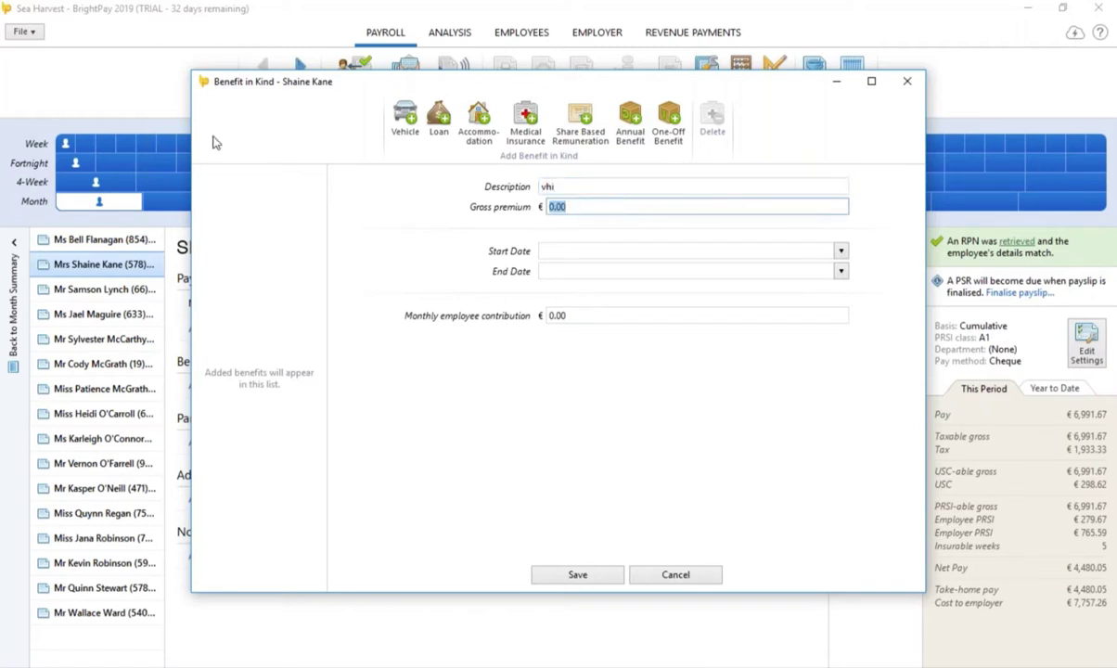
type("2,500")
Step: Set the benefit's start date to 1 January 2019, save it and close the window
left_click(841, 253)
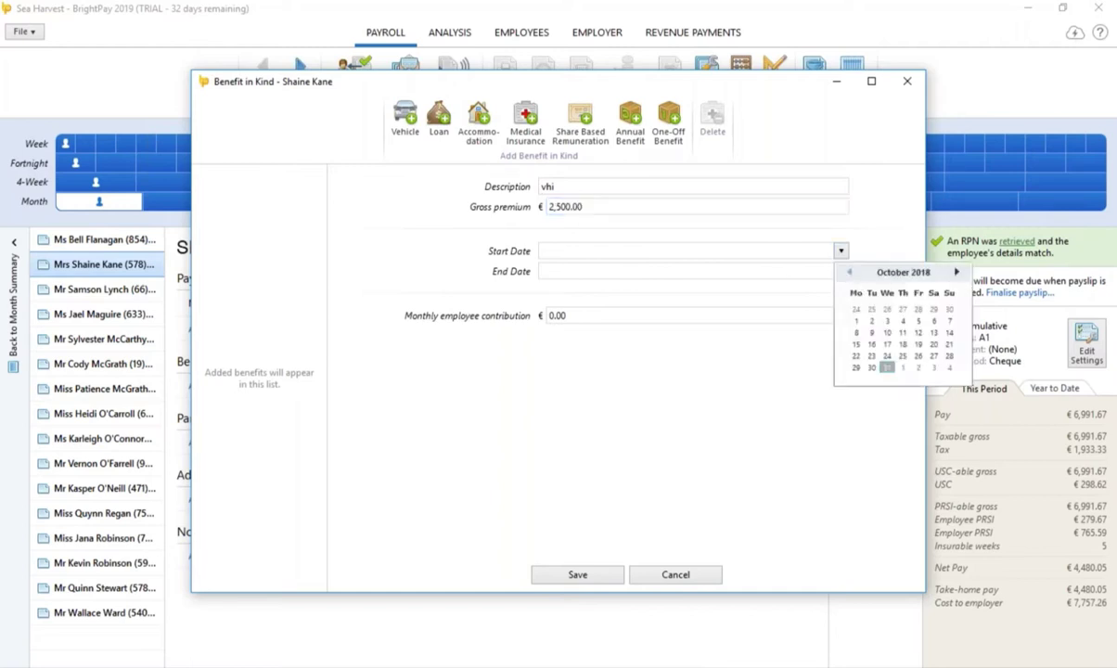
left_click(848, 271)
left_click(848, 272)
left_click(848, 272)
left_click(848, 271)
left_click(848, 271)
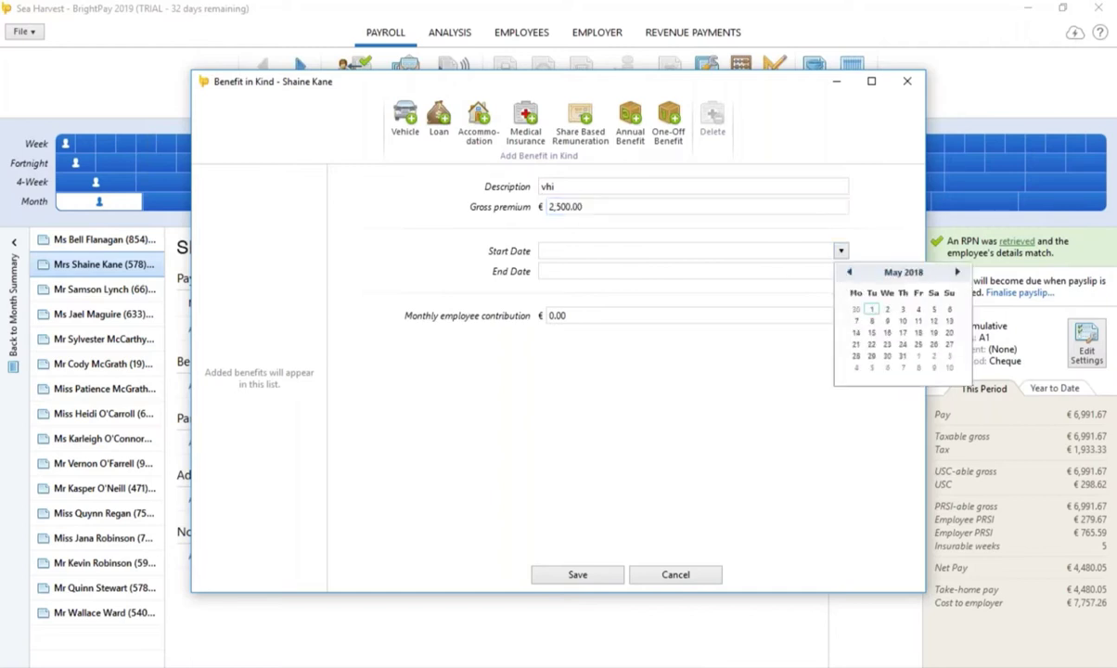
left_click(957, 272)
left_click(956, 272)
left_click(957, 272)
left_click(957, 272)
scroll(872, 316, "down", 4)
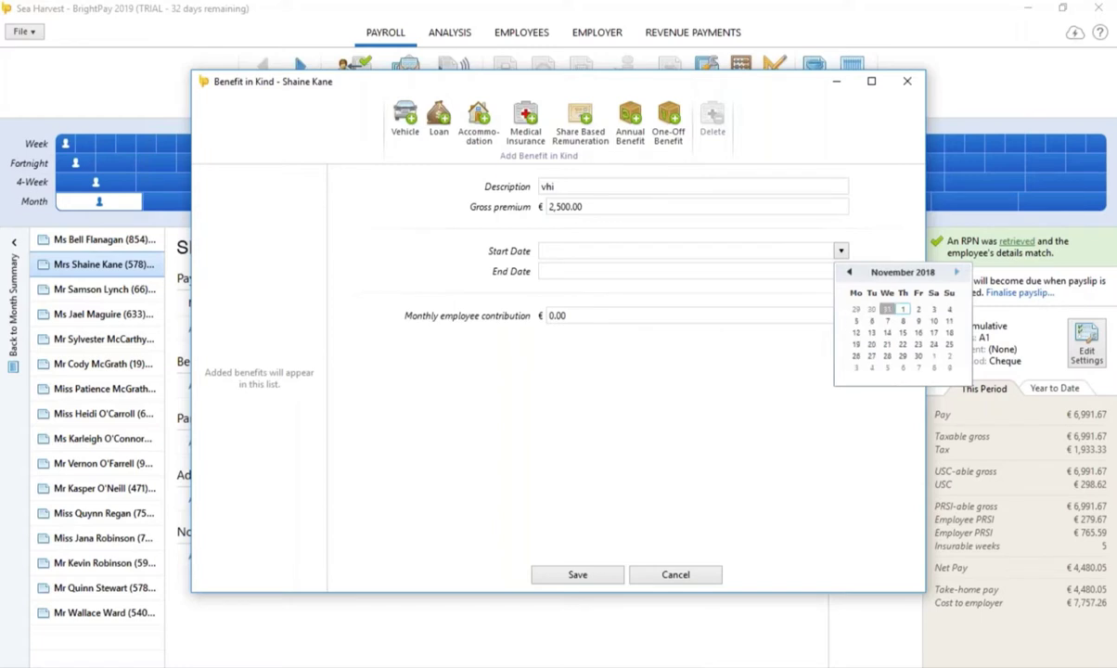
left_click(871, 309)
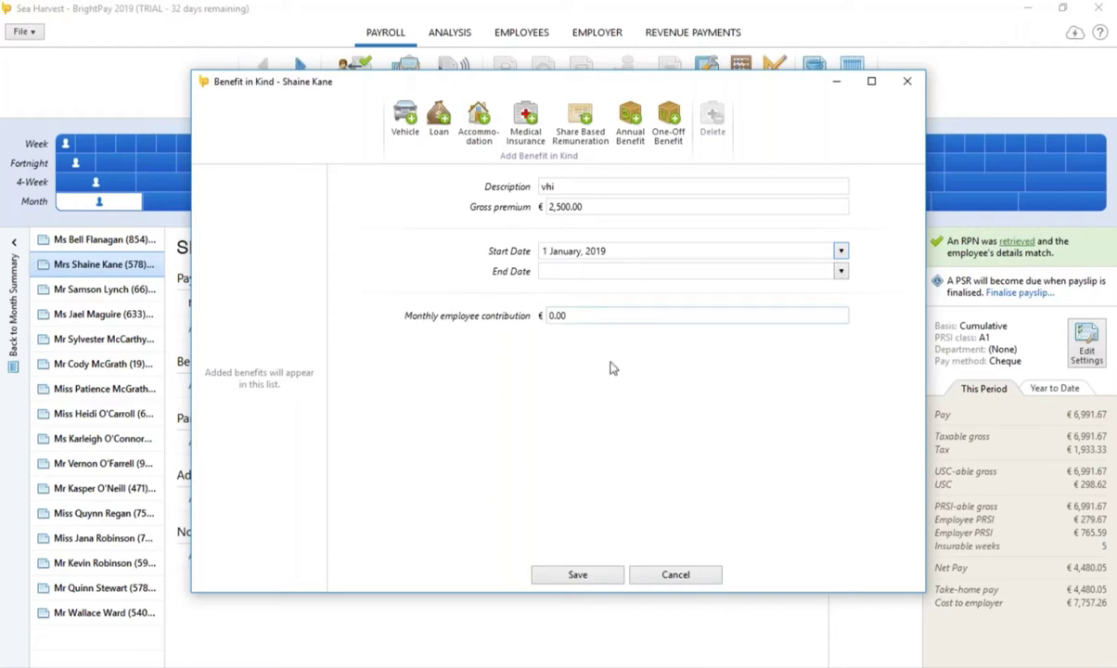
left_click(593, 577)
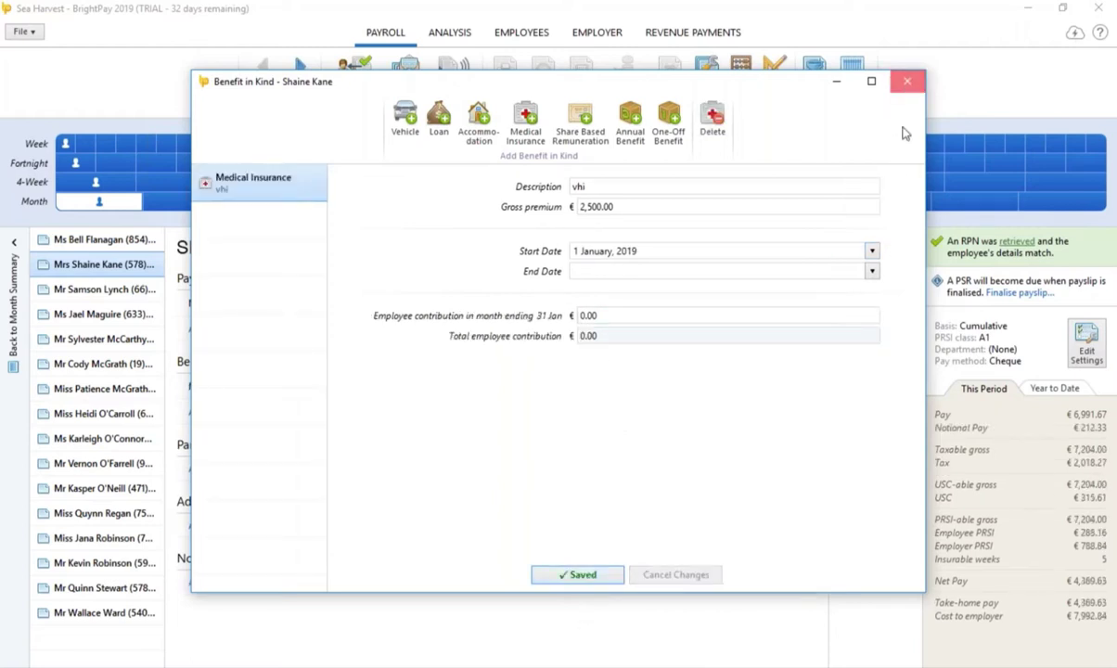
left_click(907, 80)
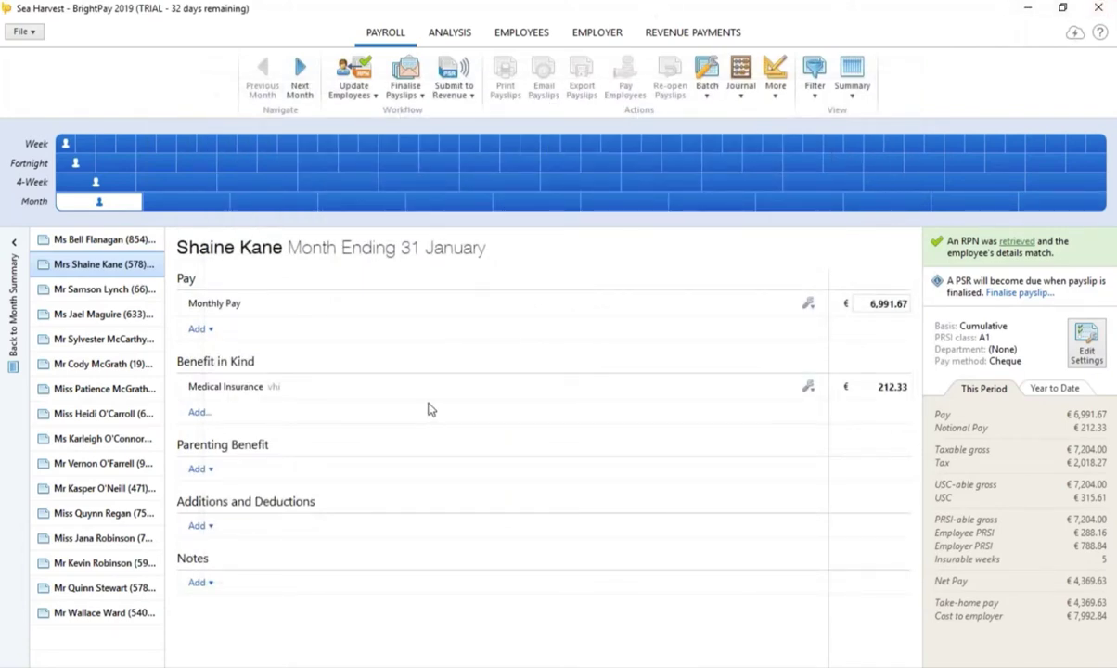
Step: Give the selected employee a 'phone bill' Expense Reimbursement of €25.00
left_click(109, 288)
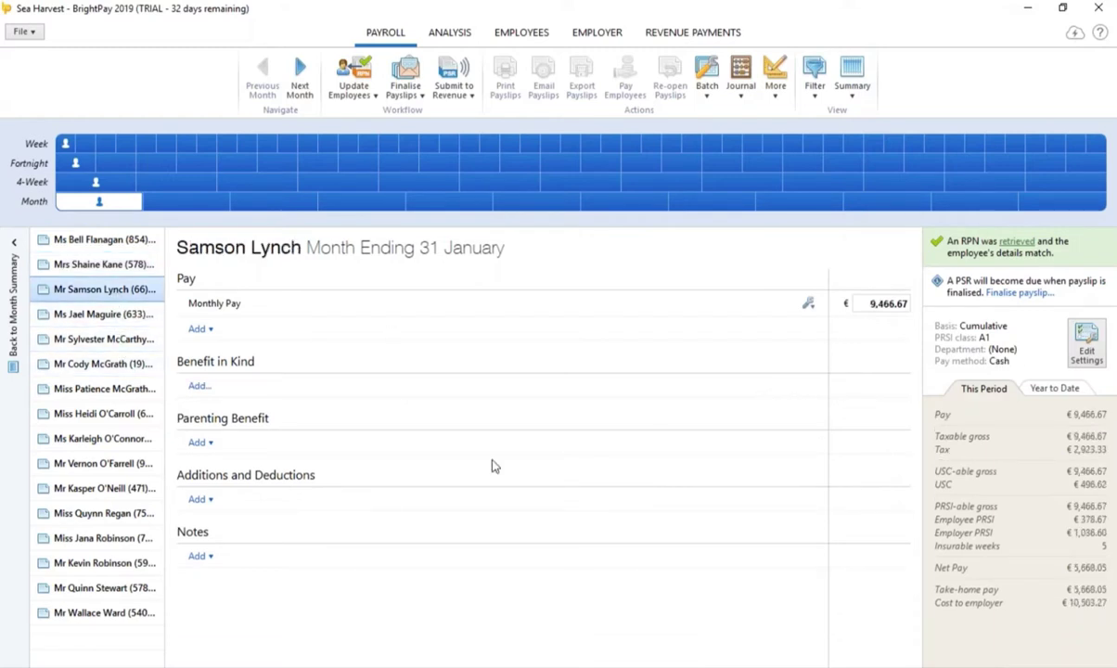
left_click(200, 500)
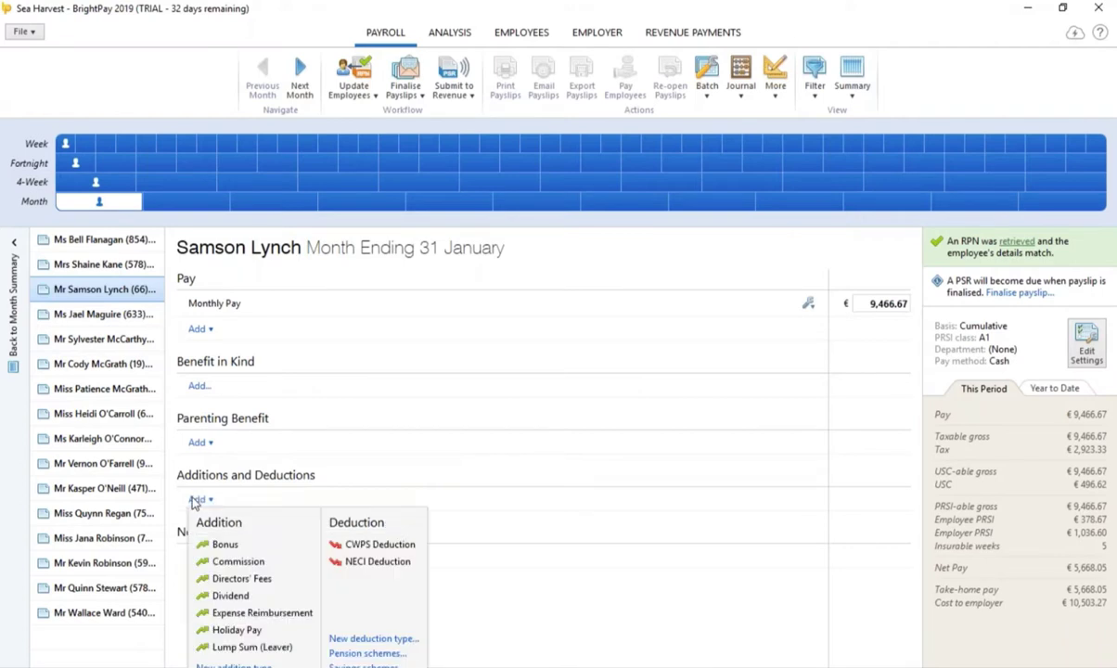
left_click(246, 612)
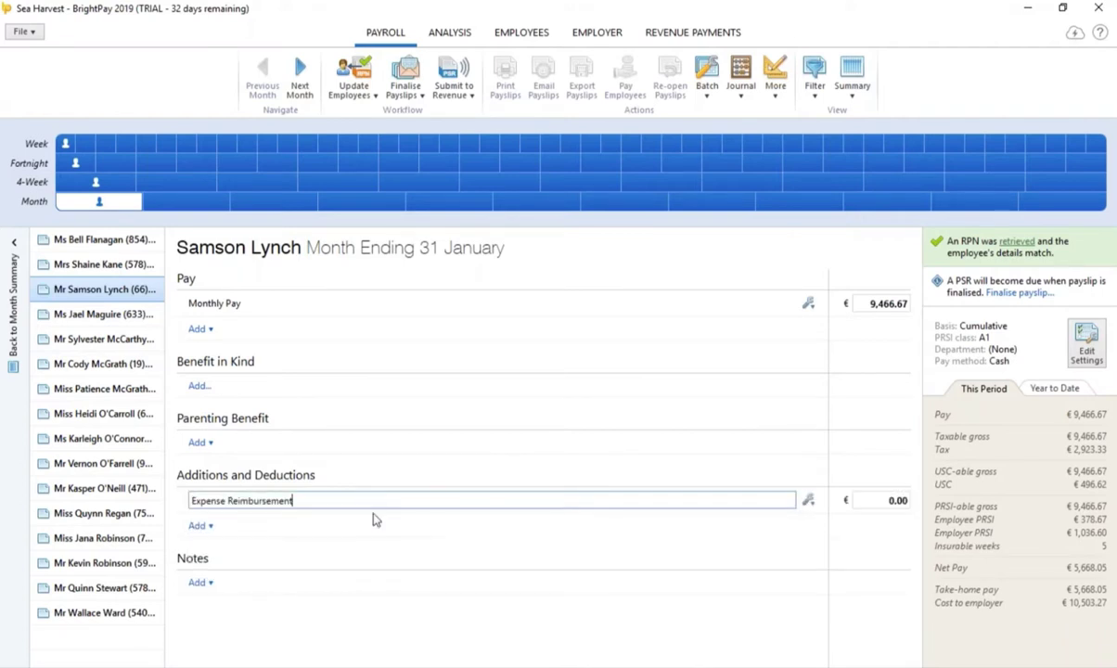
type("phone bill")
key("Tab")
type("25")
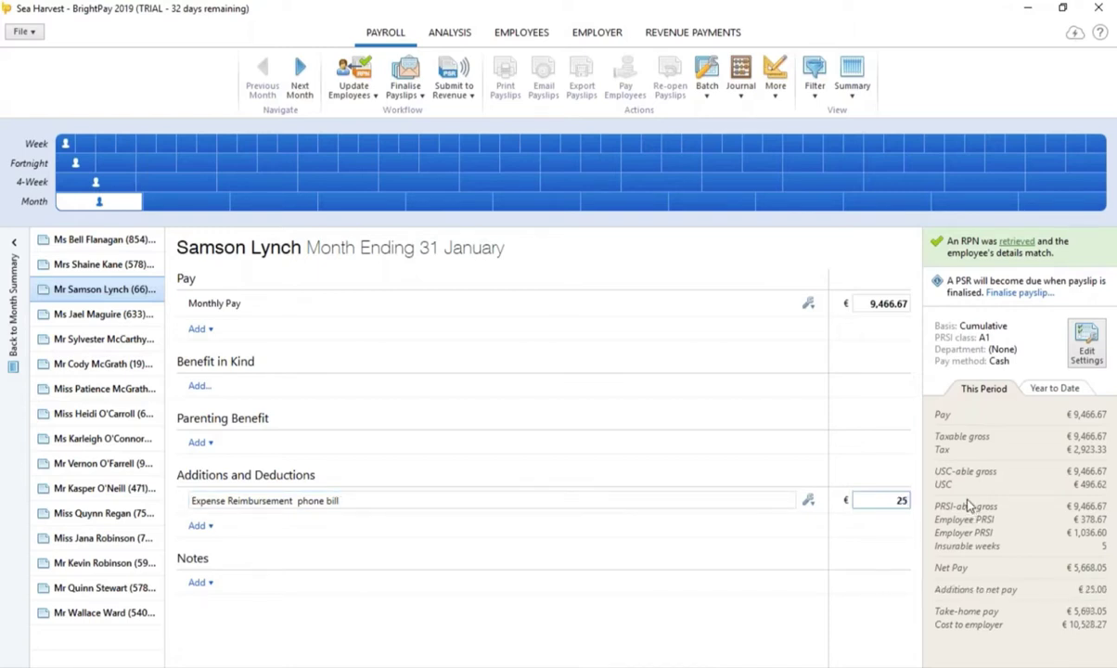
type(".00")
left_click(127, 316)
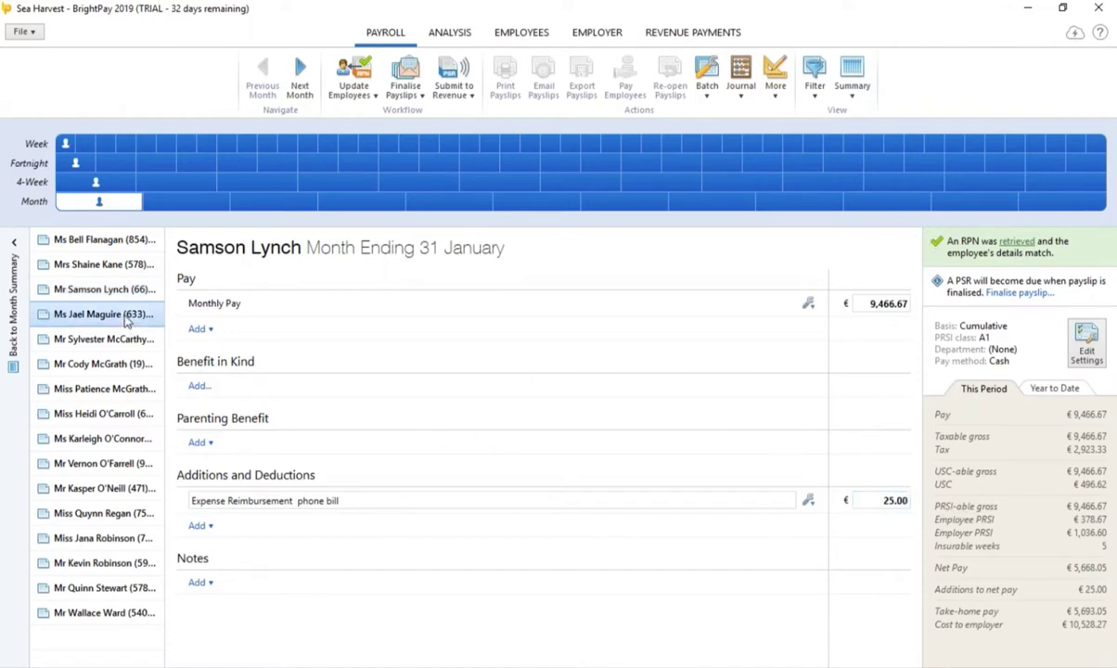
Step: Change the employee's monthly pay to €5,000.00
left_click(858, 303)
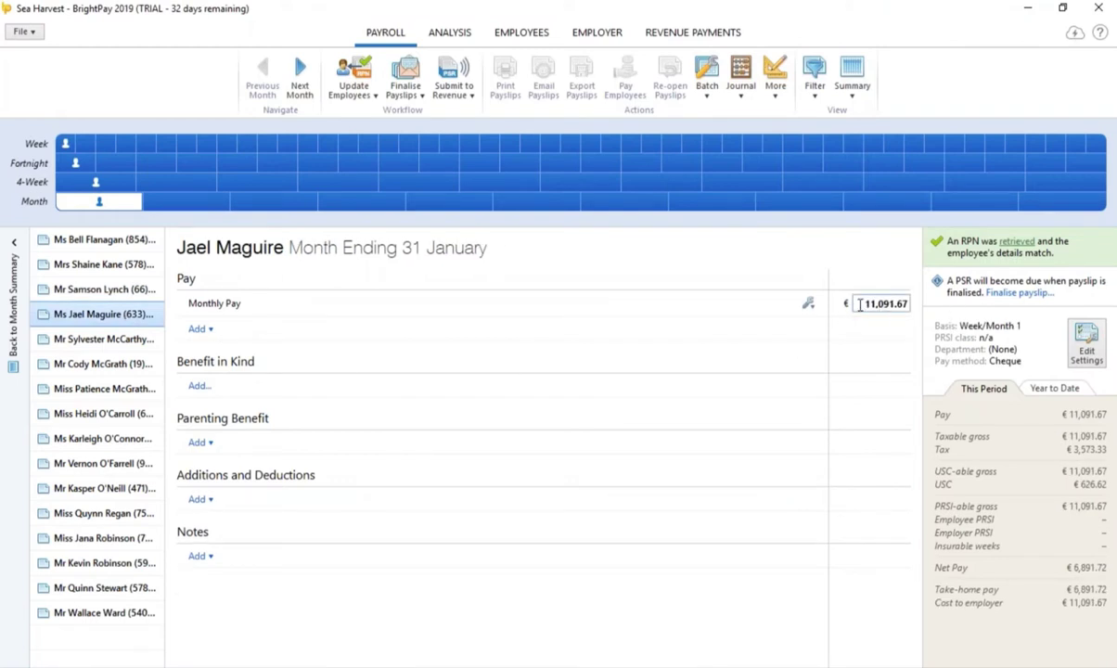
double_click(858, 303)
type("5000")
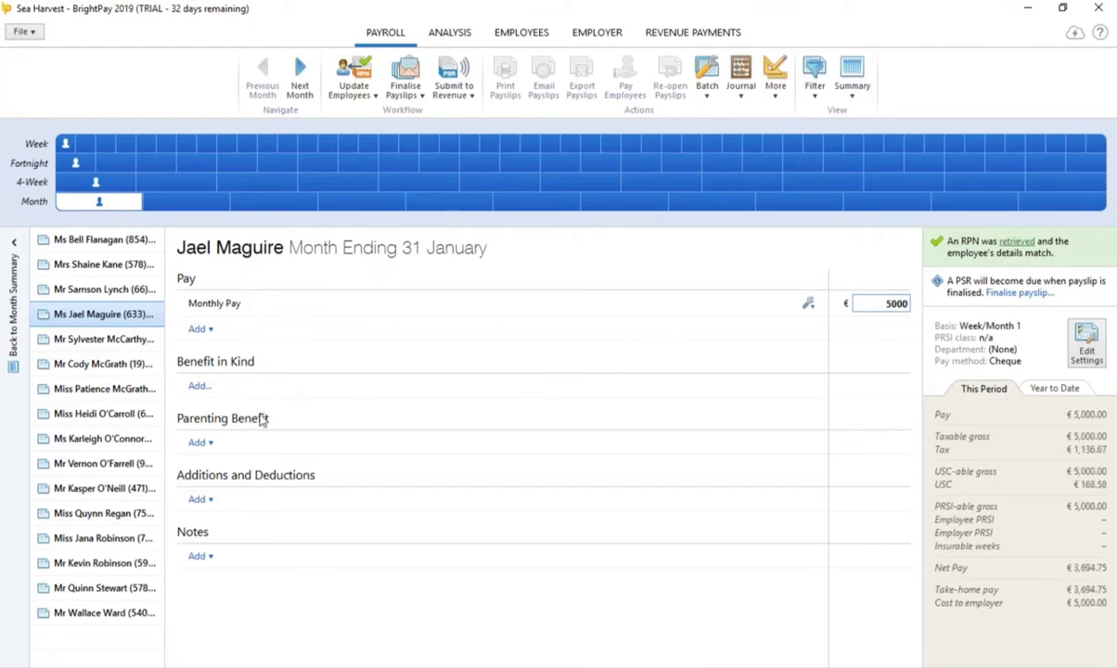
Step: Create a reusable €50.00 'gym' deduction that repeats until manually removed
left_click(198, 499)
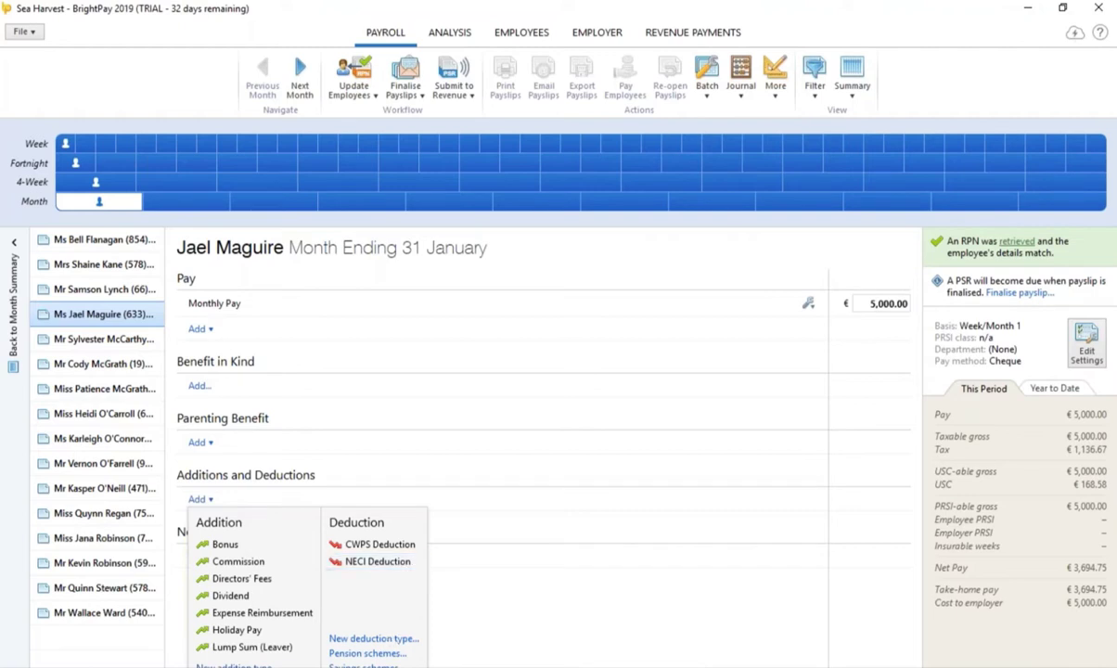
left_click(375, 639)
type("gym")
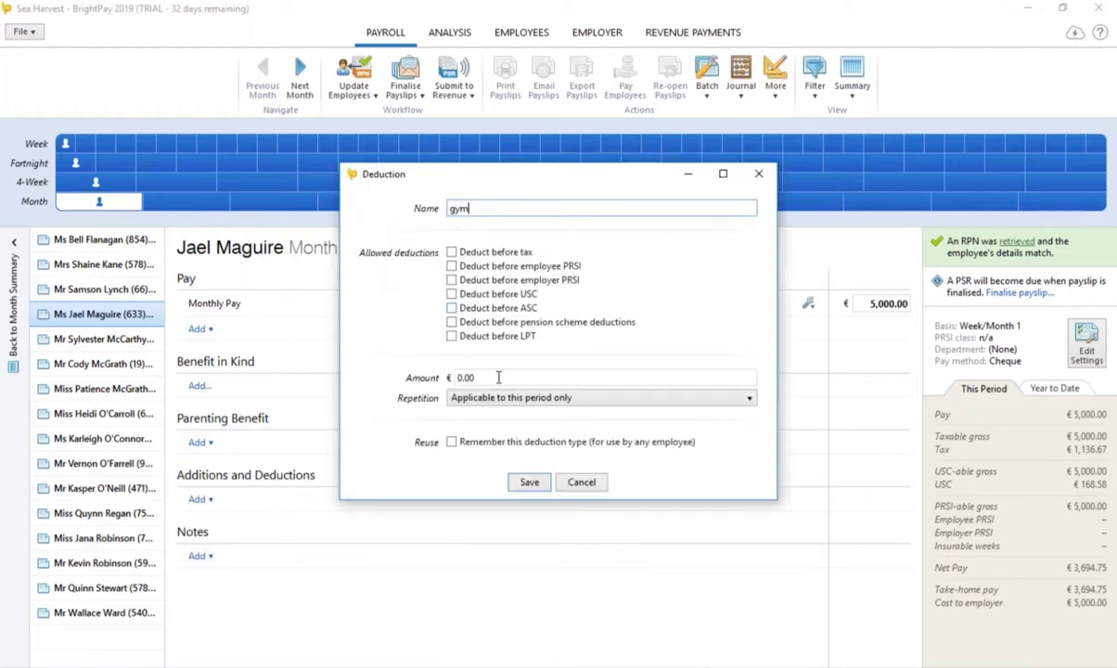
left_click(468, 375)
type("50")
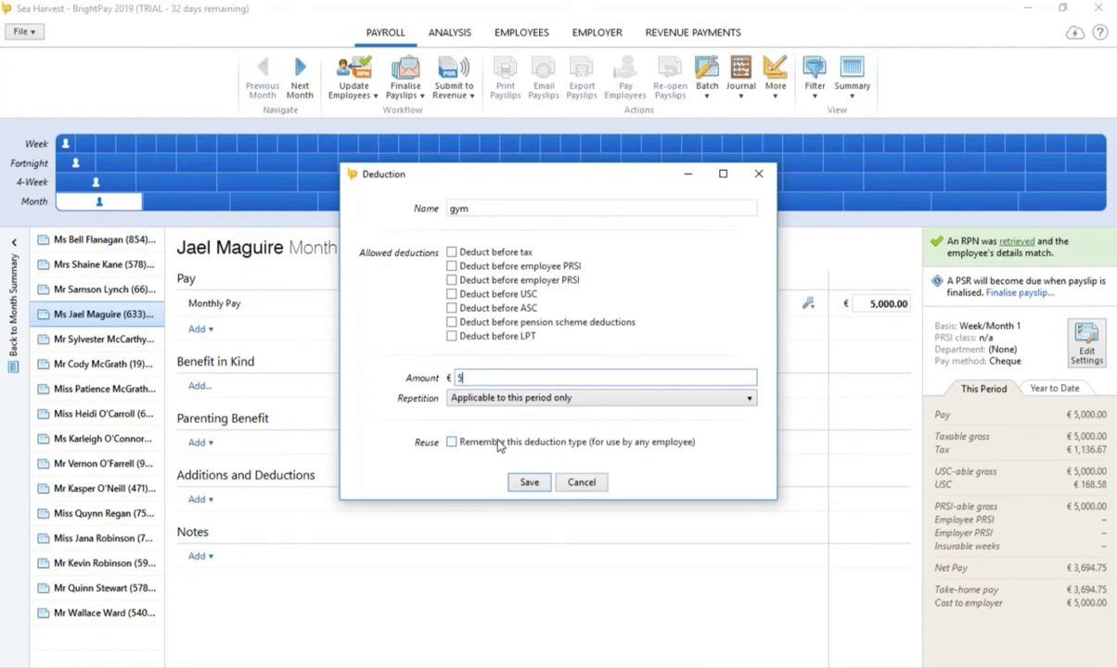
left_click(601, 399)
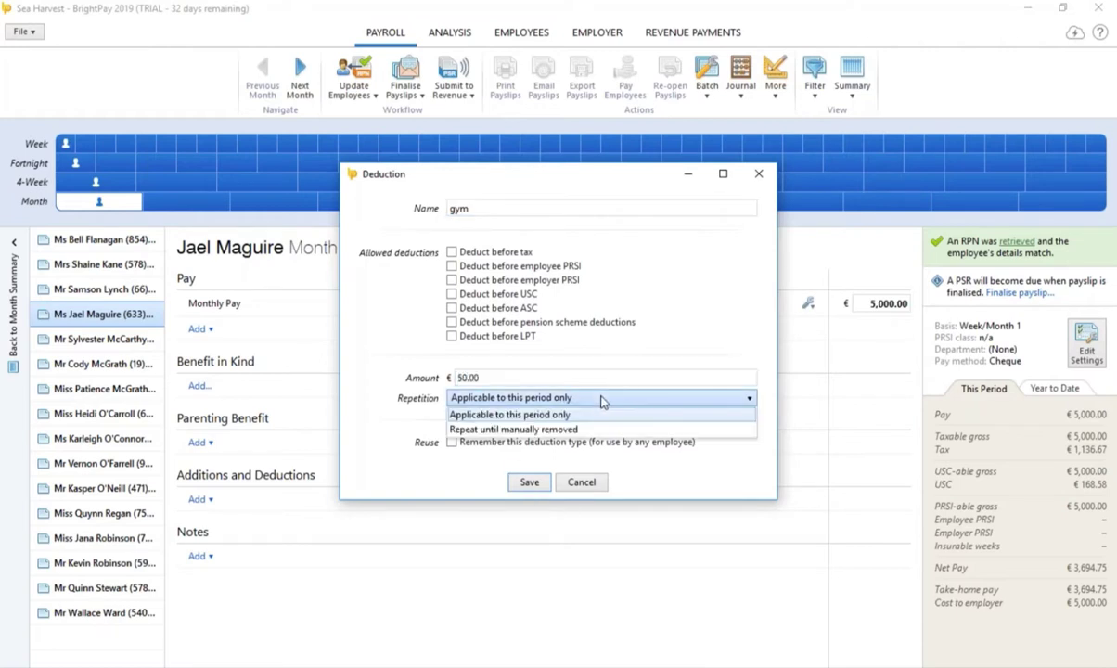
left_click(564, 431)
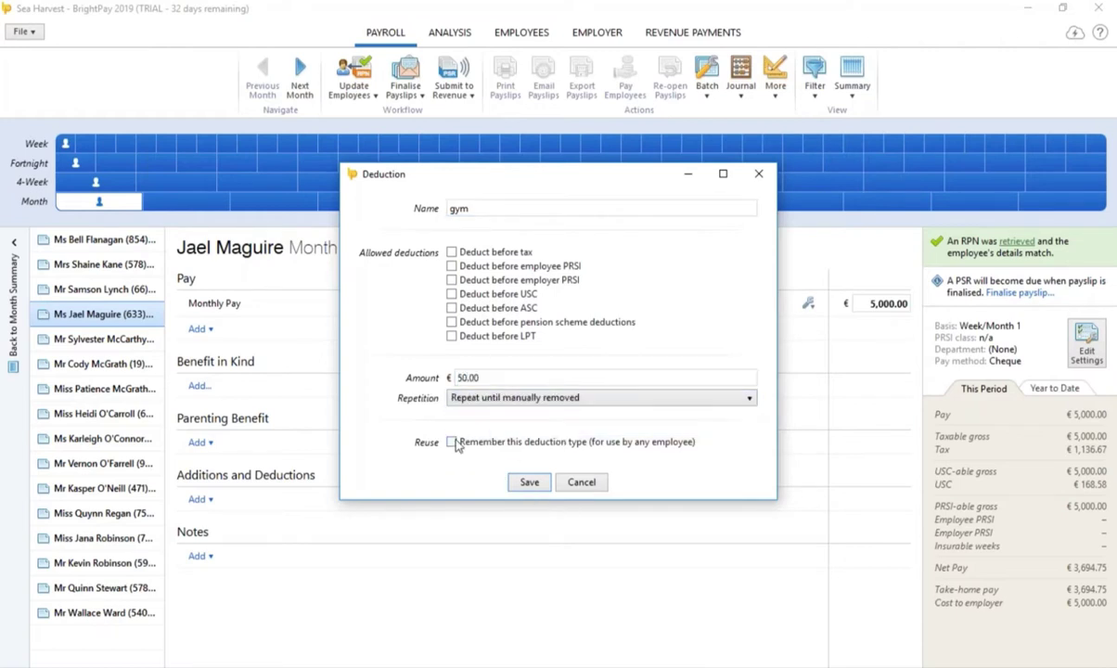
left_click(527, 482)
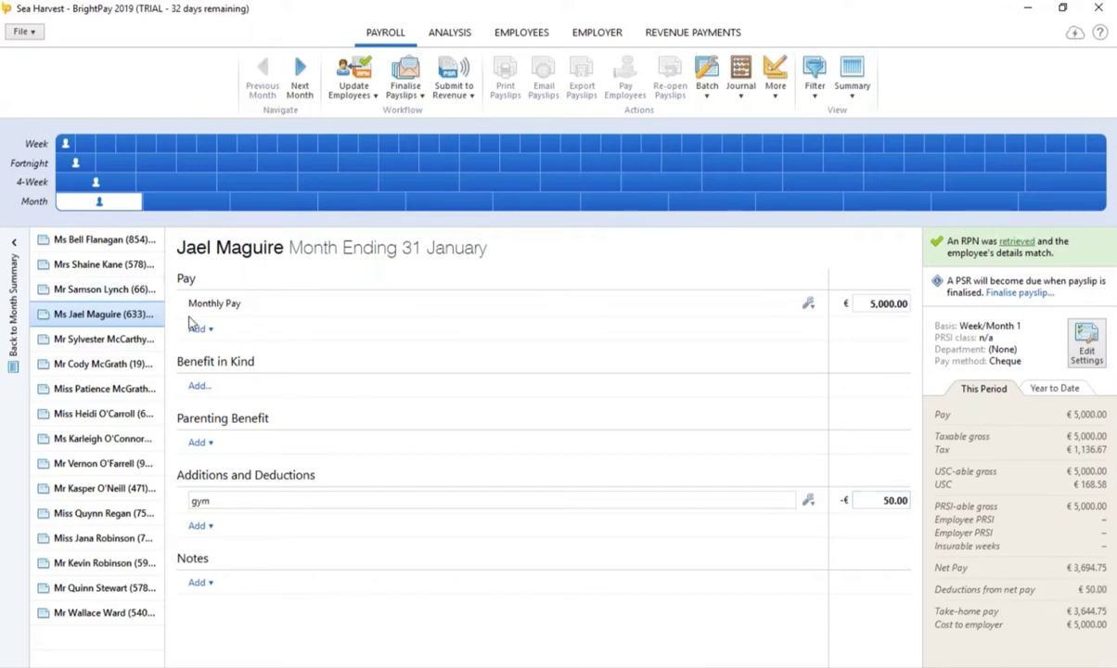
left_click(104, 339)
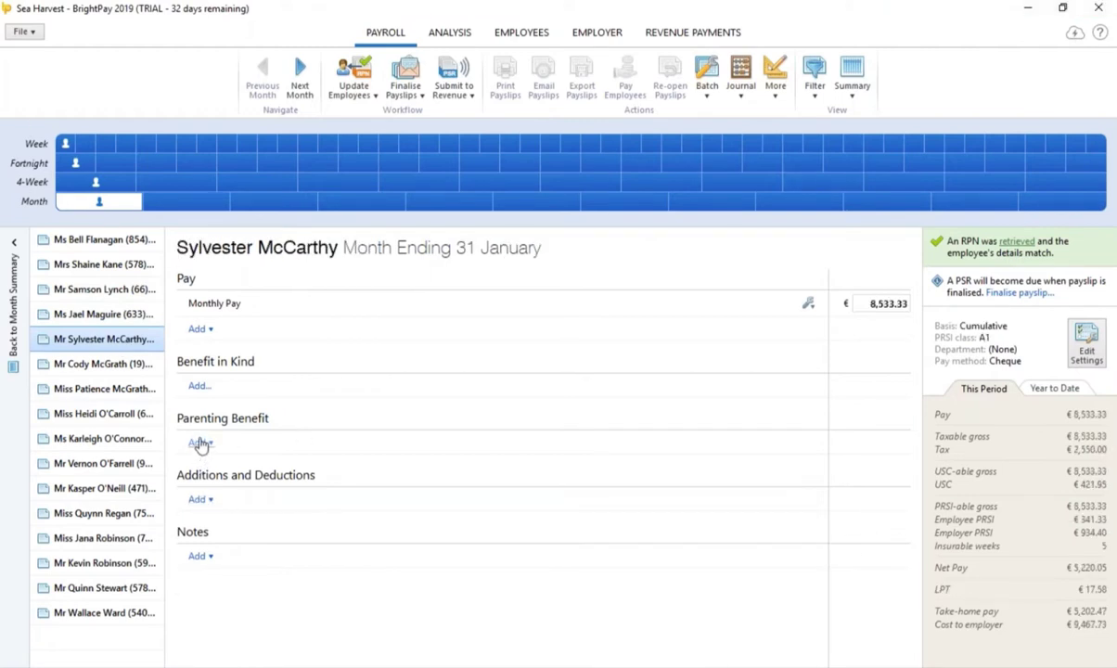
Step: Mark 7–27 January as annual leave on the calendar, counting working days only
left_click(201, 443)
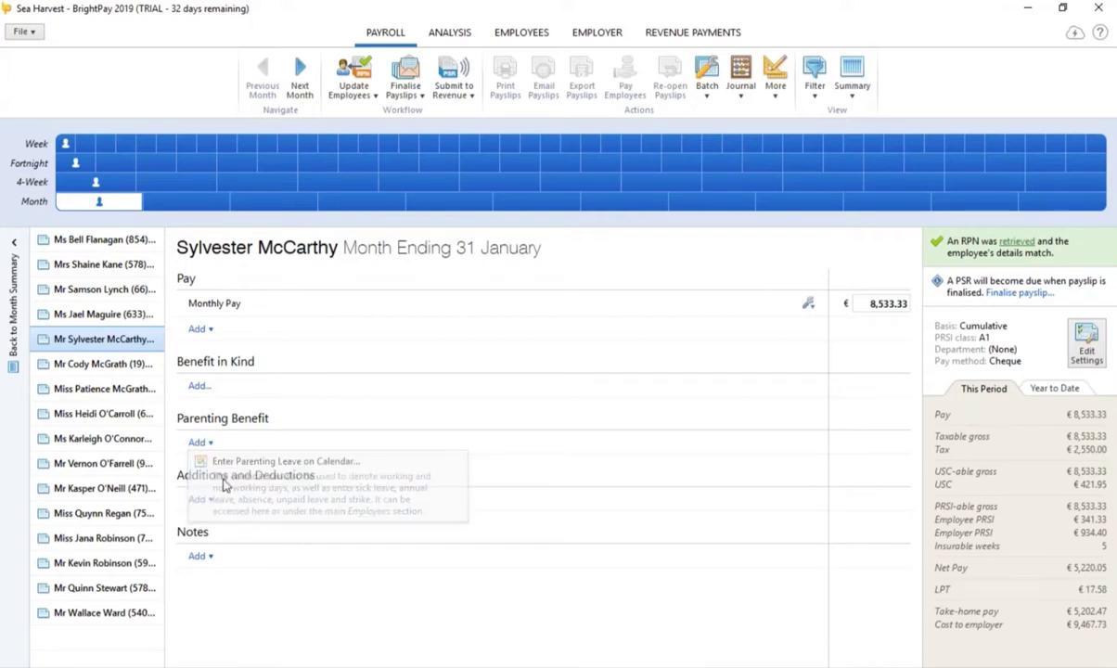
left_click(223, 485)
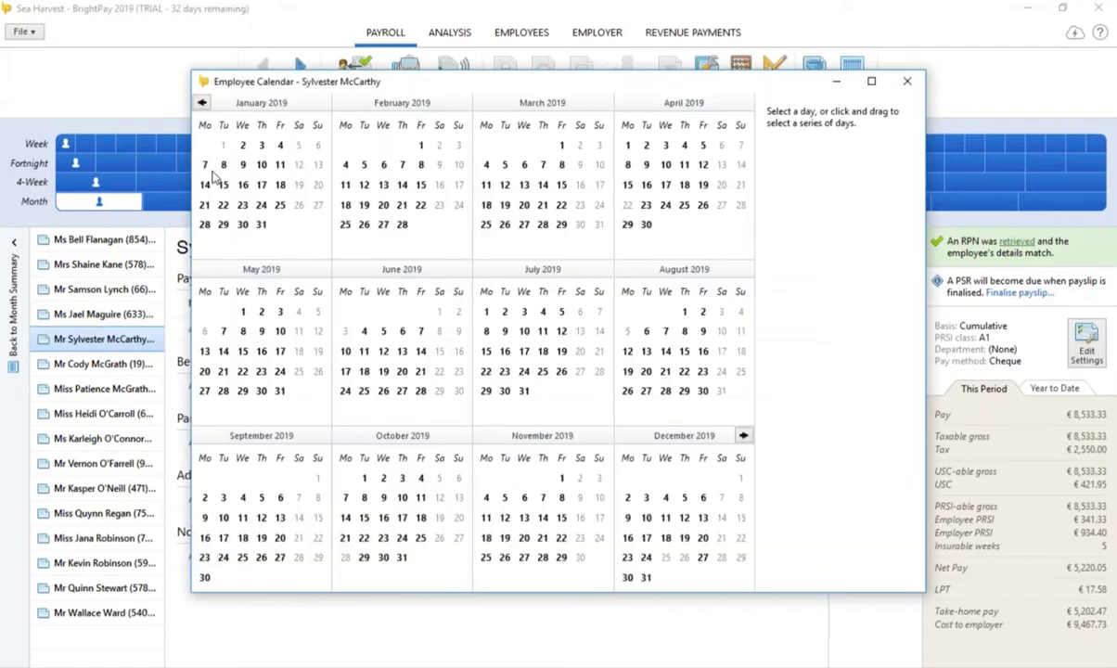
left_click_drag(206, 165, 317, 205)
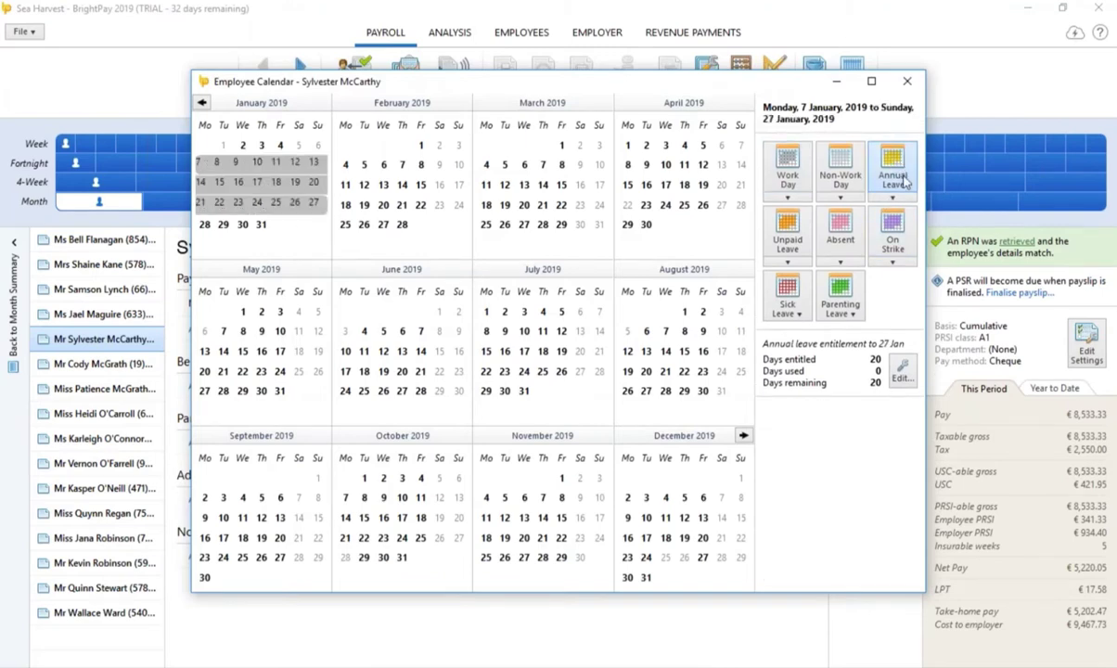
left_click(894, 176)
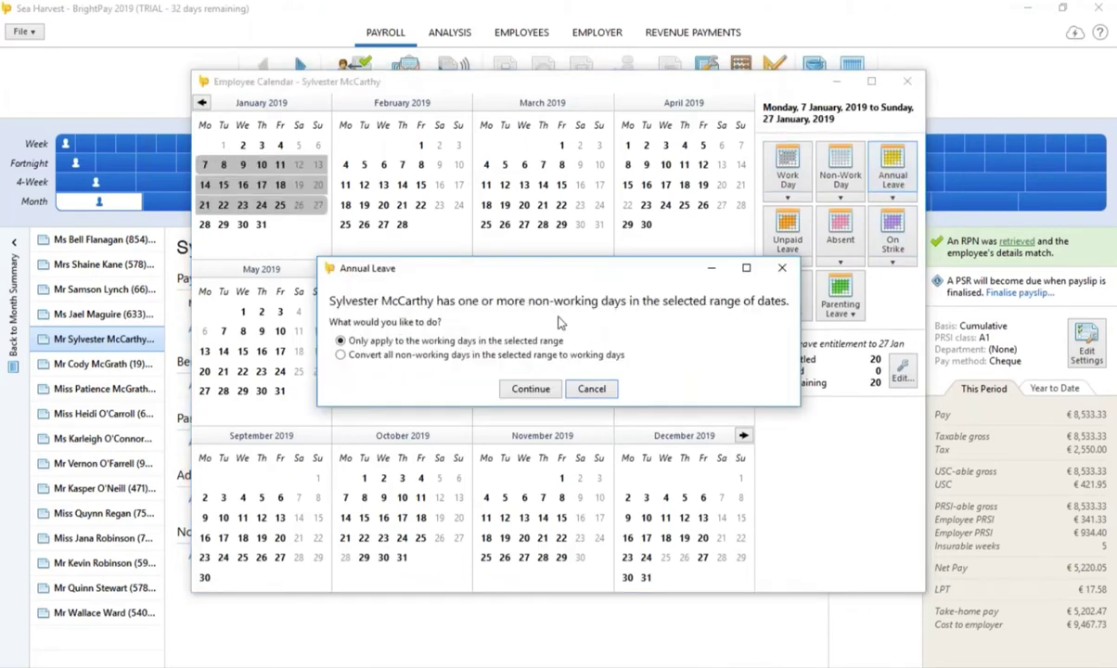
left_click(531, 390)
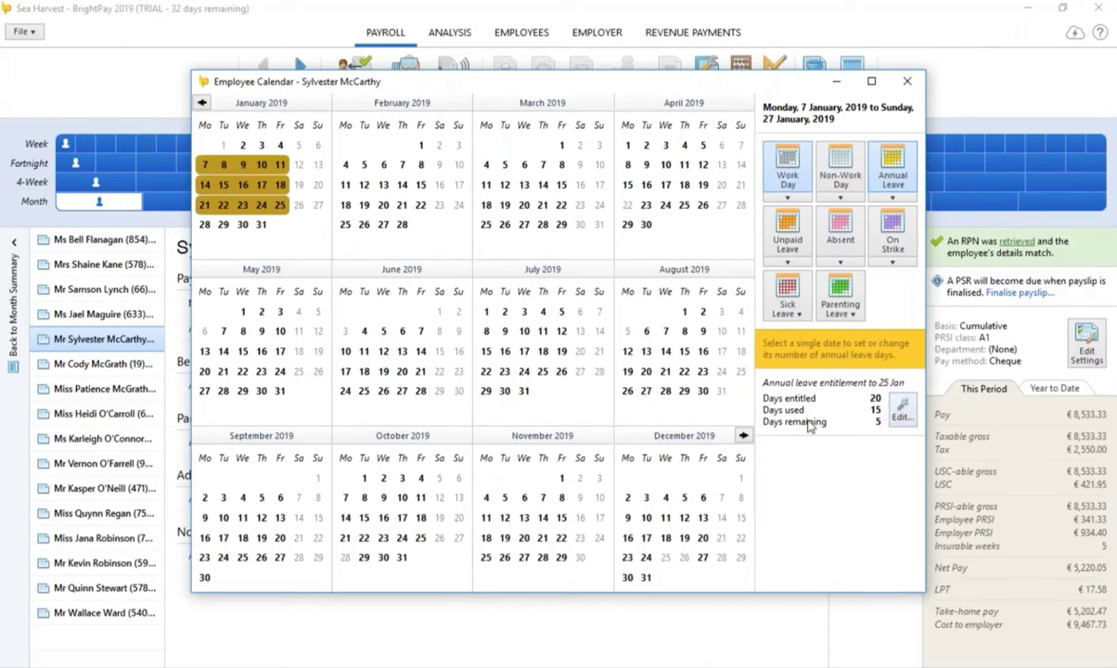
left_click(906, 83)
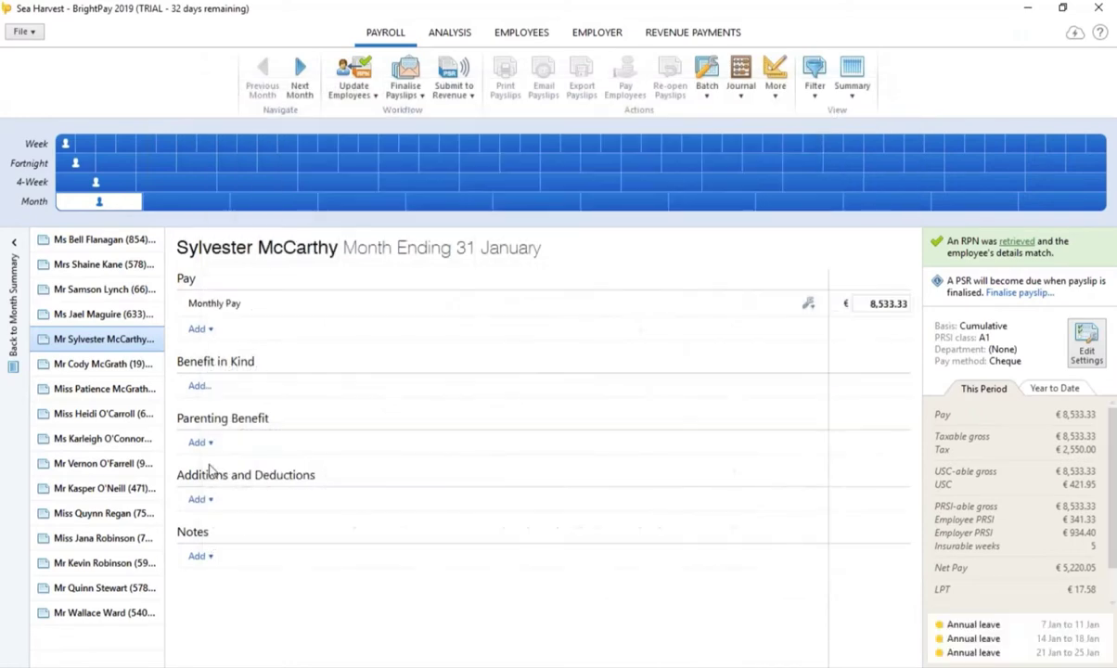
Step: On the next payslip, create a pension scheme named 'aviva' and enter its policy reference number
left_click(93, 365)
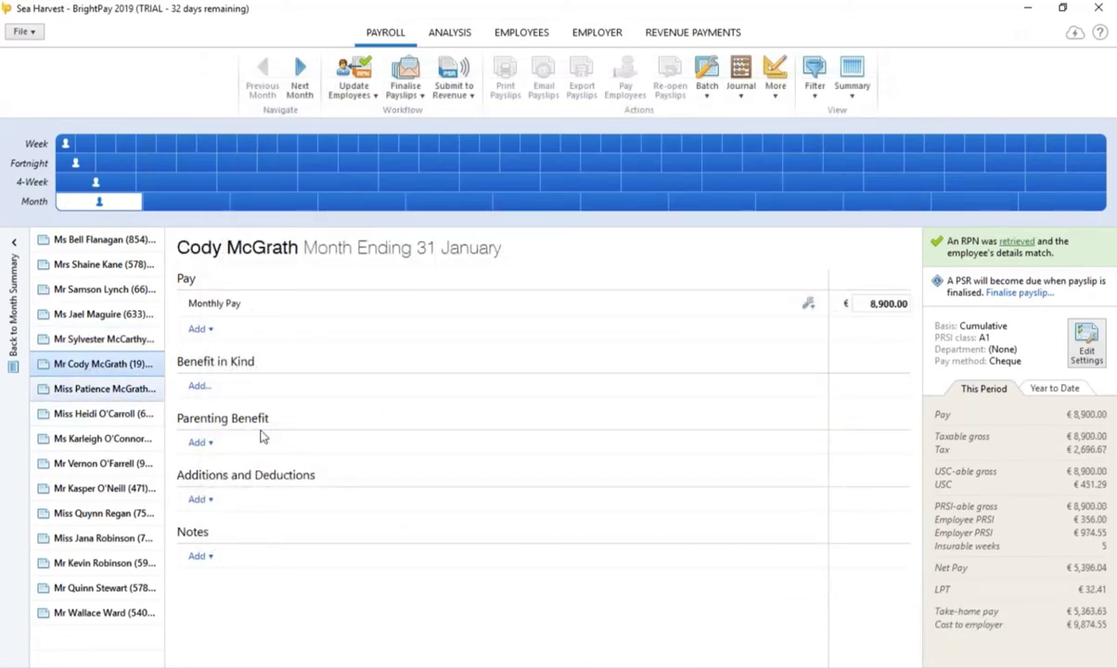
left_click(203, 500)
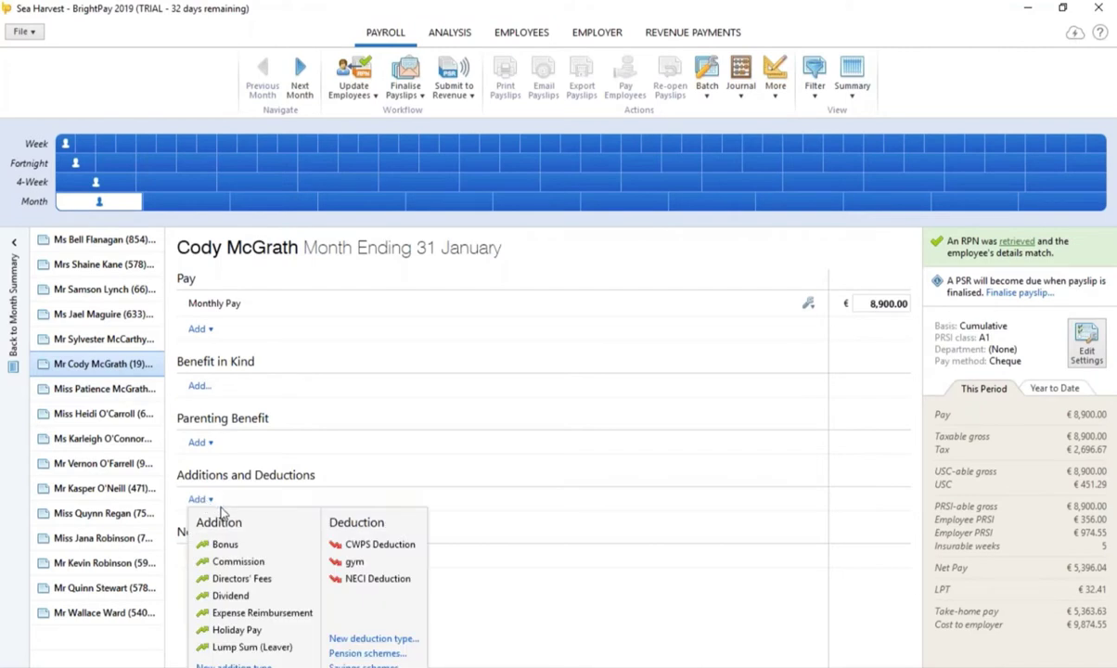
left_click(367, 655)
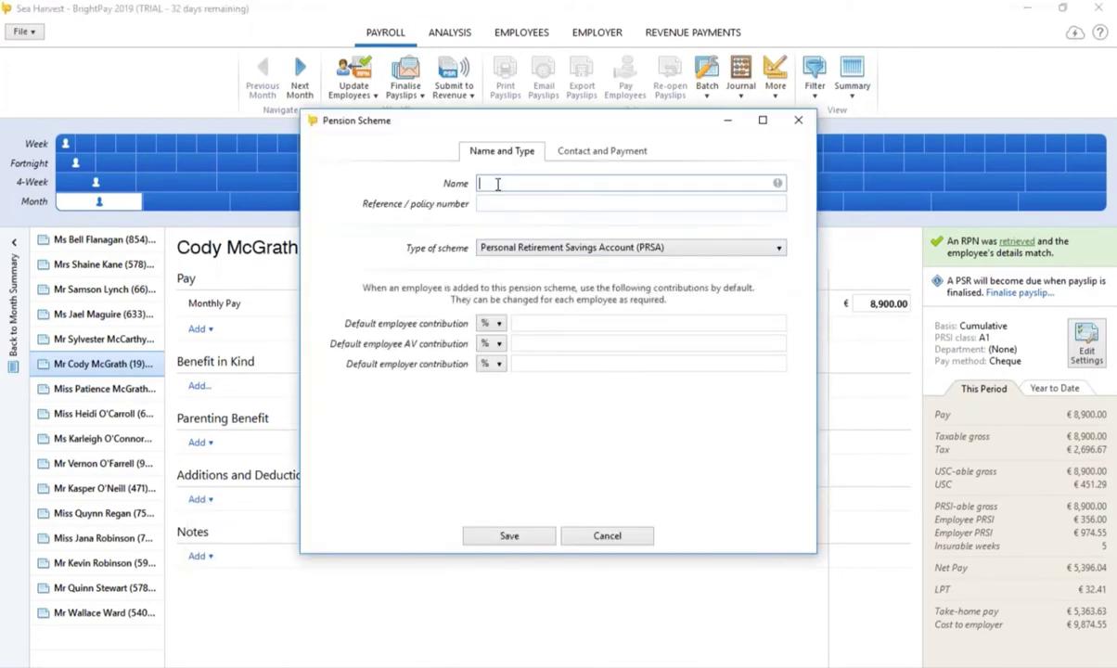
type("aviva")
left_click(488, 206)
type("av123456789")
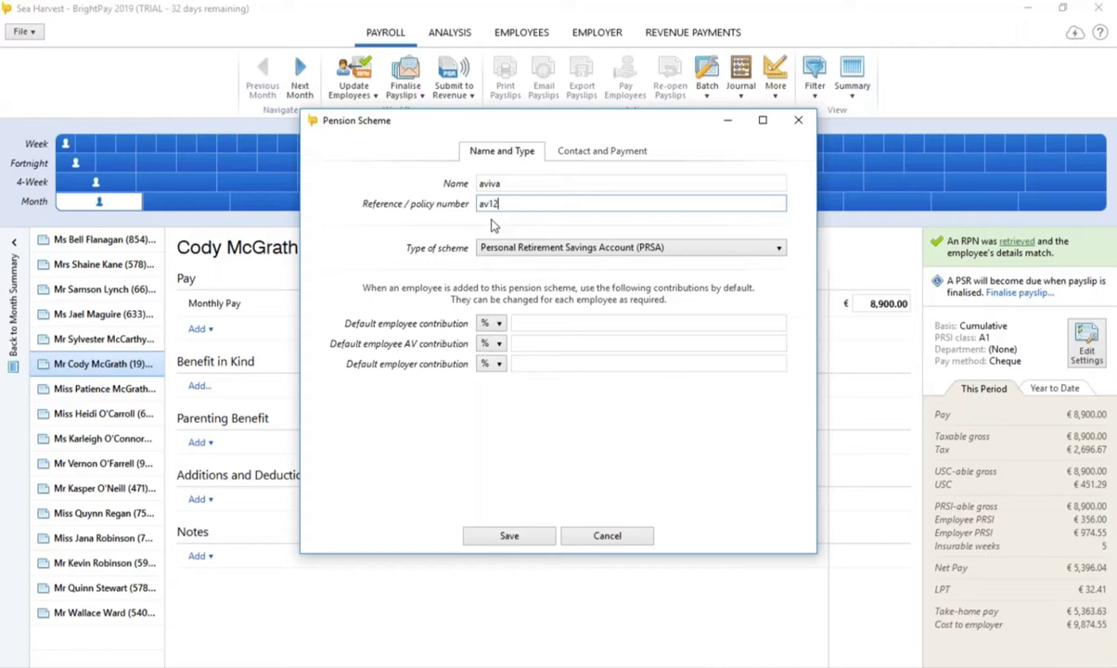
Step: Set default contributions to 5% employee and 10% employer and save the scheme
left_click(499, 325)
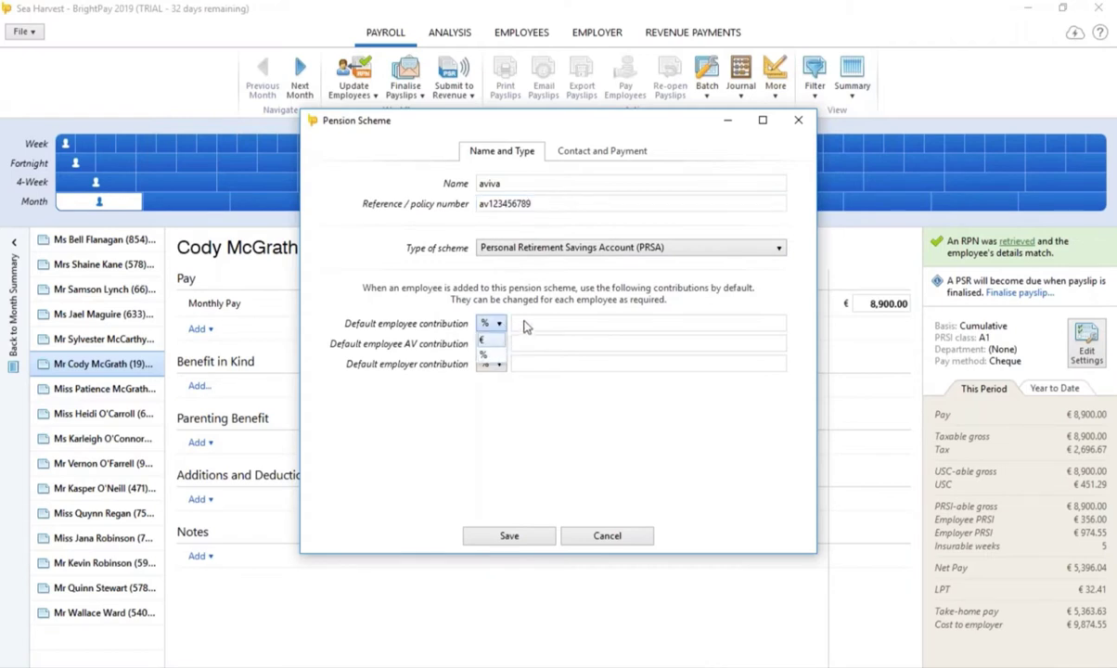
left_click(528, 322)
left_click(537, 323)
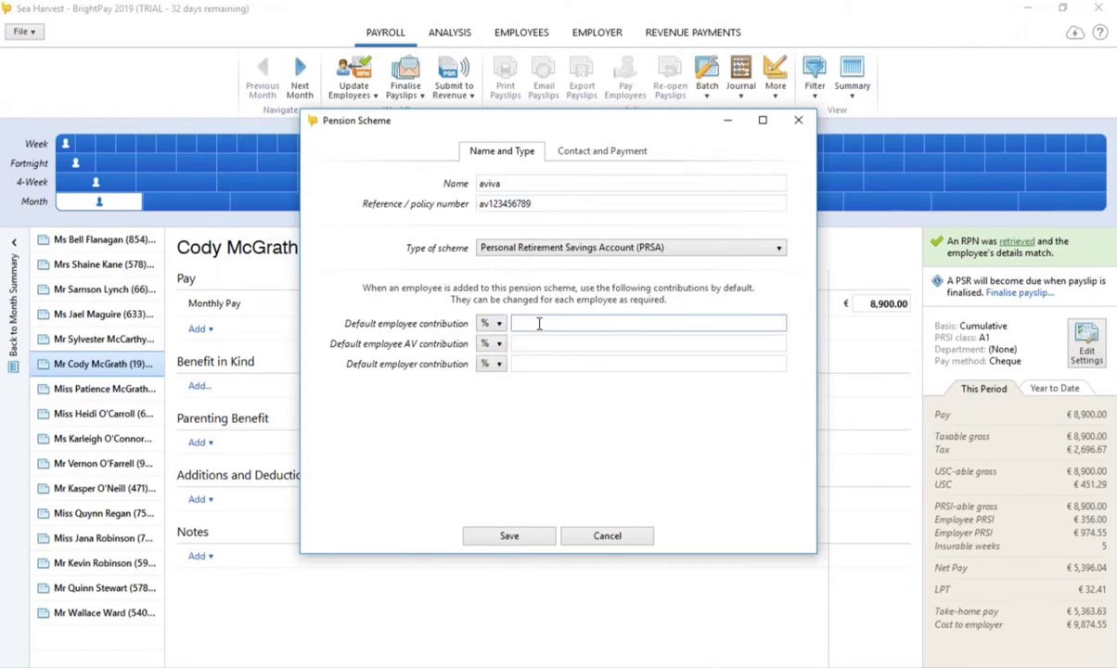
type("5")
left_click(527, 364)
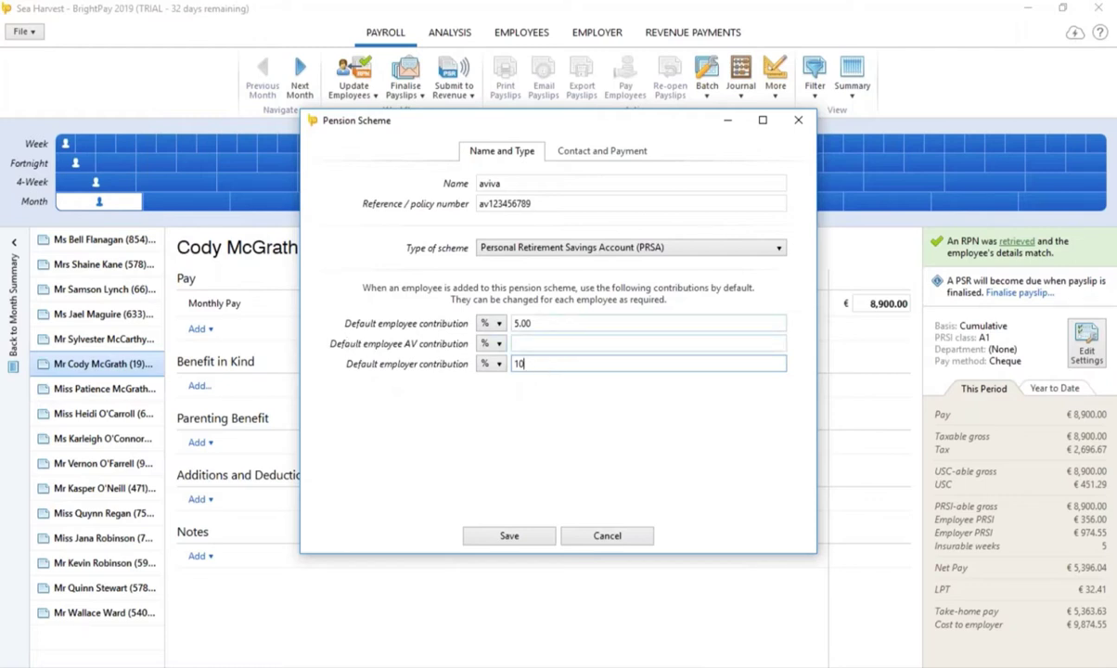
left_click(509, 536)
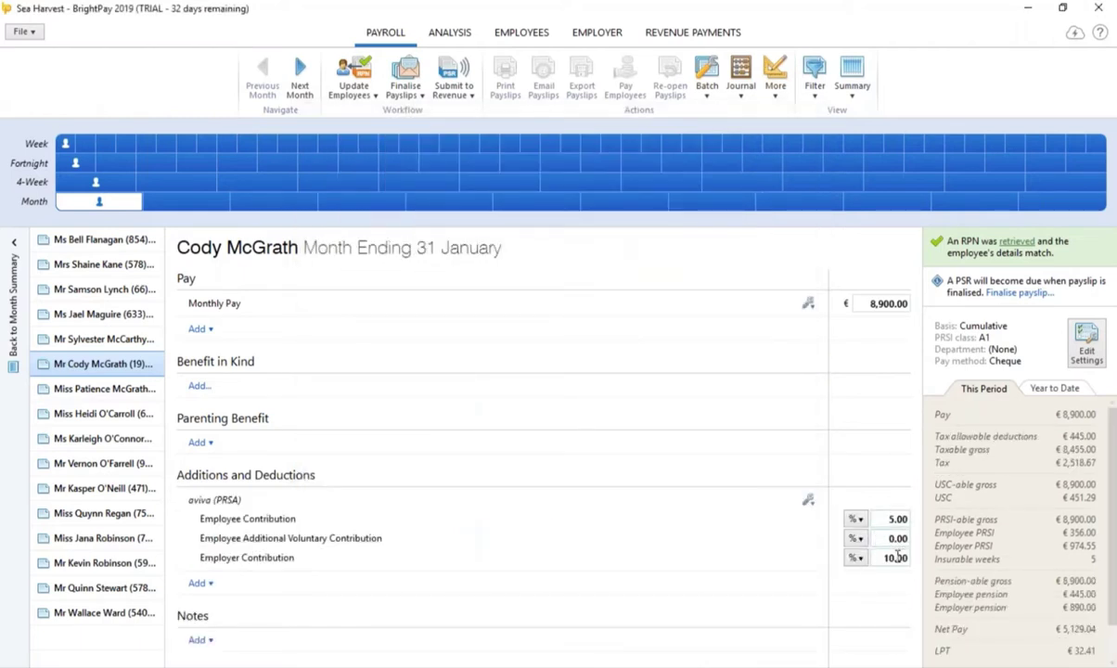
left_click(130, 390)
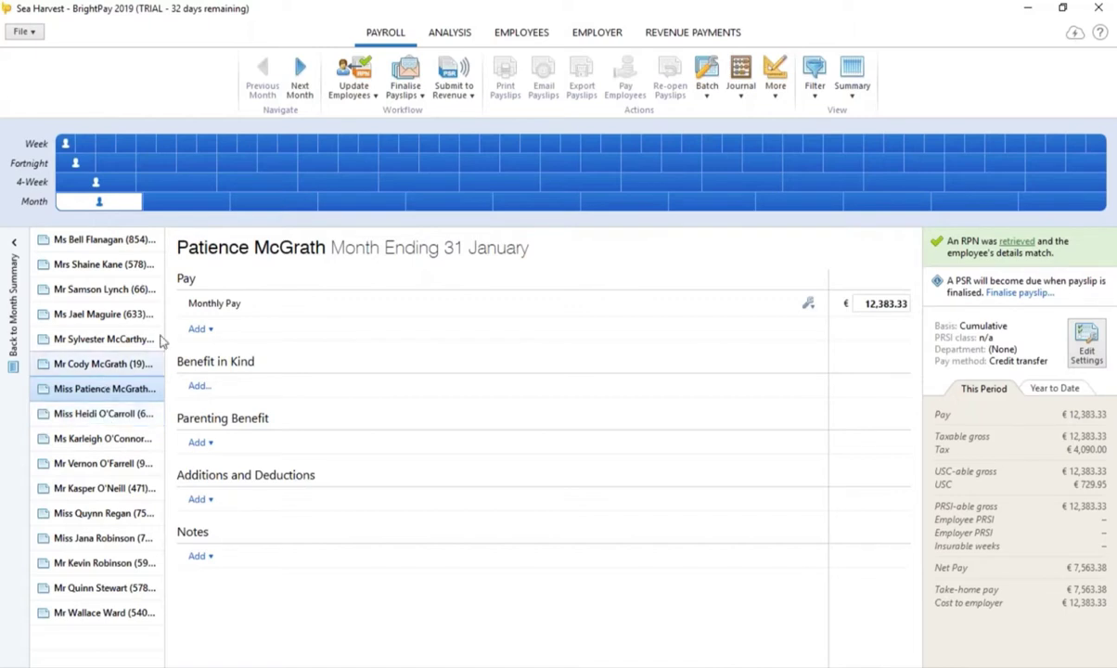
Step: Set monthly pay to 0 and start maternity leave on 1 January in the calendar
left_click(861, 303)
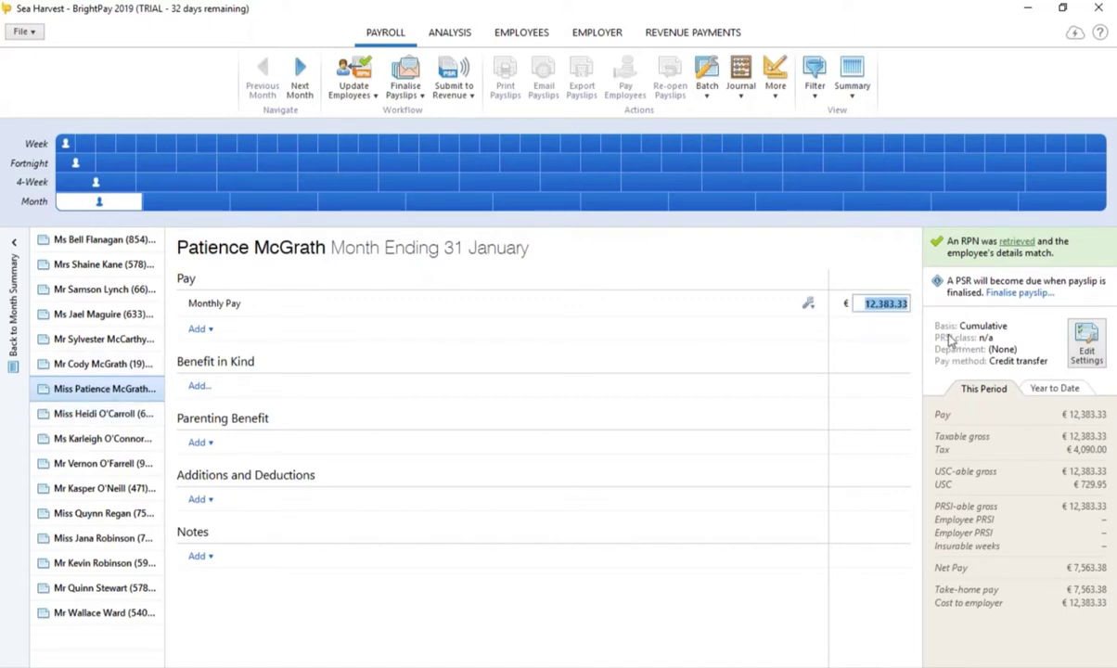
type("0")
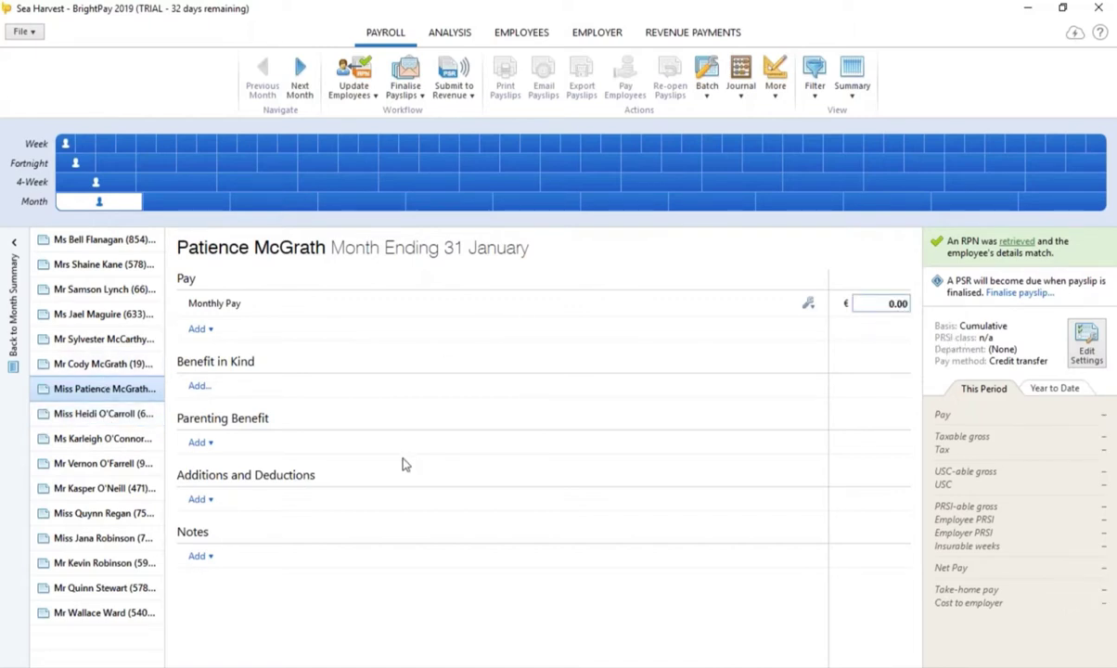
left_click(201, 444)
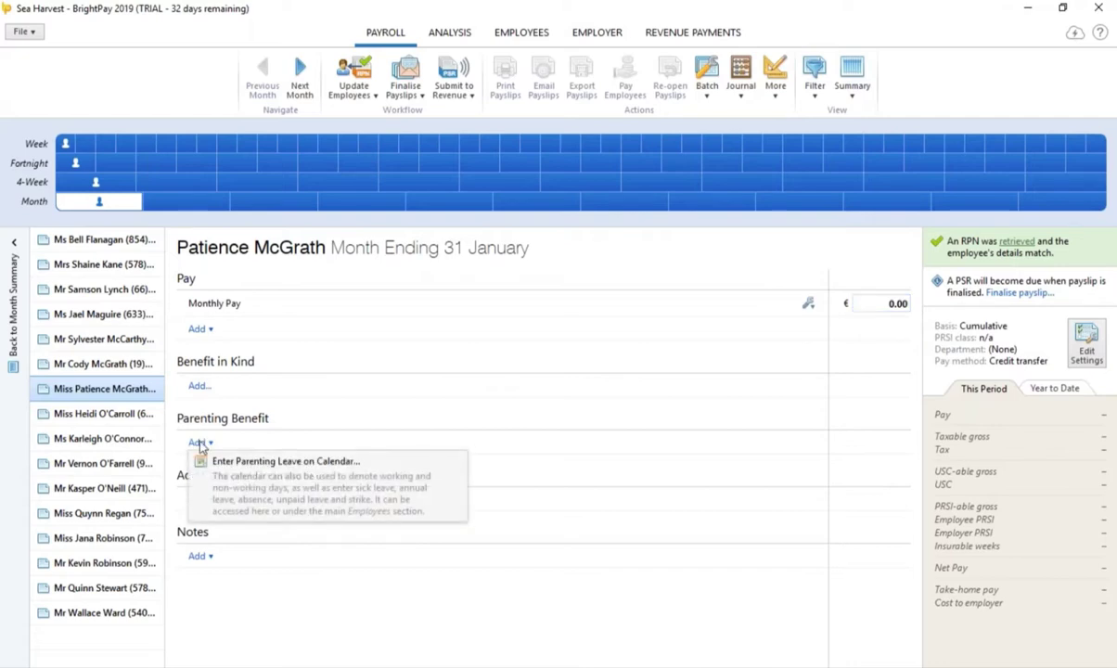
left_click(311, 478)
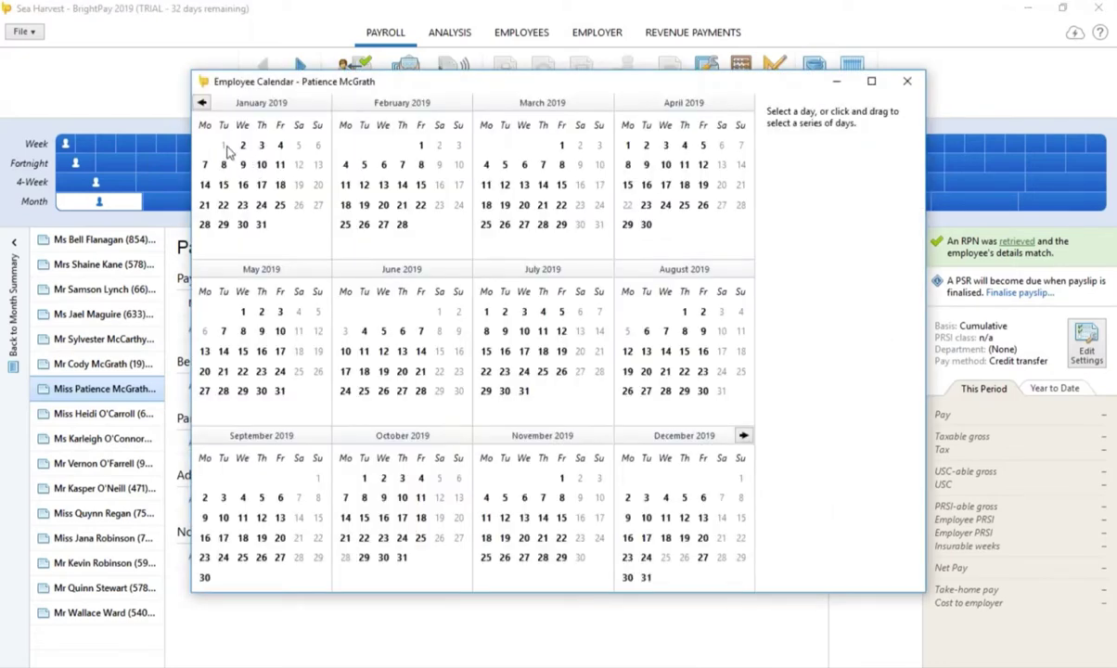
left_click(223, 147)
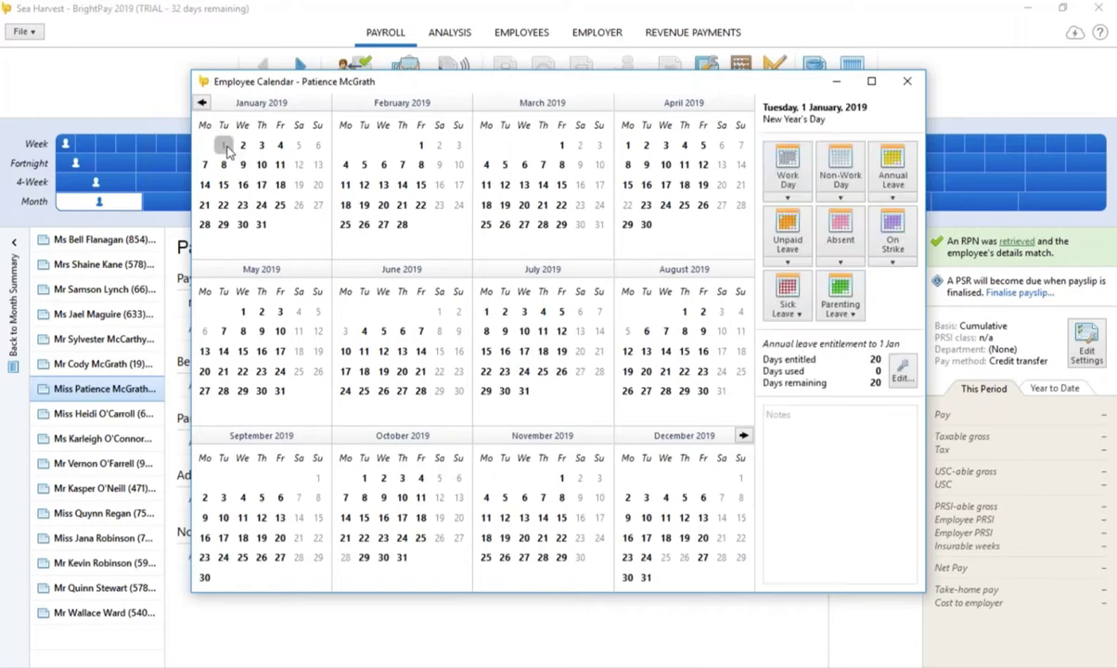
left_click(841, 307)
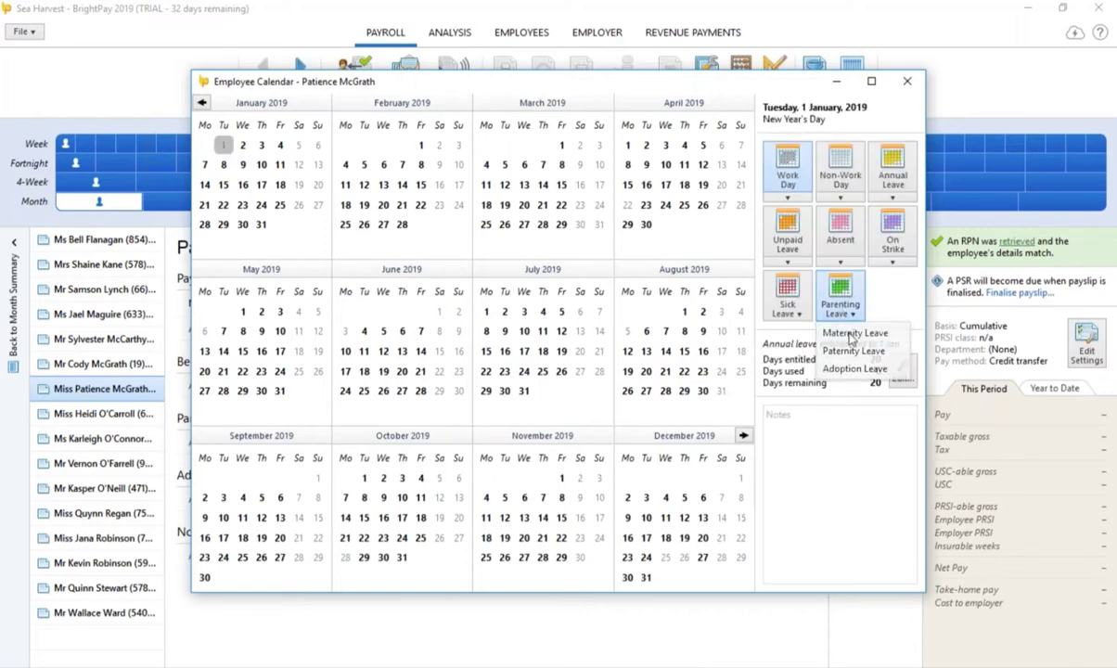
left_click(851, 334)
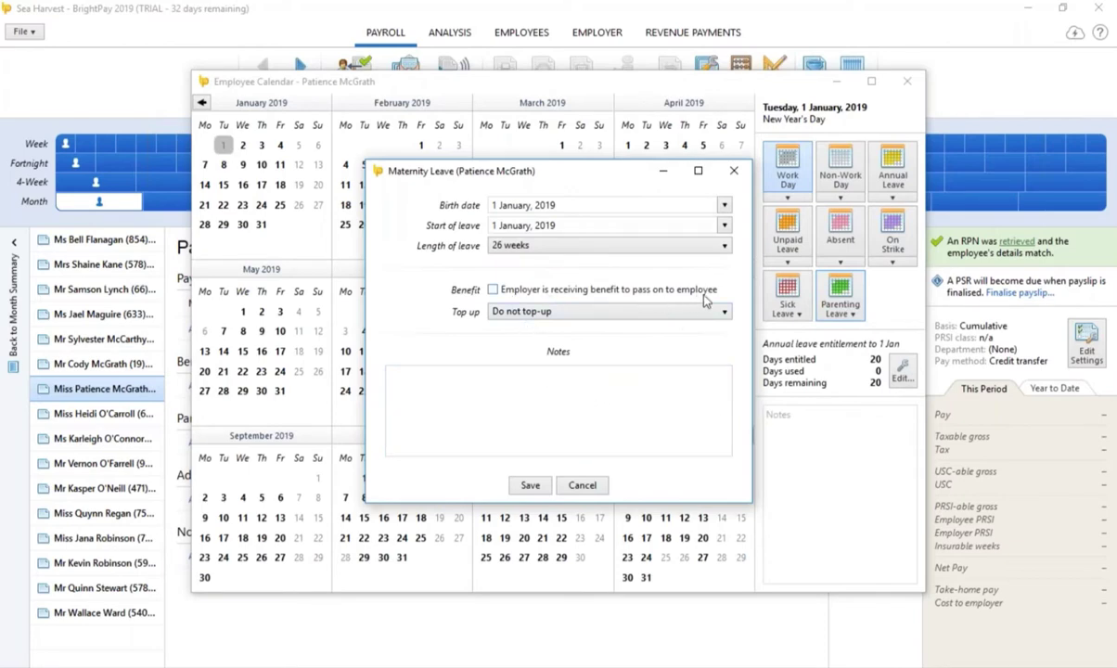
Step: Record a €250 weekly benefit paid to the employer, topped up to €2,500 gross, and save
left_click(494, 290)
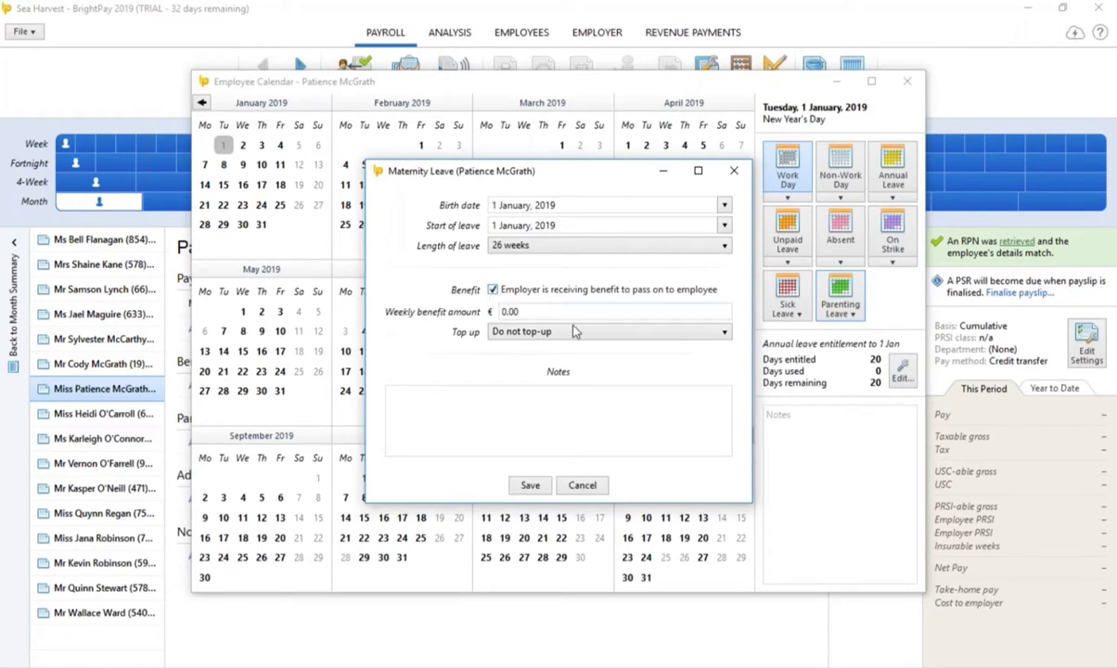
key("Tab")
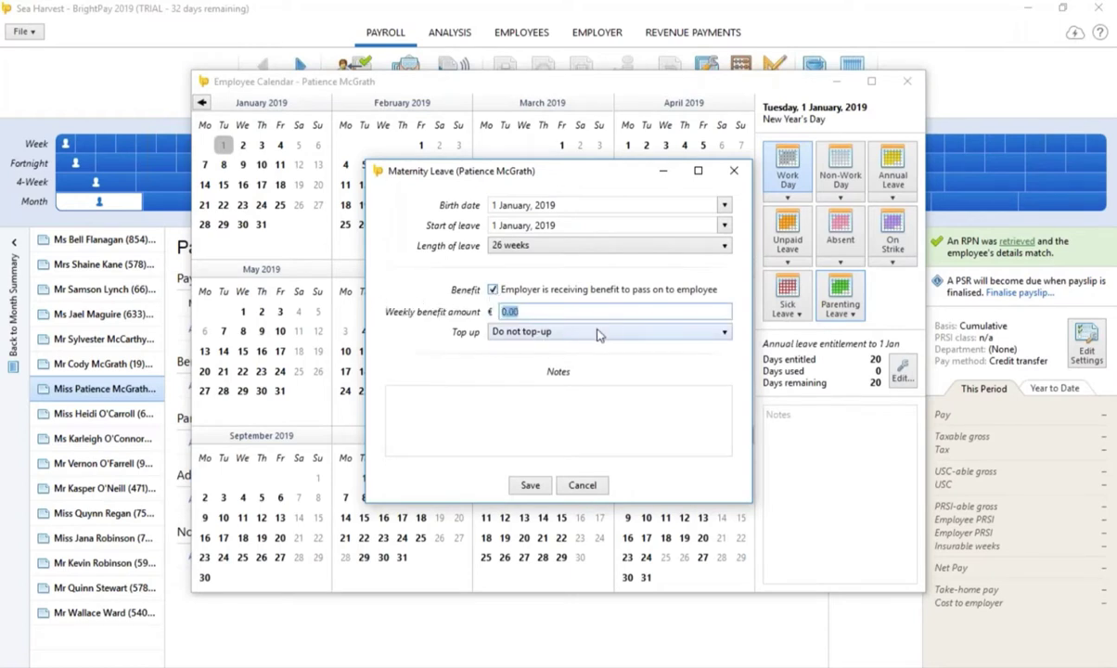
type("250")
left_click(570, 333)
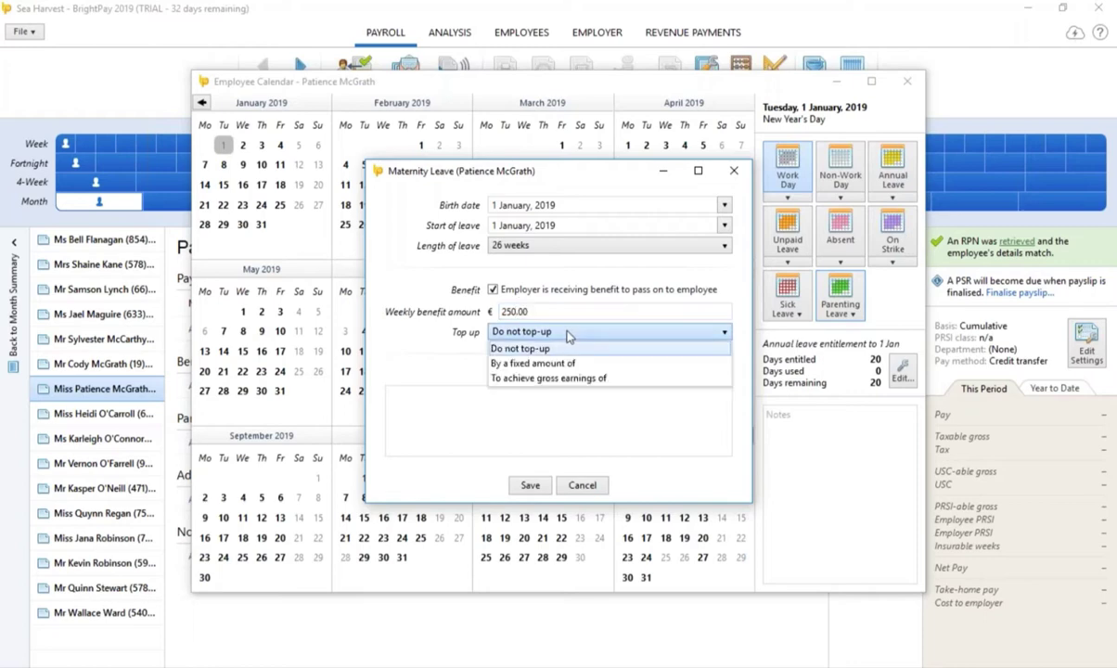
left_click(583, 381)
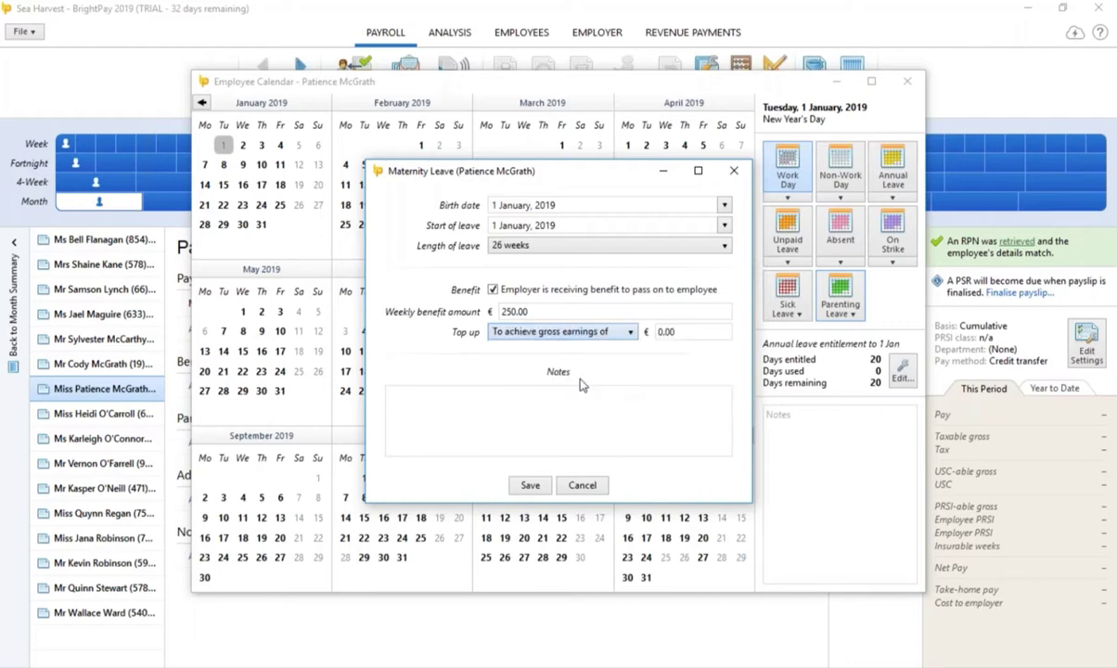
left_click(692, 330)
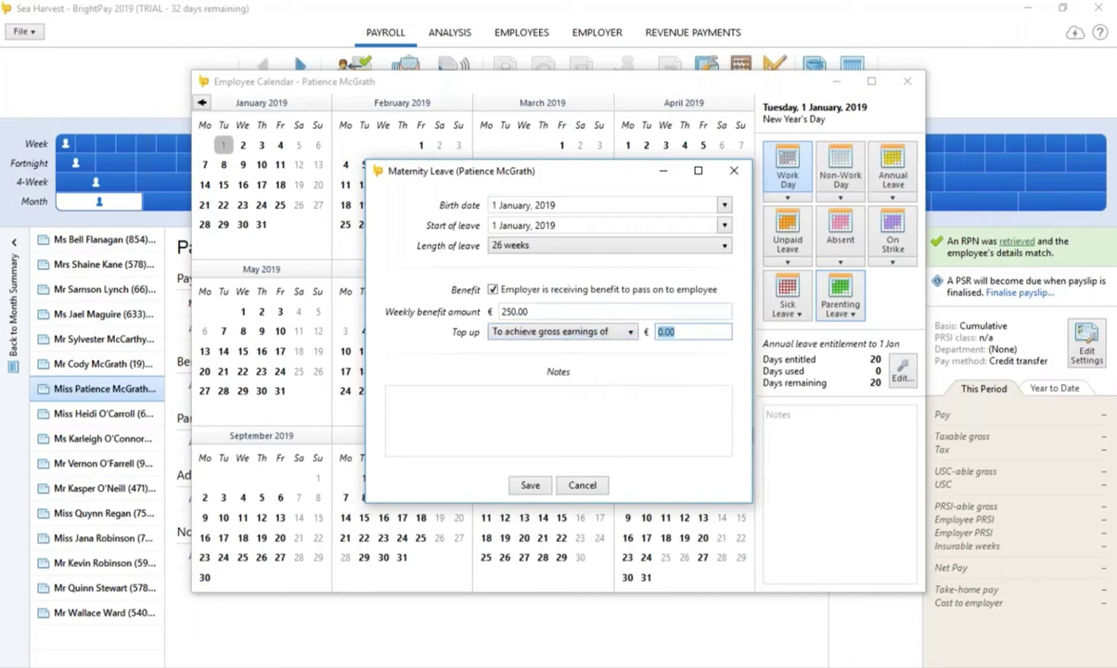
type("2500")
left_click(530, 486)
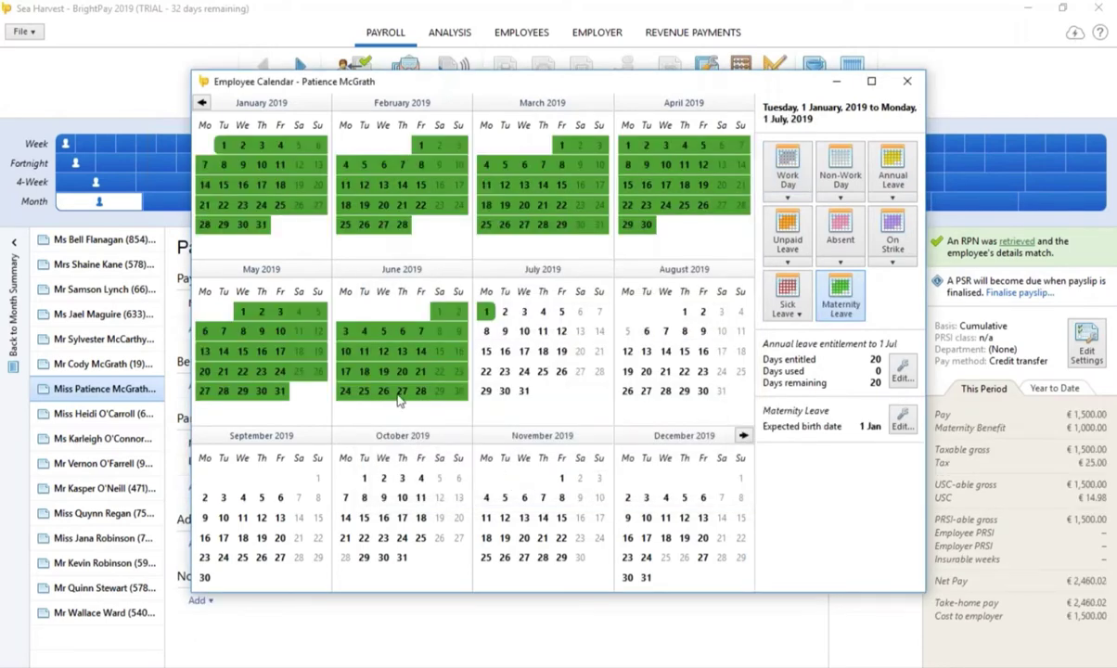
left_click(907, 82)
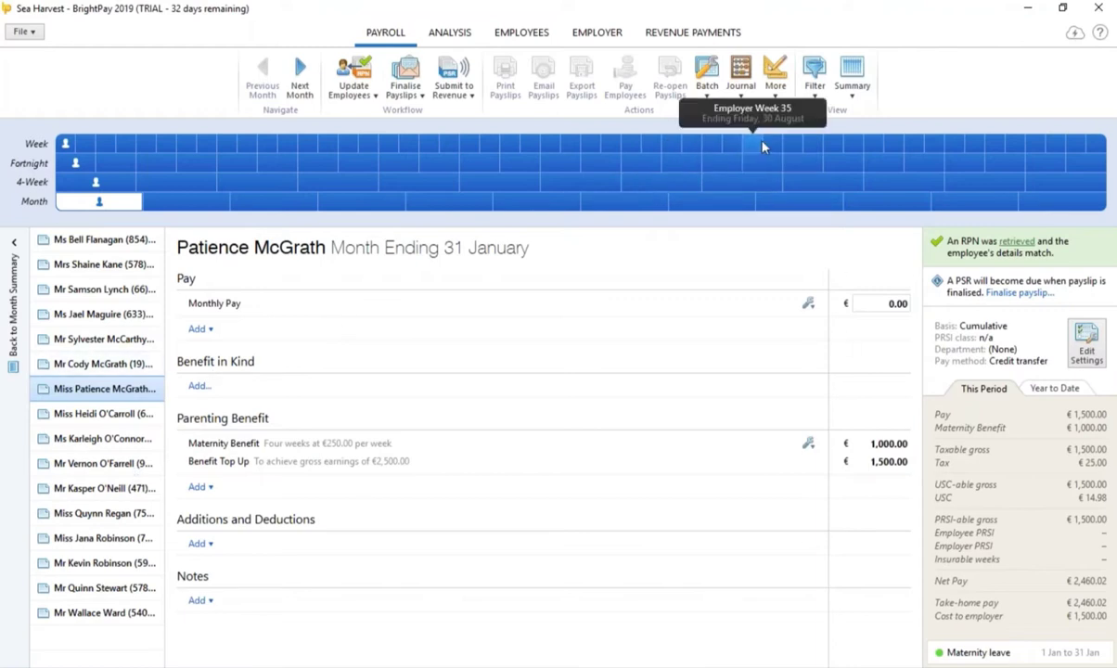
Step: Finalise the 16 outstanding January payslips with a 31 January 2019 pay date
left_click(775, 88)
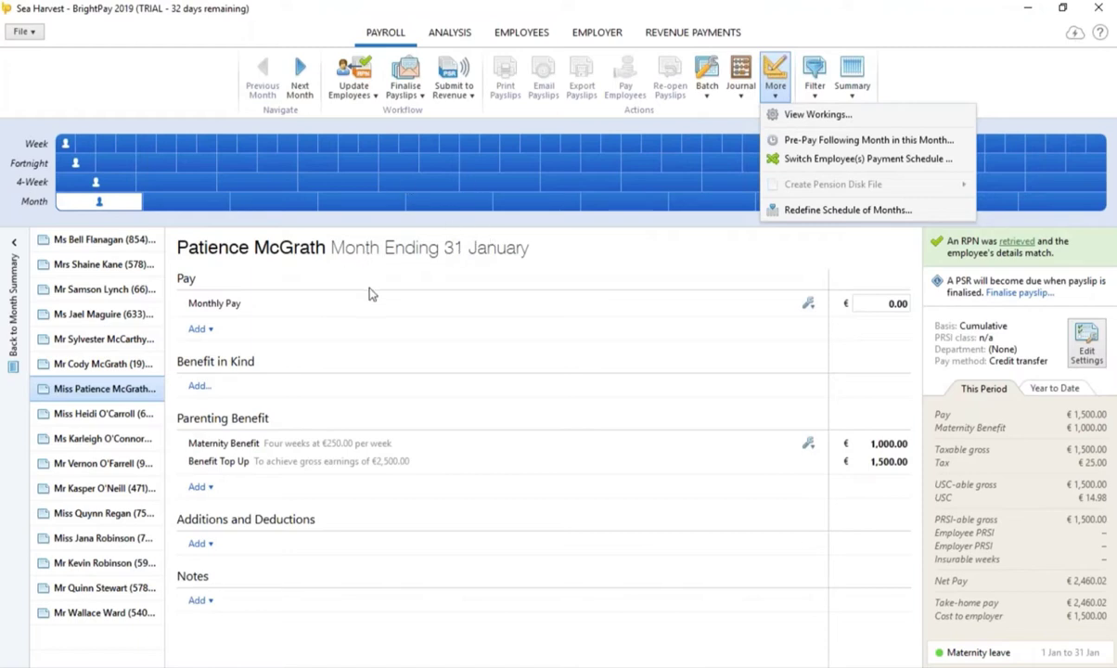
left_click(406, 76)
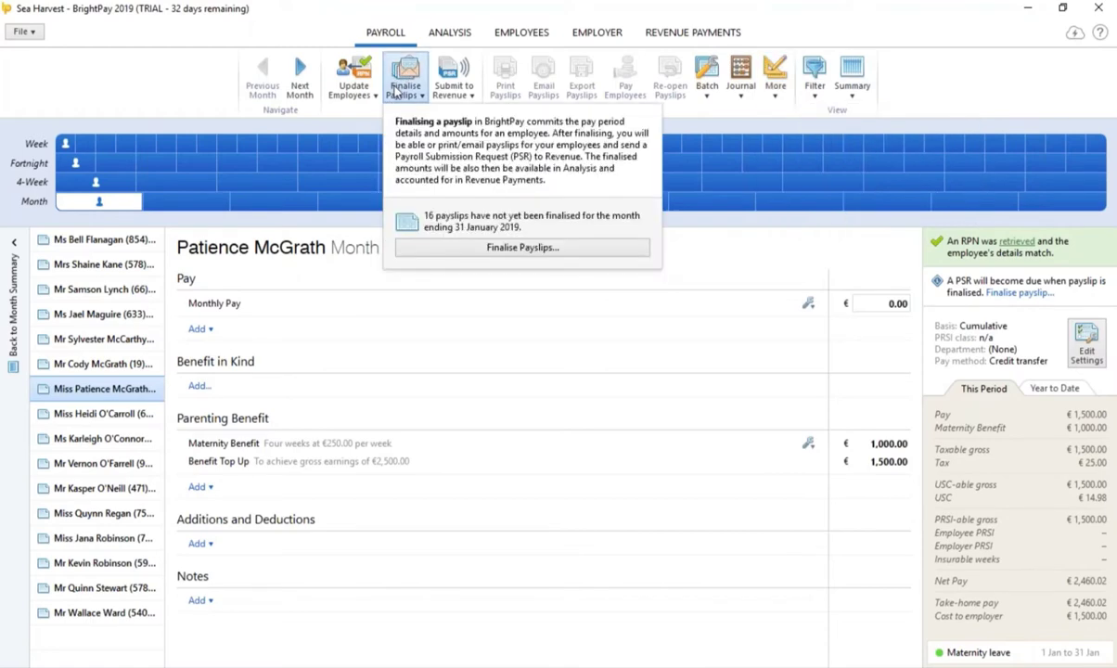
left_click(501, 248)
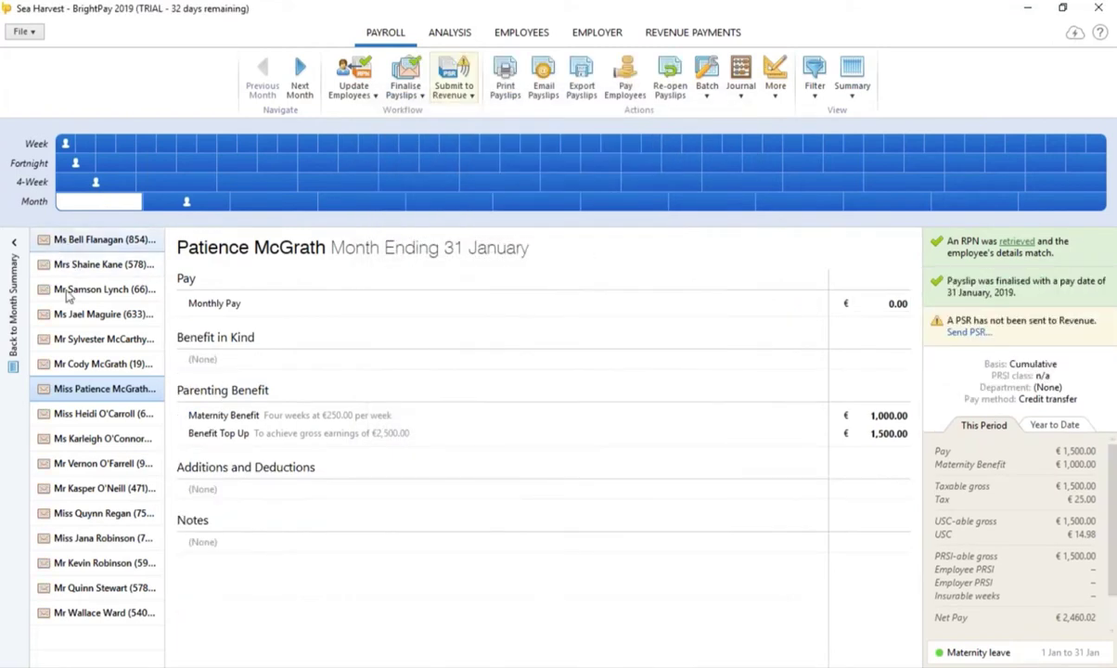
Step: Reopen the maternity-leave January payslip and change its monthly pay to 500
left_click(188, 204)
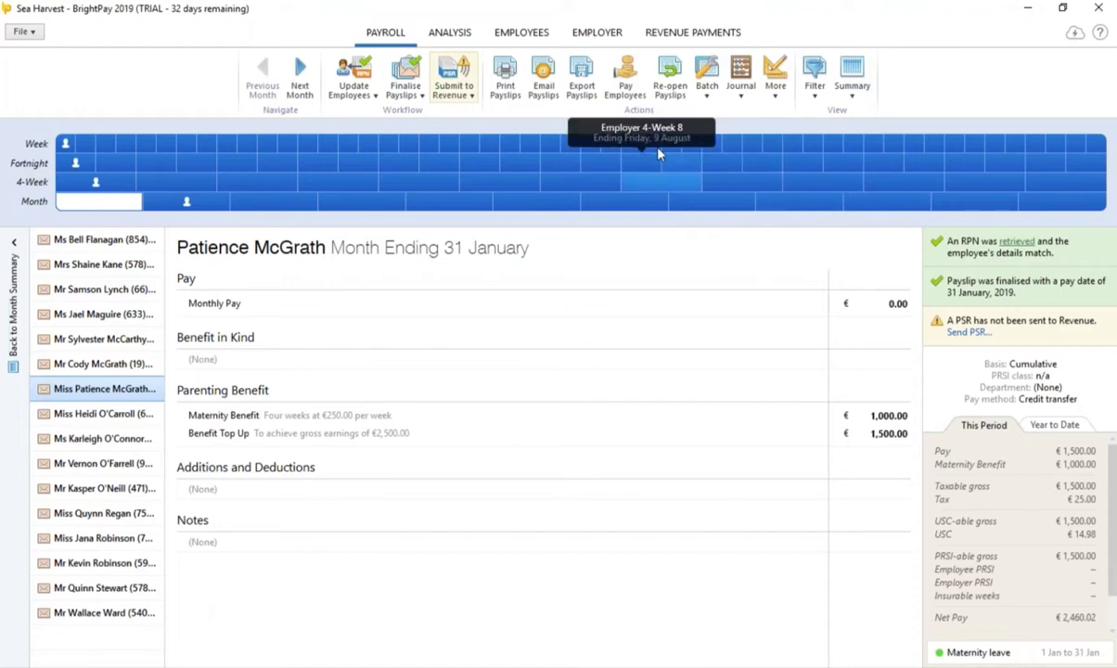
left_click(672, 86)
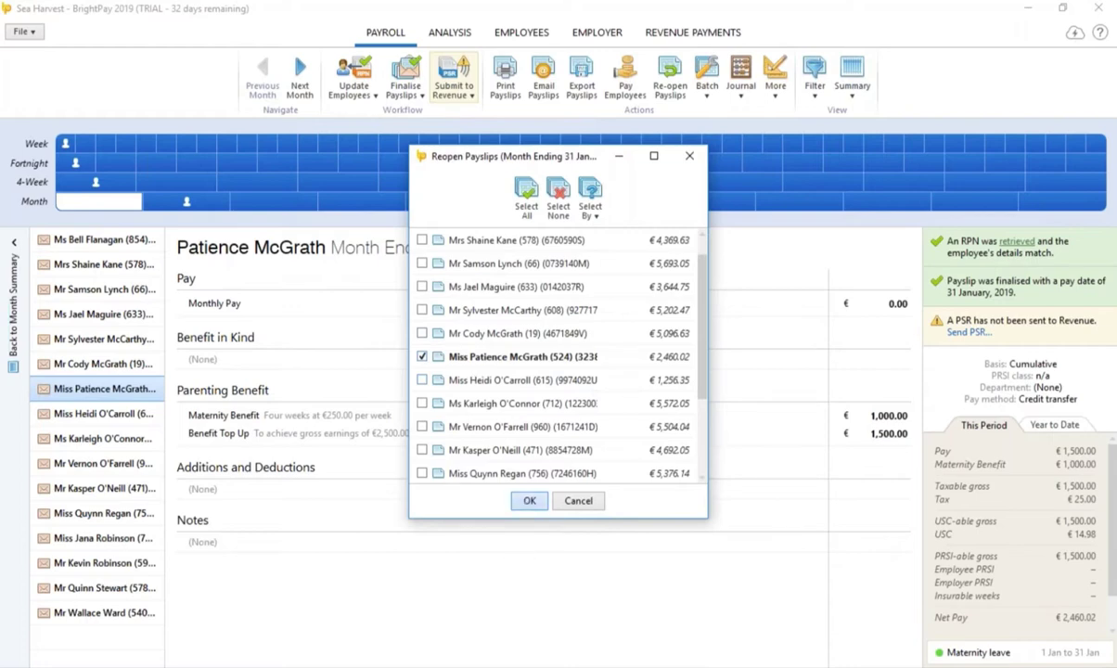
left_click(528, 500)
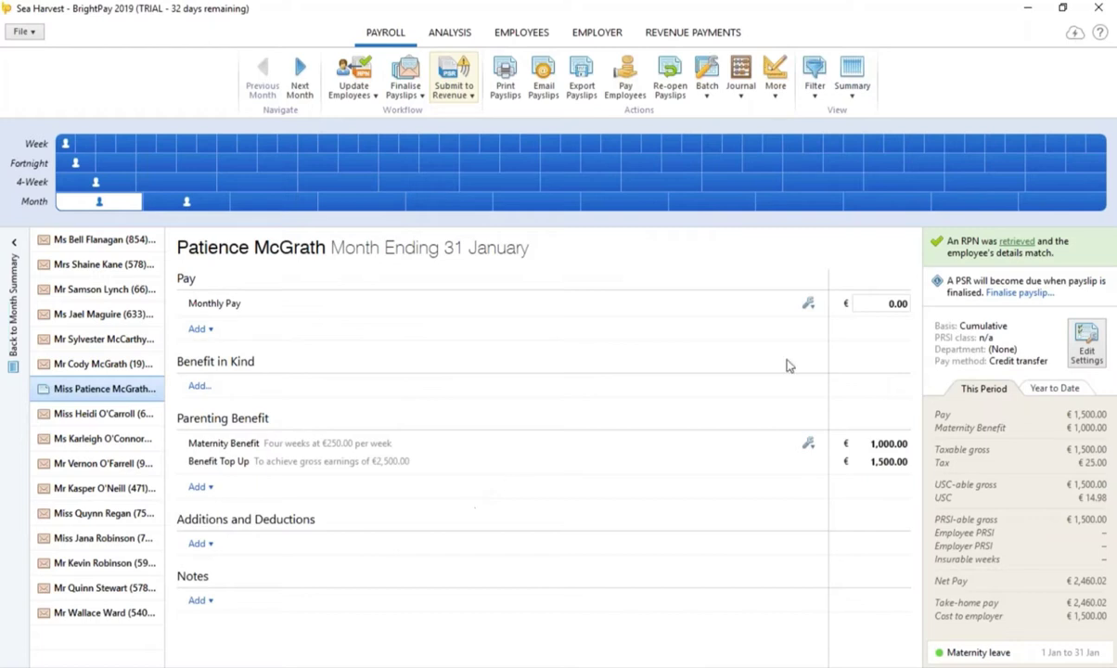
left_click(876, 304)
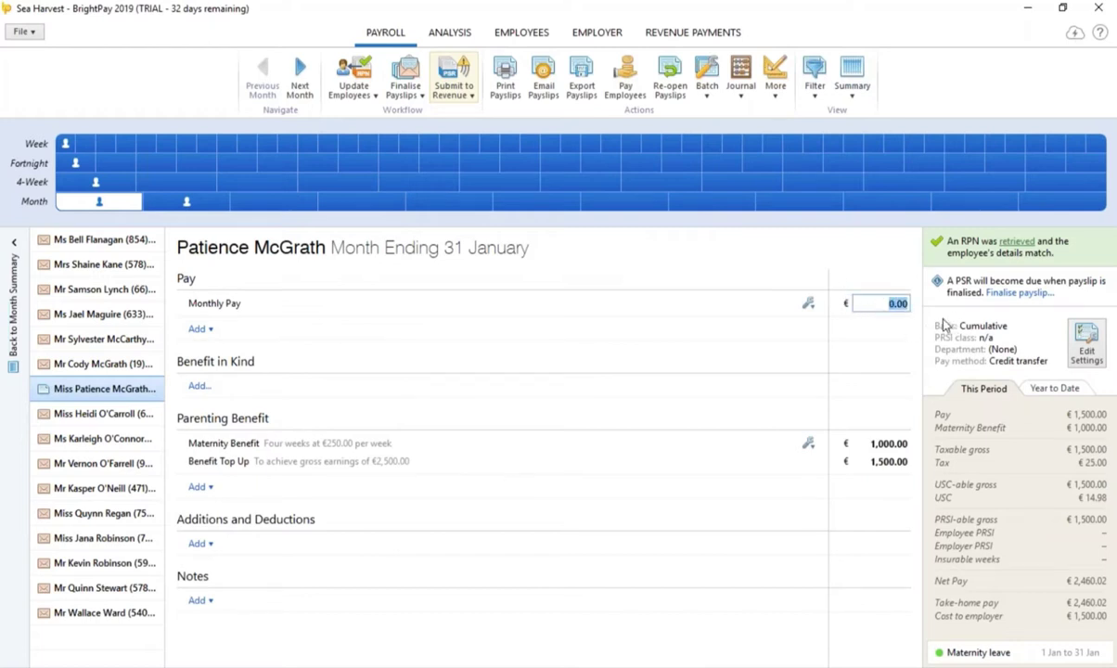
type("500")
Step: Finalise the re-opened payslip again and switch to the Analysis area
left_click(405, 81)
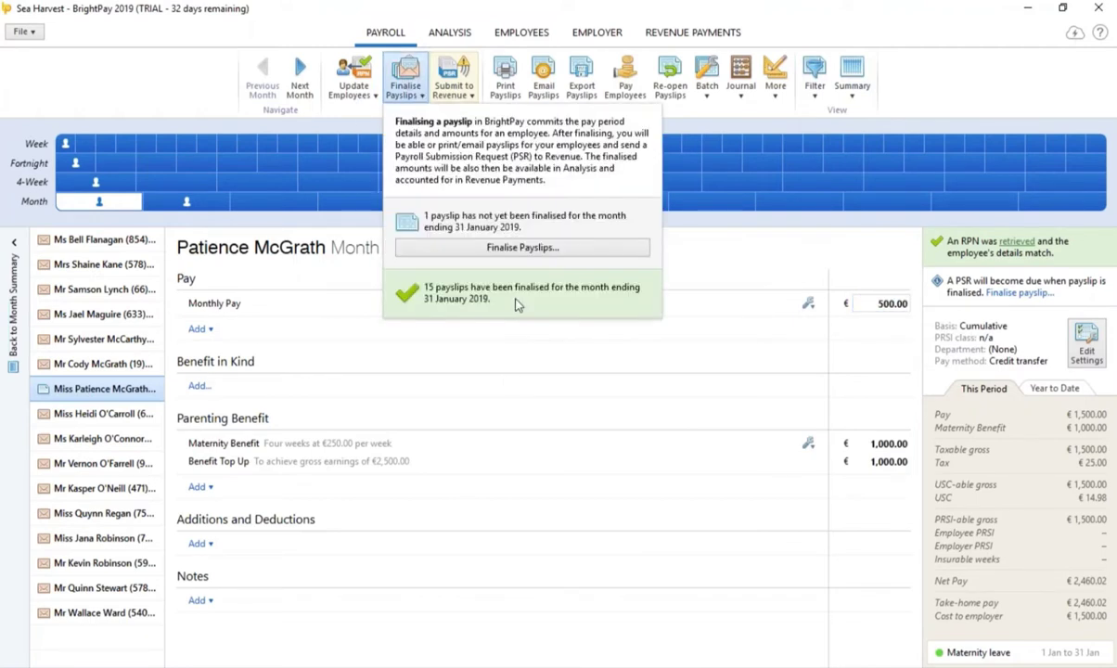
left_click(522, 248)
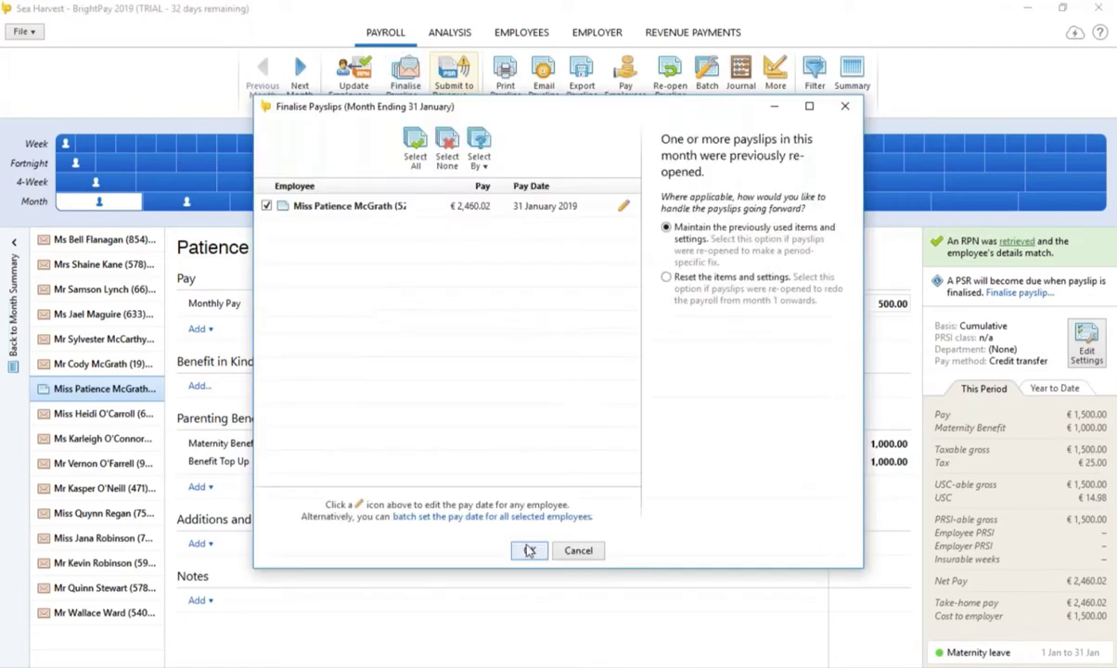
left_click(527, 549)
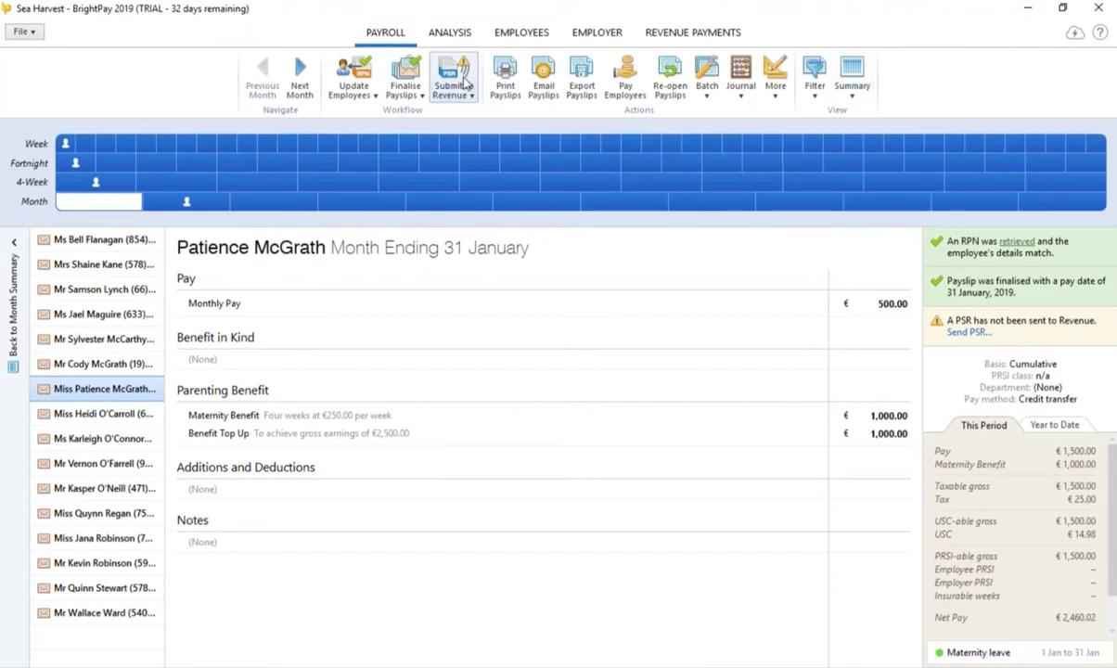
left_click(452, 34)
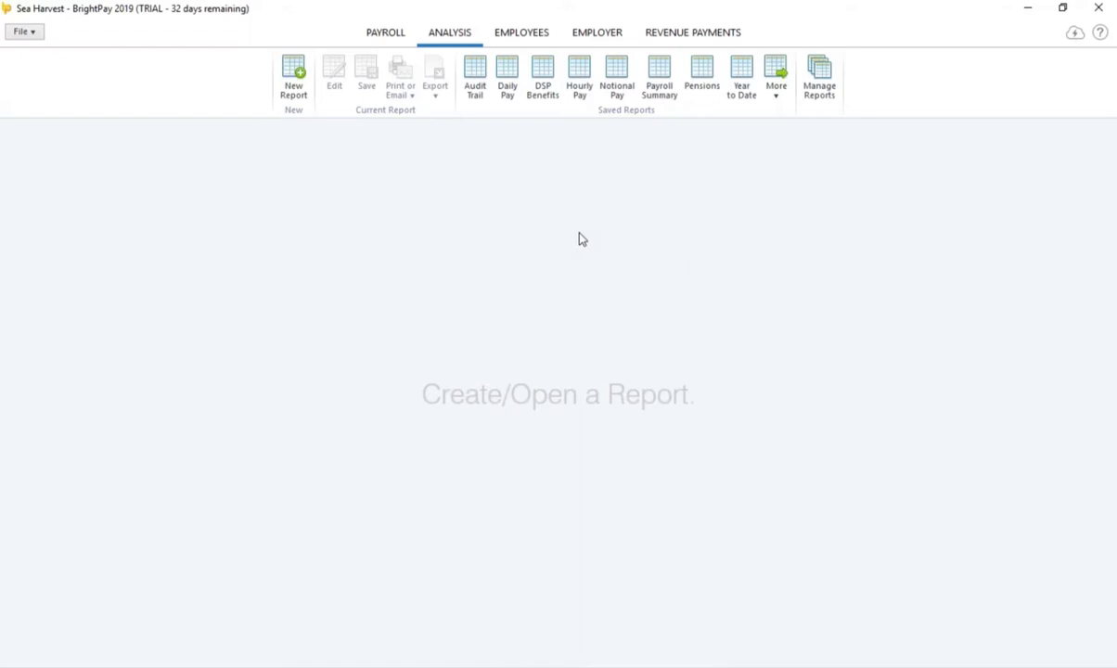
Step: Run the Payroll Summary report, then begin a new custom report for Month 1
left_click(657, 82)
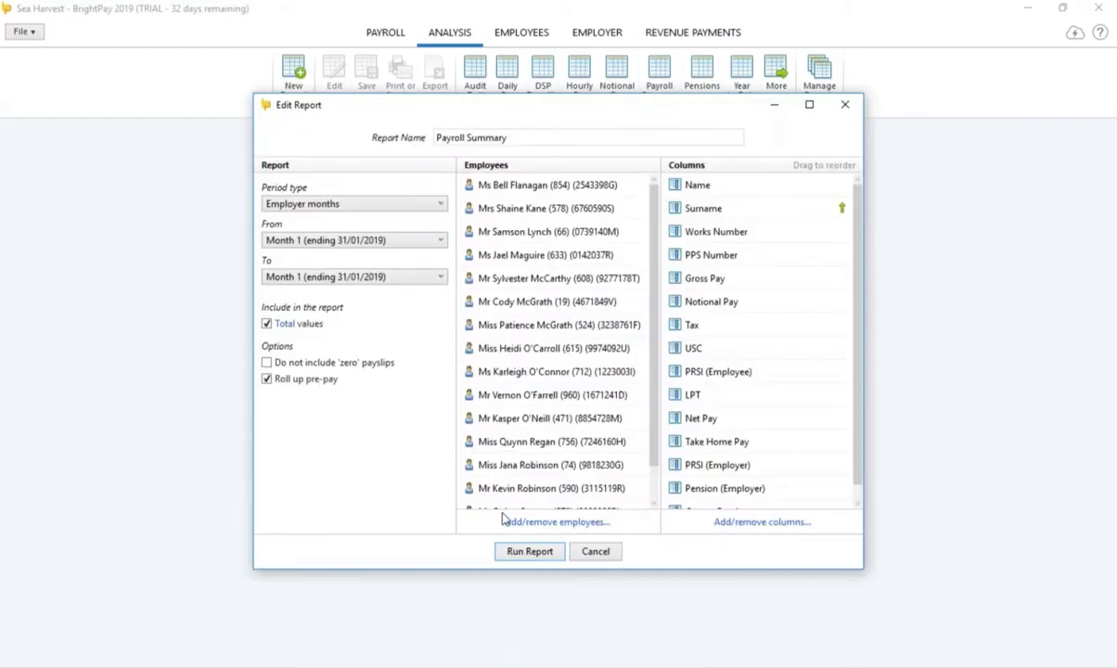
left_click(531, 552)
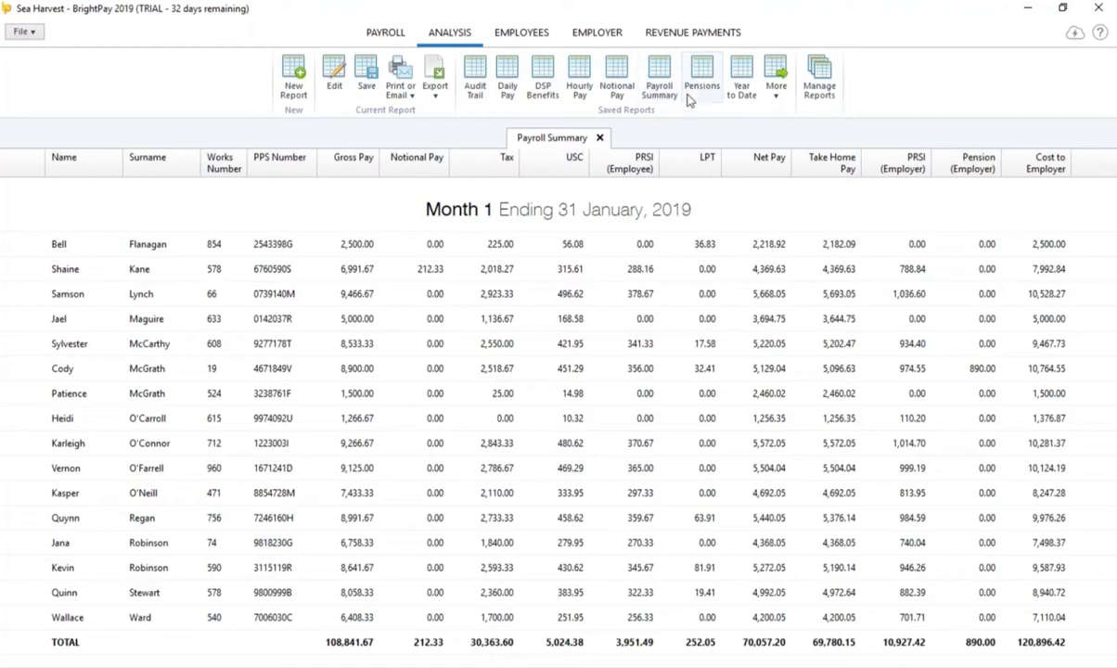
left_click(775, 93)
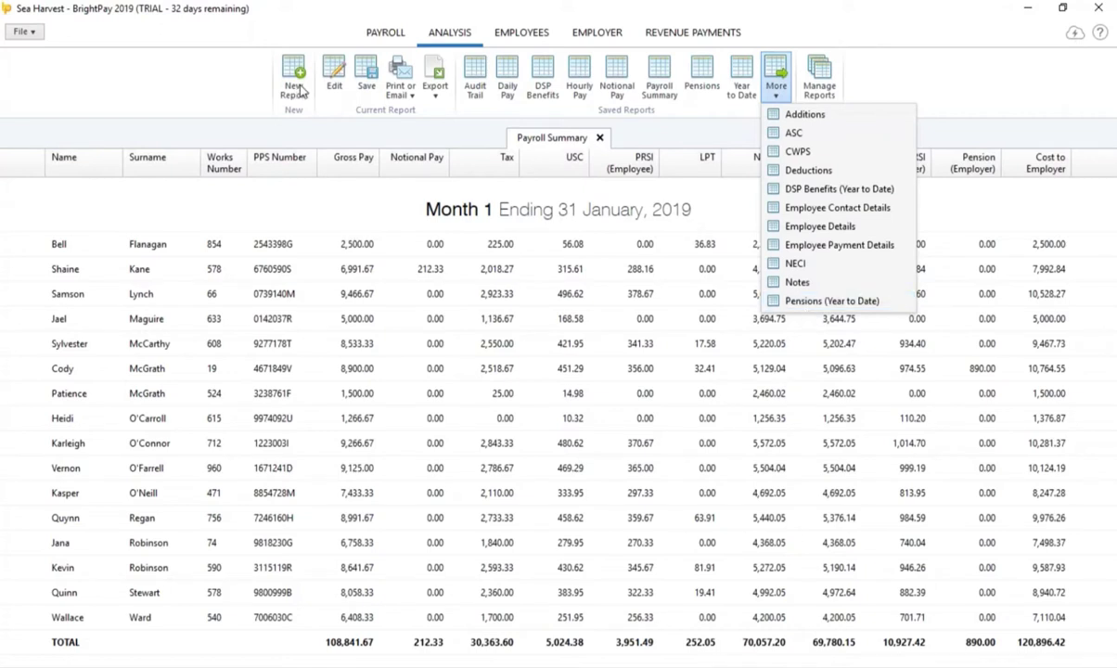
left_click(298, 88)
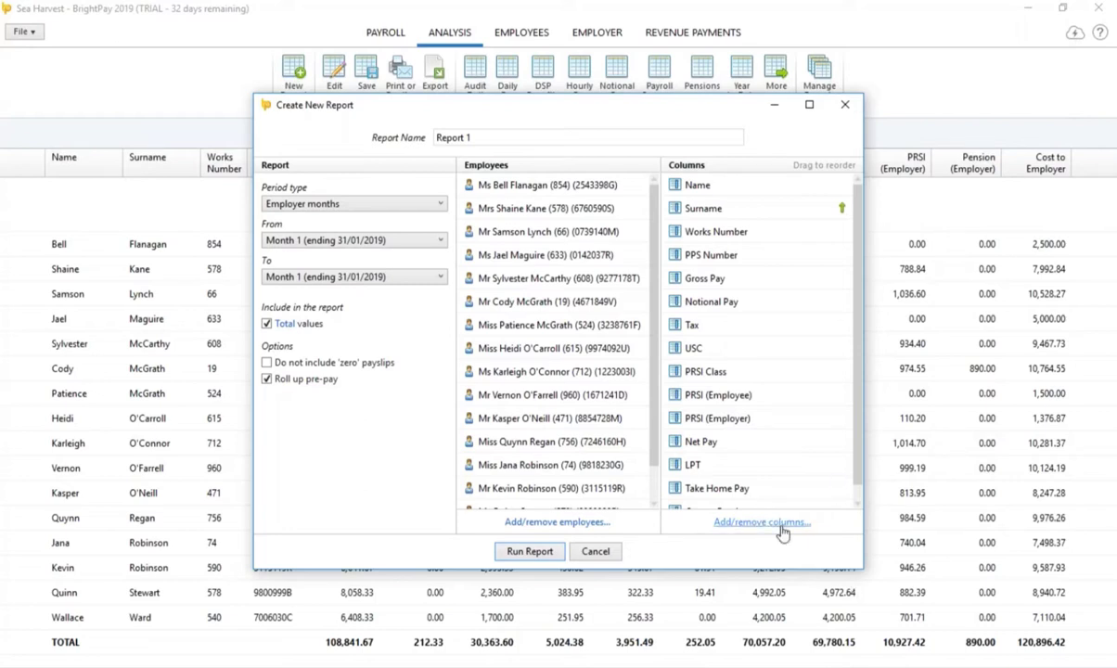
Step: Add Maternity Benefit to Date, Top Up to Date, Bonus and Commission columns and run the report
left_click(781, 525)
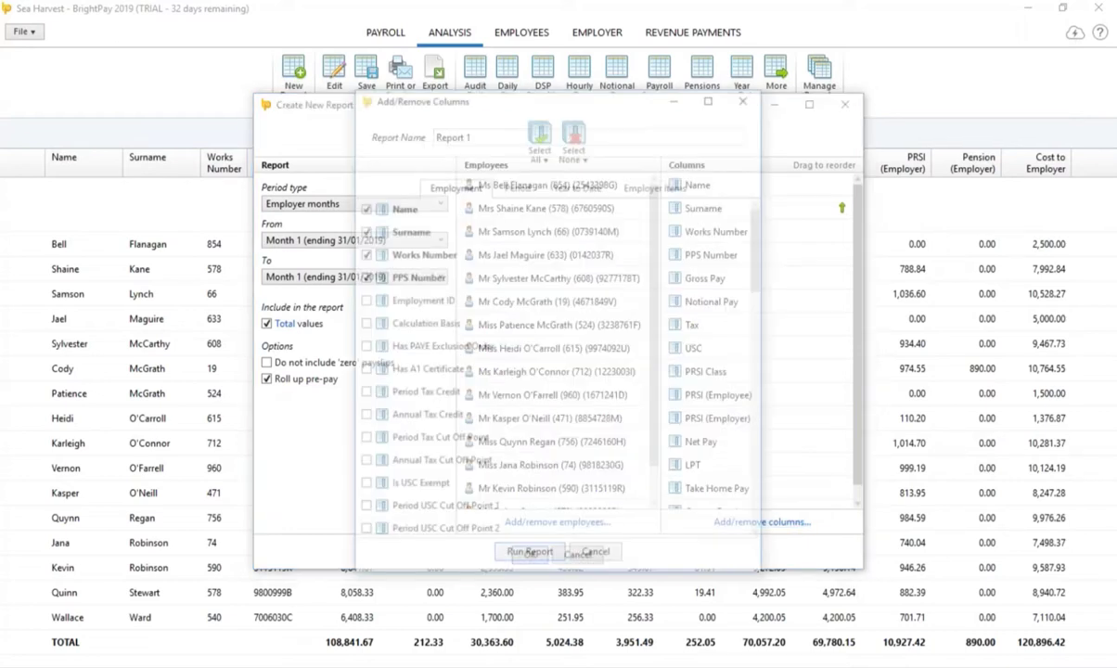
left_click(579, 184)
left_click(362, 230)
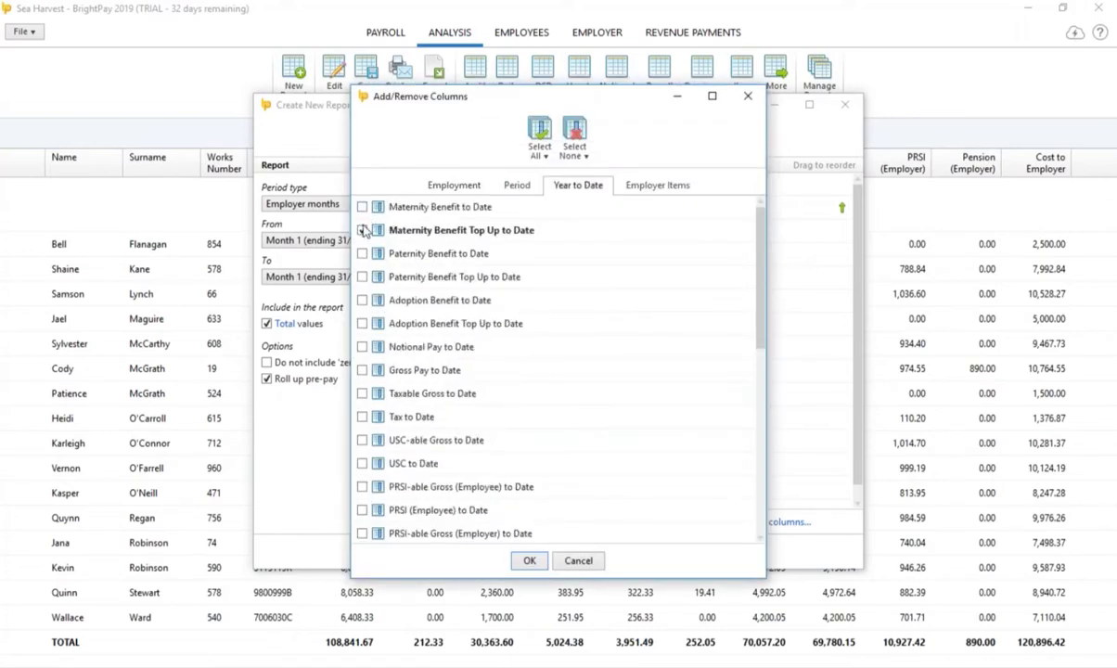
left_click(362, 207)
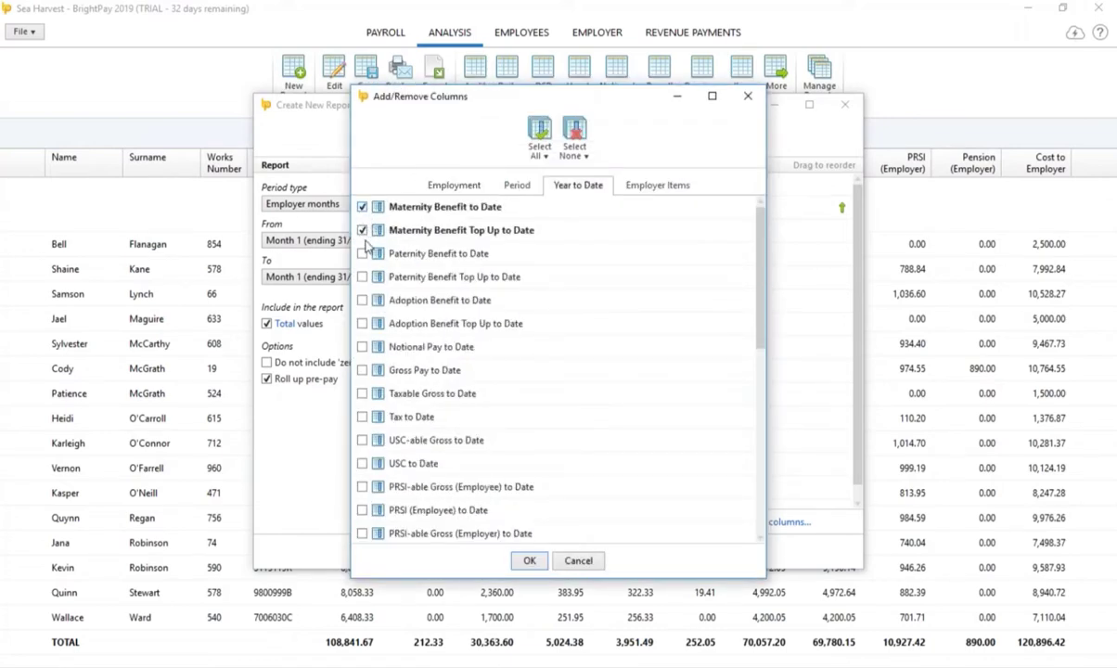
left_click(648, 185)
left_click(373, 230)
left_click(373, 255)
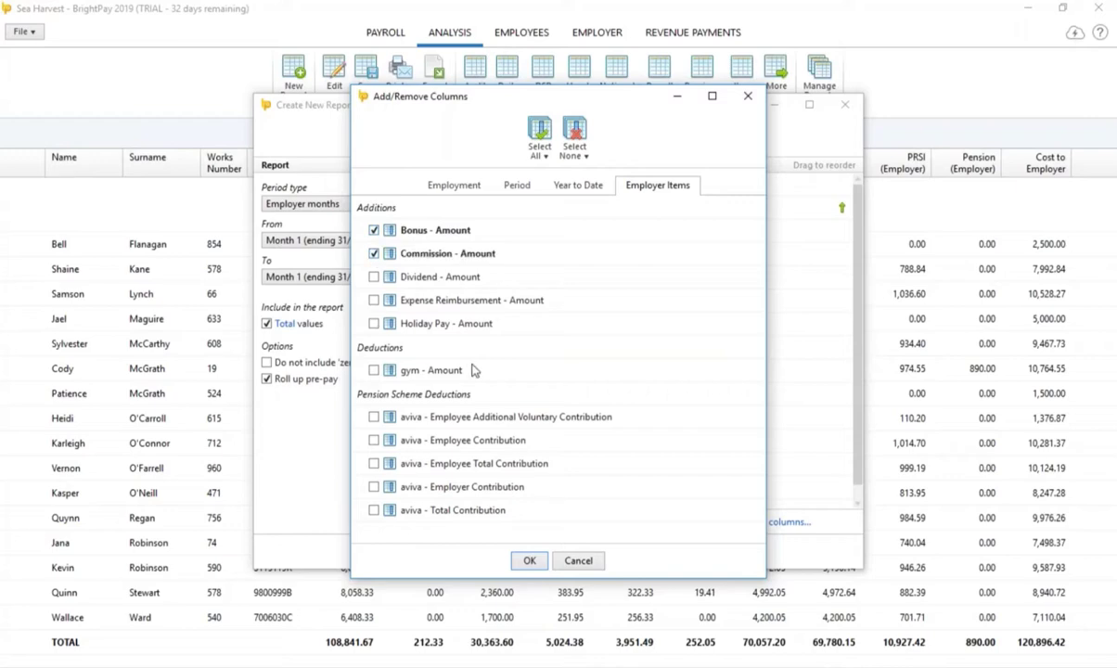
left_click(531, 562)
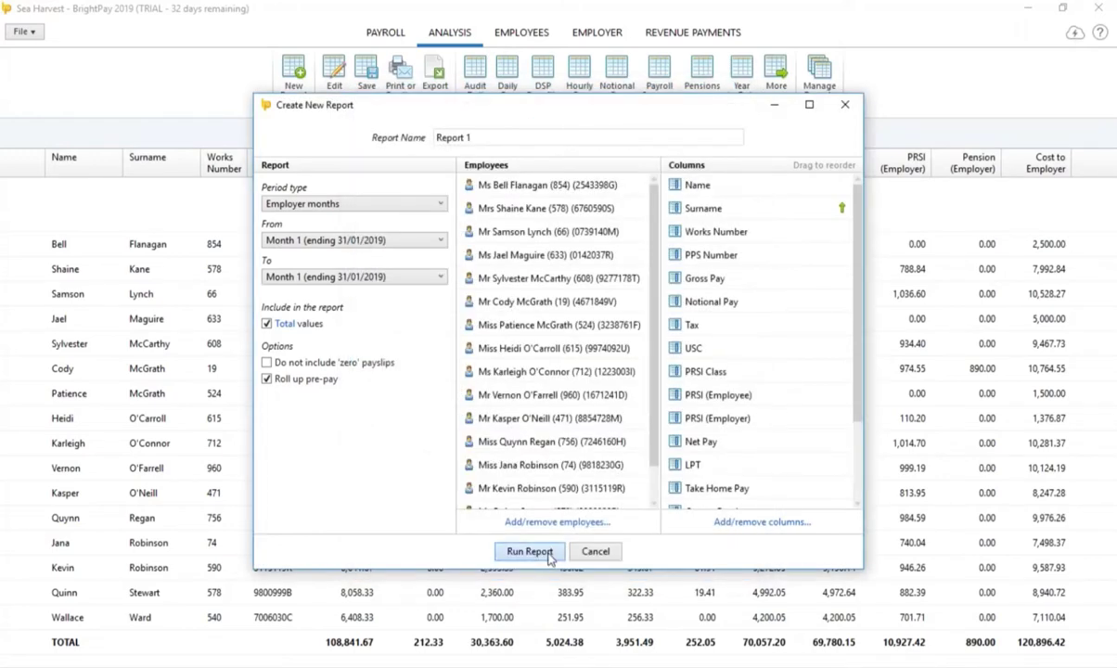
left_click(530, 552)
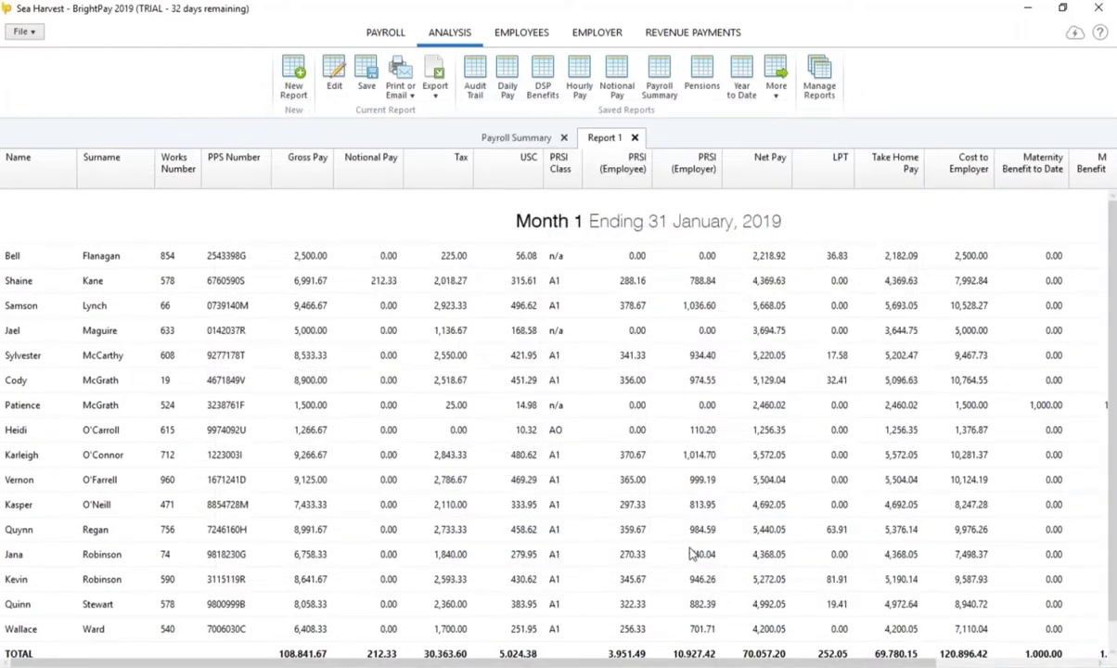
Step: Save the report as 'special' with toolbar access and return to Payroll
left_click(434, 89)
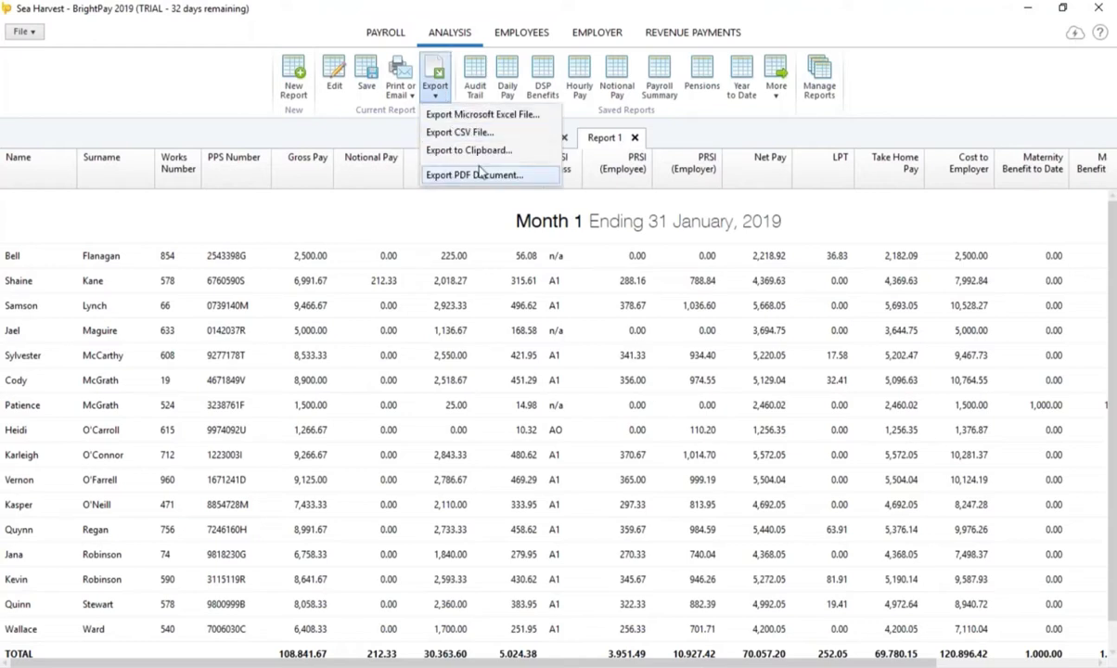
left_click(365, 87)
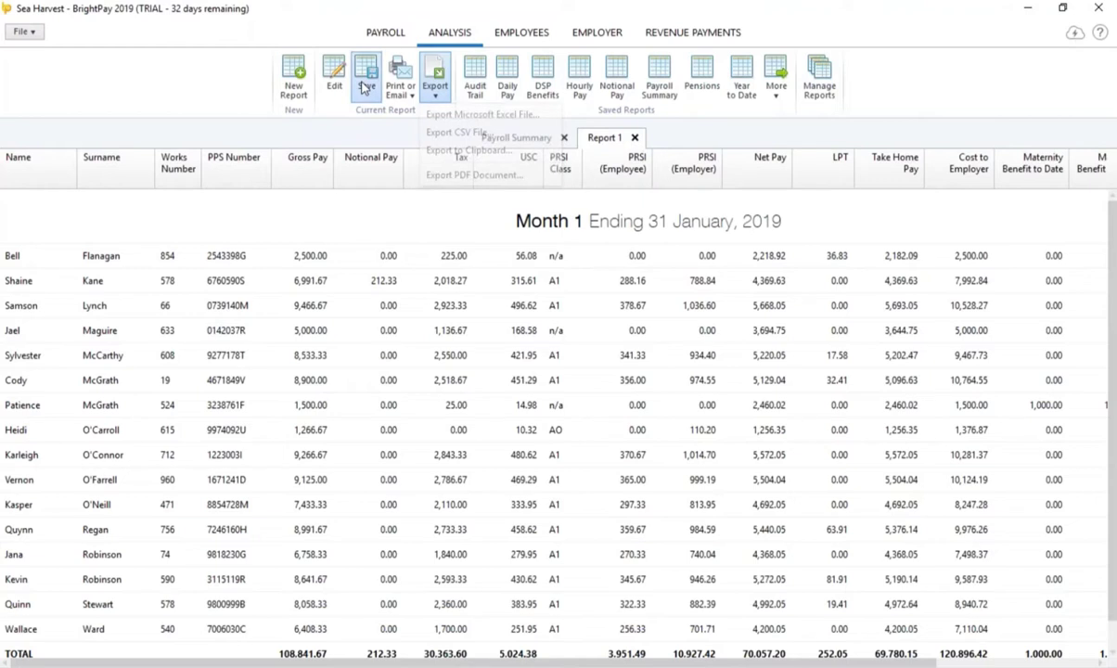
type("special")
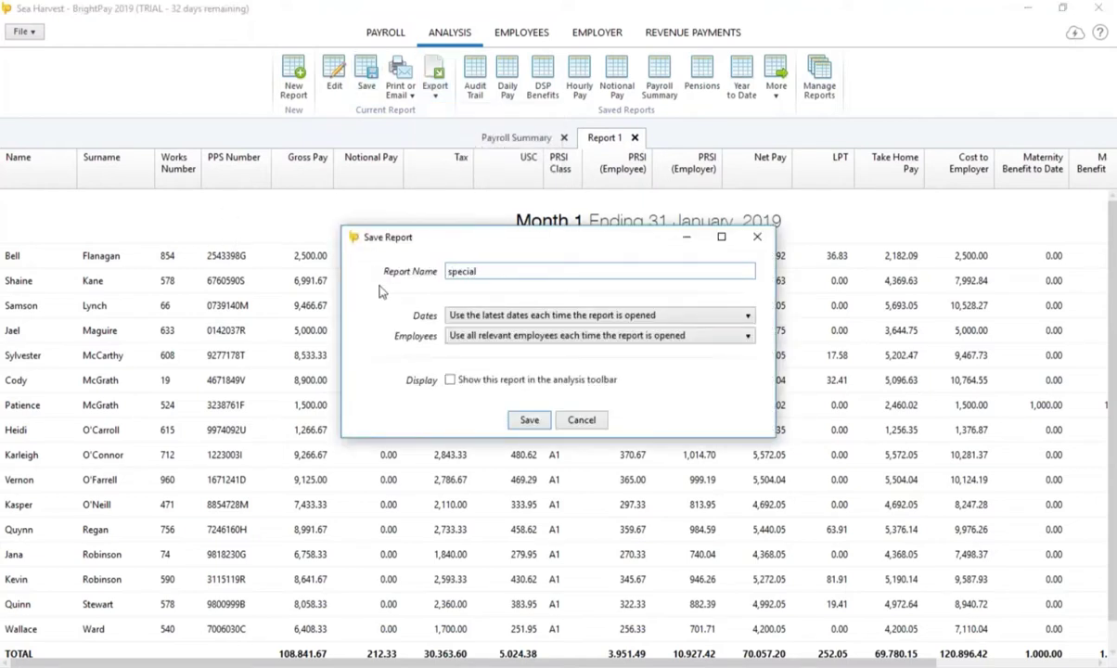
left_click(450, 381)
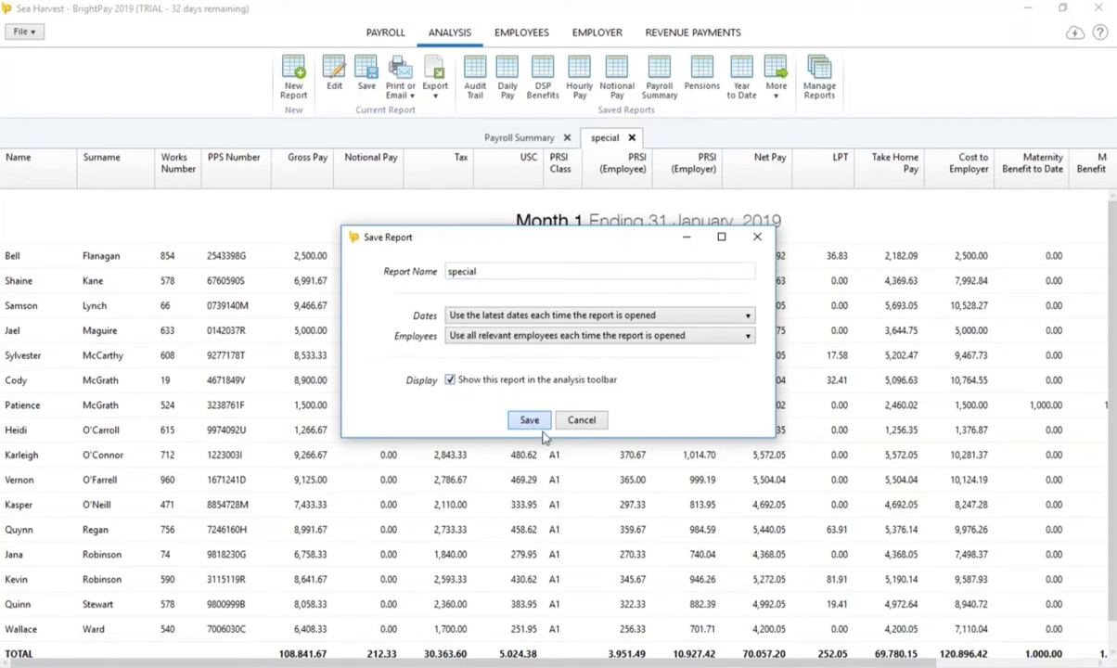
left_click(529, 420)
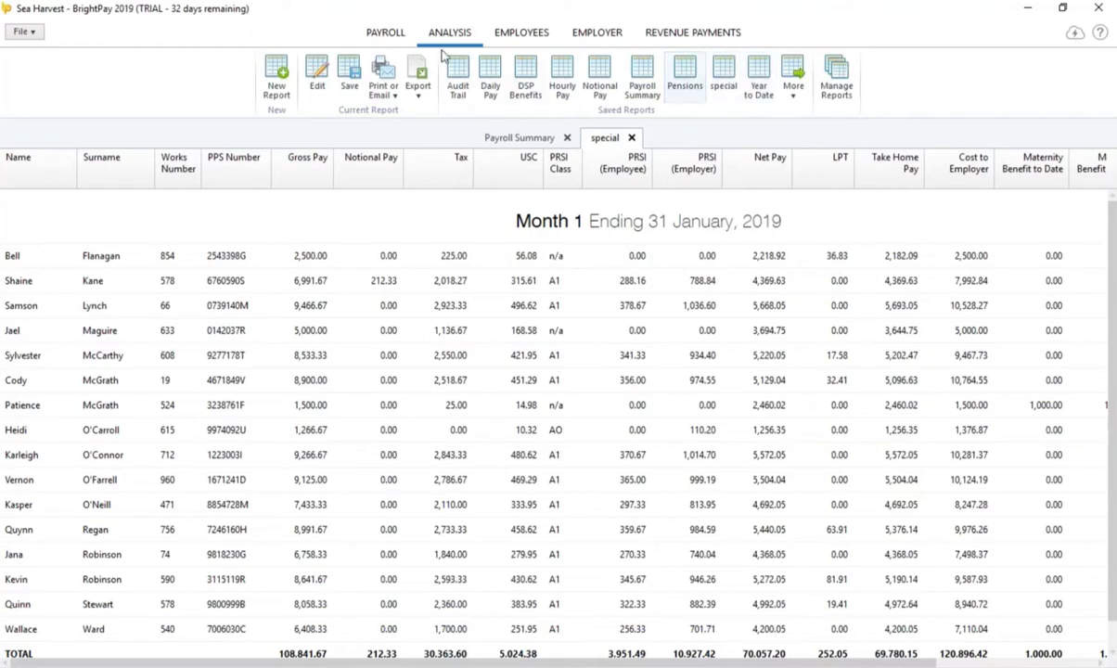
left_click(390, 37)
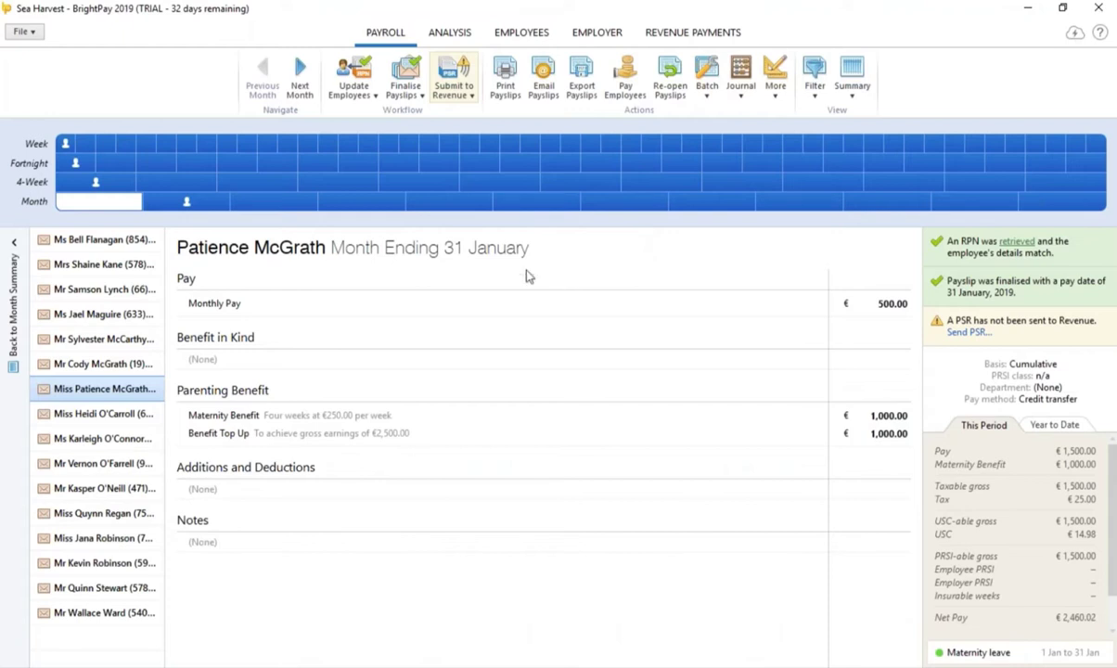
Step: Prepare the January 2019 PSR for all 16 employees and view its €30,363.60 tax summary
left_click(360, 83)
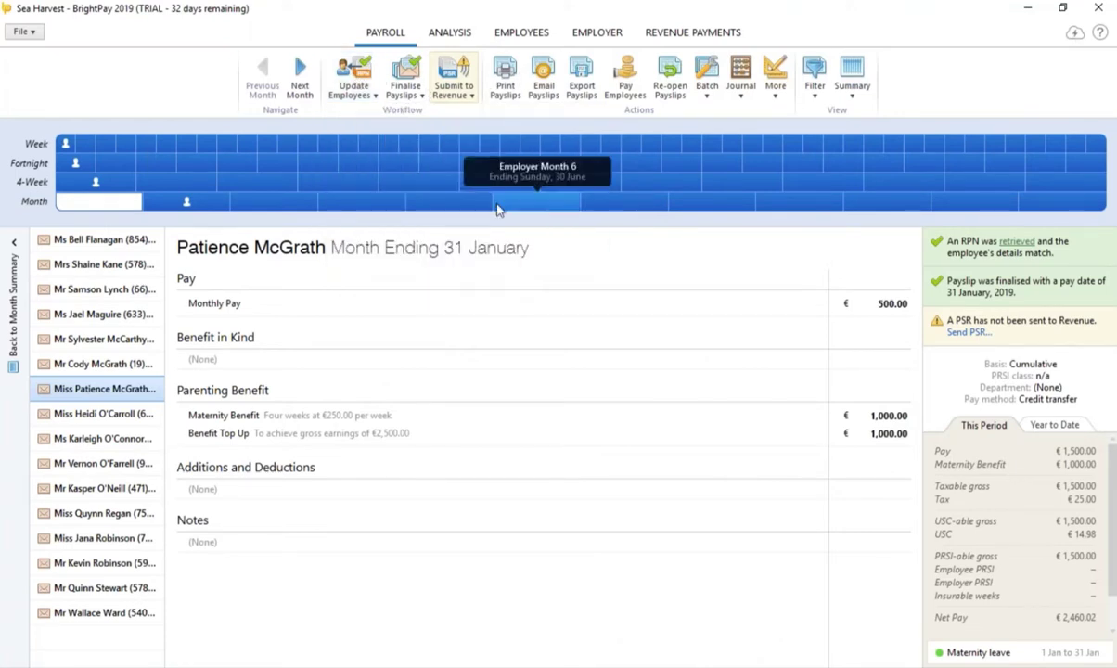
mouse_move(453, 88)
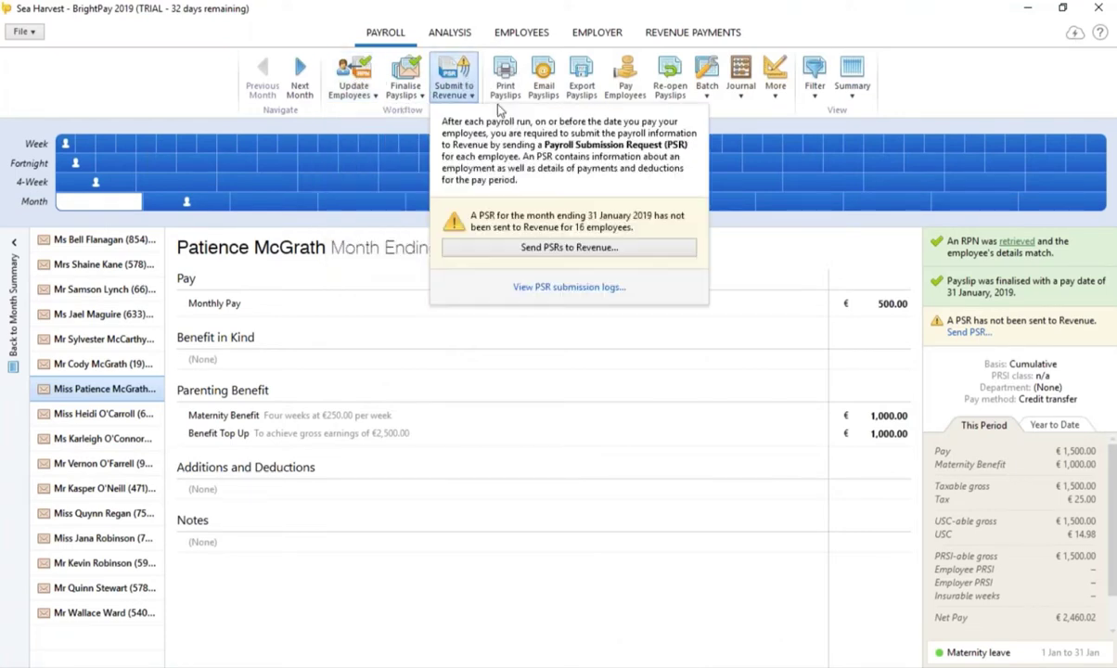
left_click(569, 248)
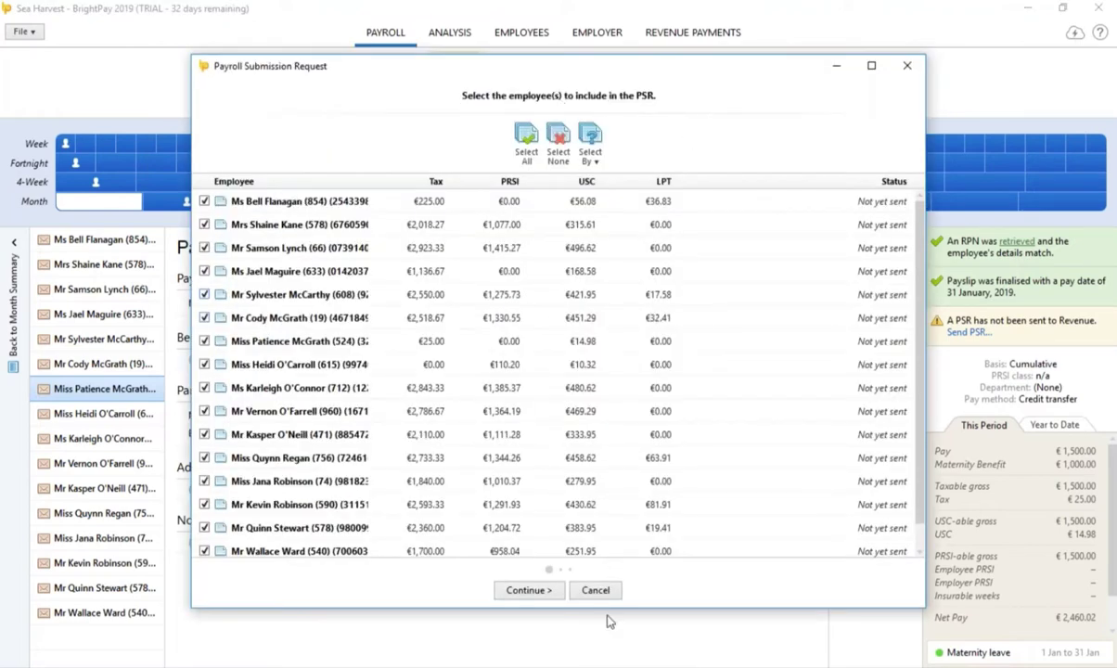
left_click(542, 594)
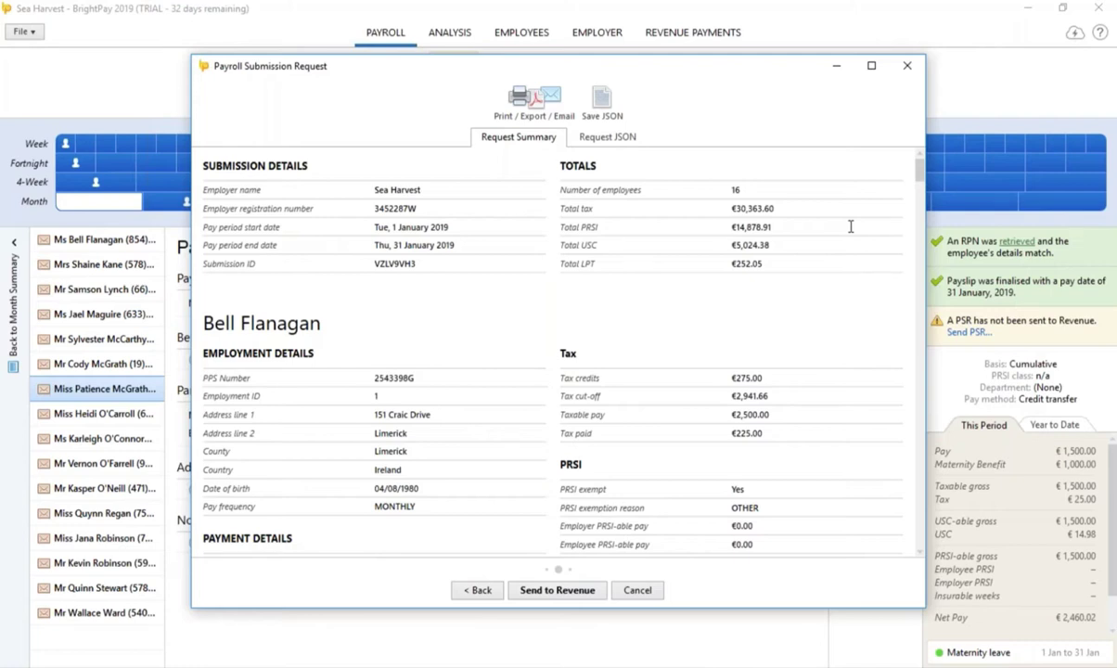
Step: Close the January PSR request without sending it to Revenue
left_click(909, 67)
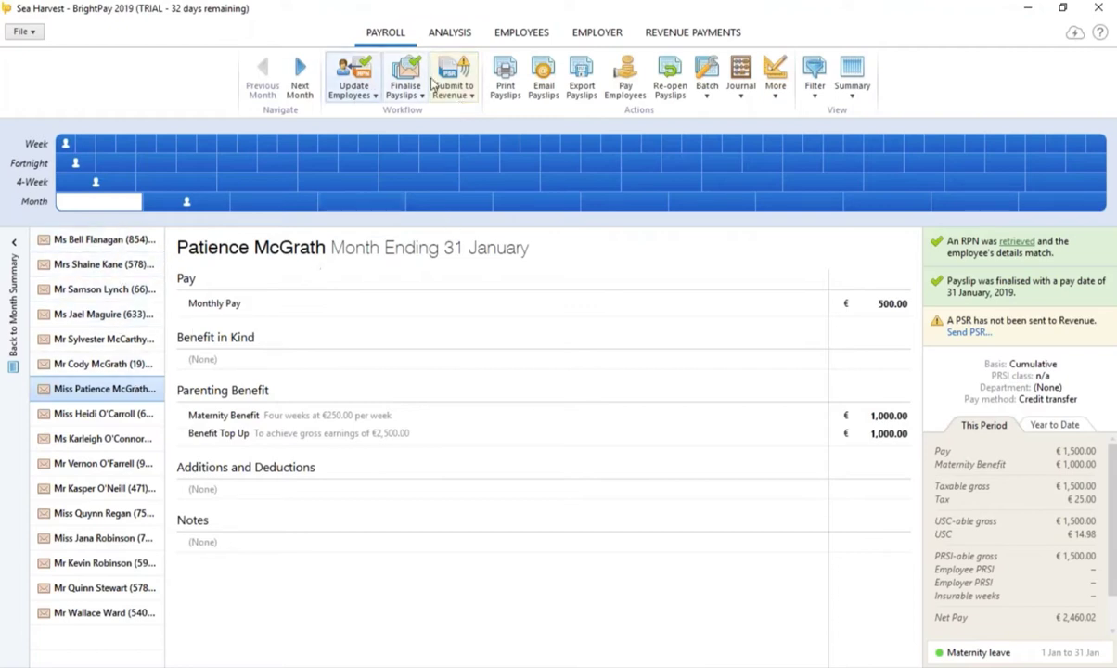
left_click(507, 80)
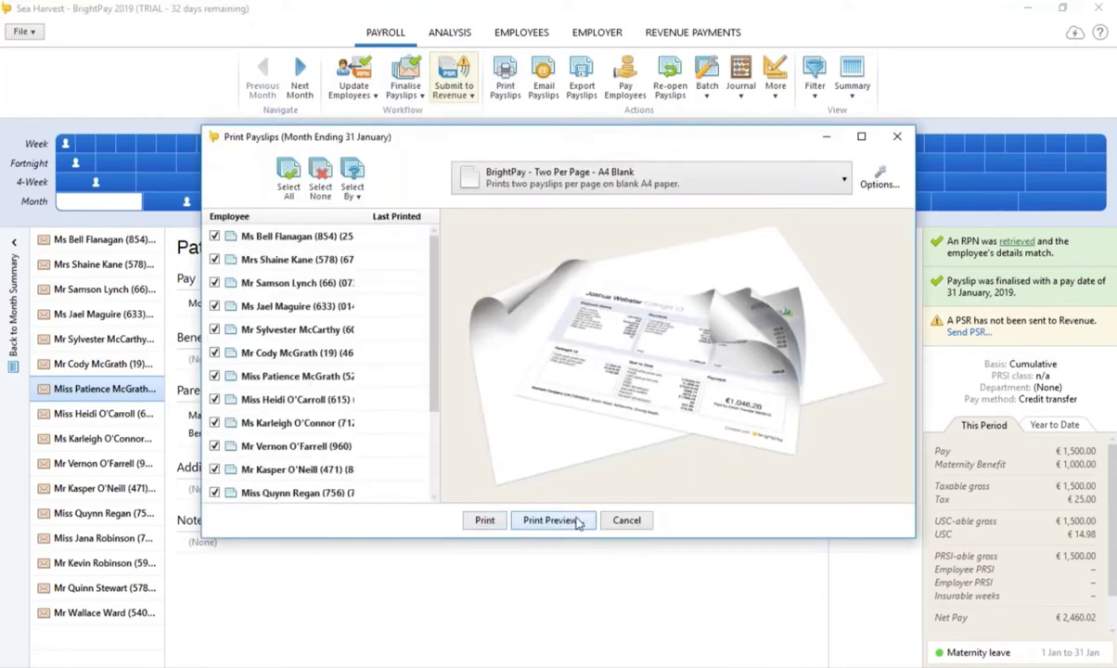
left_click(577, 521)
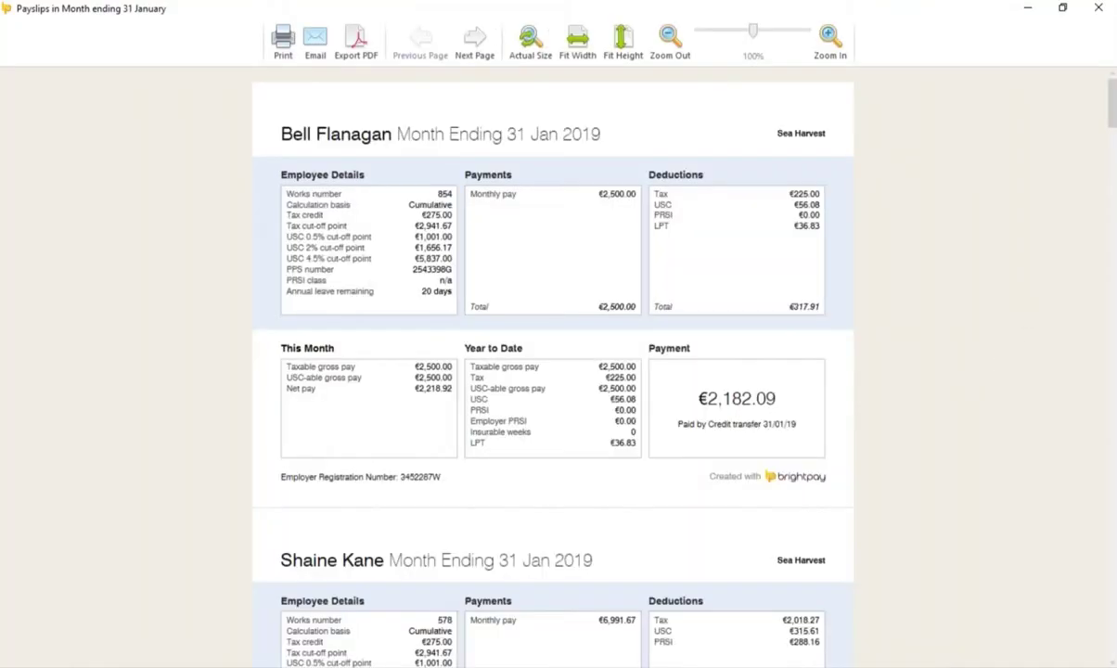
scroll(1016, 309, "down", 3)
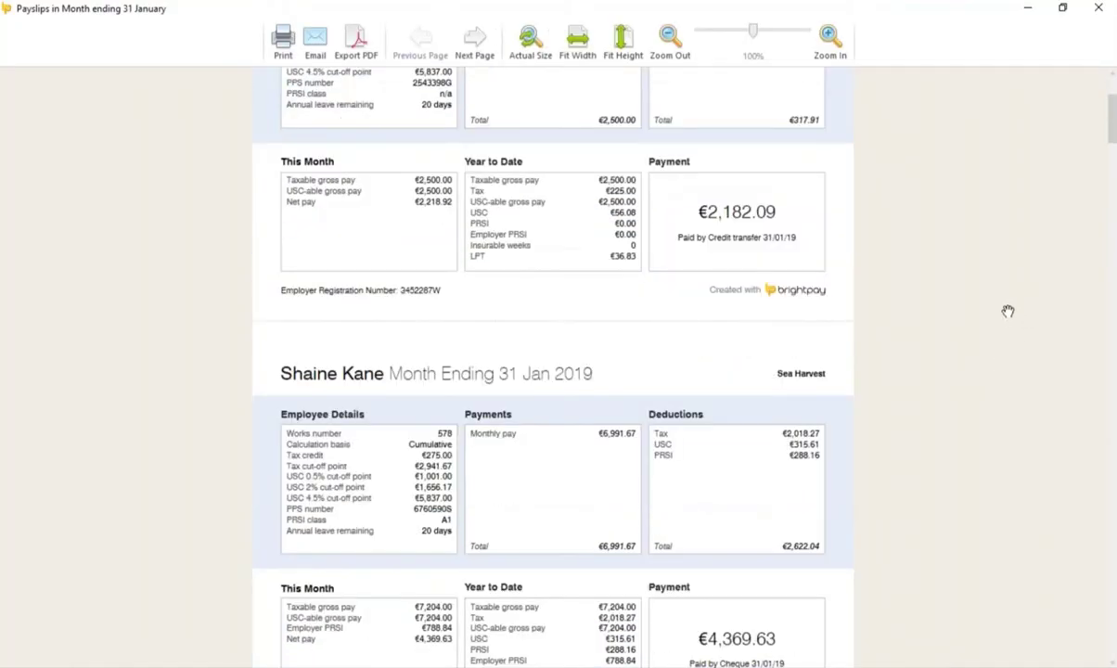
scroll(1007, 312, "up", 2)
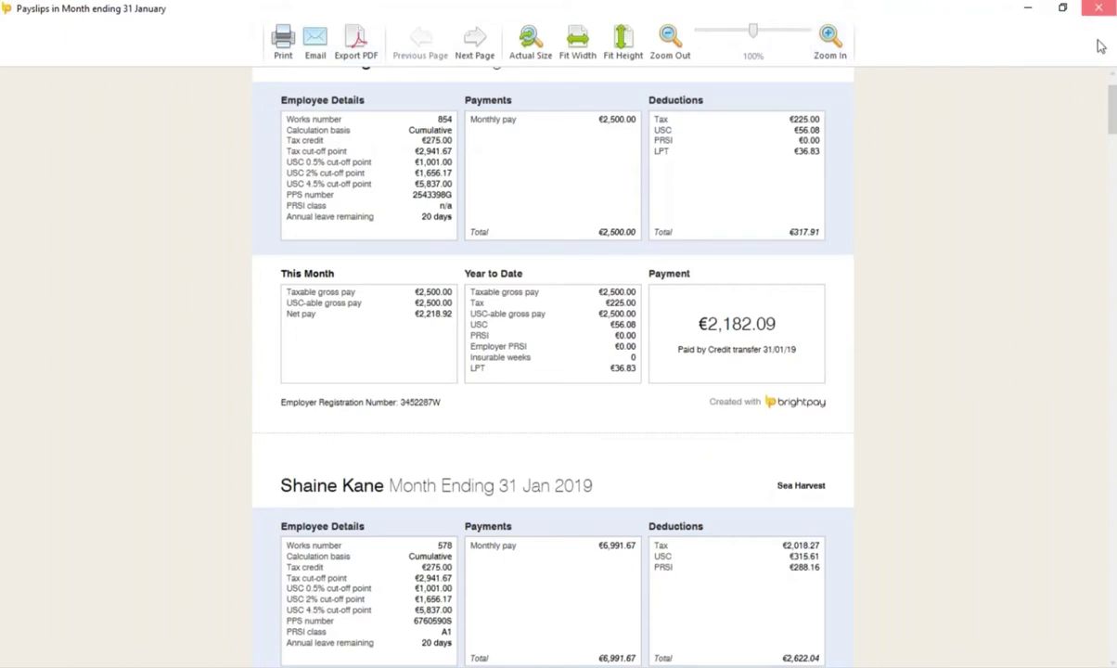
left_click(1098, 8)
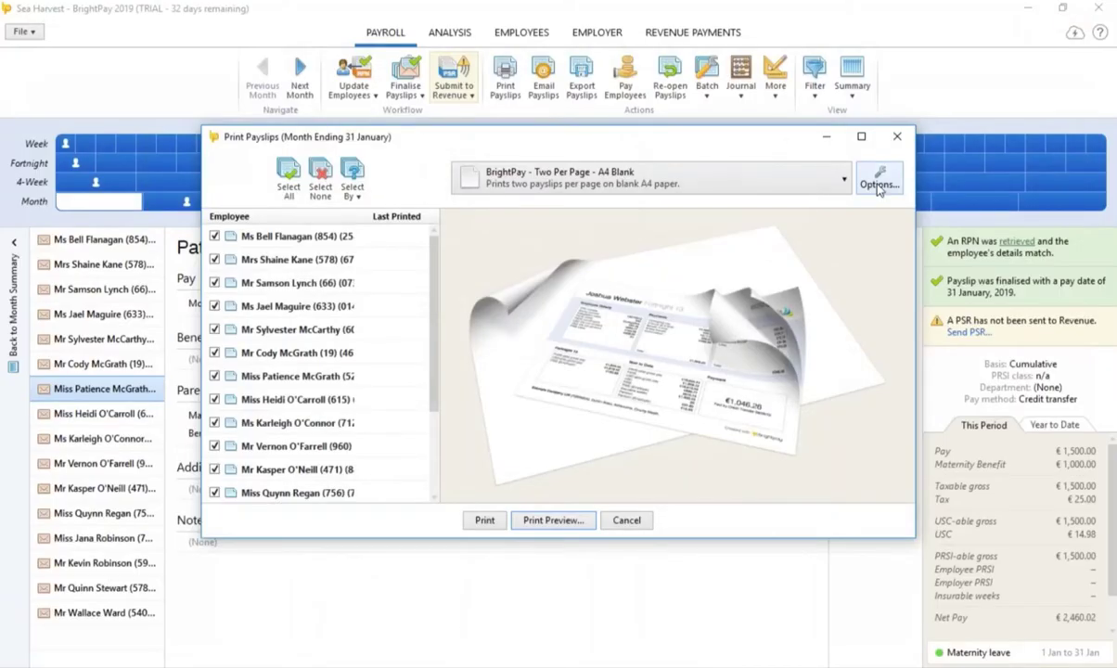
left_click(879, 184)
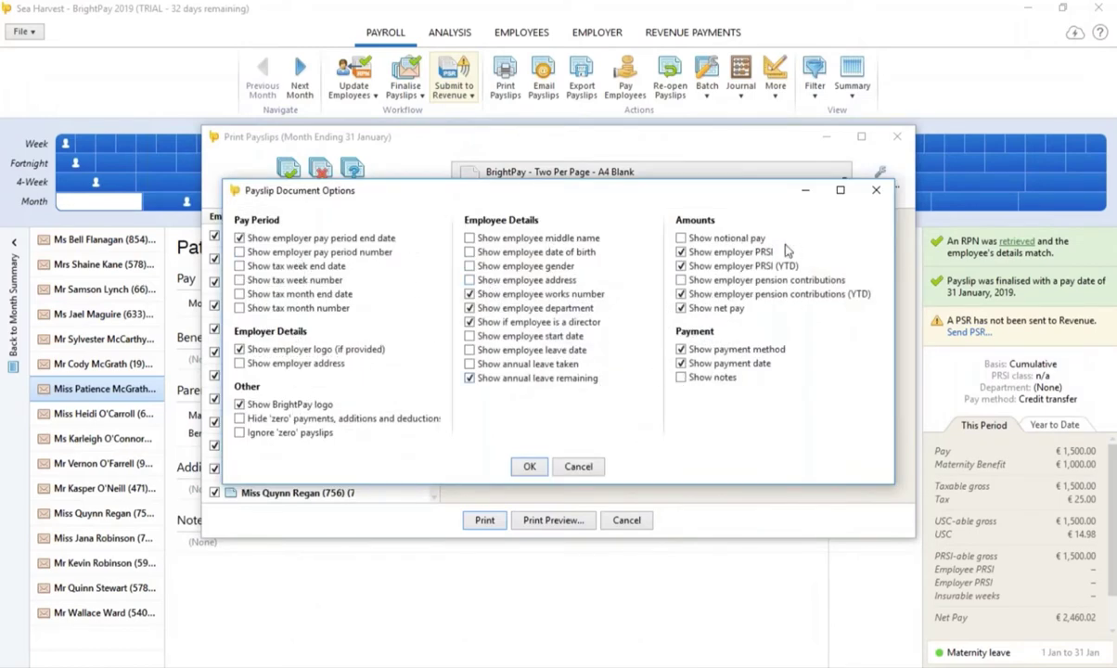
left_click(878, 194)
left_click(698, 170)
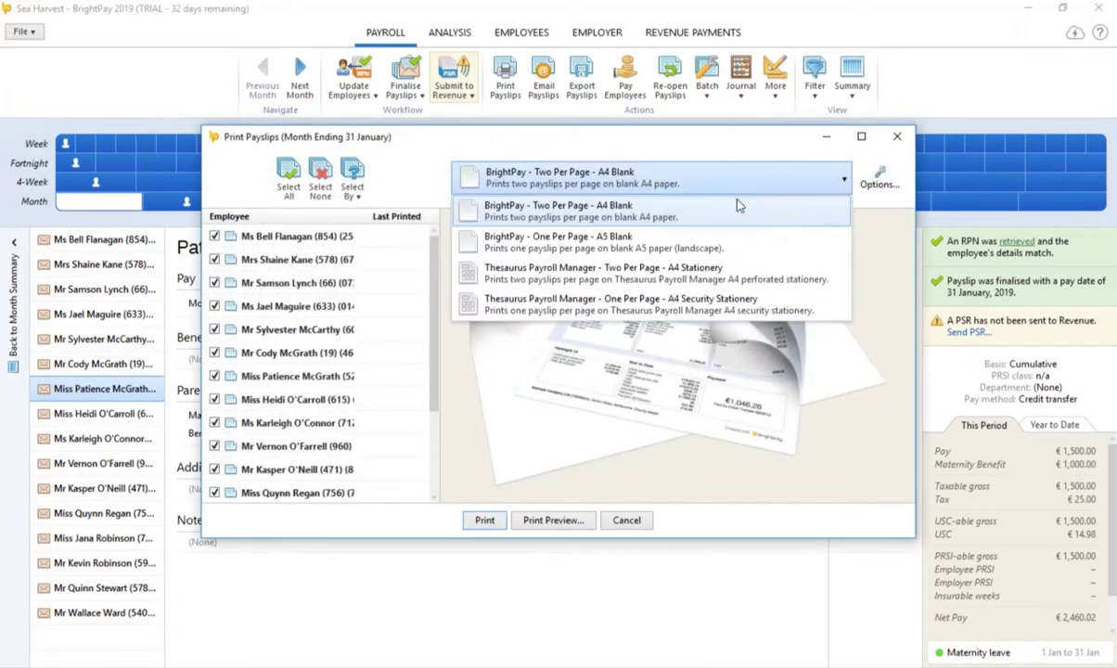
left_click(694, 315)
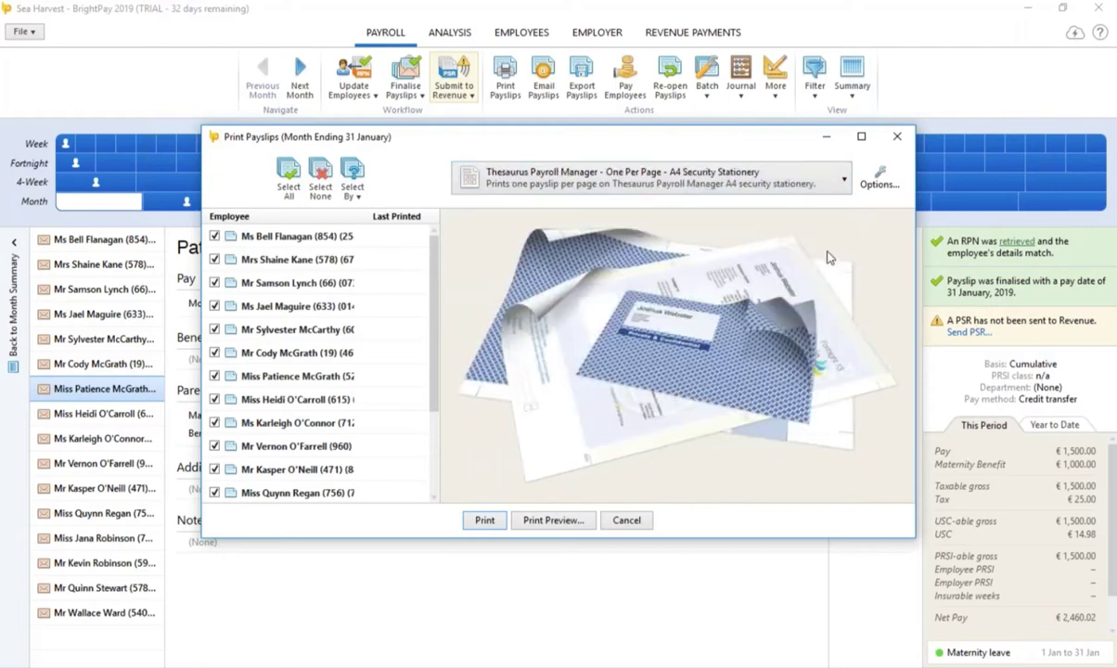
left_click(846, 182)
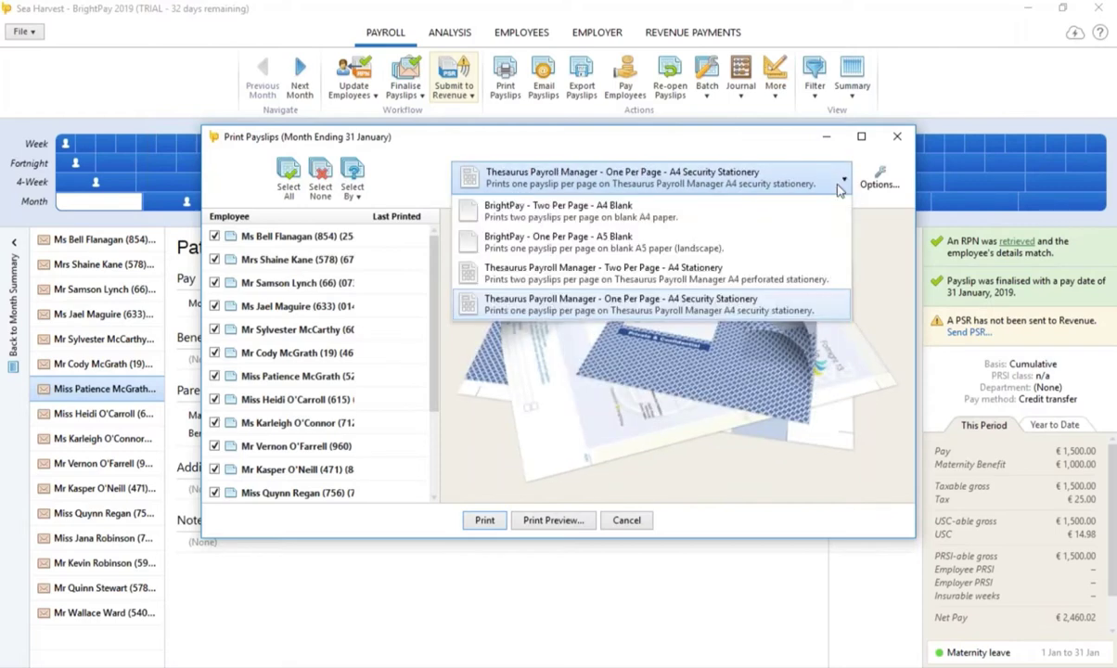
left_click(715, 278)
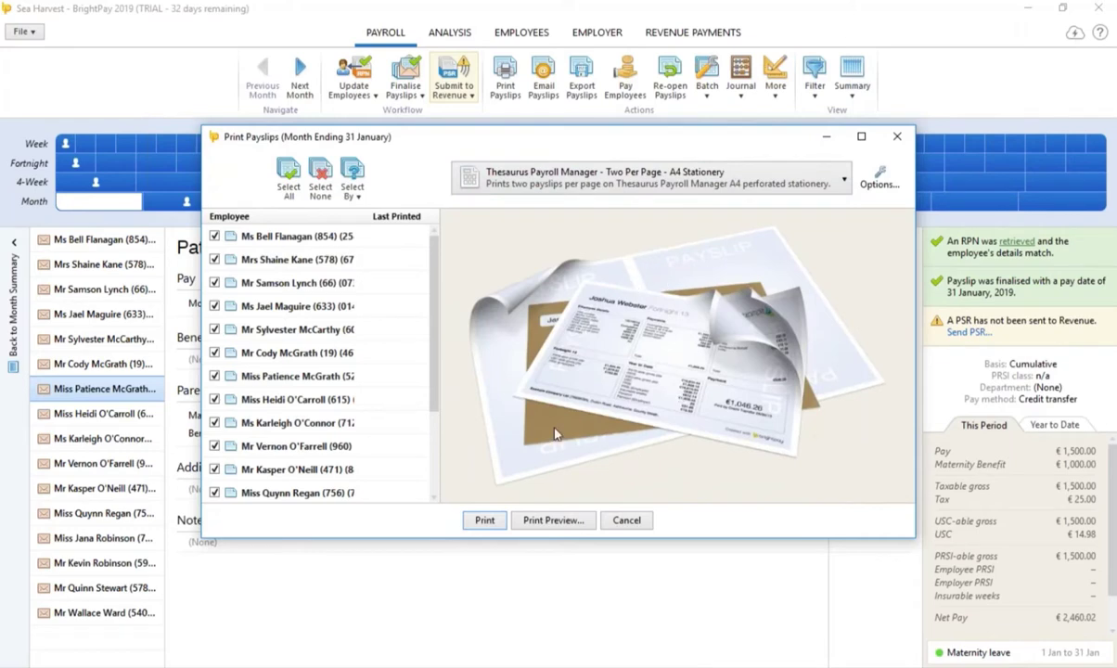
left_click(897, 138)
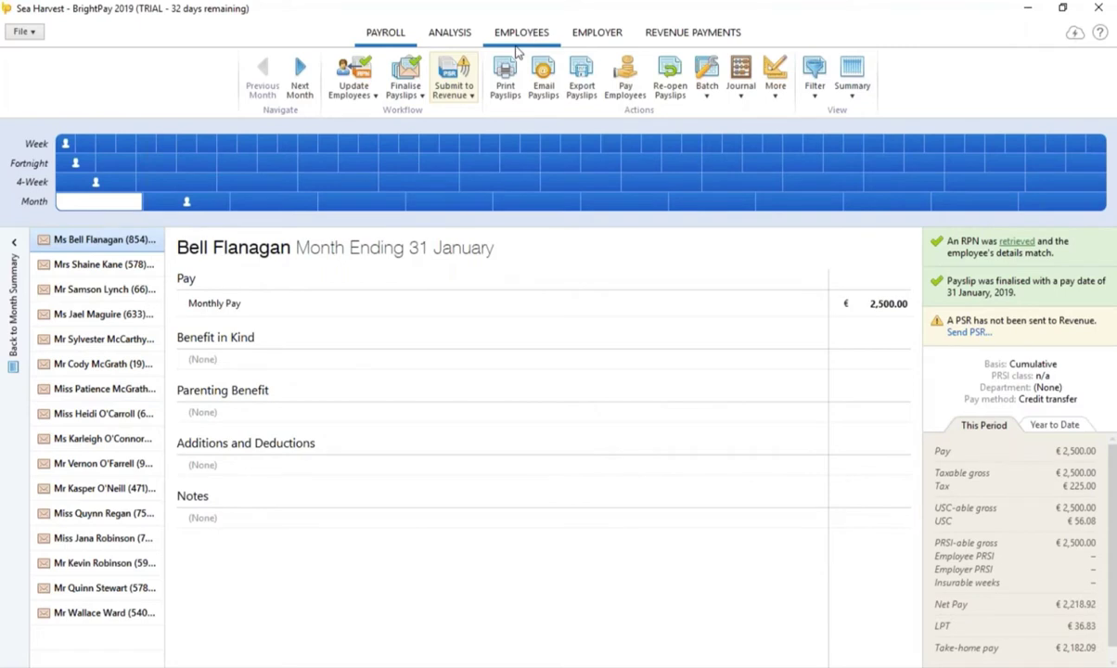
Step: Add a work e-mail address to the fifth employee's record and save it
left_click(521, 32)
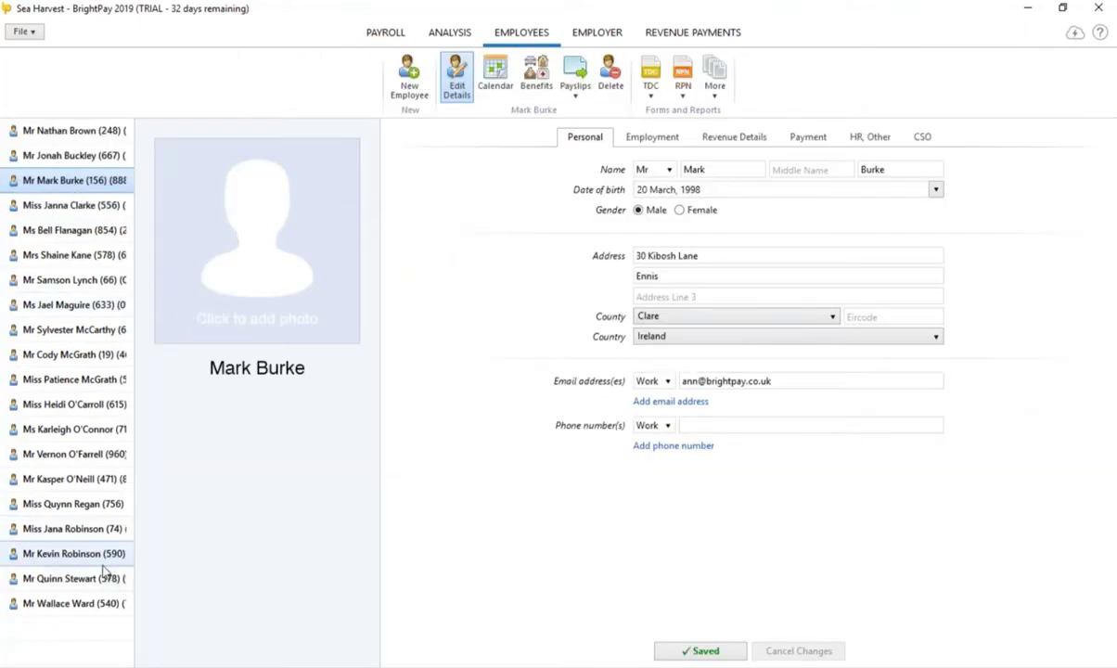
left_click(99, 230)
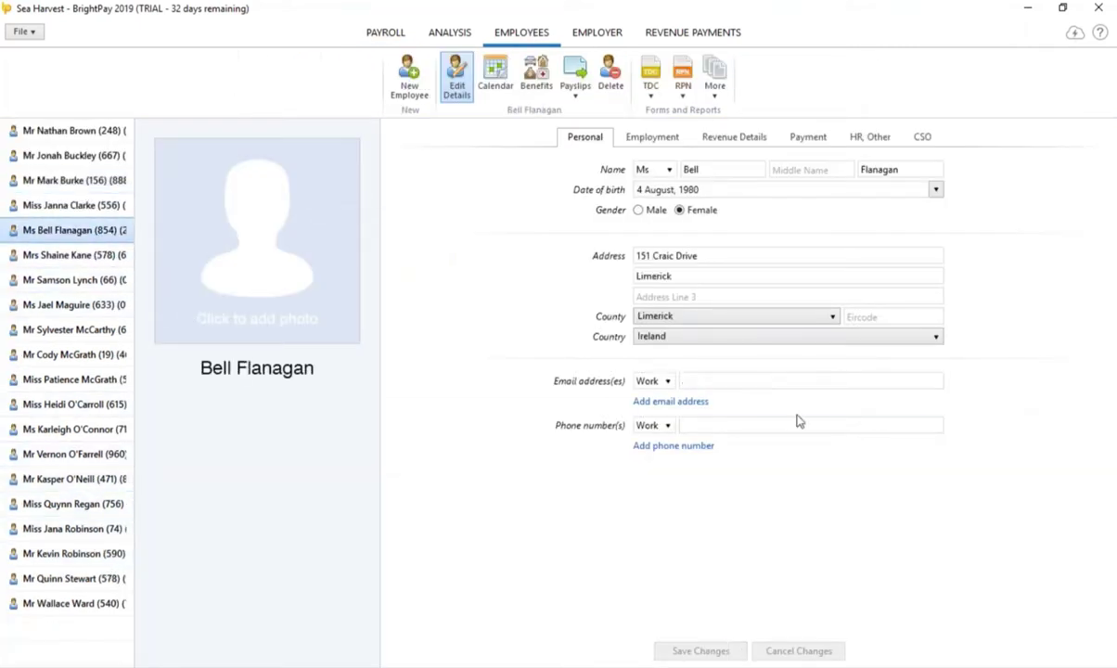
left_click(714, 382)
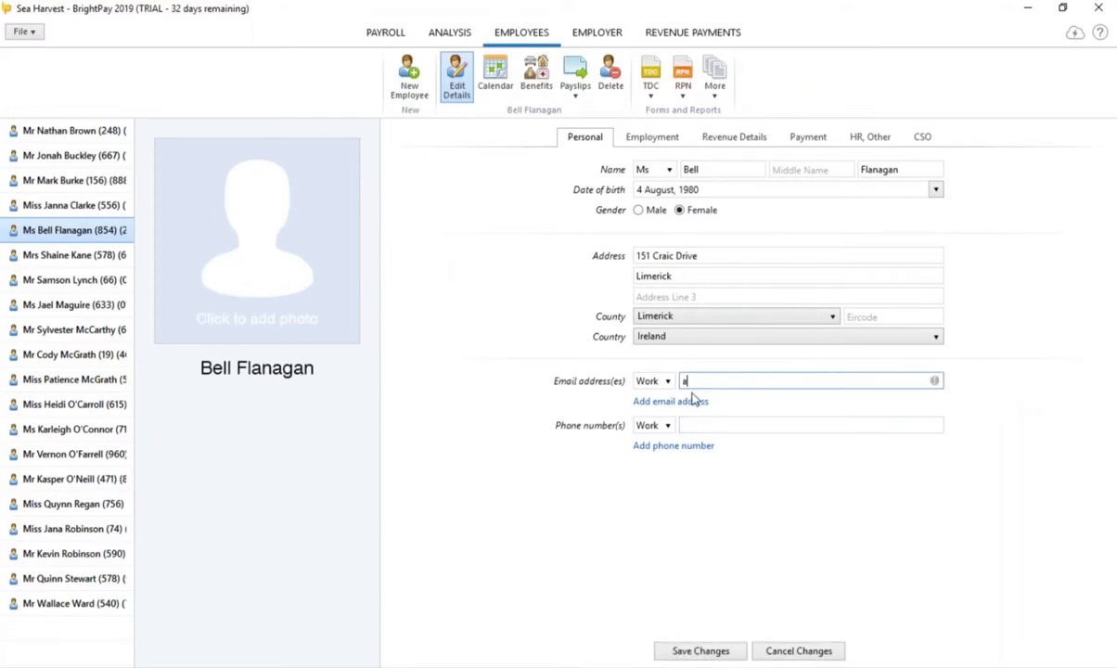
left_click(703, 652)
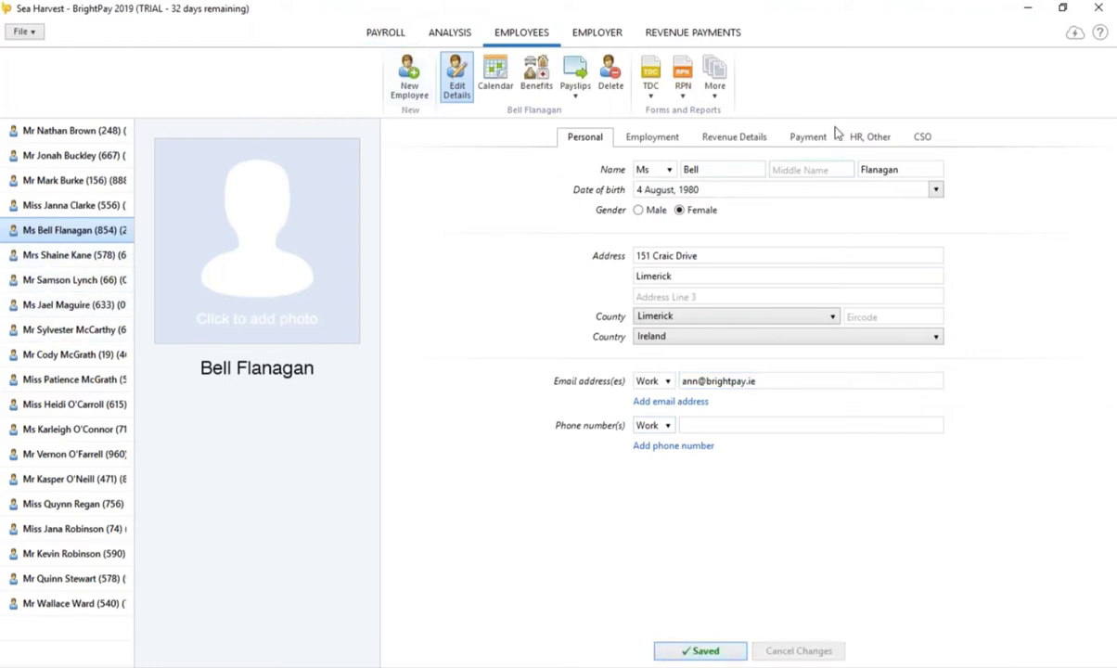
left_click(802, 143)
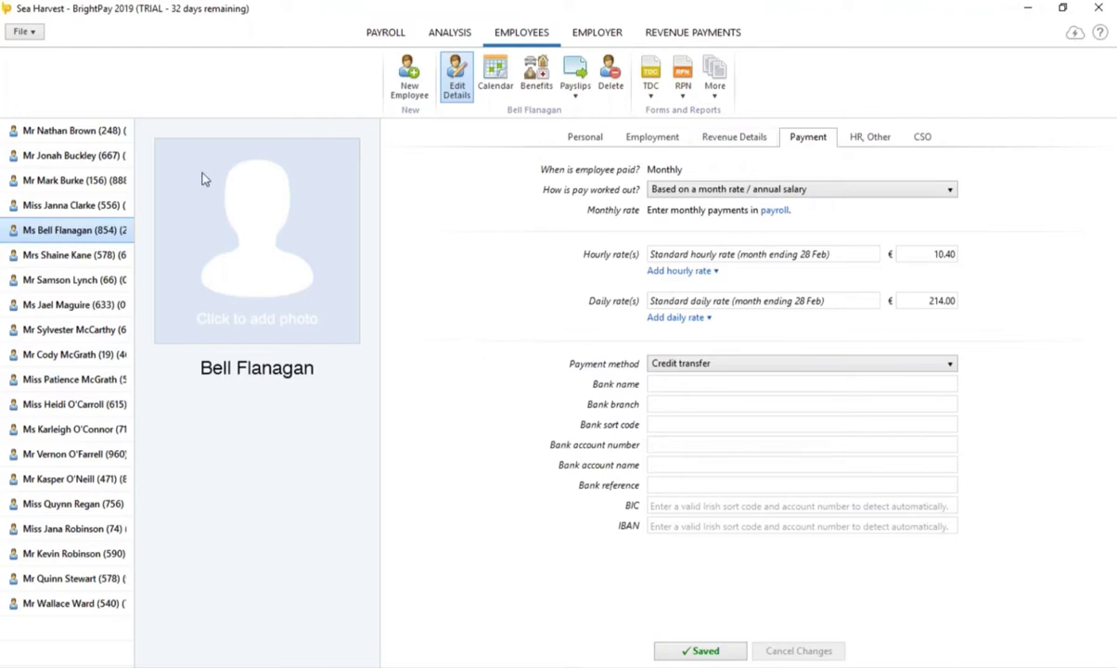
Step: Add a work e-mail address to the sixth employee's record and save it
left_click(103, 135)
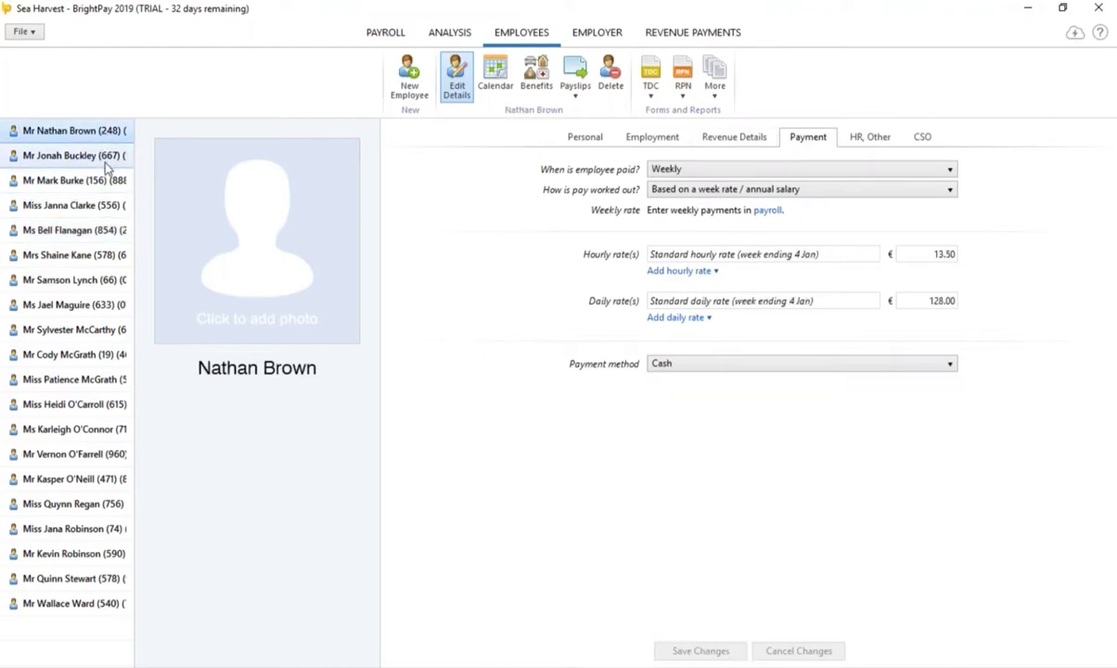
left_click(105, 159)
left_click(94, 258)
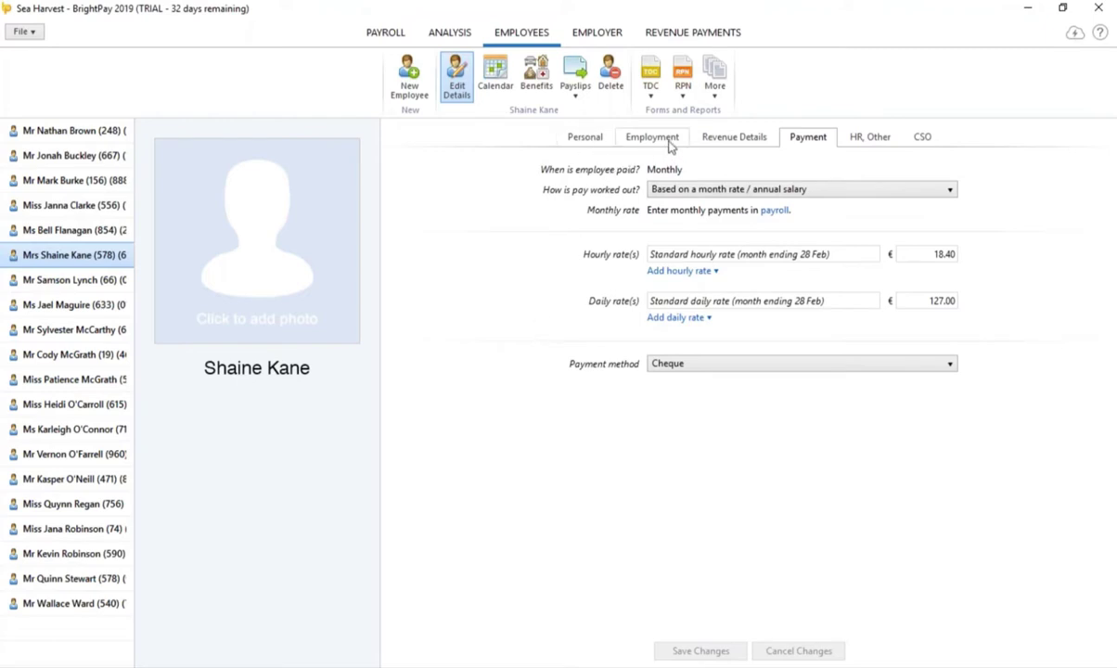
left_click(584, 137)
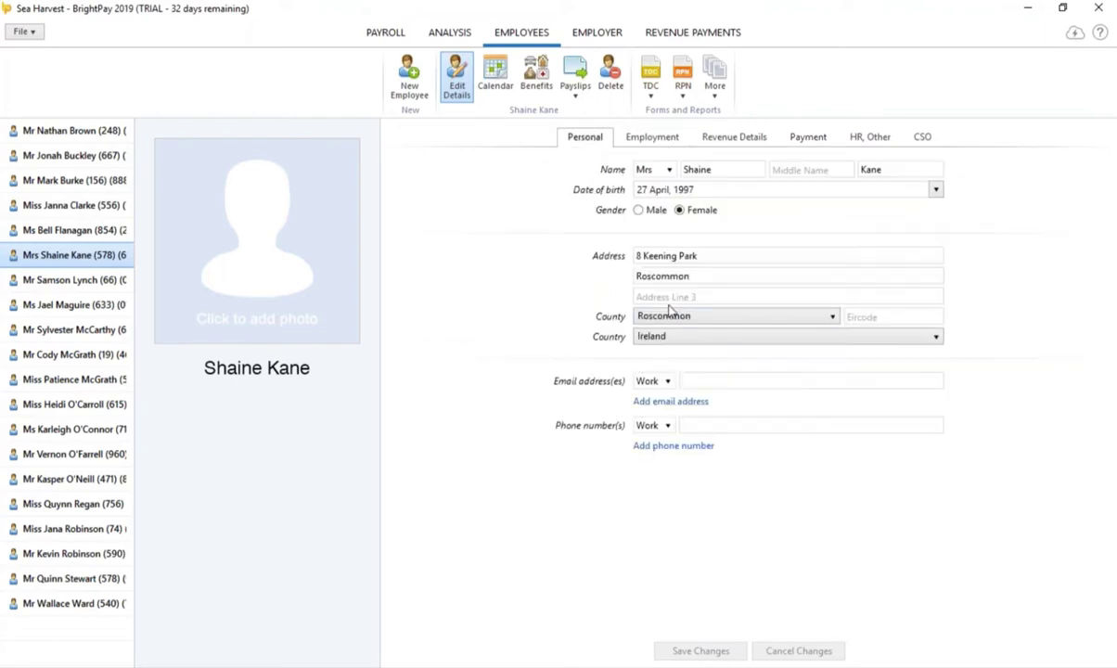
left_click(702, 381)
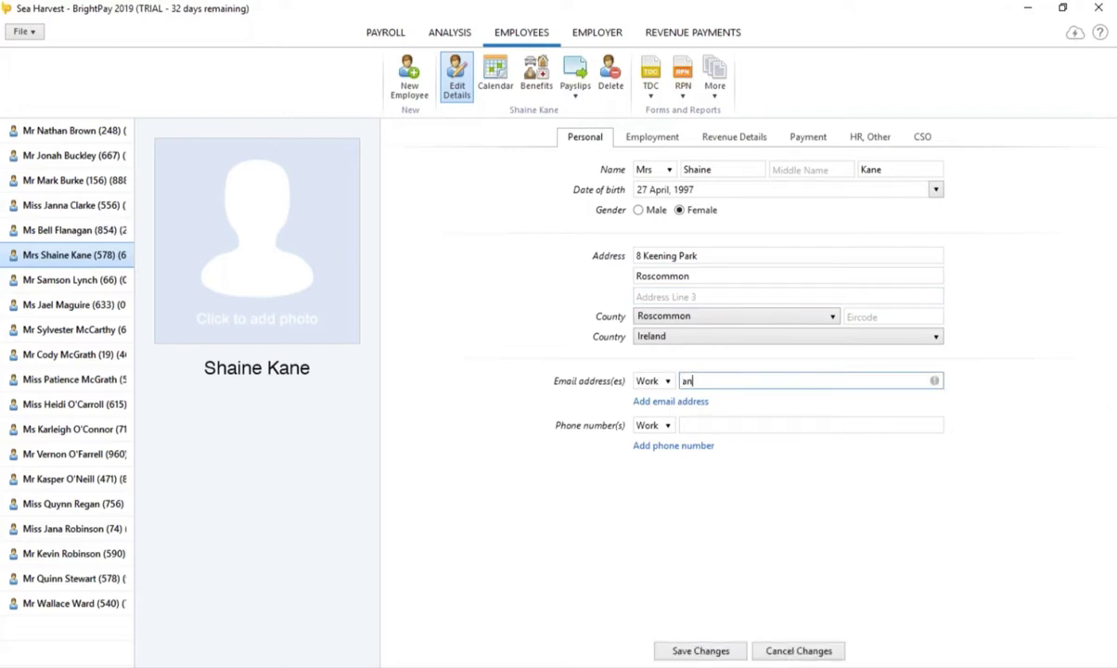
left_click(692, 653)
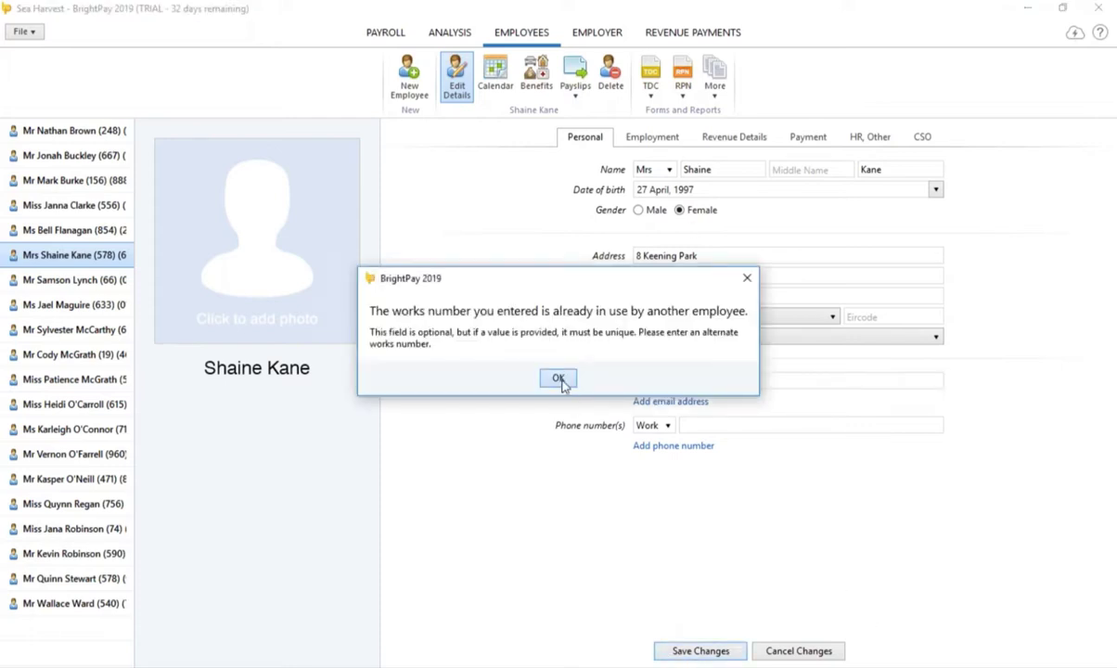
Step: Replace that employee's duplicate works number with 1589 and save the change
left_click(559, 379)
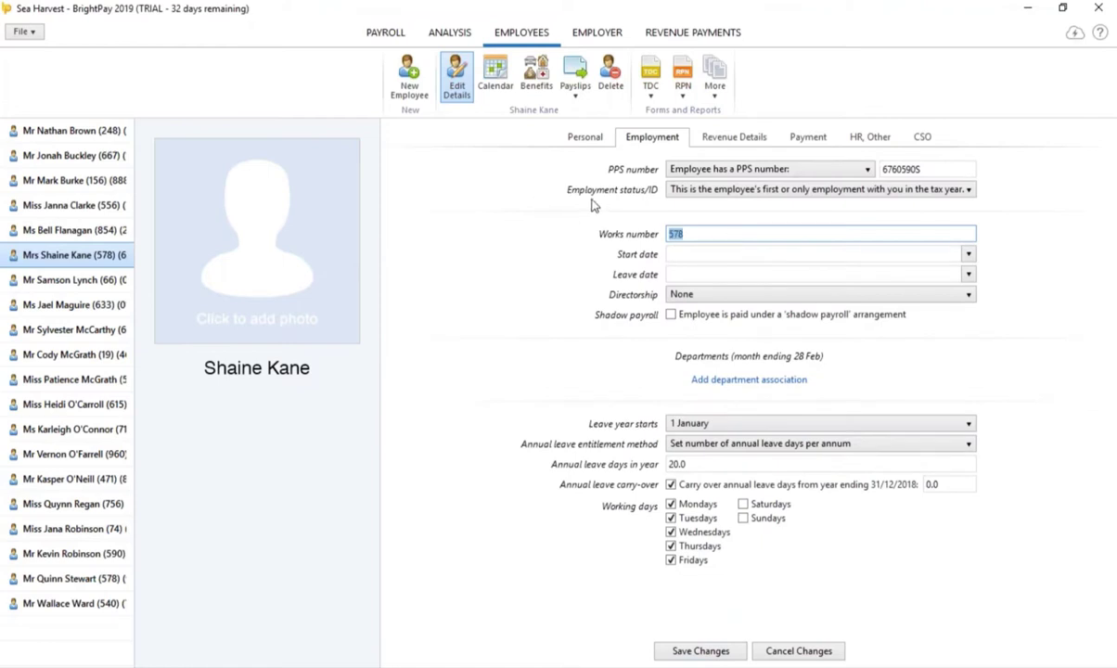
type("1589")
left_click(723, 658)
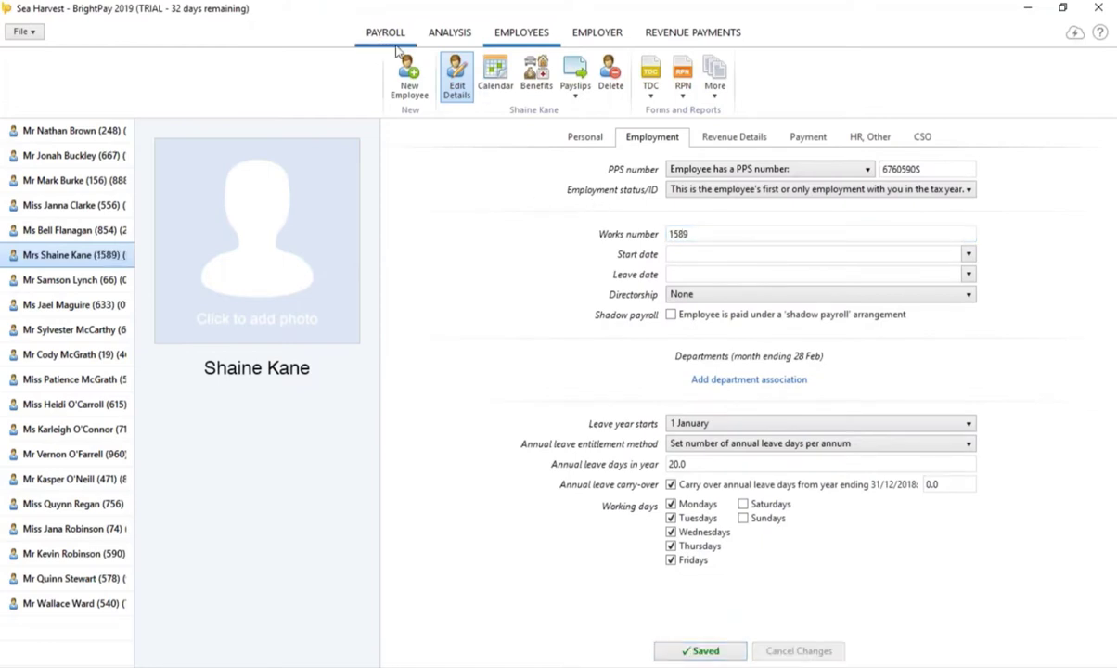
left_click(386, 34)
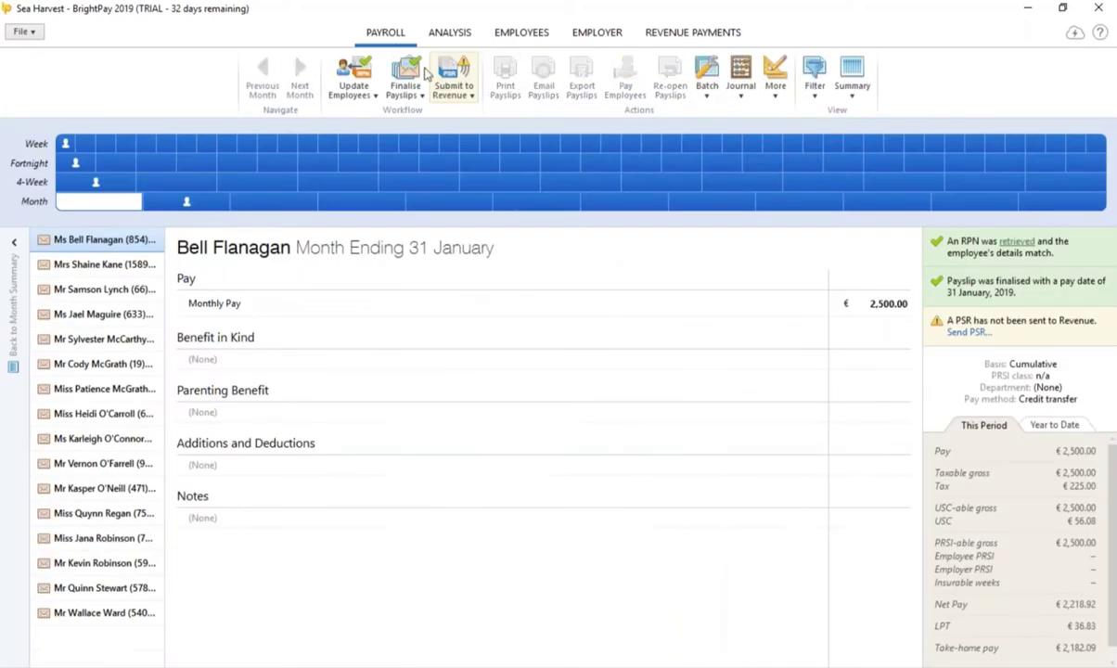
Step: E-mail the 31 January payslips to both employees, entering a reply-to e-mail address
left_click(543, 85)
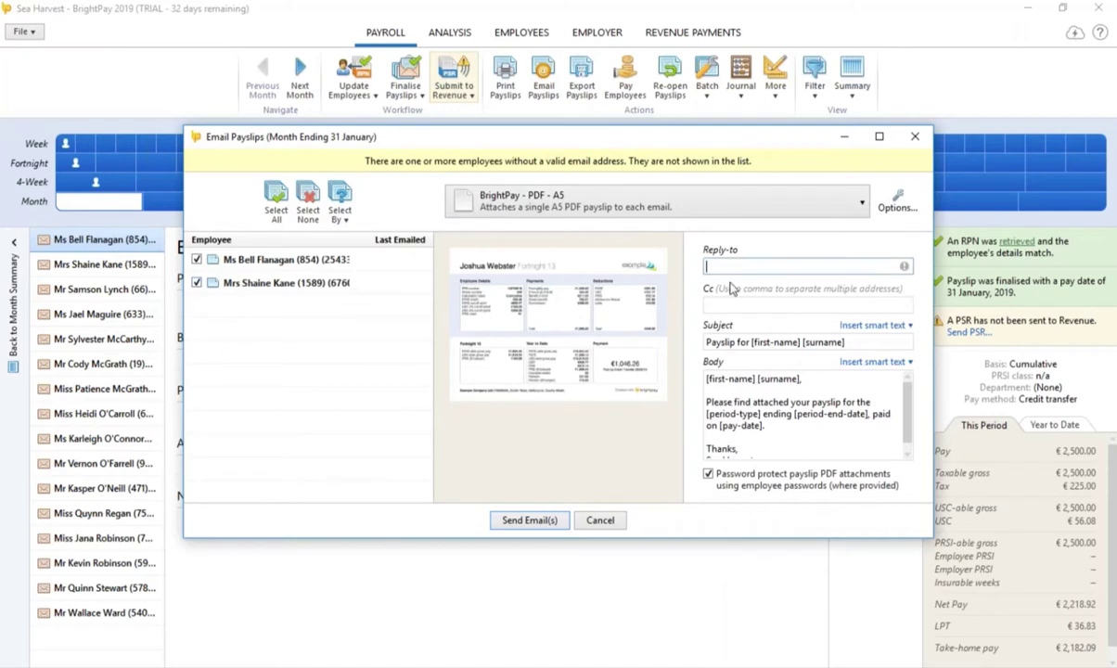
left_click(534, 520)
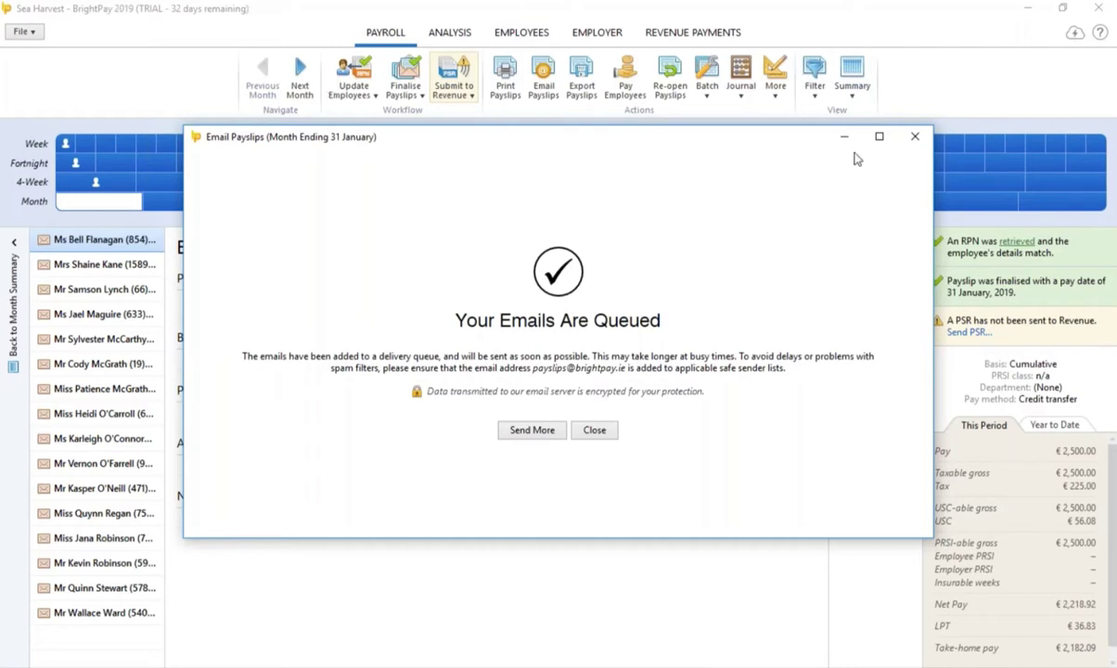
left_click(917, 142)
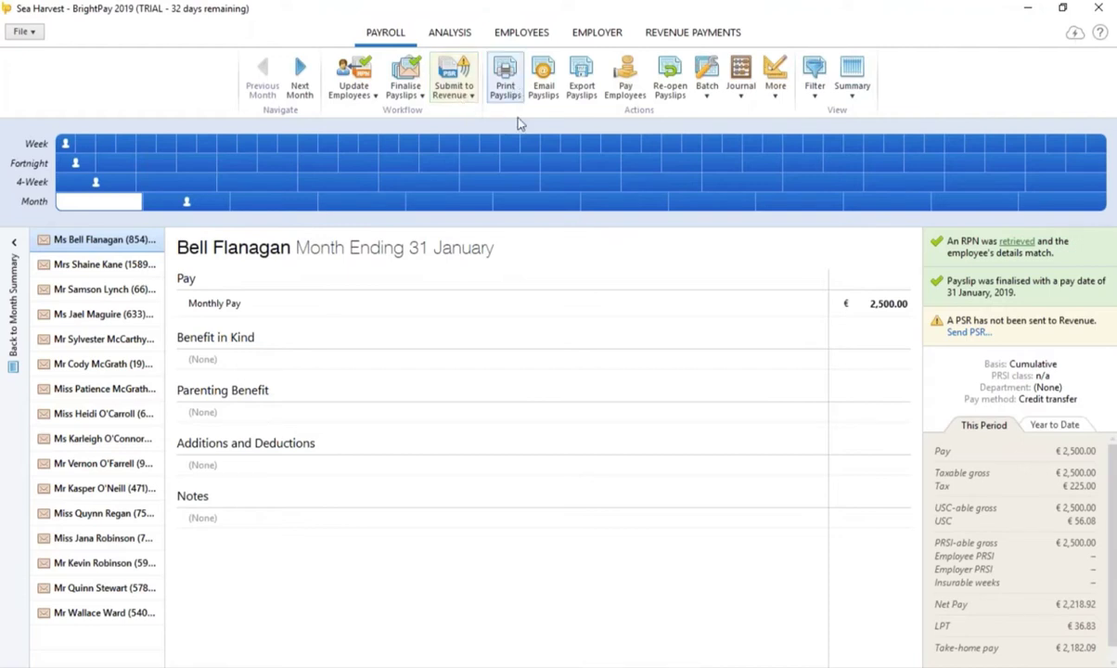
Step: Export all employees' 31 January payslips as PDFs to the Desktop
left_click(584, 88)
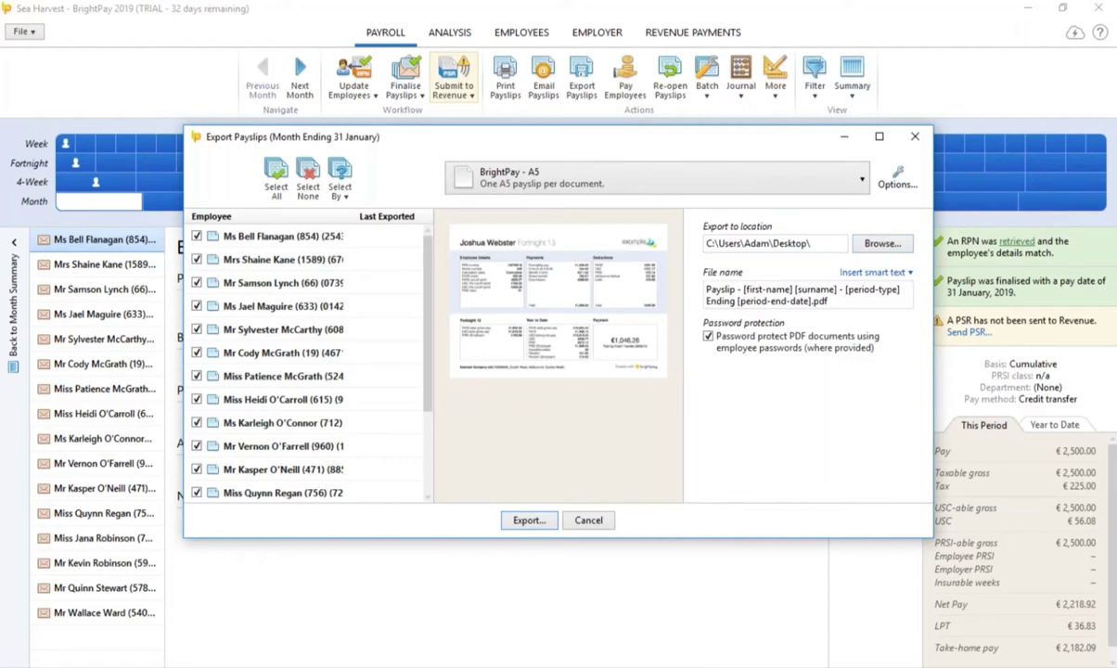
left_click(531, 523)
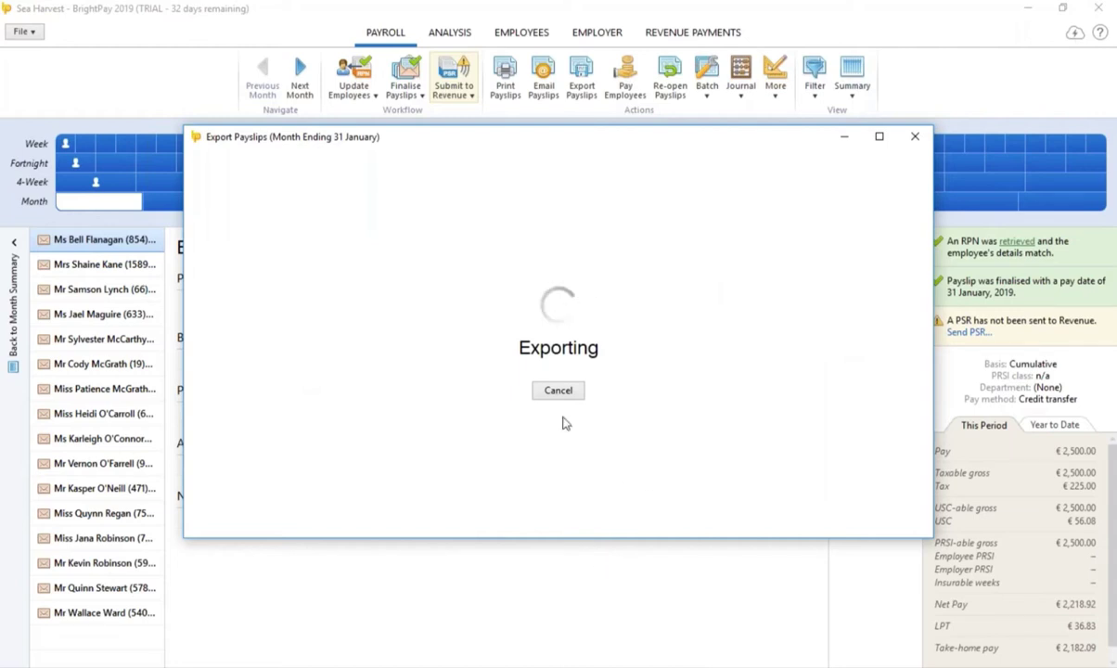
left_click(915, 137)
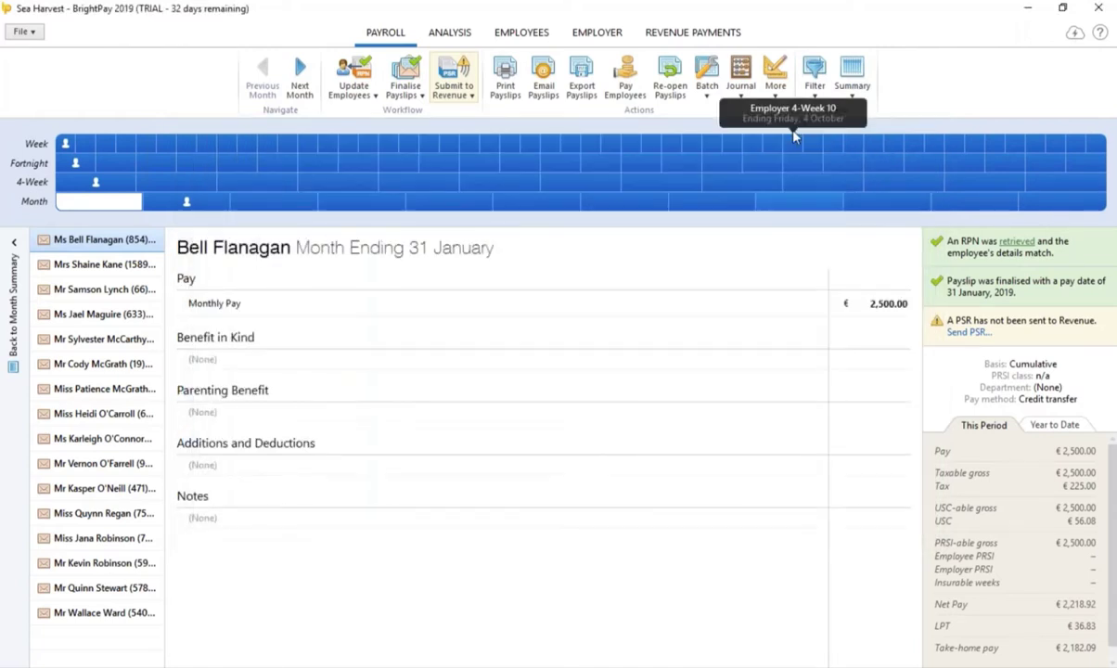
left_click(775, 85)
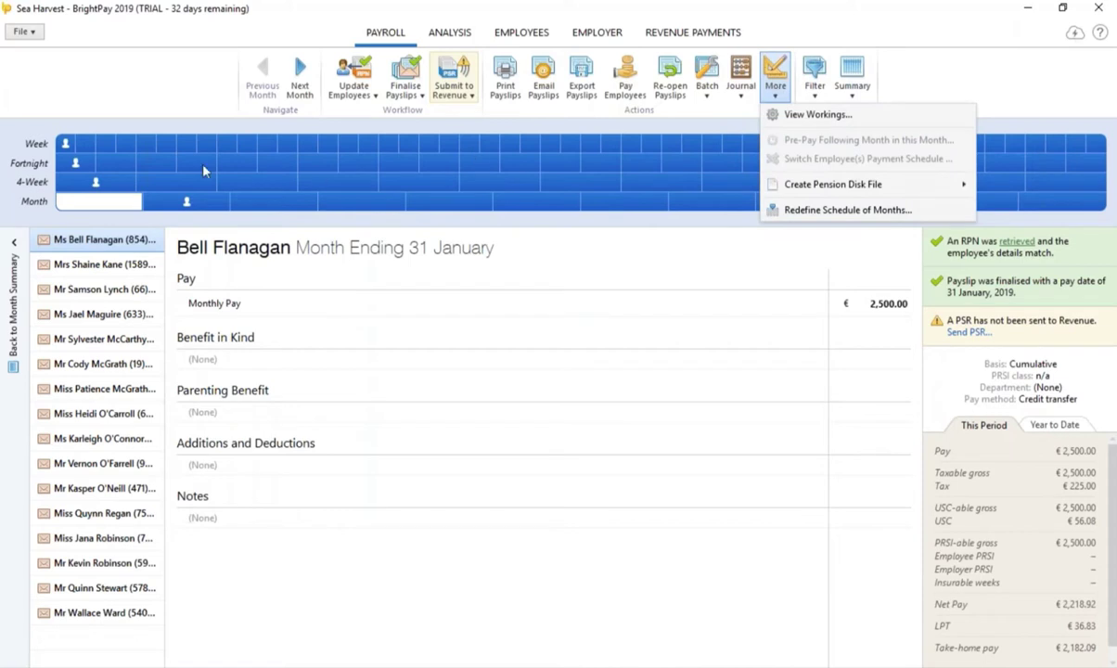
Step: Switch to month ending 28 February and review the first employee's tax workings (€225.00 total tax)
left_click(186, 202)
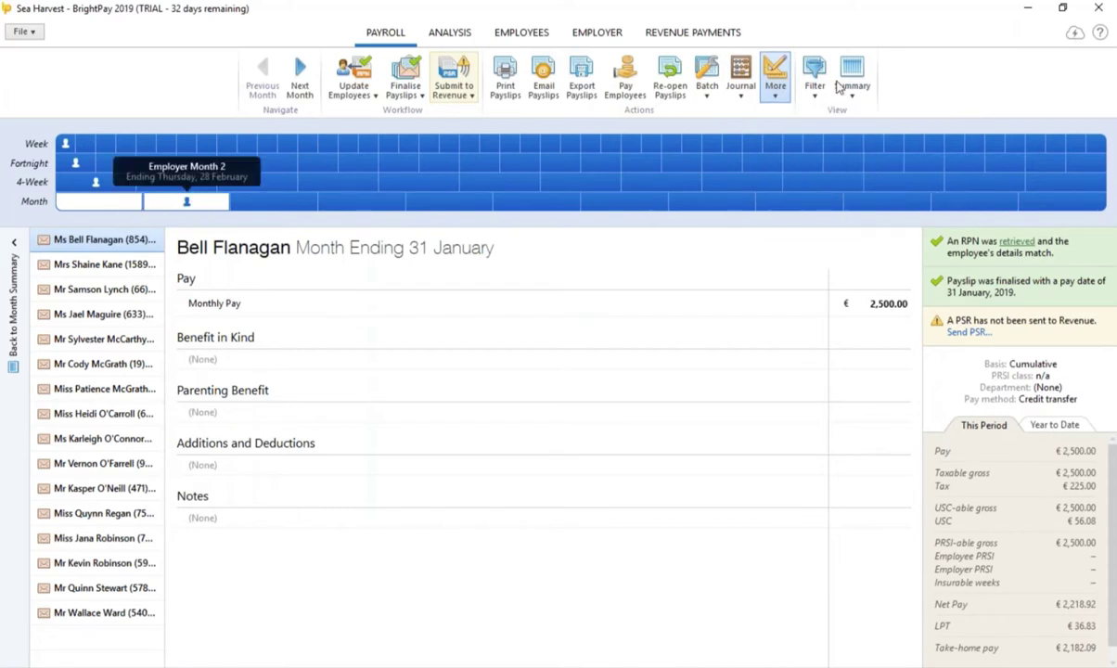
left_click(778, 88)
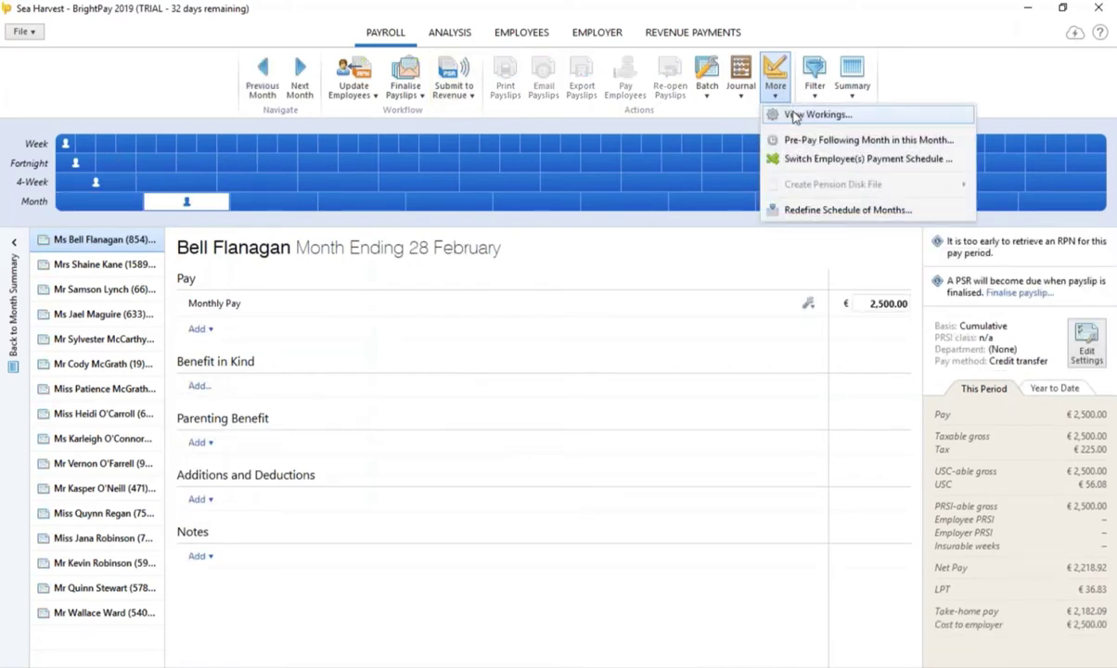
left_click(798, 117)
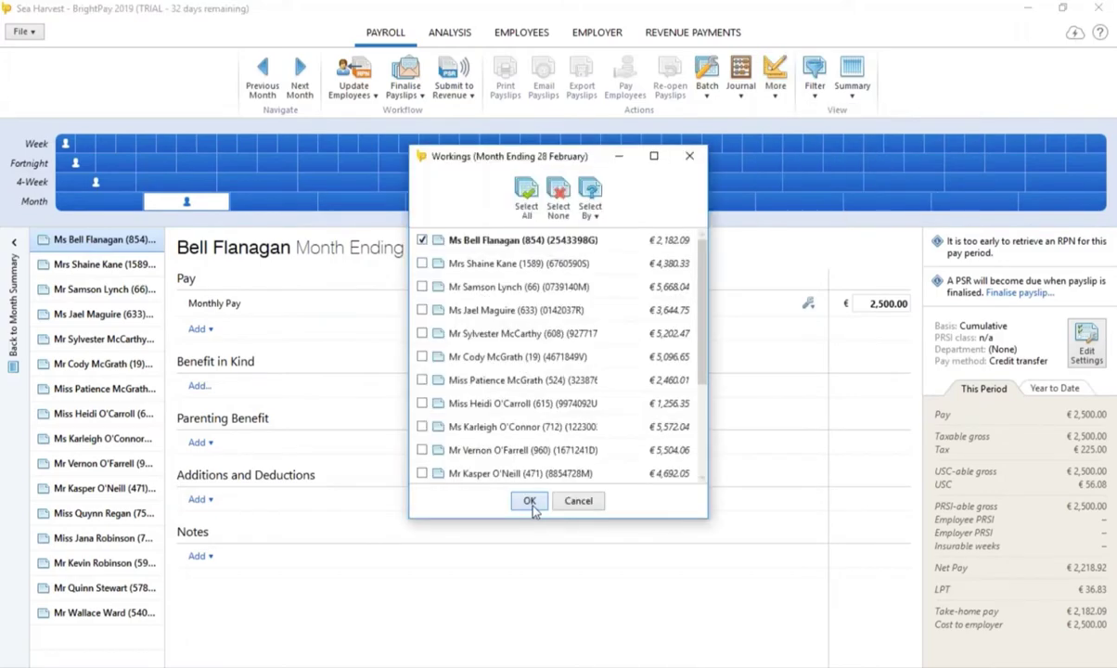
left_click(529, 501)
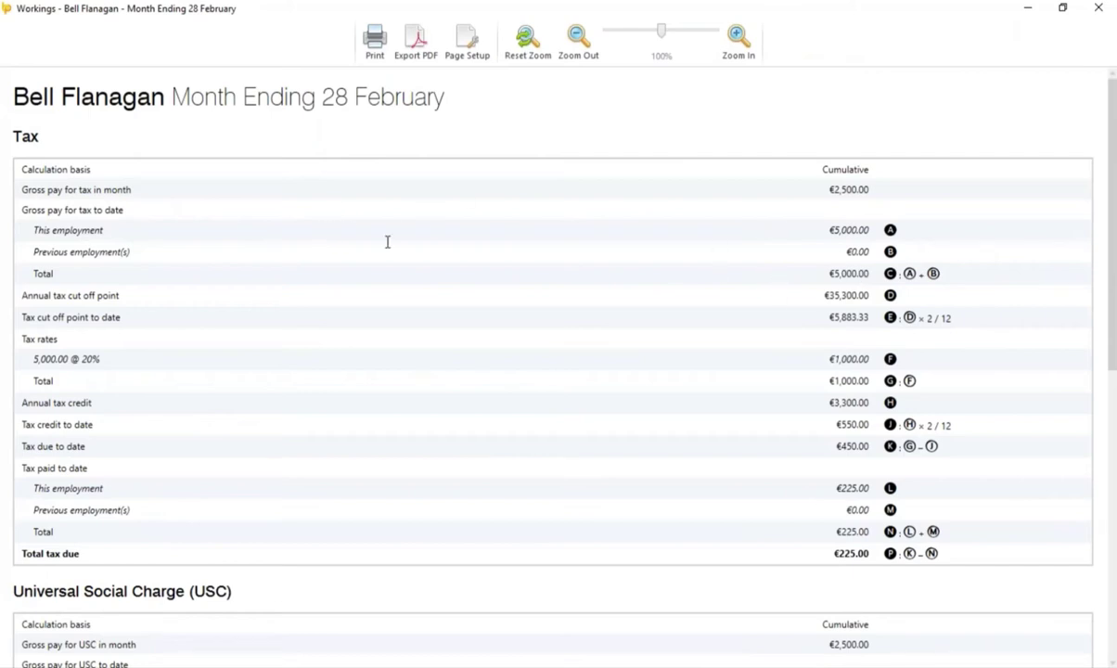
scroll(478, 256, "down", 2)
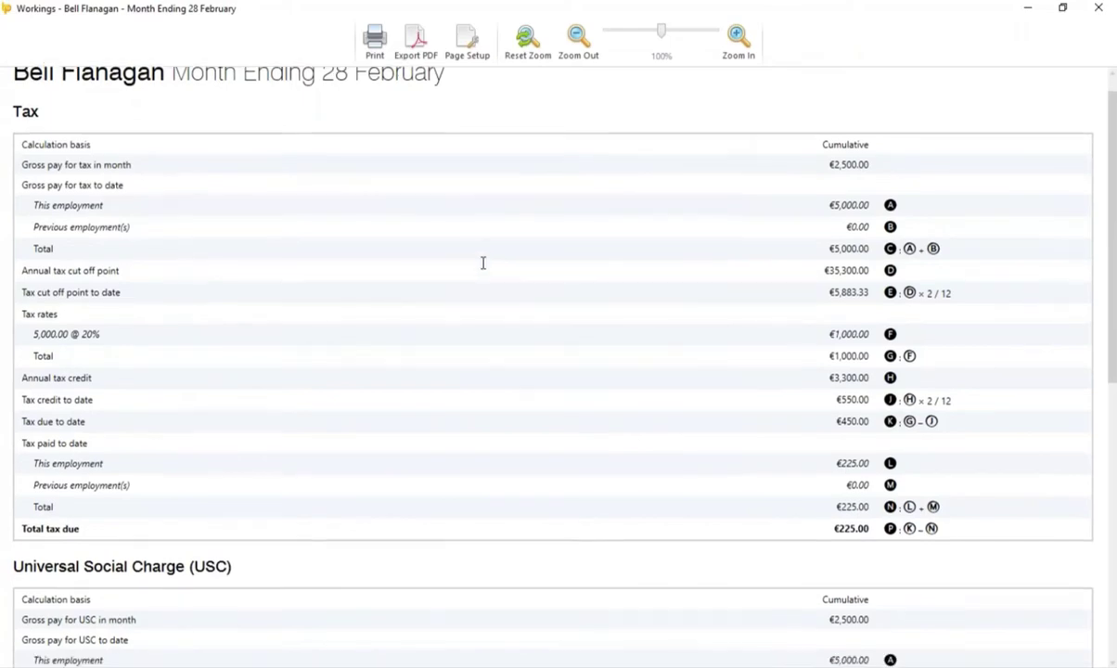
scroll(487, 265, "down", 3)
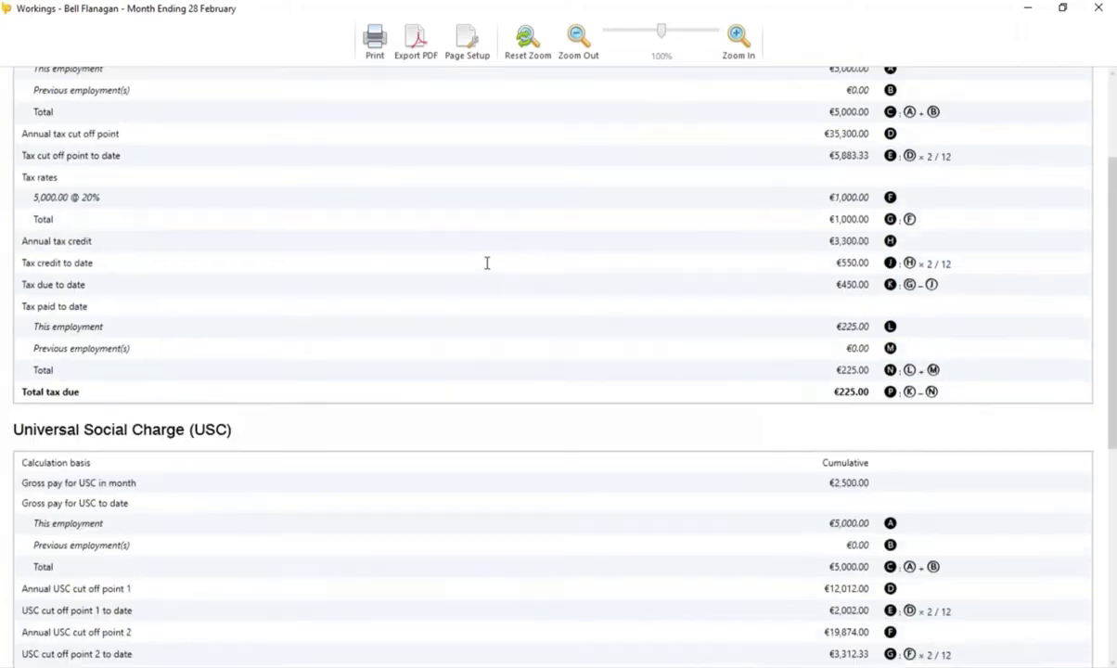
scroll(487, 262, "down", 6)
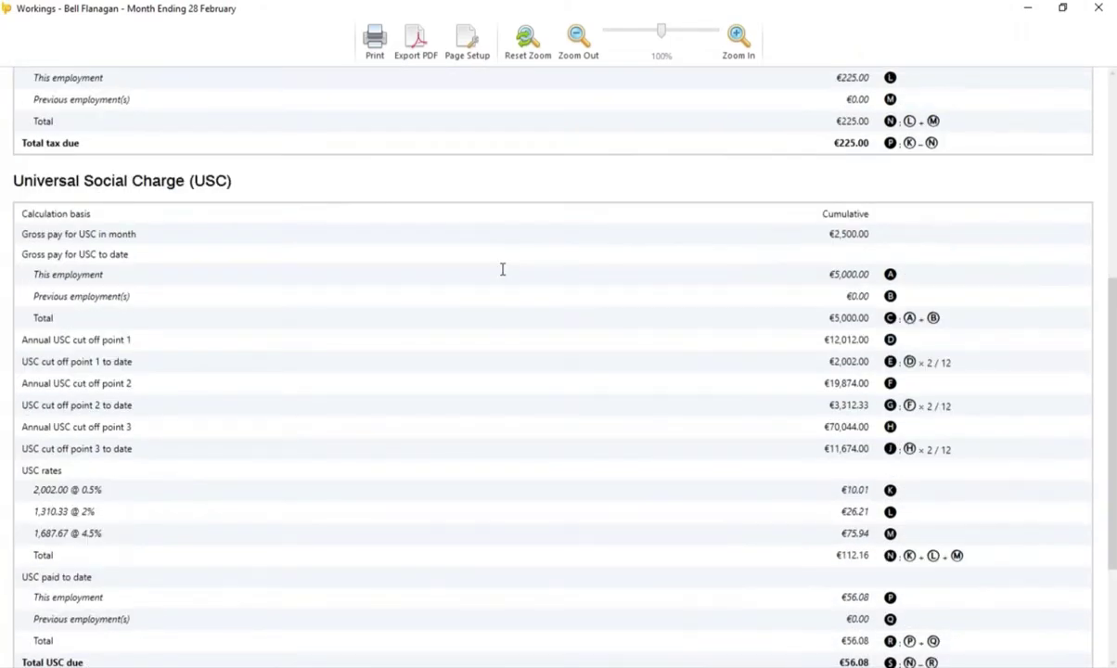
scroll(502, 269, "down", 4)
scroll(521, 278, "up", 3)
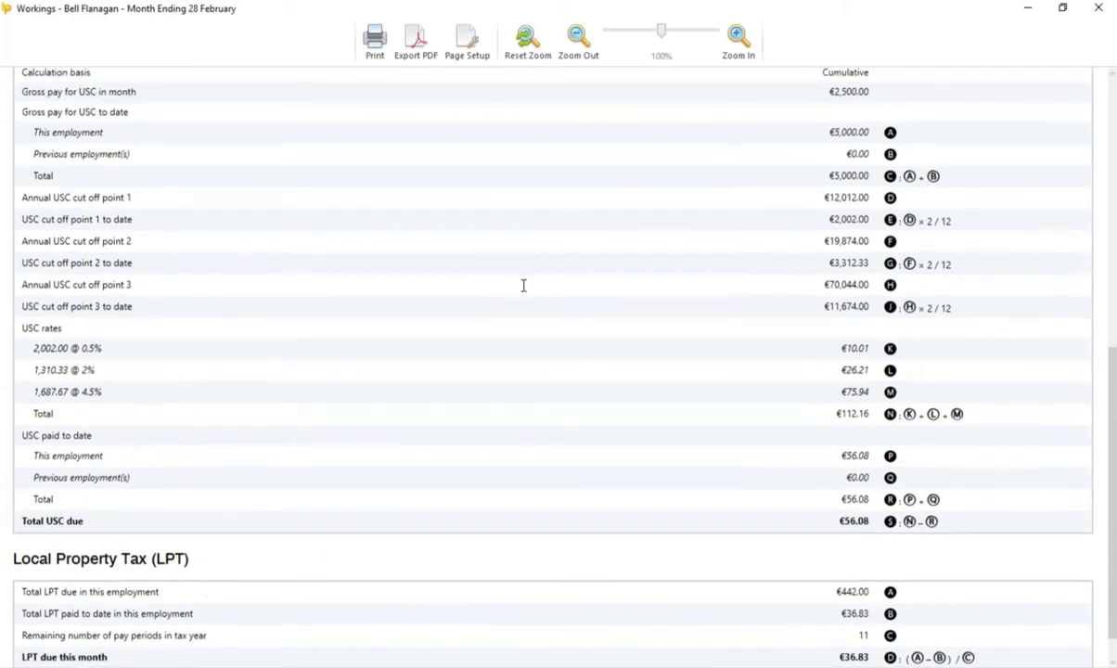
scroll(515, 275, "up", 3)
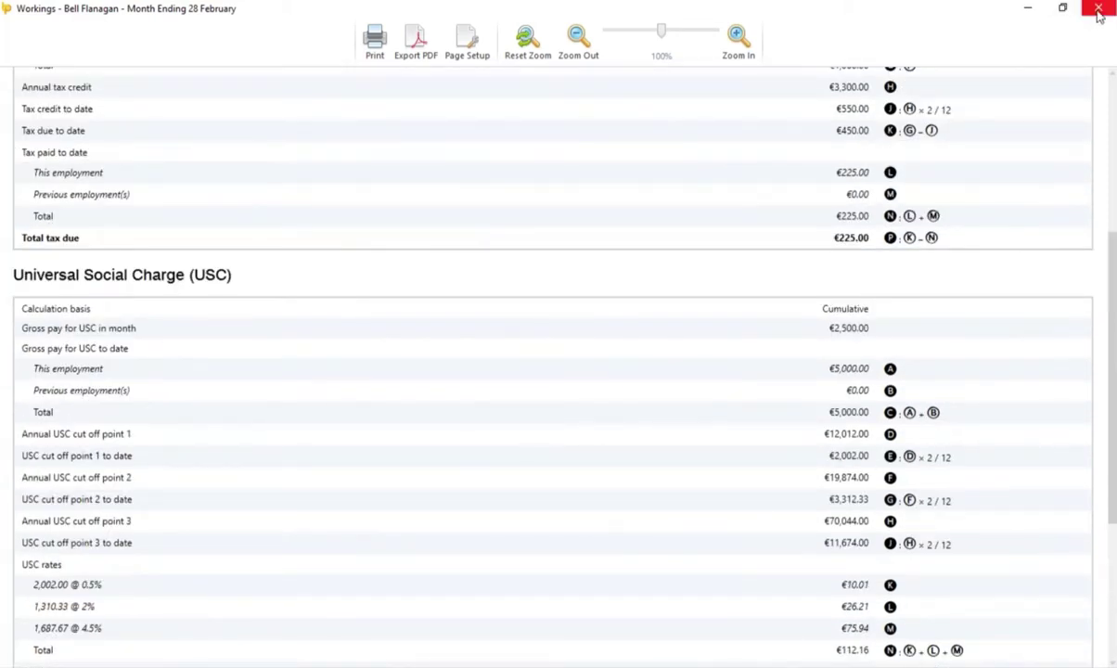
Step: Close the workings report and save the February month summary as a CSV on the Desktop
left_click(1097, 8)
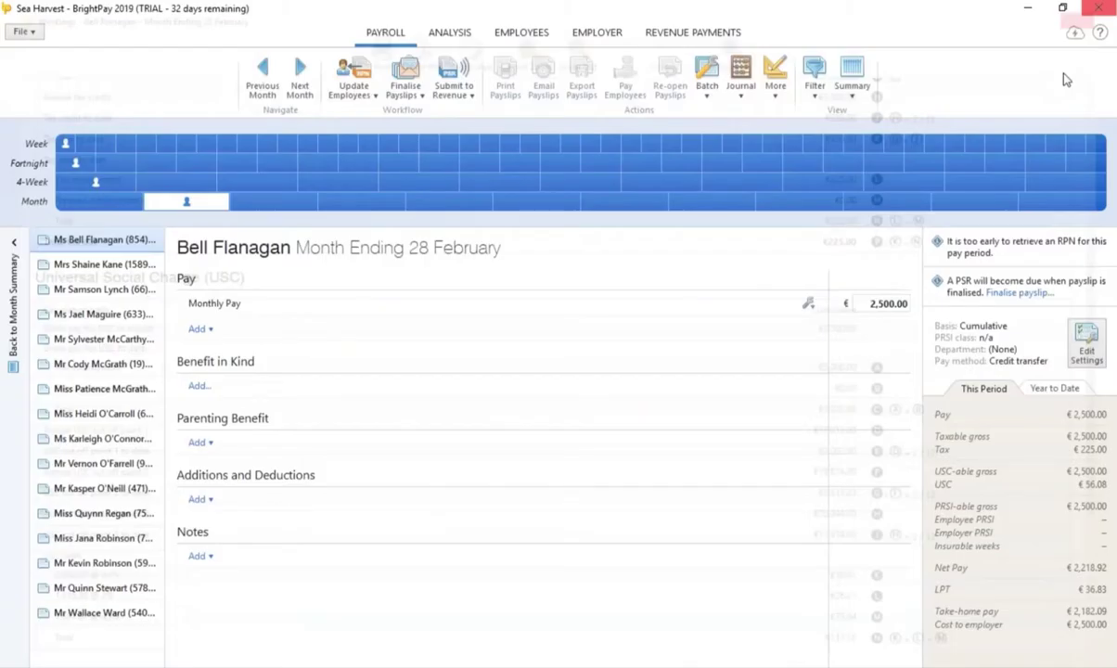
left_click(855, 89)
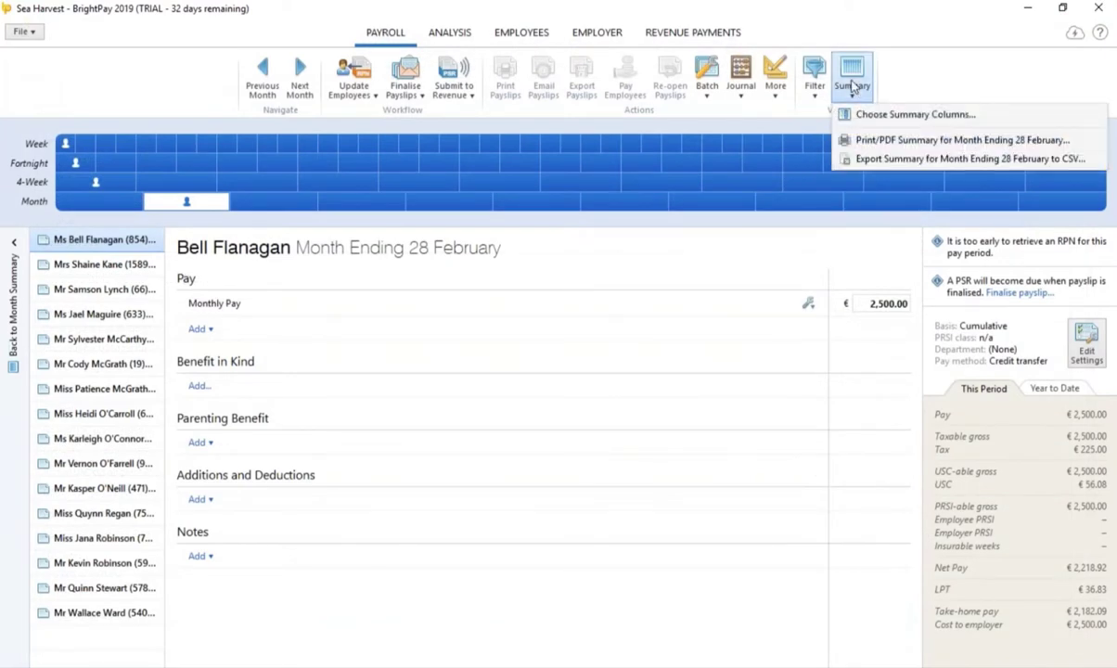
left_click(890, 159)
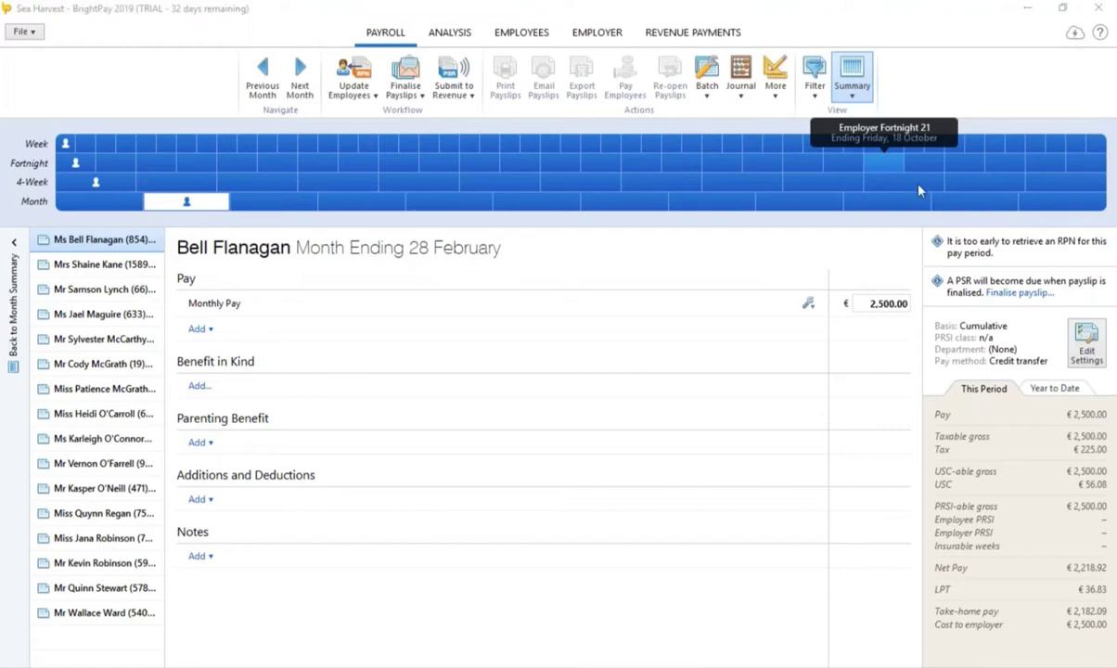
left_click(437, 368)
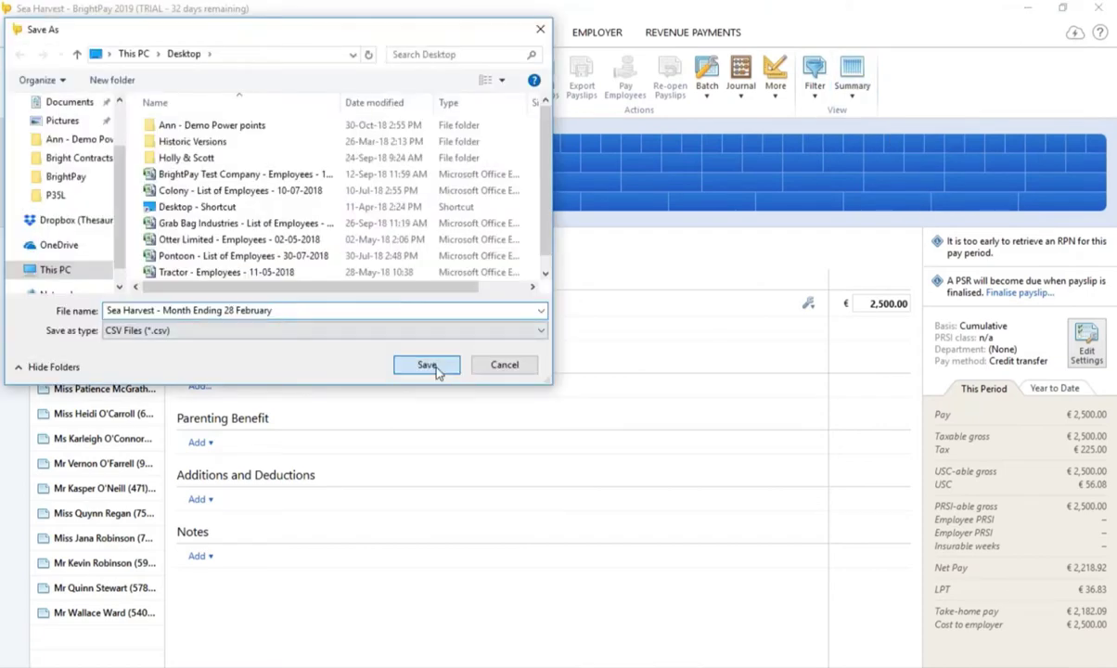
left_click(546, 372)
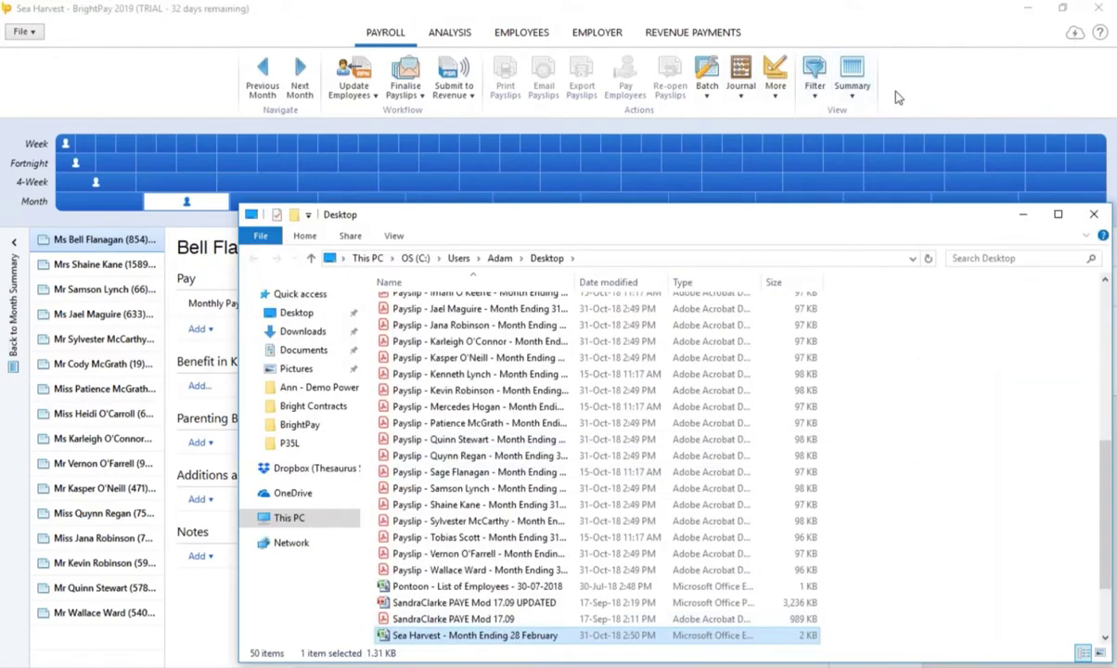
left_click(741, 86)
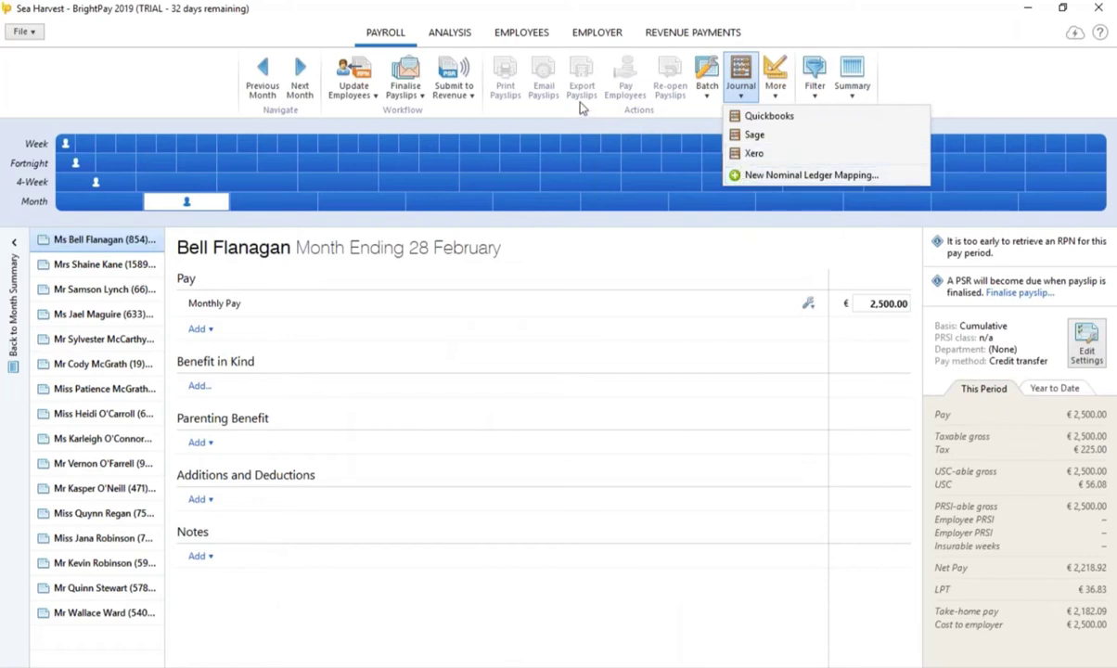
left_click(536, 37)
left_click(535, 37)
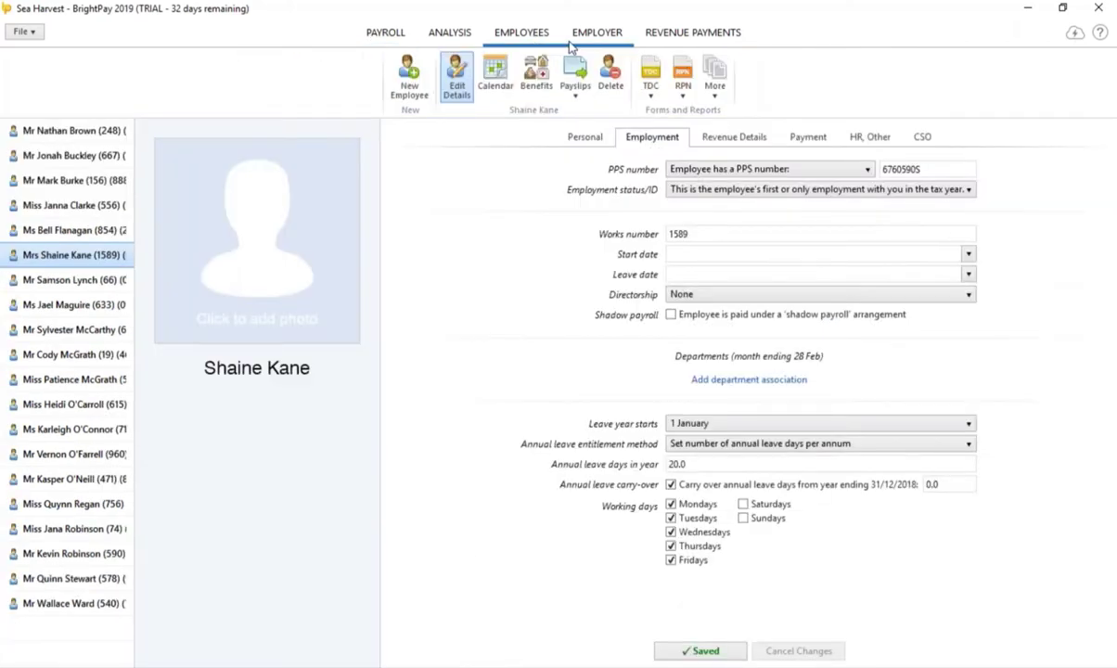
Step: Create a new employee record, choose a title and enter the work e-mail address
left_click(428, 99)
left_click(671, 201)
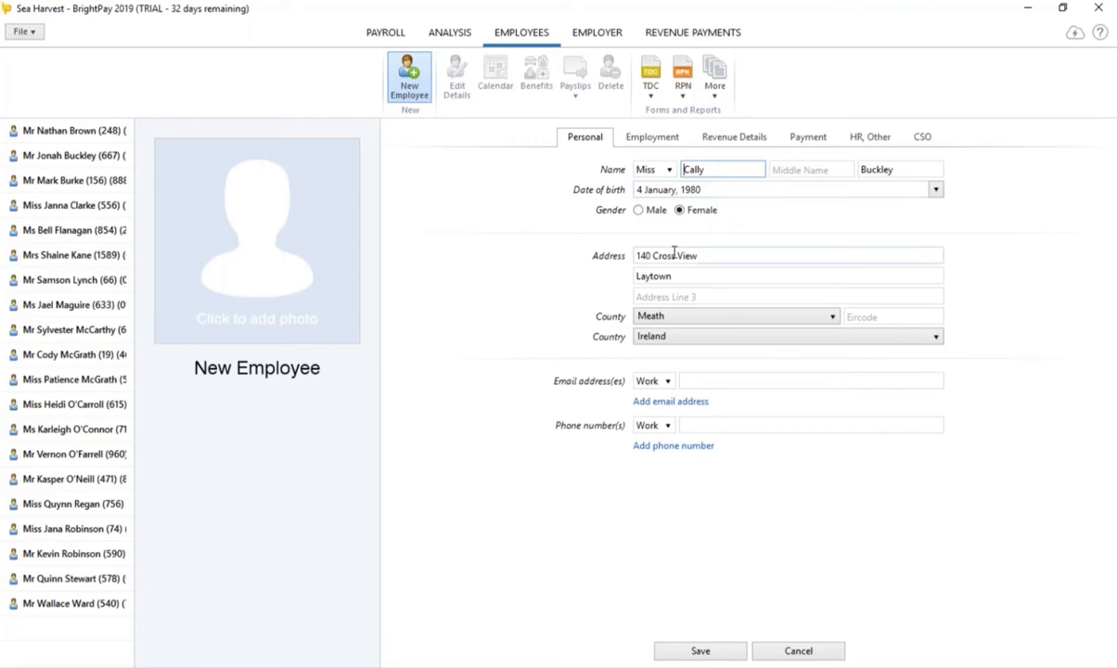
left_click(697, 381)
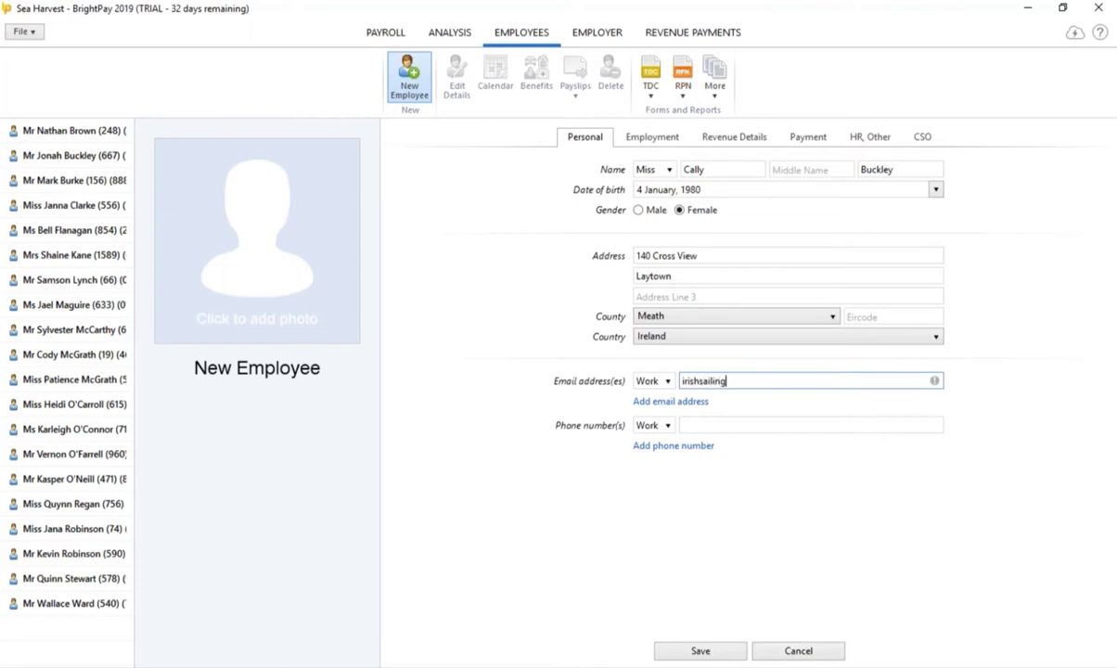
Step: Set the new employee's Employment ID to be entered manually as 1000
left_click(661, 139)
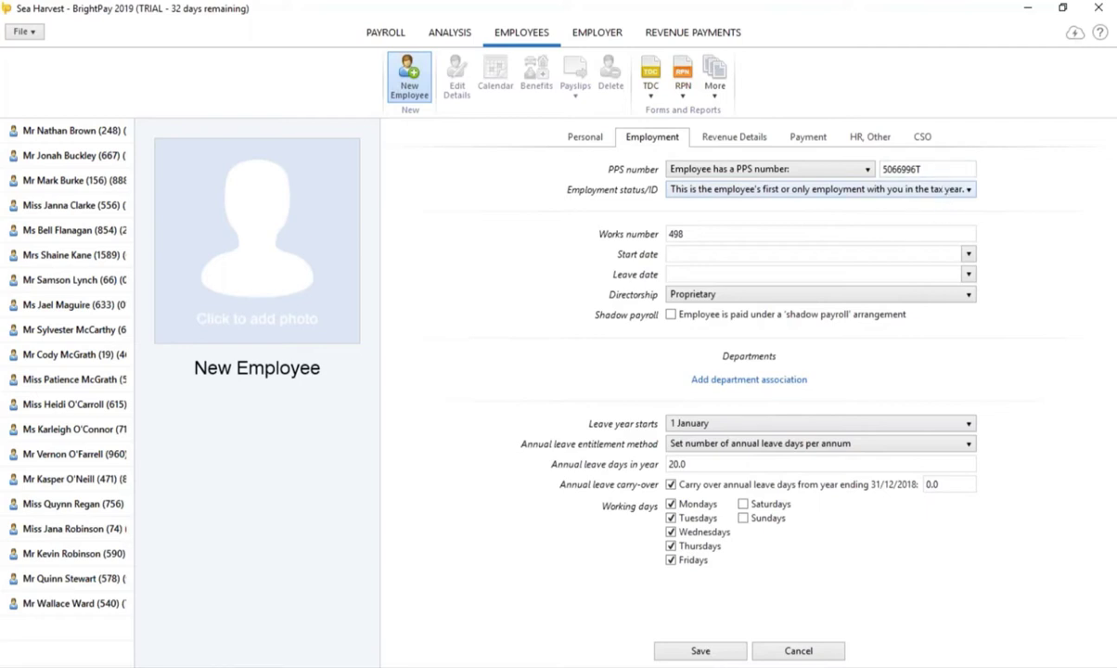
left_click(789, 191)
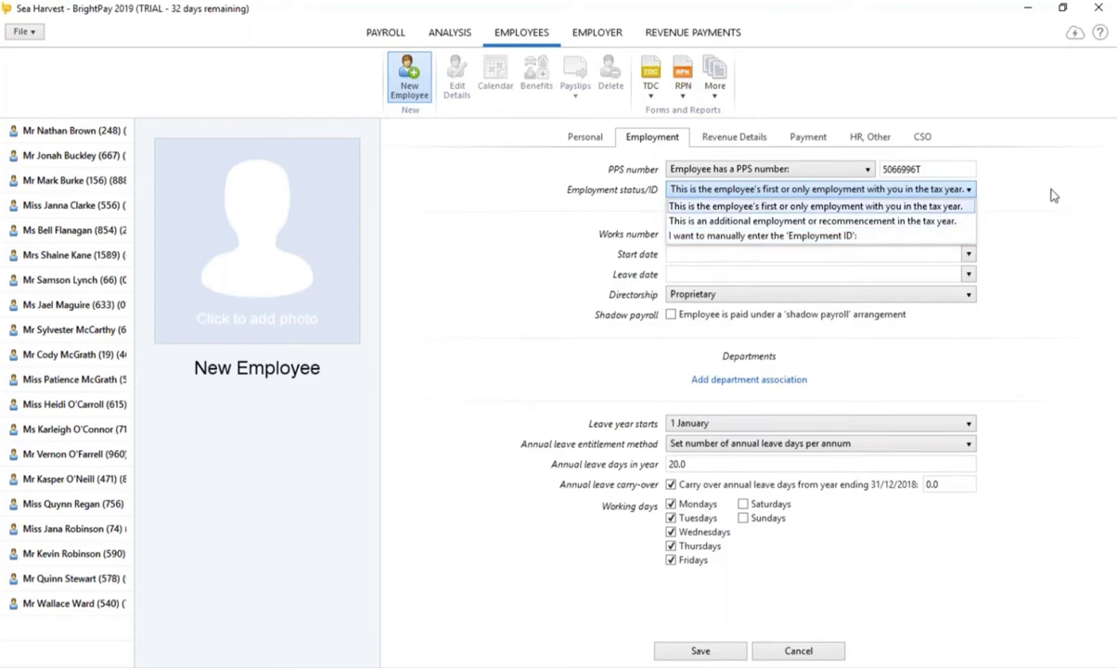
left_click(896, 240)
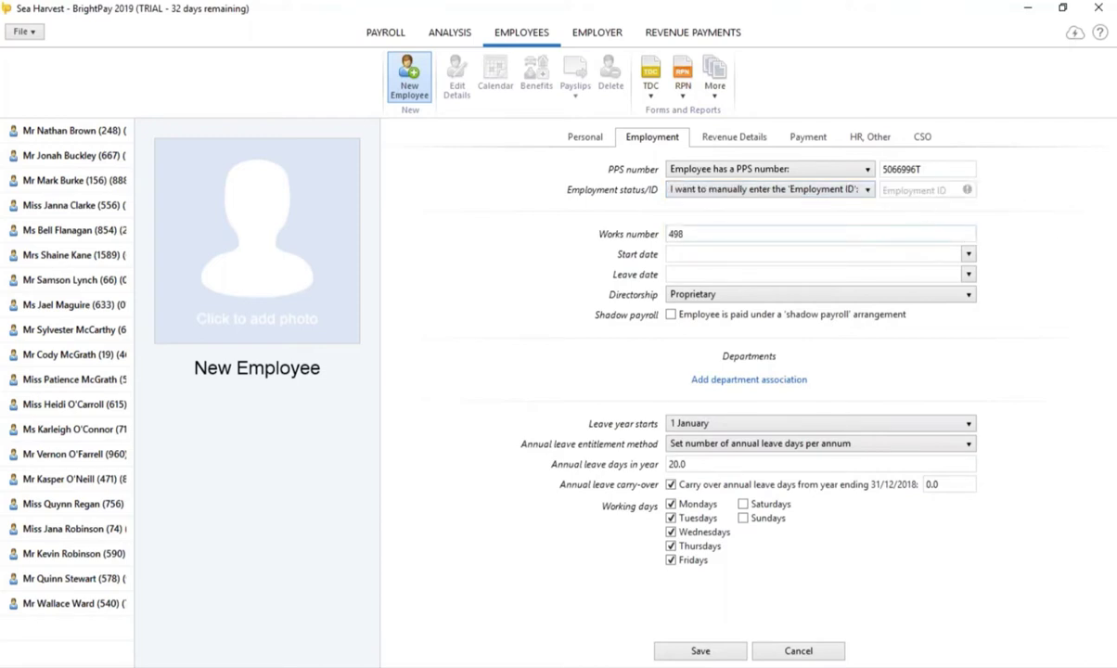
left_click(905, 189)
type("1000")
Step: Set directorship to None and associate the employee with the Front desk department
left_click(706, 293)
left_click(709, 311)
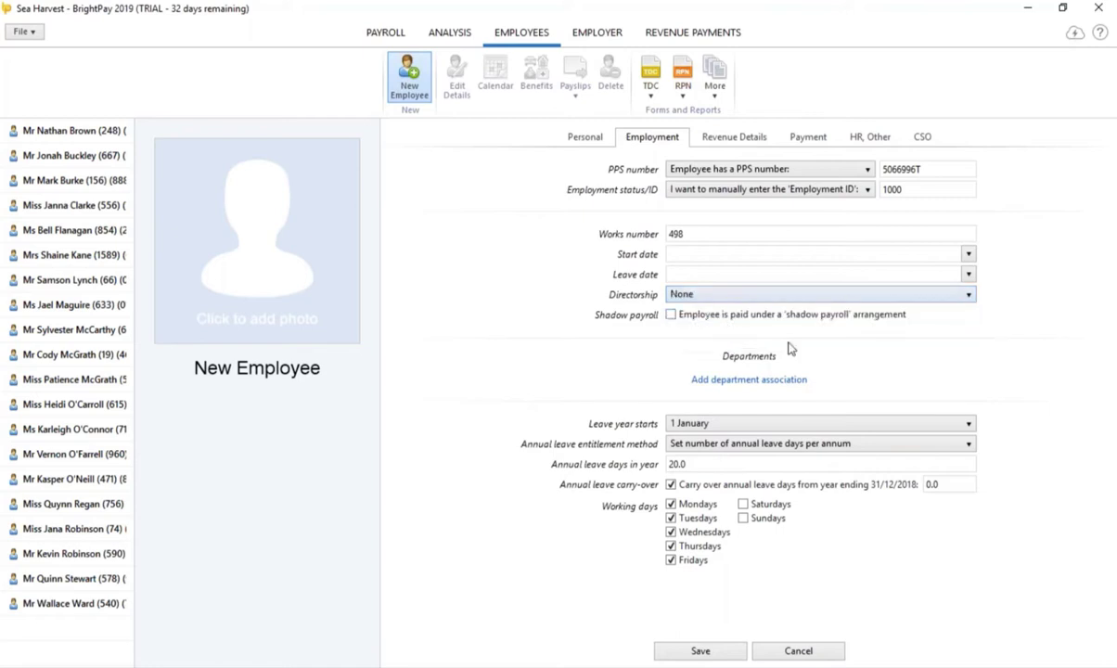
left_click(758, 295)
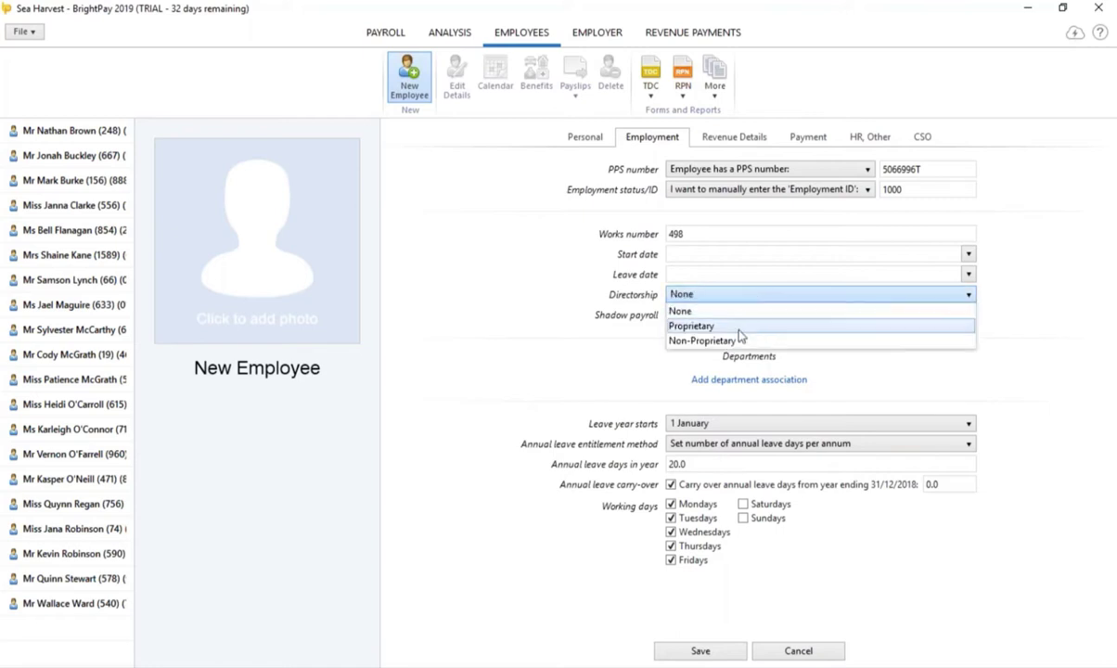
left_click(737, 311)
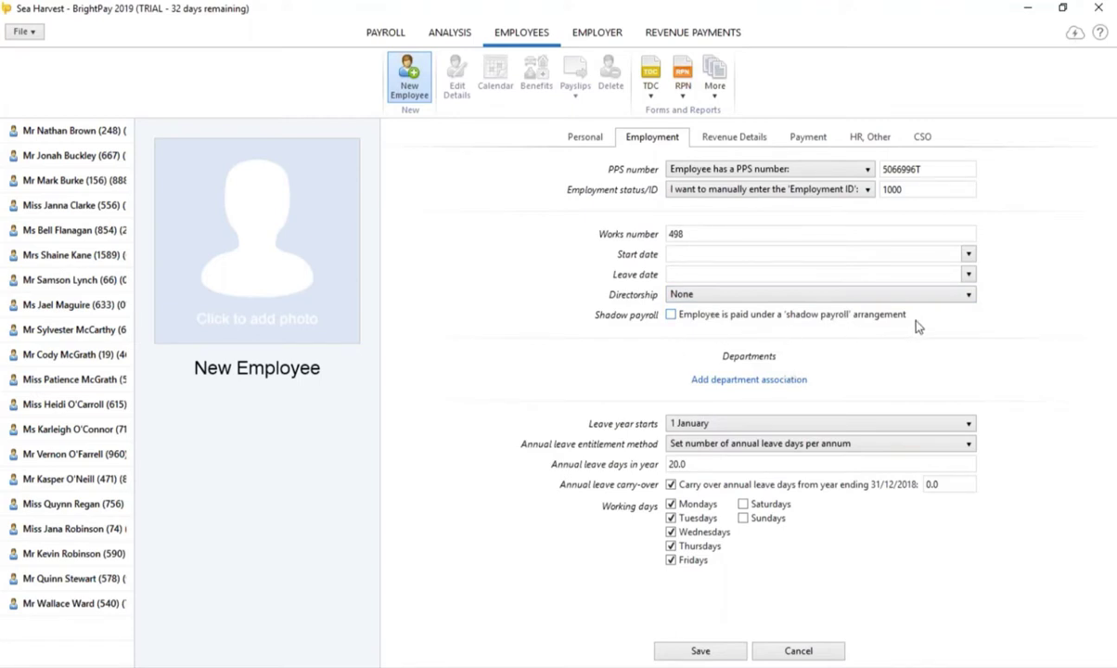
left_click(782, 381)
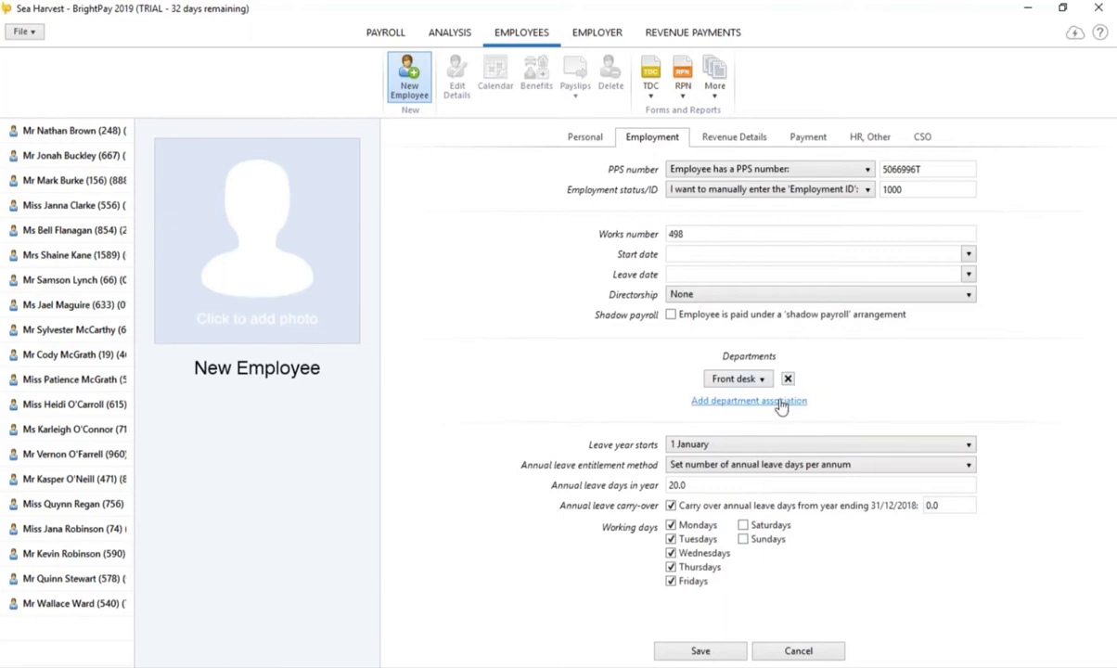
Step: Weight departments 78% Front desk, 22% Marketing and base annual leave on 8% of irregular hours
left_click(781, 402)
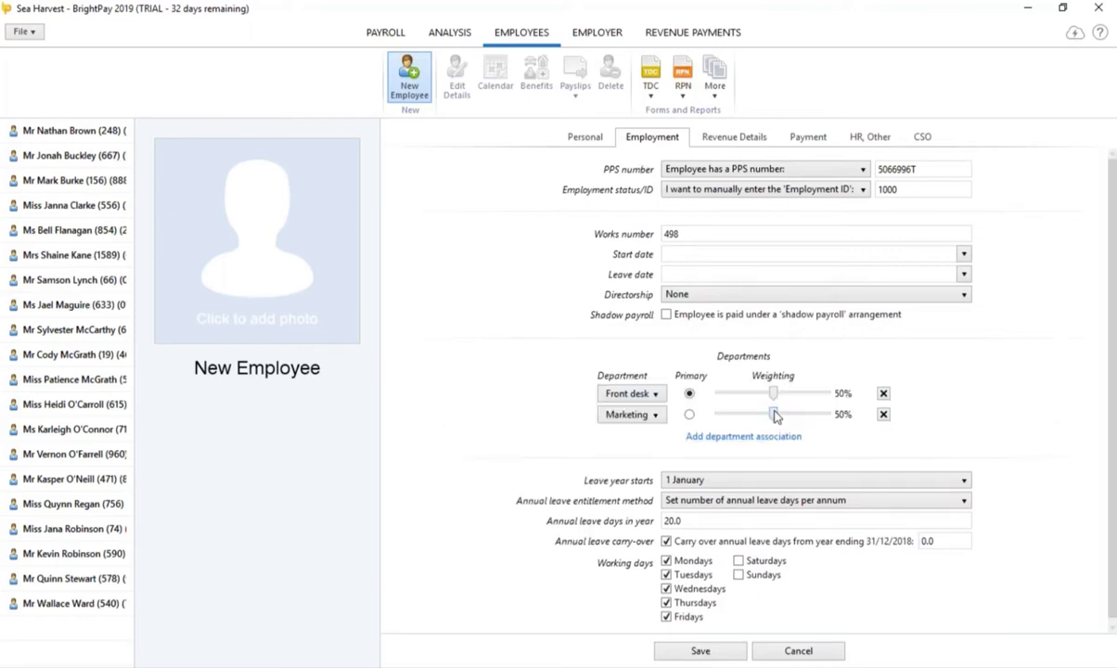
left_click_drag(776, 417, 742, 417)
left_click(726, 502)
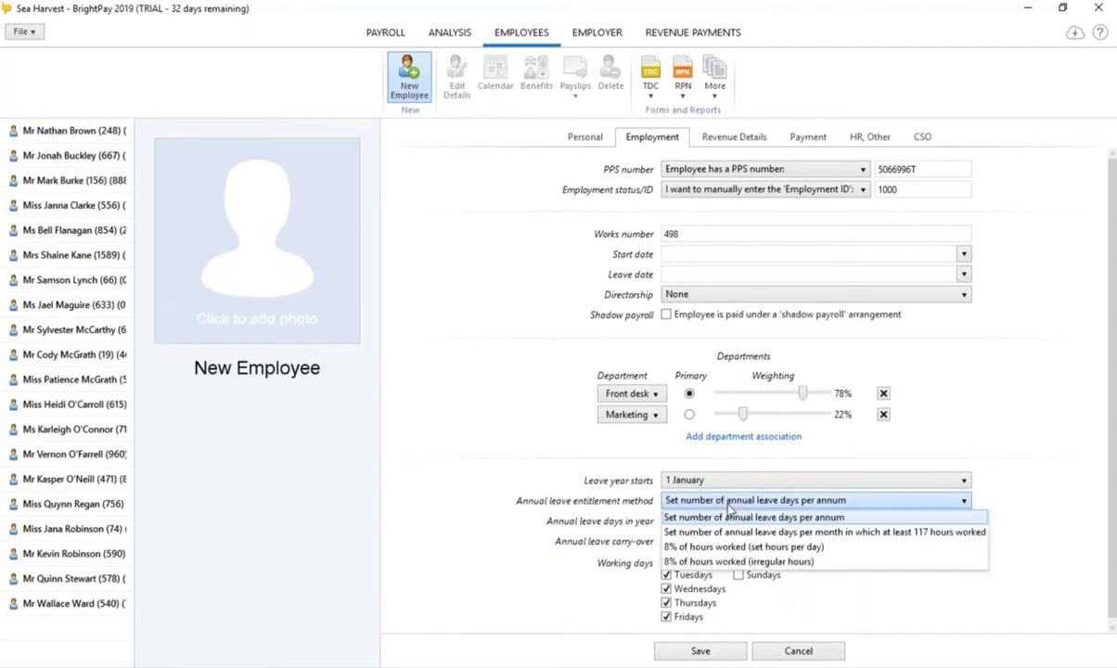
left_click(742, 562)
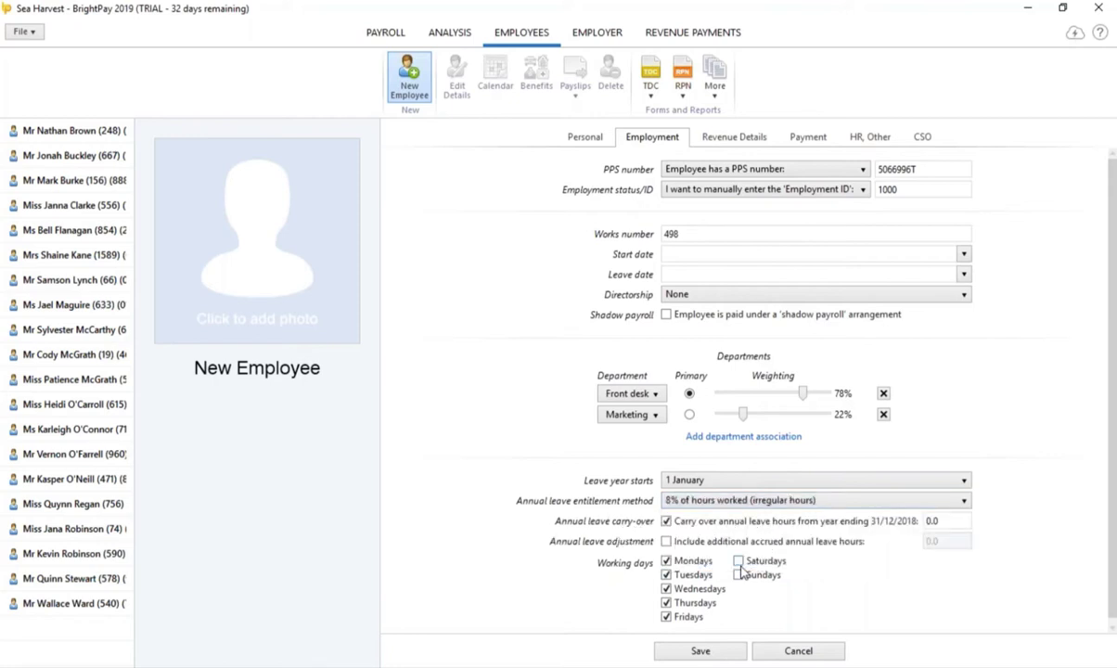
left_click(738, 574)
left_click(667, 542)
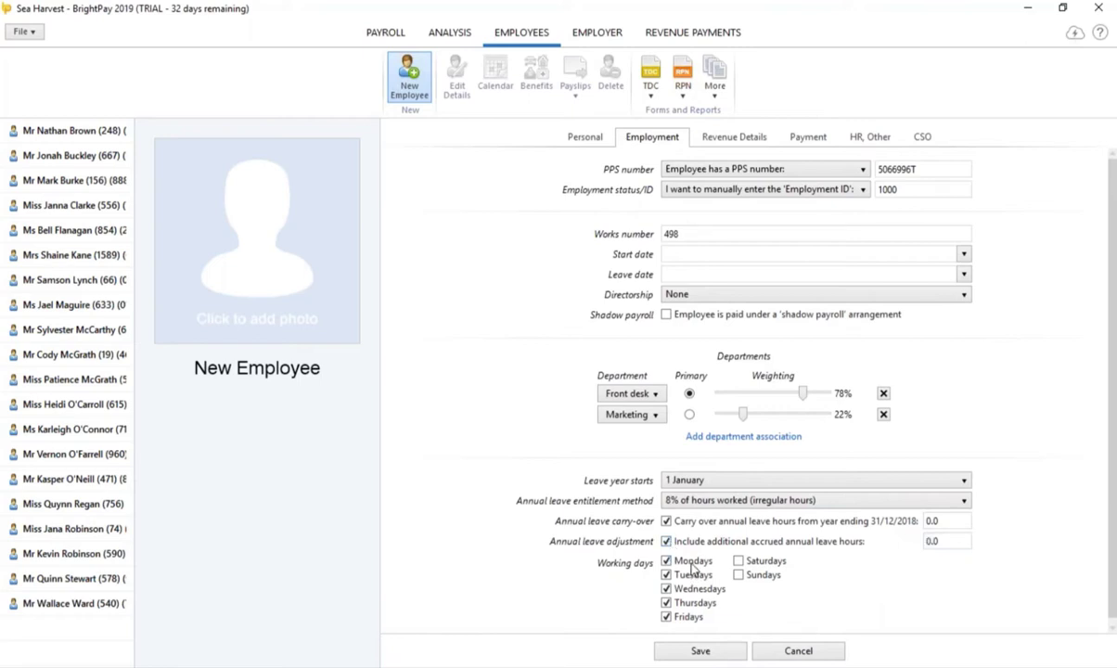
left_click(667, 542)
left_click(738, 139)
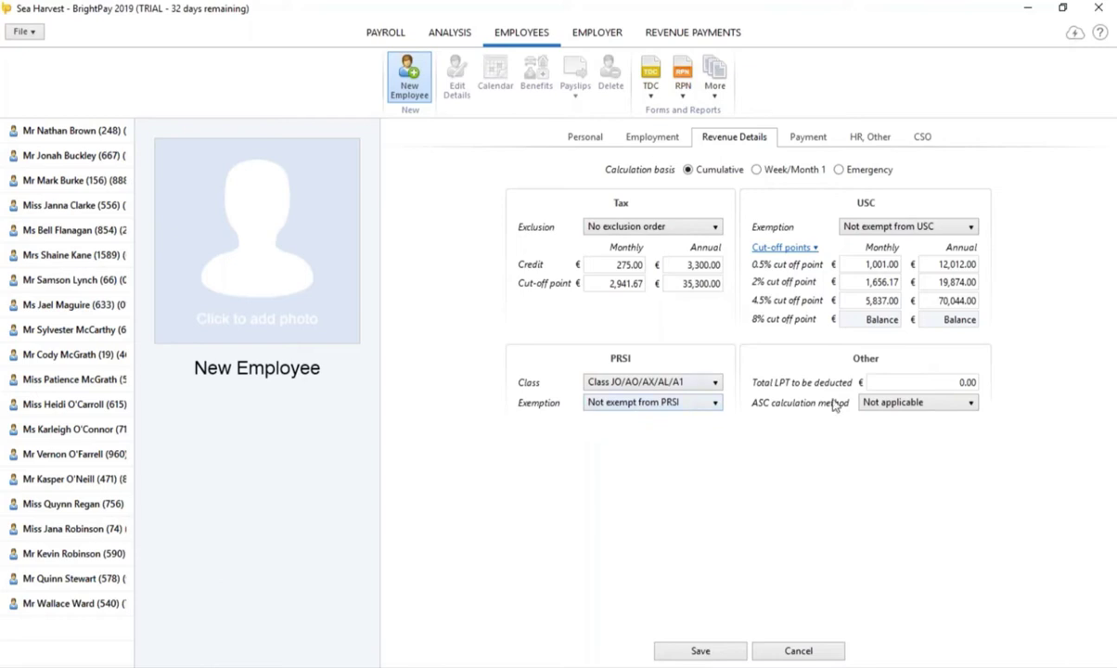
Step: Set the employee's total LPT to be deducted to €500
left_click(921, 381)
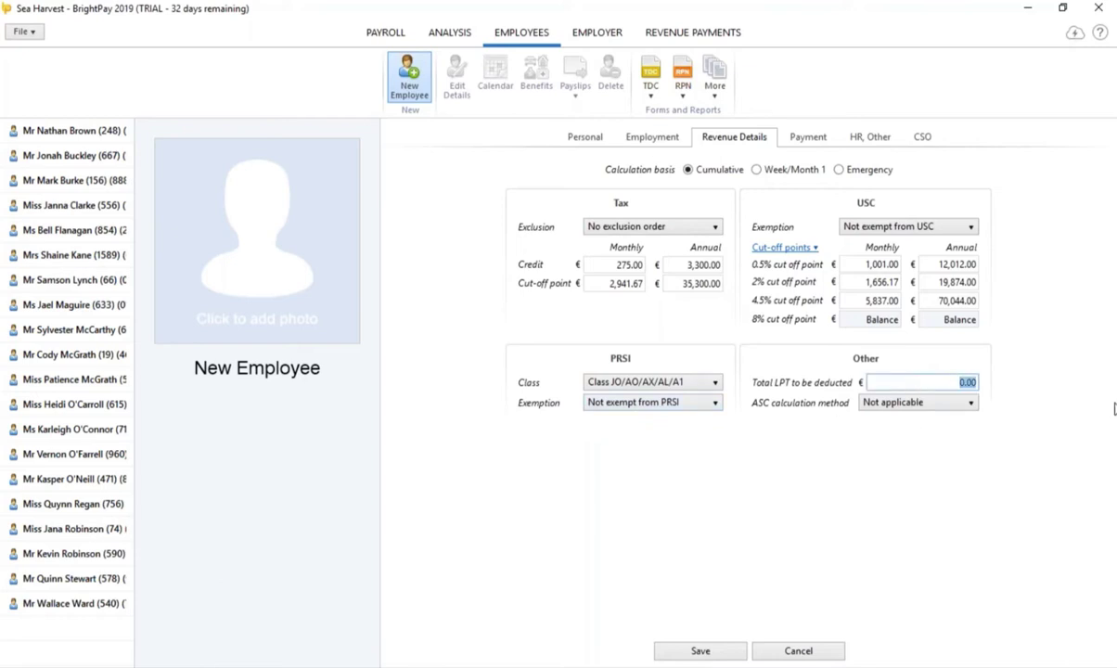
type("500")
key("Tab")
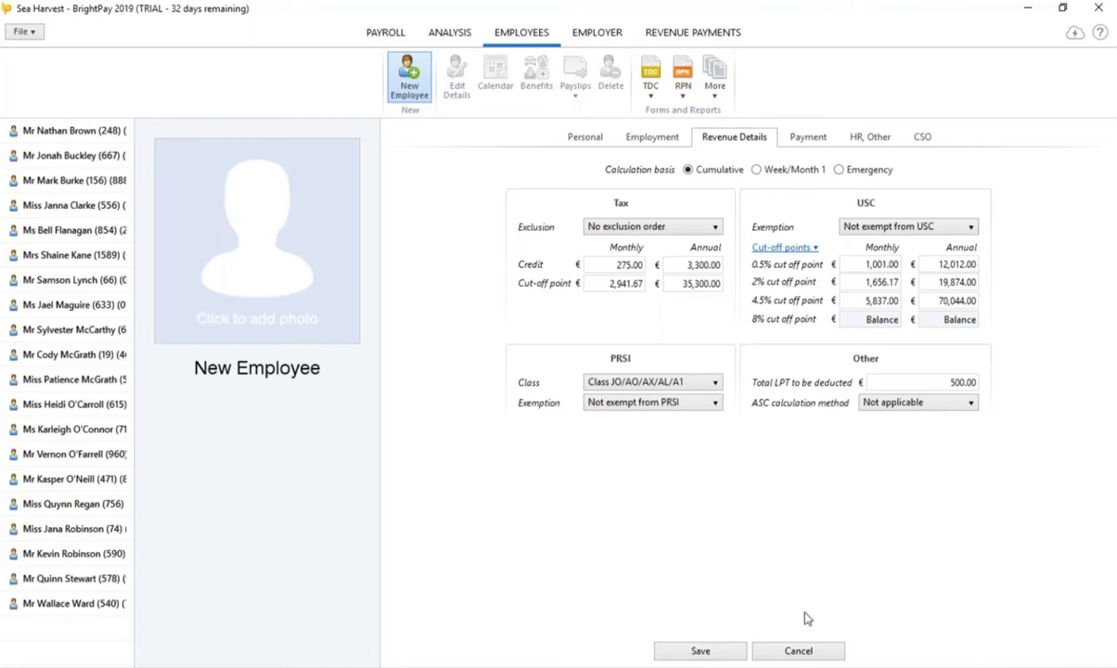
Step: Pay the employee 4-weekly, worked out on an hourly rate, by credit transfer
left_click(804, 136)
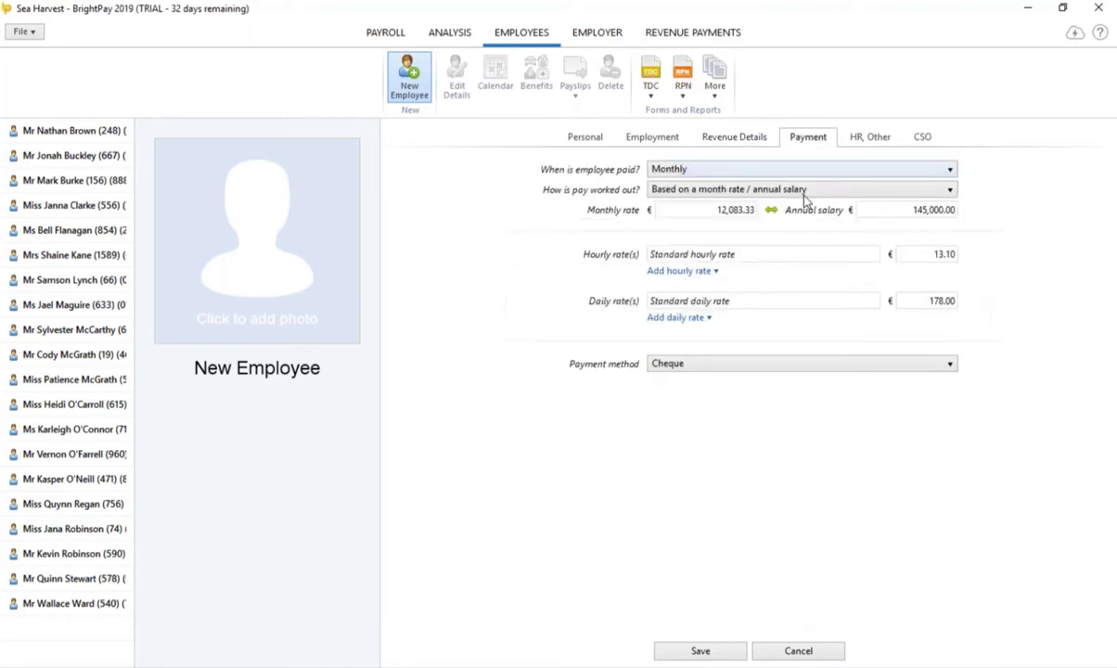
left_click(790, 171)
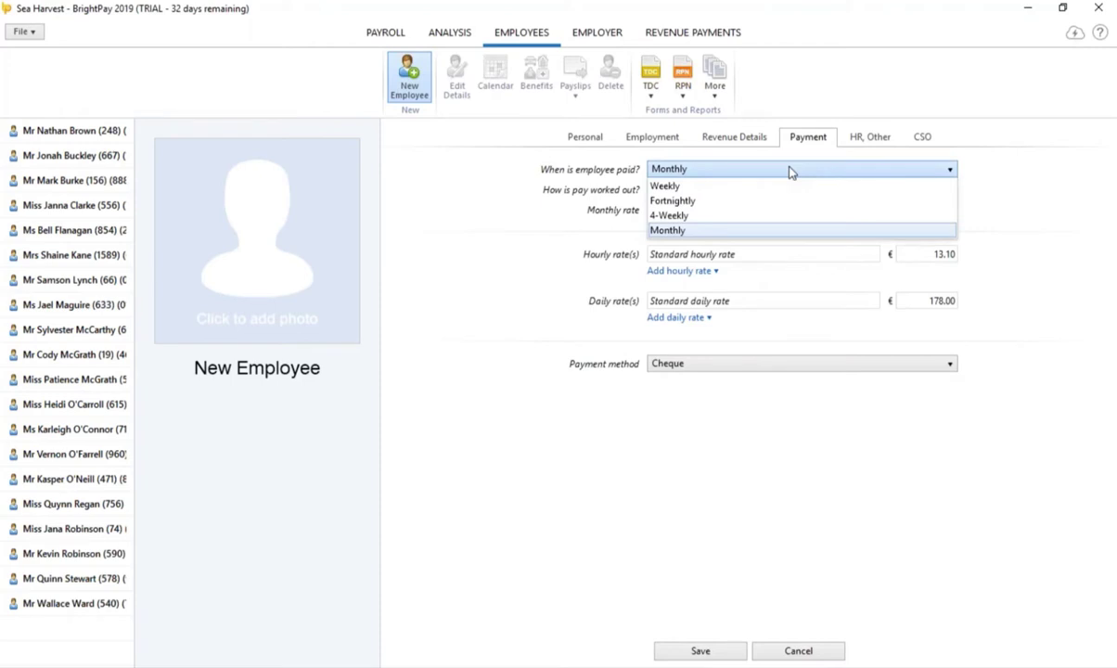
left_click(695, 215)
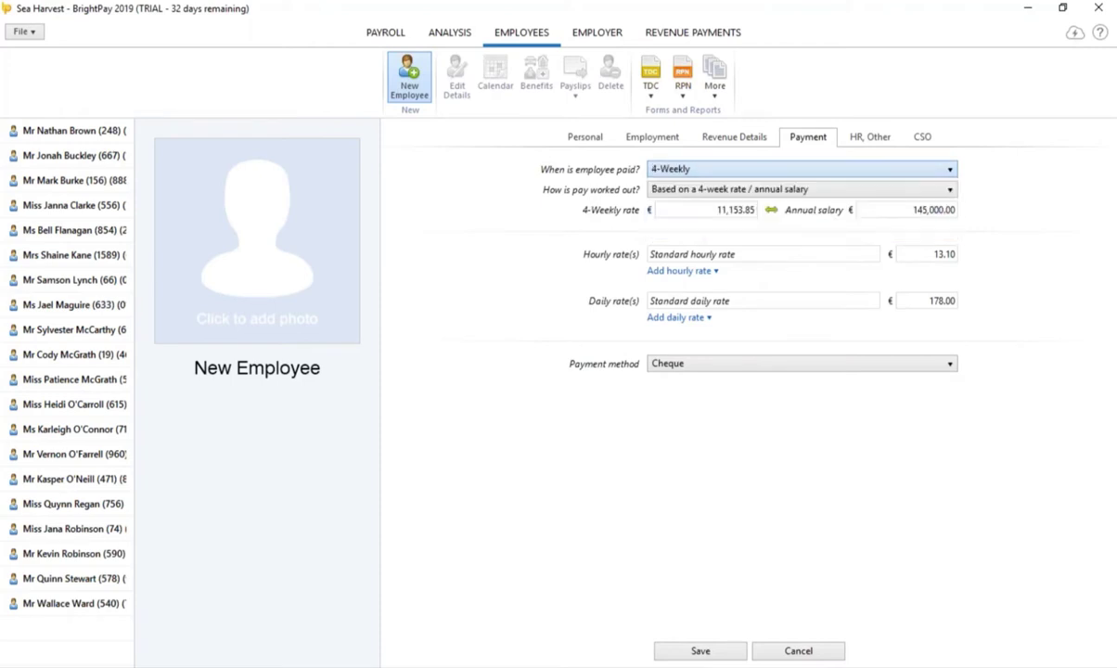
left_click(948, 190)
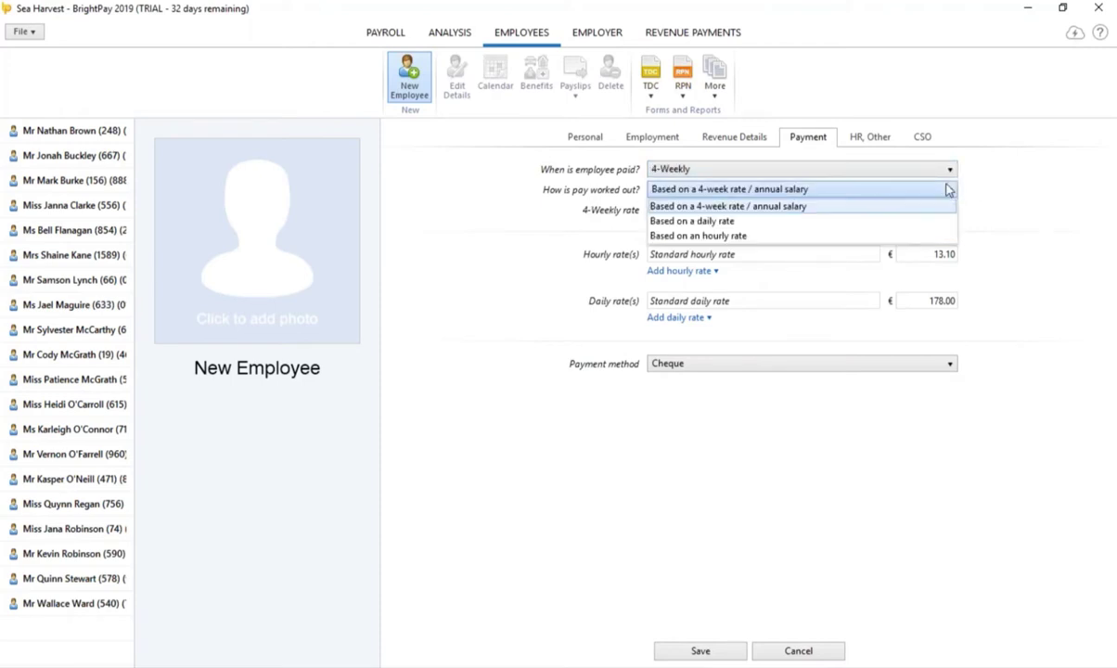
left_click(843, 238)
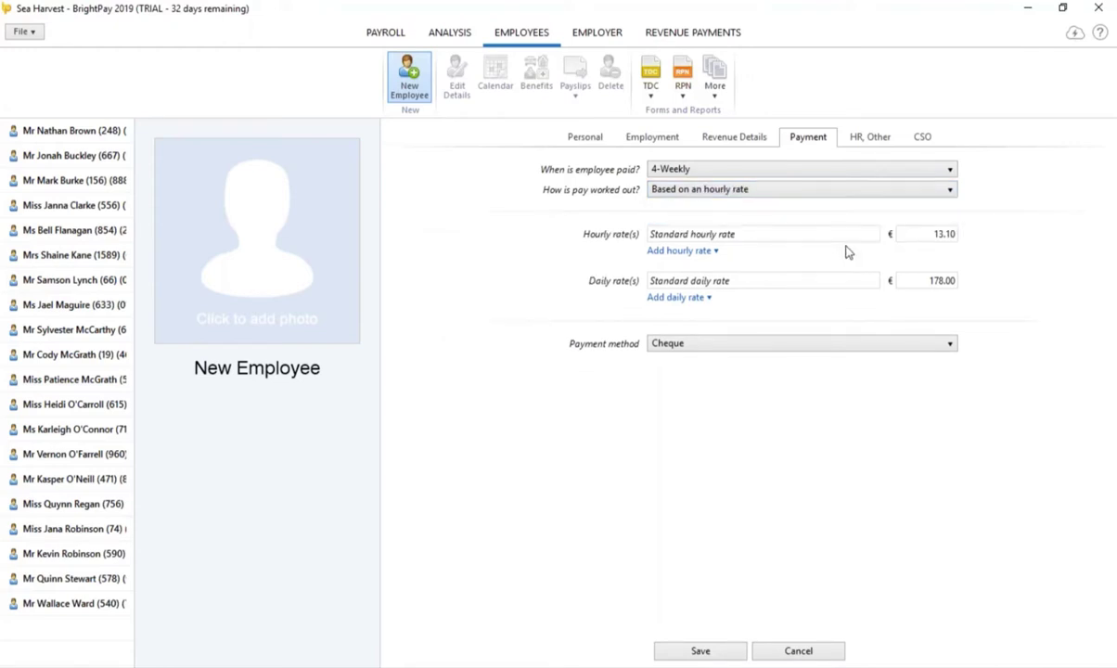
left_click(750, 345)
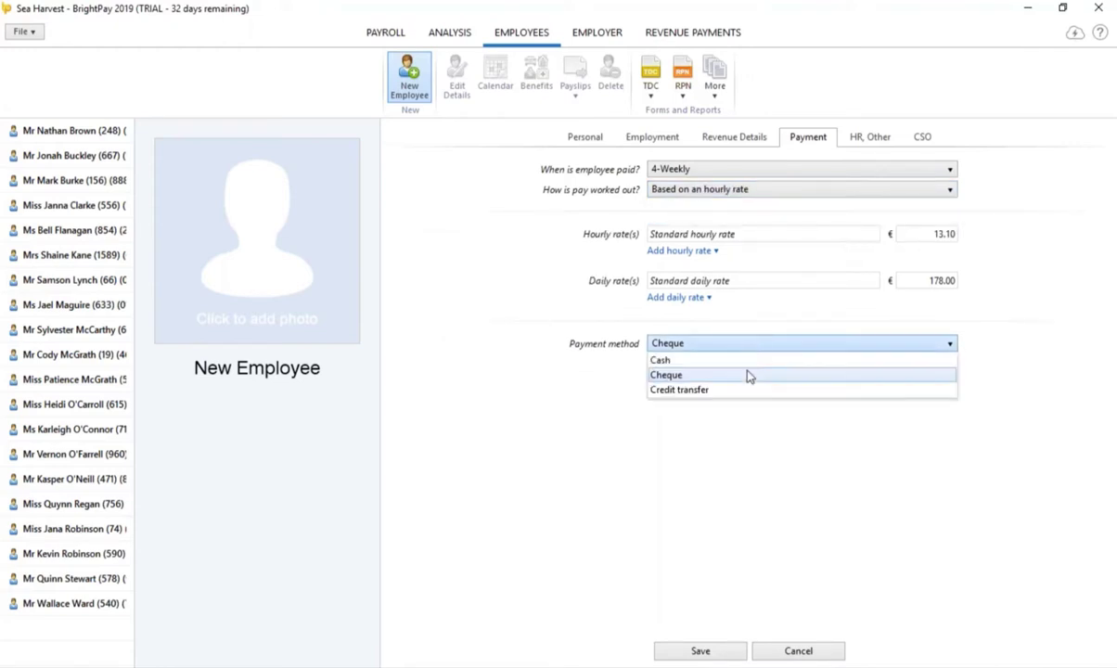
left_click(741, 388)
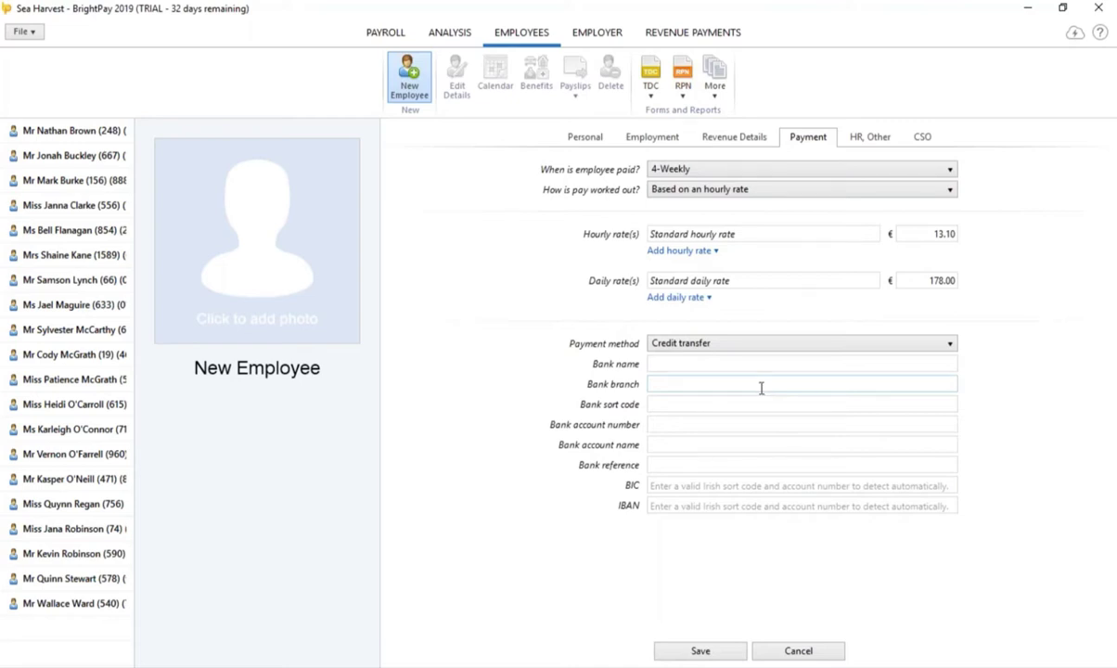
Step: Generate a random PDF password and mark the employee's details as confidential
left_click(869, 138)
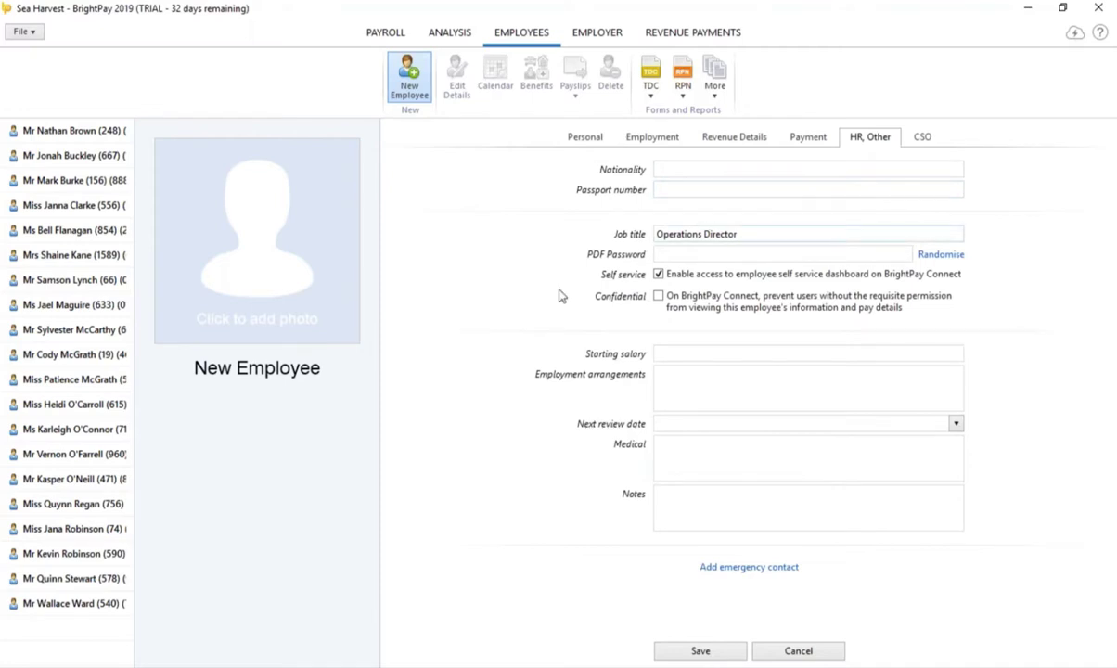
left_click(951, 255)
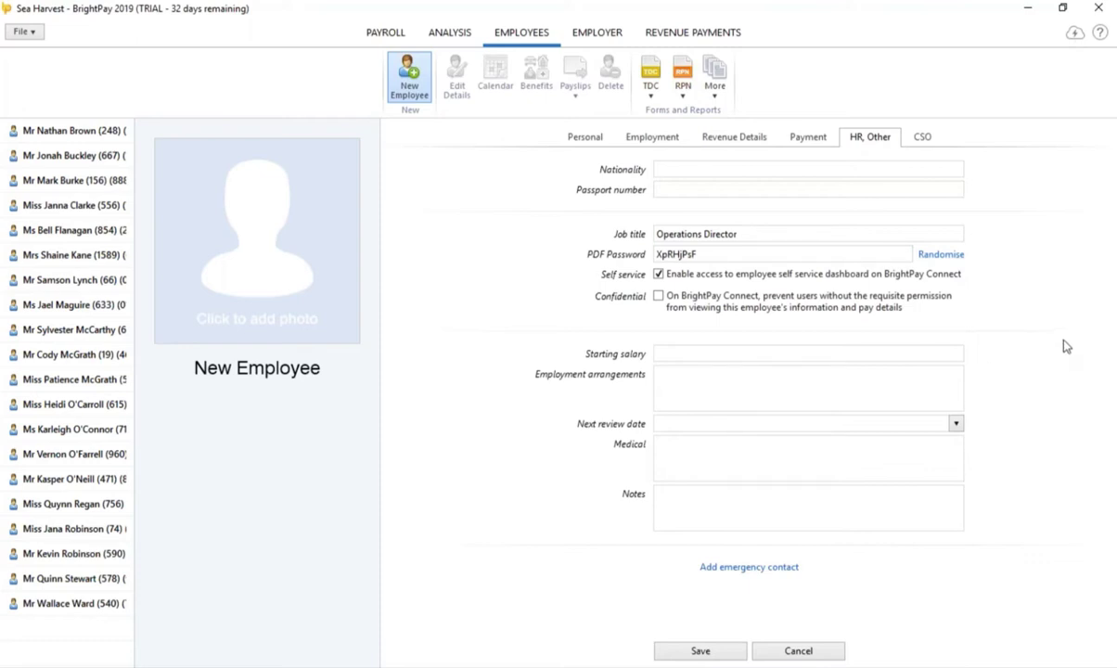
left_click(659, 296)
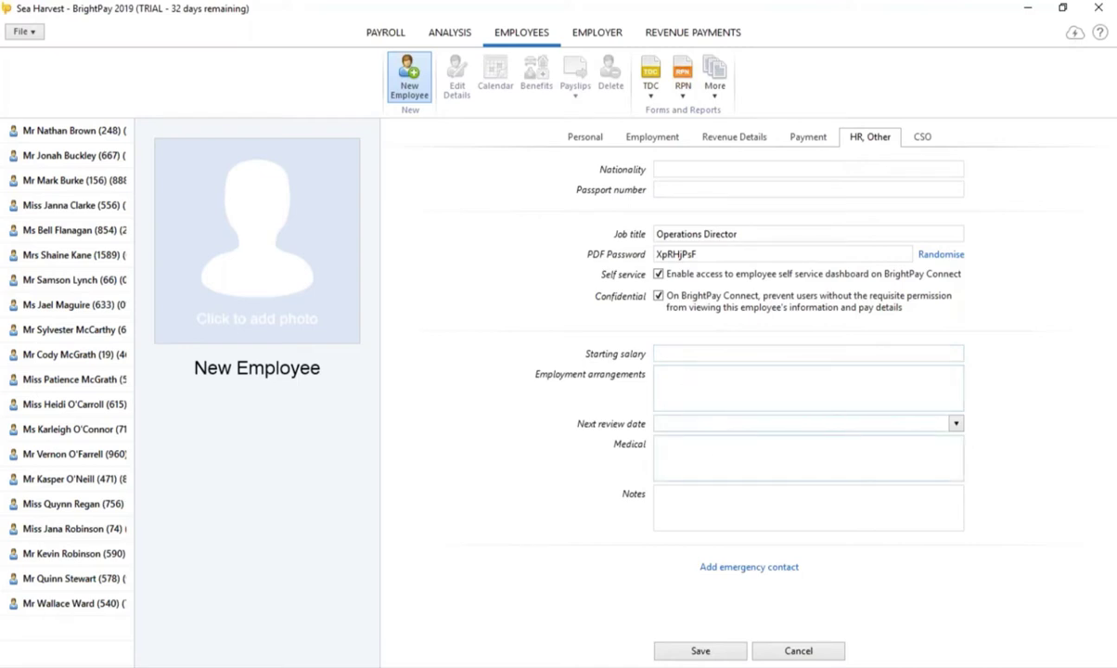
Step: Set CSO role Clerical/Sales/Service, job type Part-time, 20 hours per week, and save
left_click(924, 138)
left_click(803, 171)
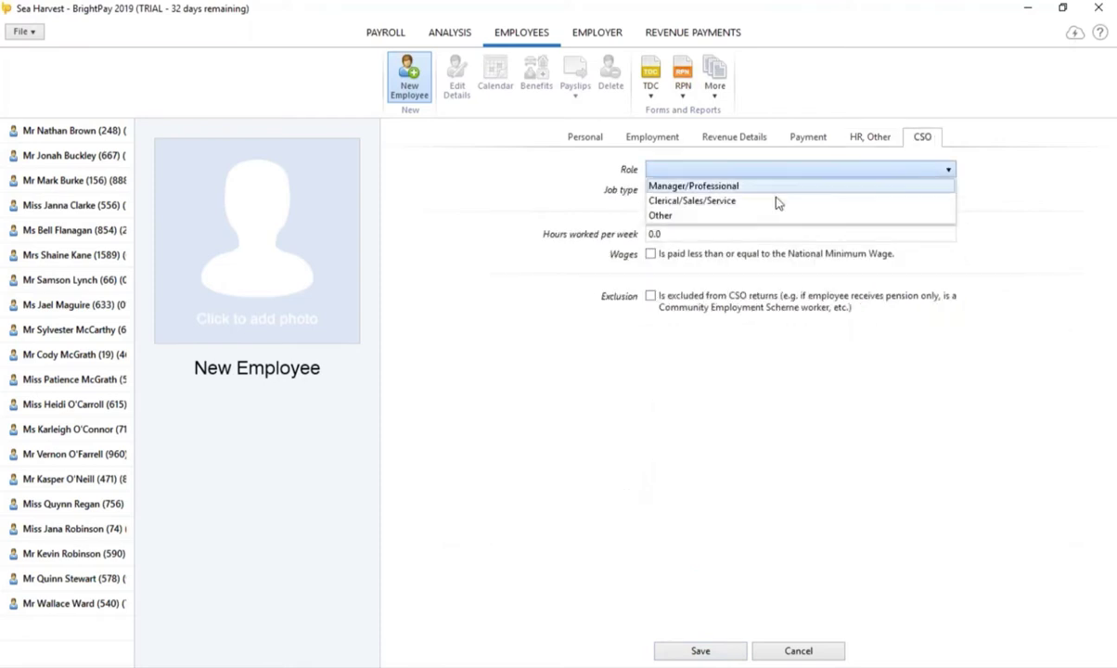
left_click(772, 202)
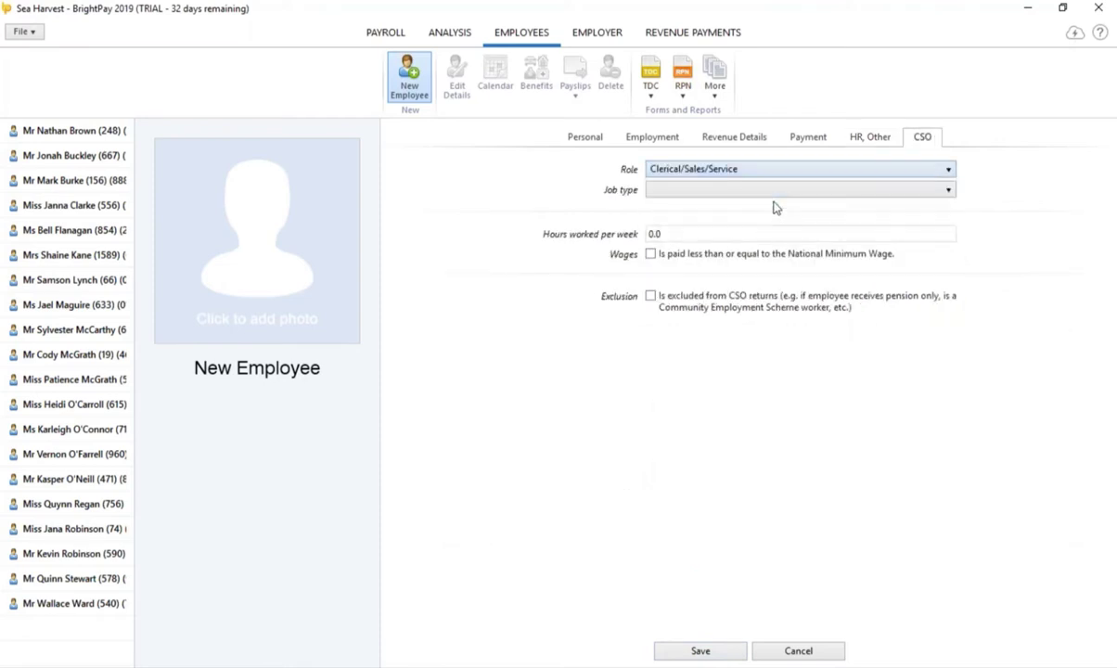
left_click(951, 193)
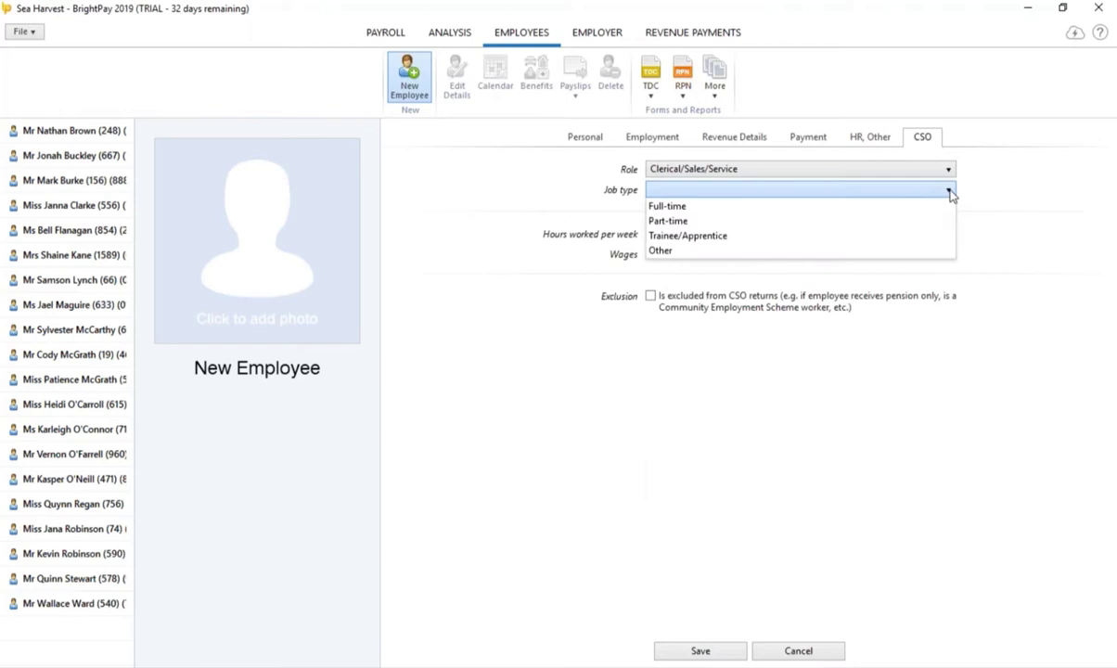
left_click(882, 223)
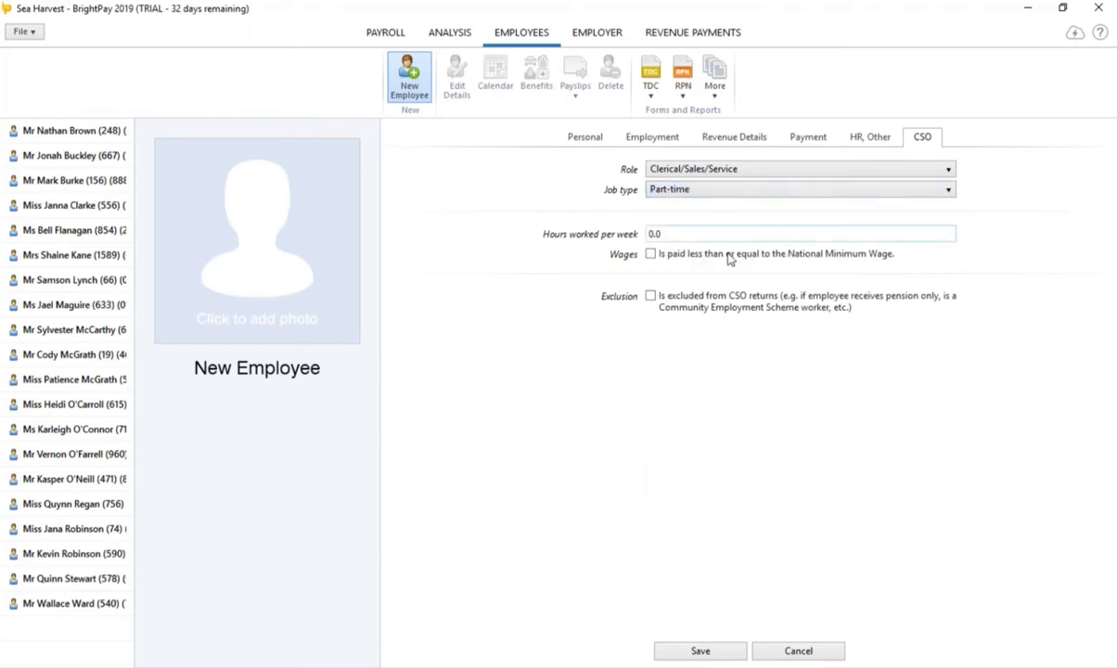
key("Tab")
type("20")
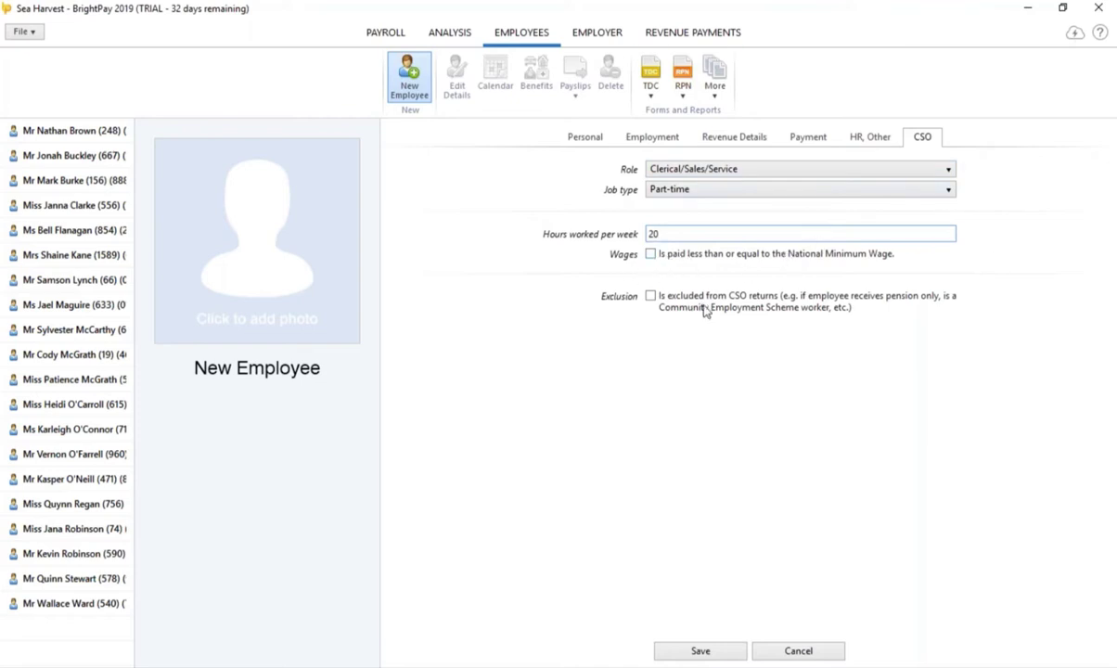
left_click(707, 656)
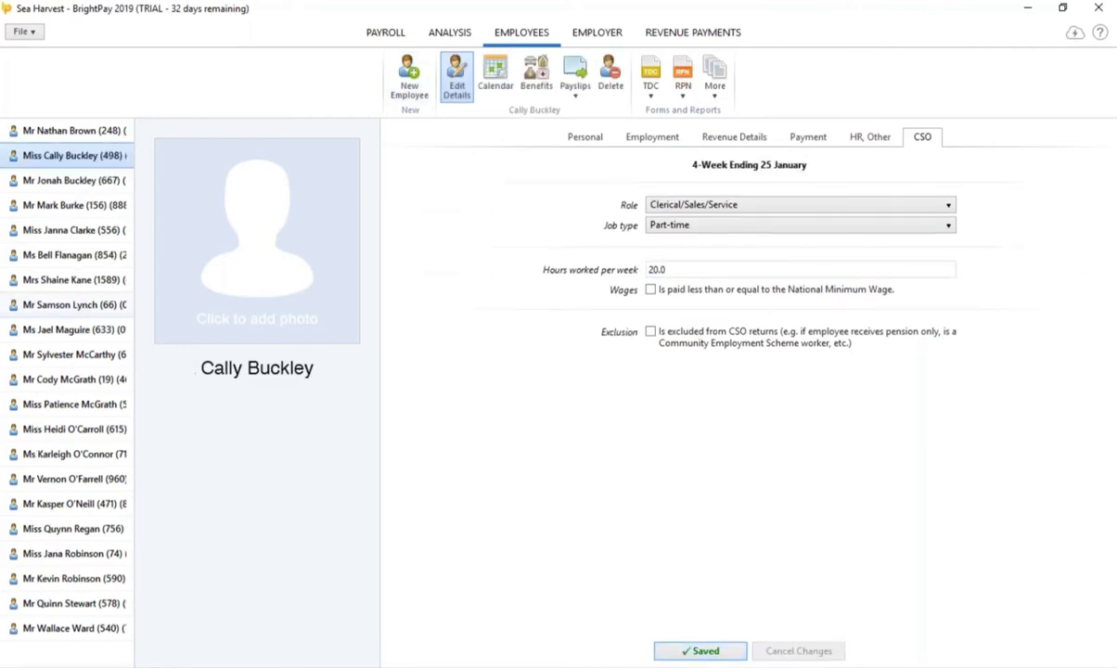
Step: Open the new employee's payslip for the first 4-week pay period
left_click(379, 41)
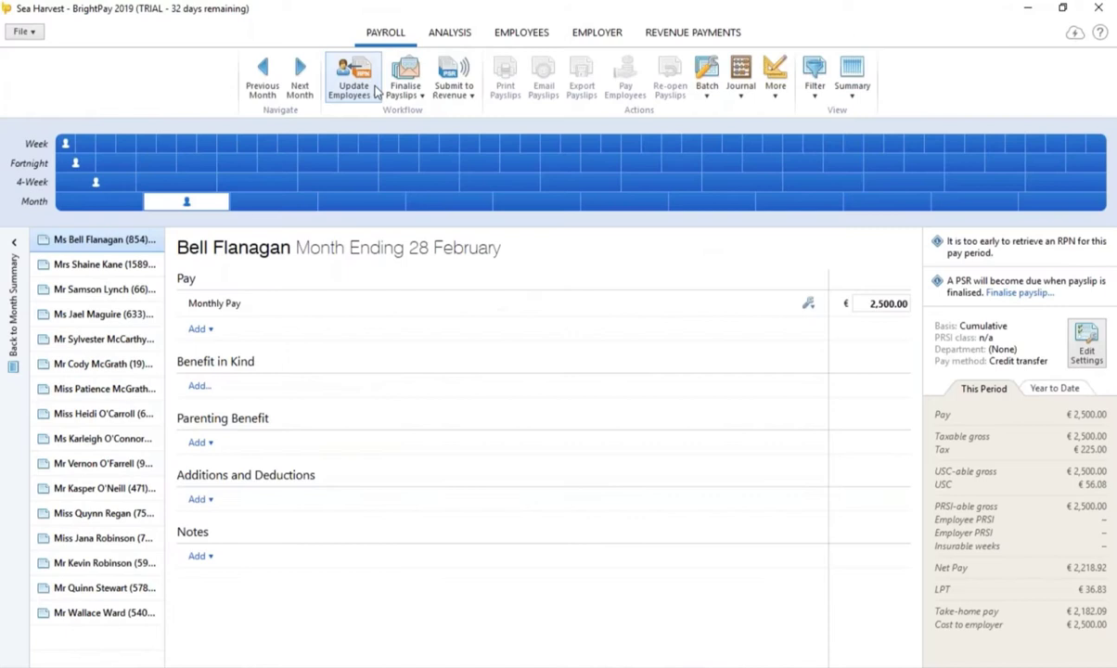
left_click(98, 185)
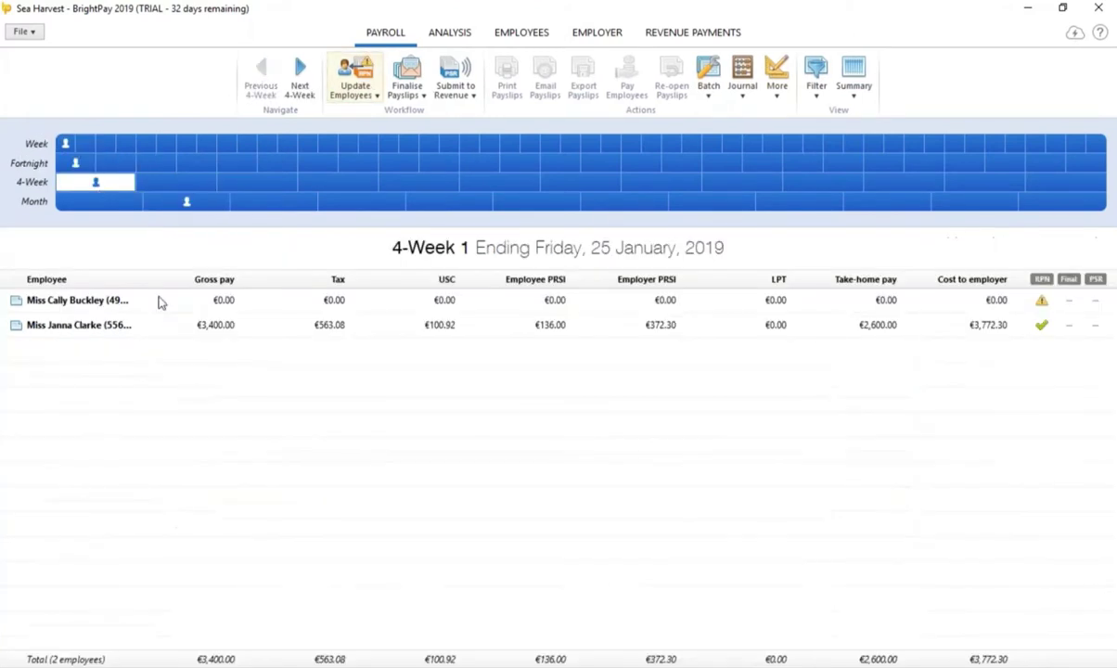
left_click(245, 309)
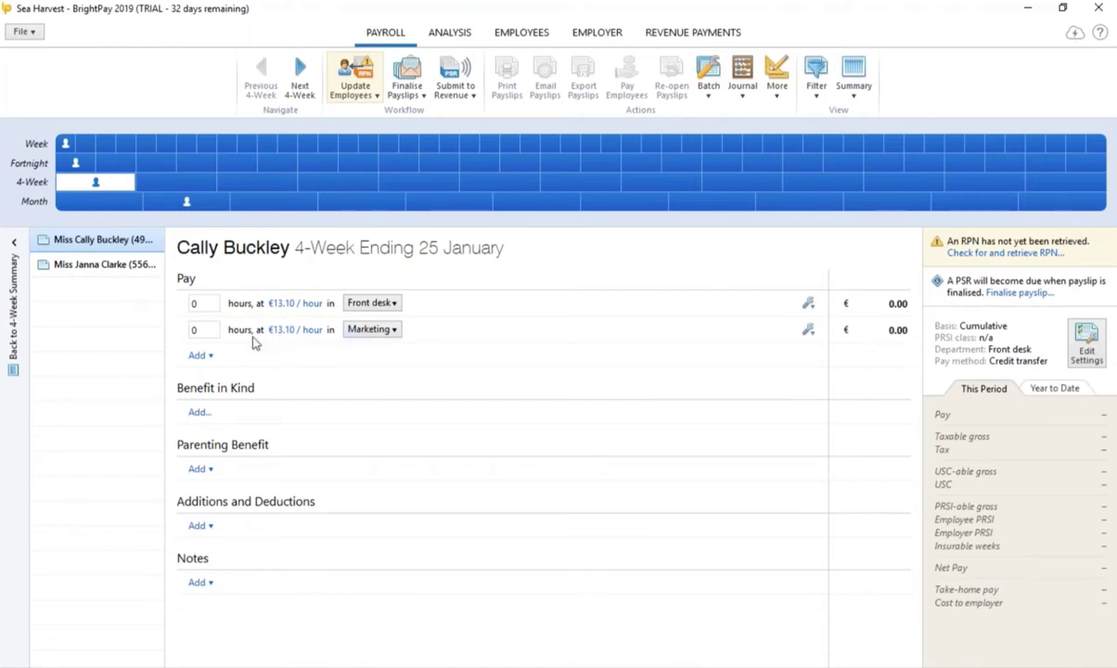
Step: Add an hourly pay line with a new 'sunday' overtime rate of €20.00
left_click(196, 358)
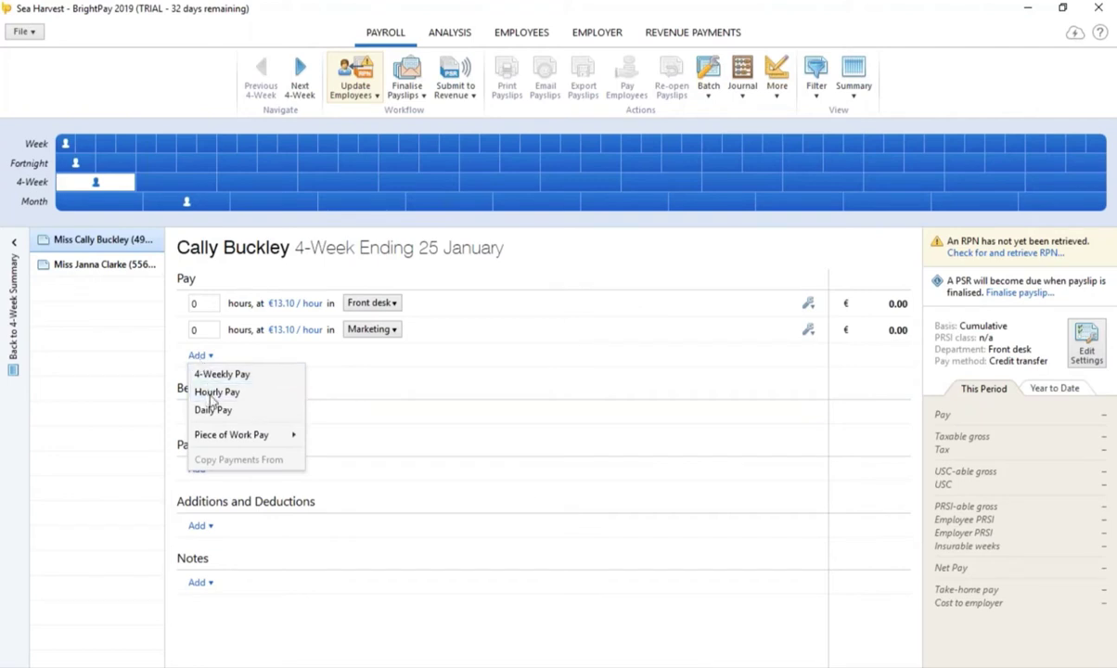
left_click(210, 394)
left_click(283, 357)
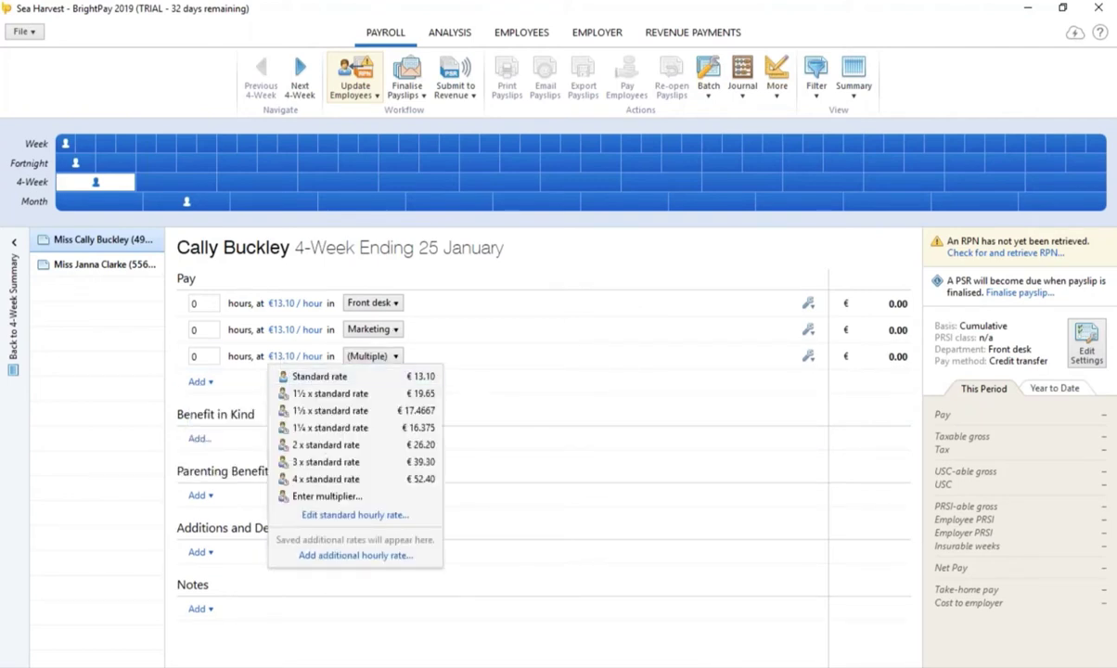
left_click(351, 557)
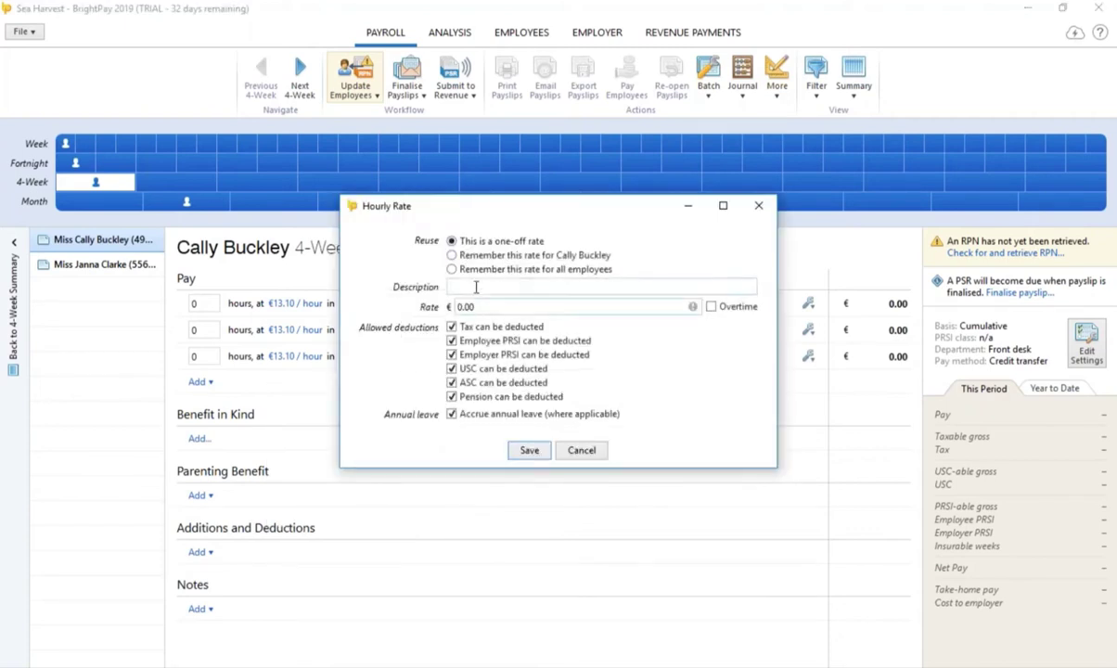
type("sunday")
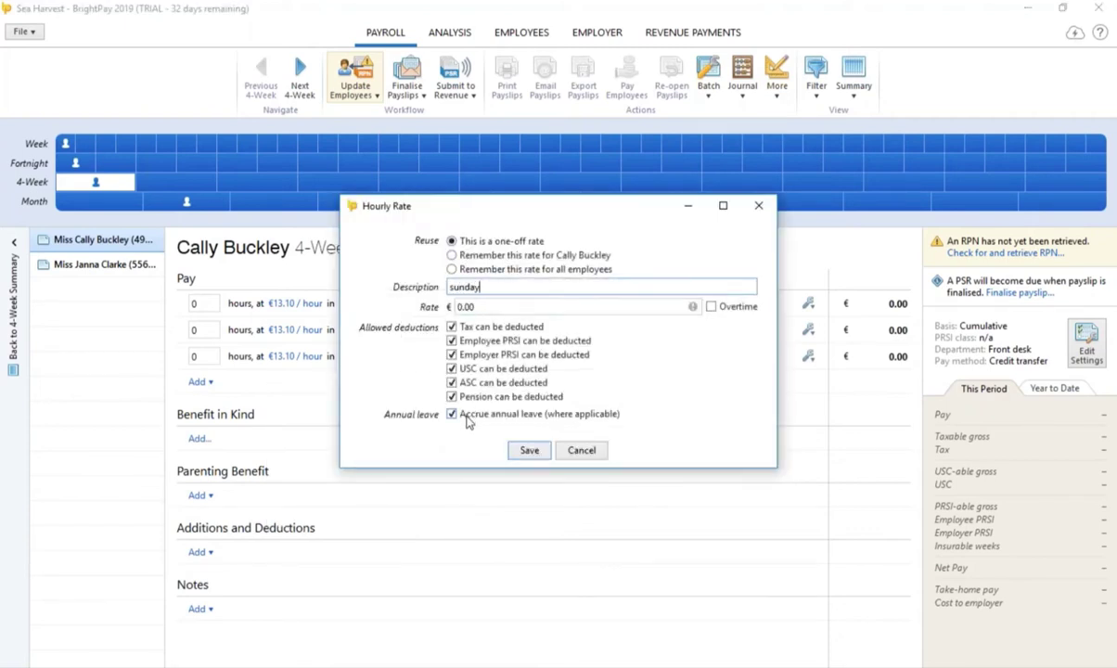
key("Tab")
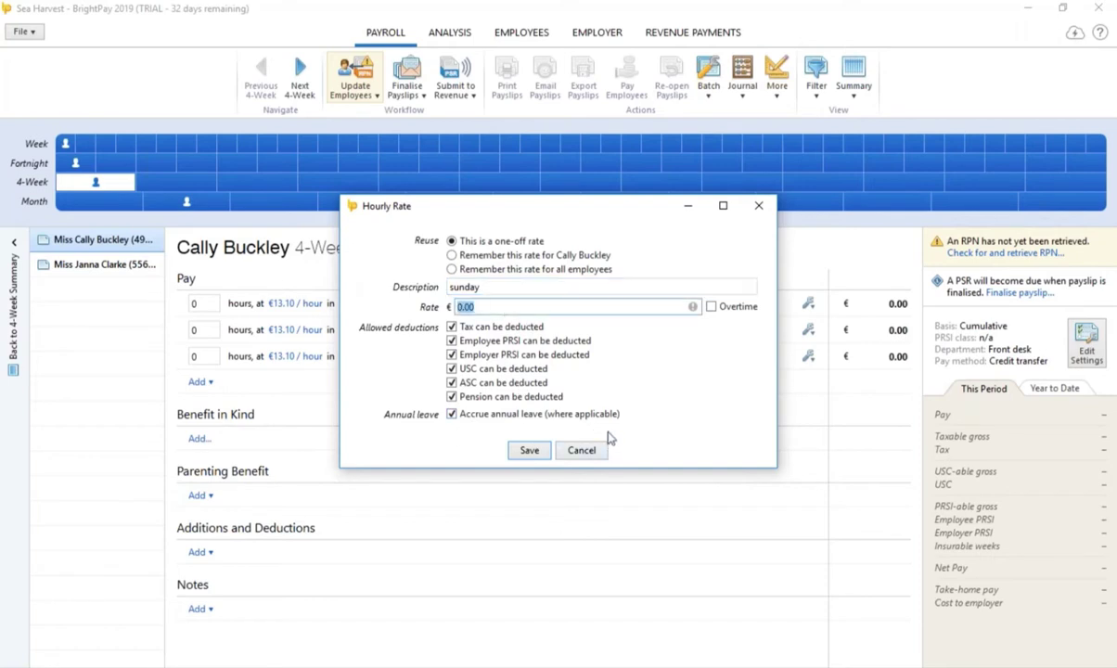
type("20.00")
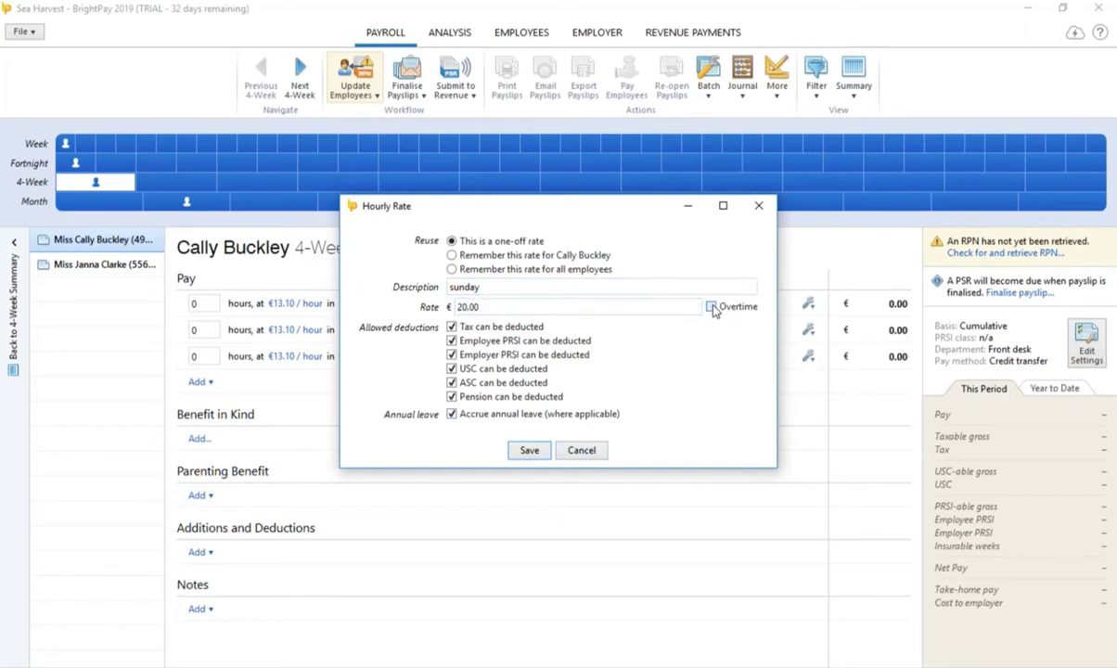
left_click(711, 307)
left_click(529, 451)
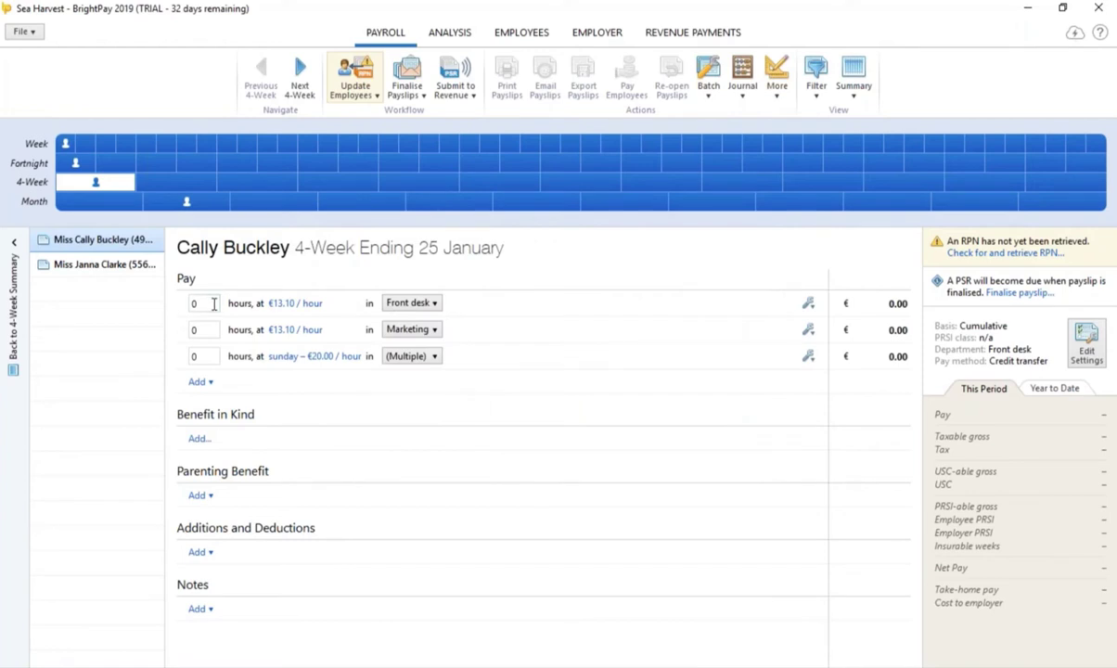
Step: Enter 15 Front desk hours, 20 Marketing hours and 8 sunday hours
type("15")
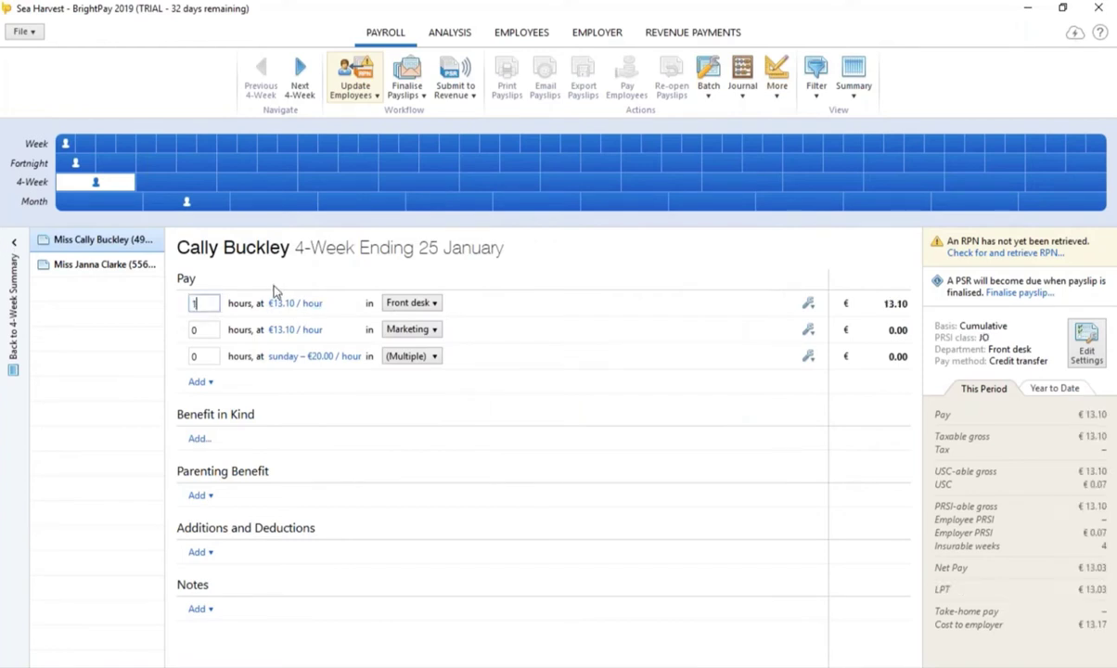
left_click(214, 331)
type("20")
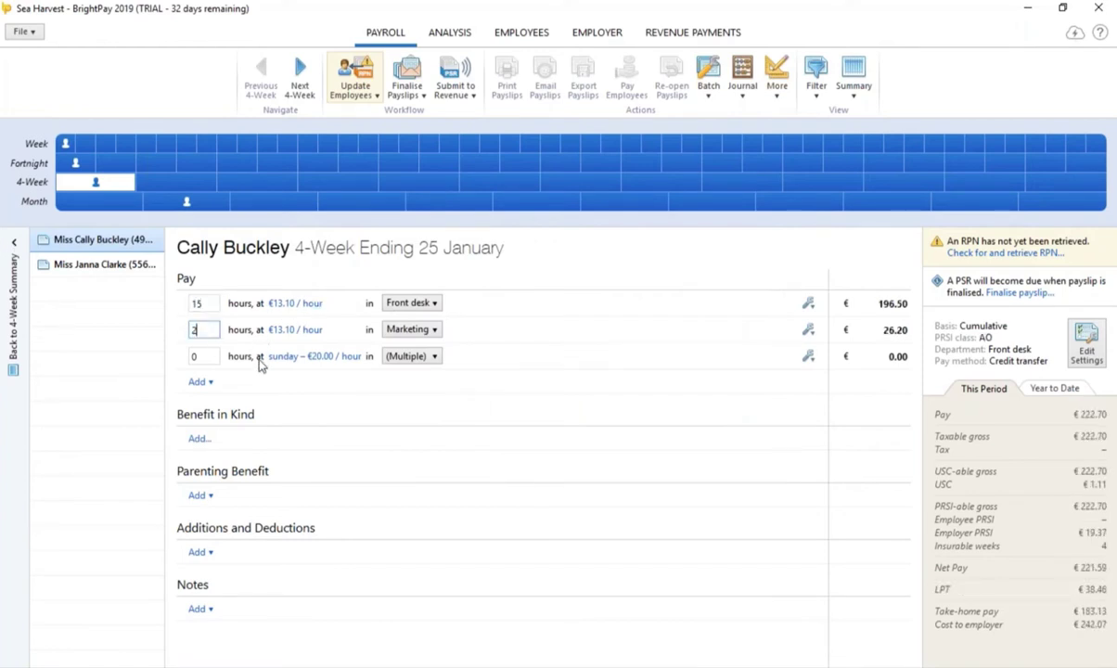
left_click(208, 355)
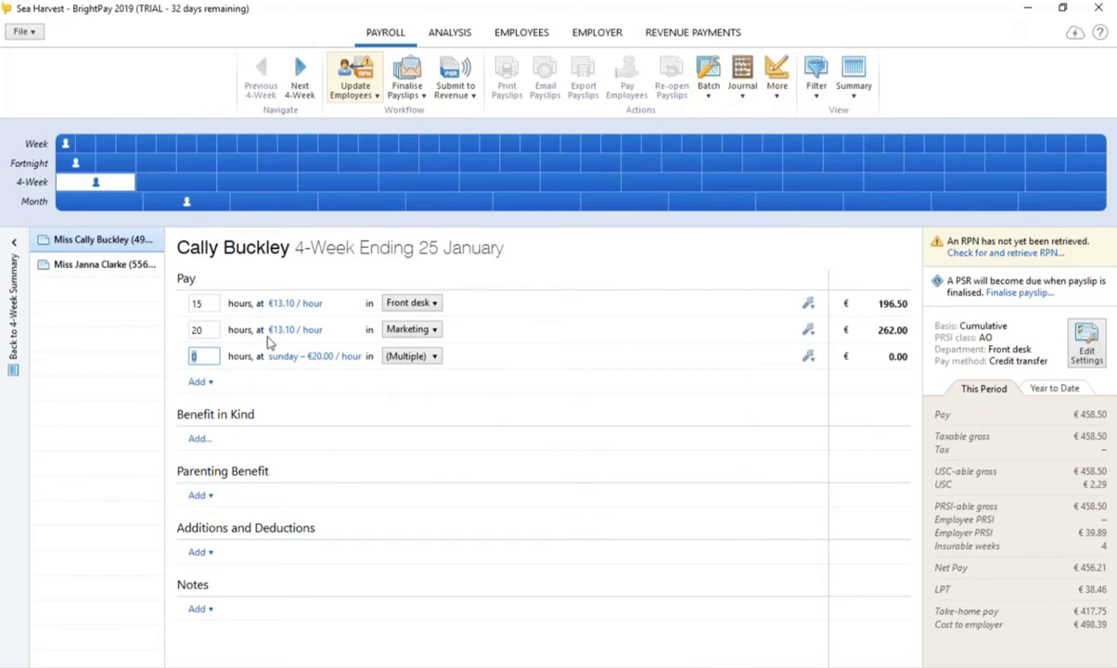
type("8")
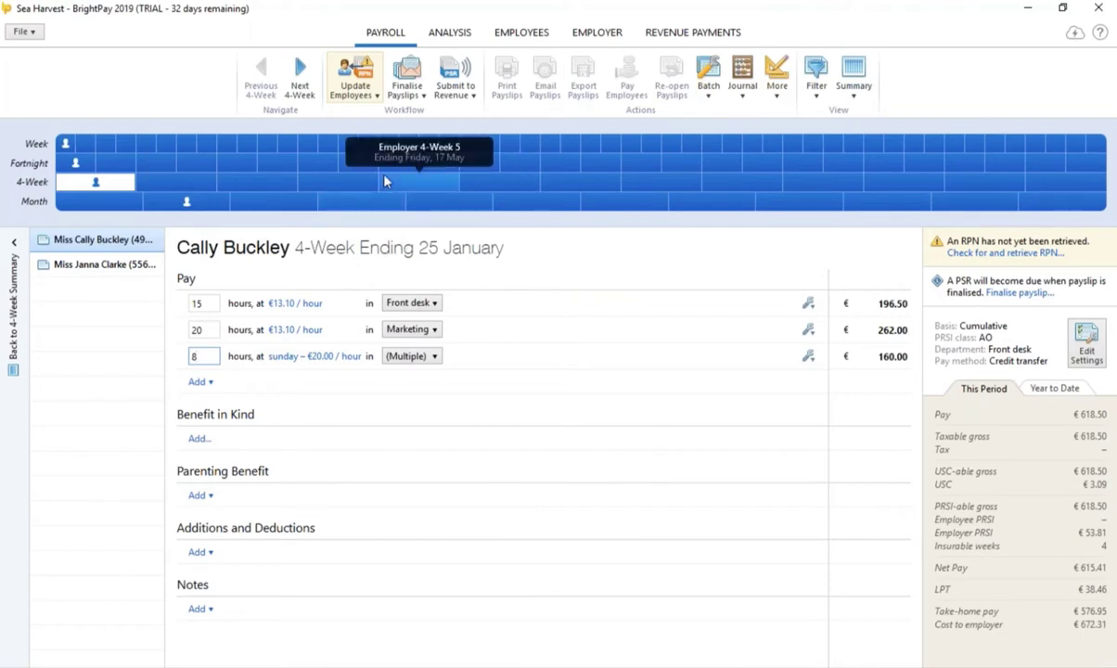
Step: Finalise both 4-week payslips ending 25 January, continuing despite the missing RPN
left_click(405, 88)
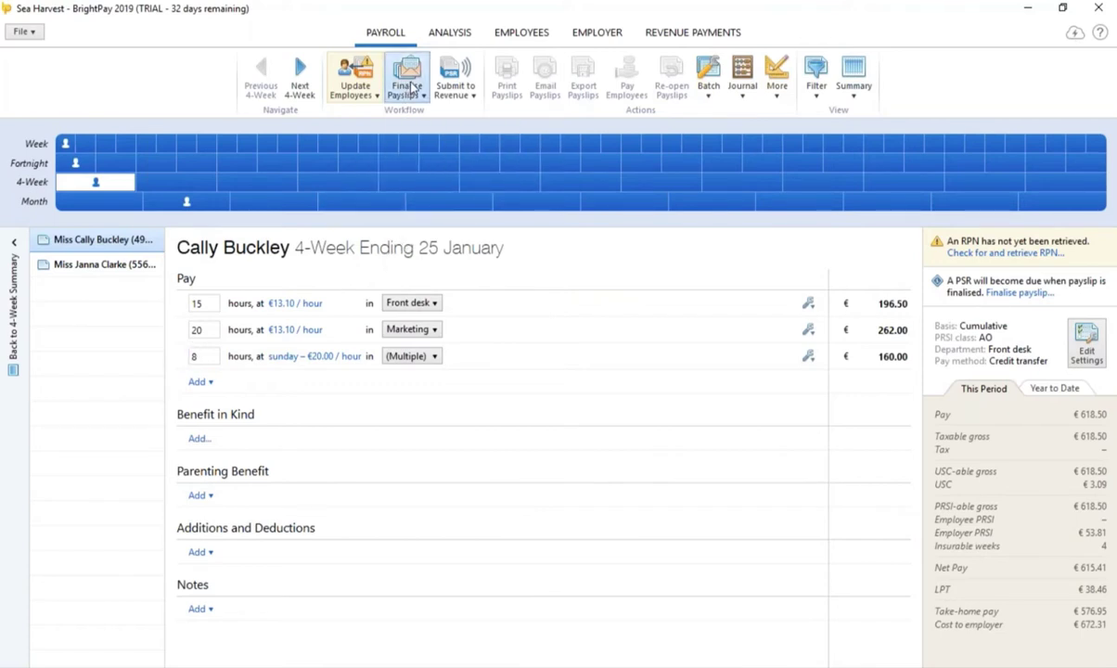
left_click(517, 251)
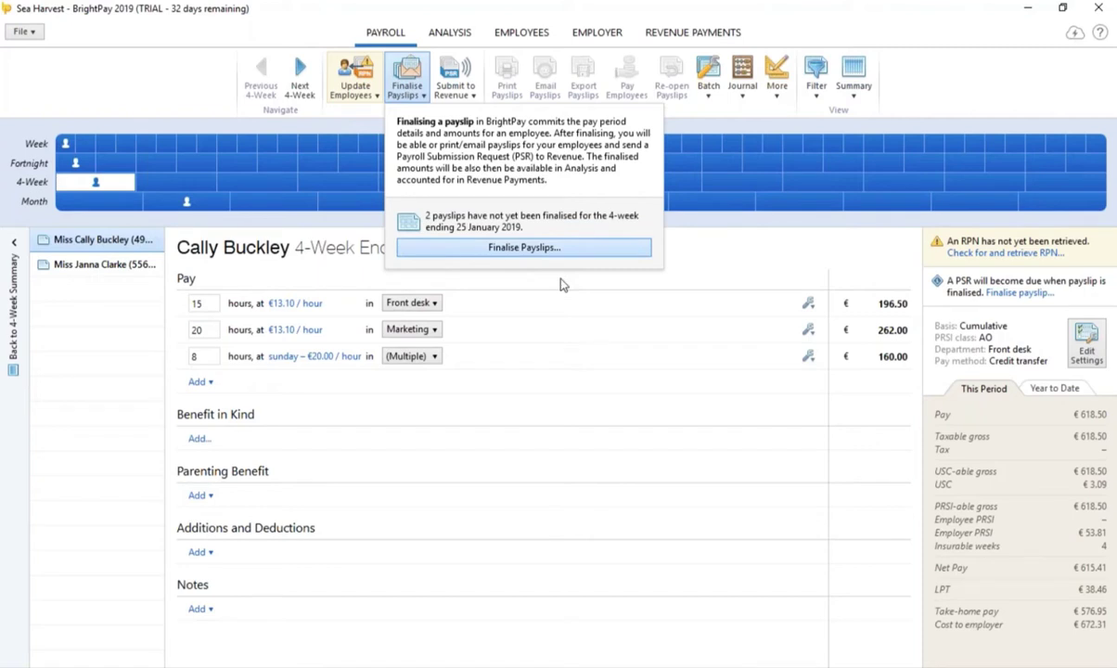
left_click(529, 550)
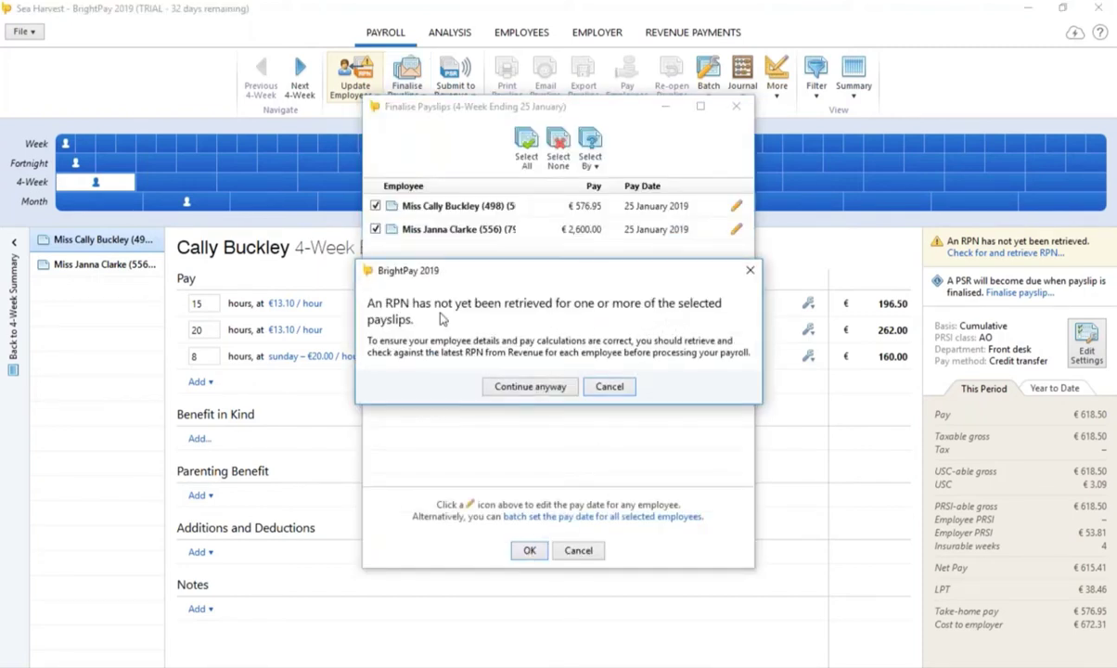
left_click(530, 387)
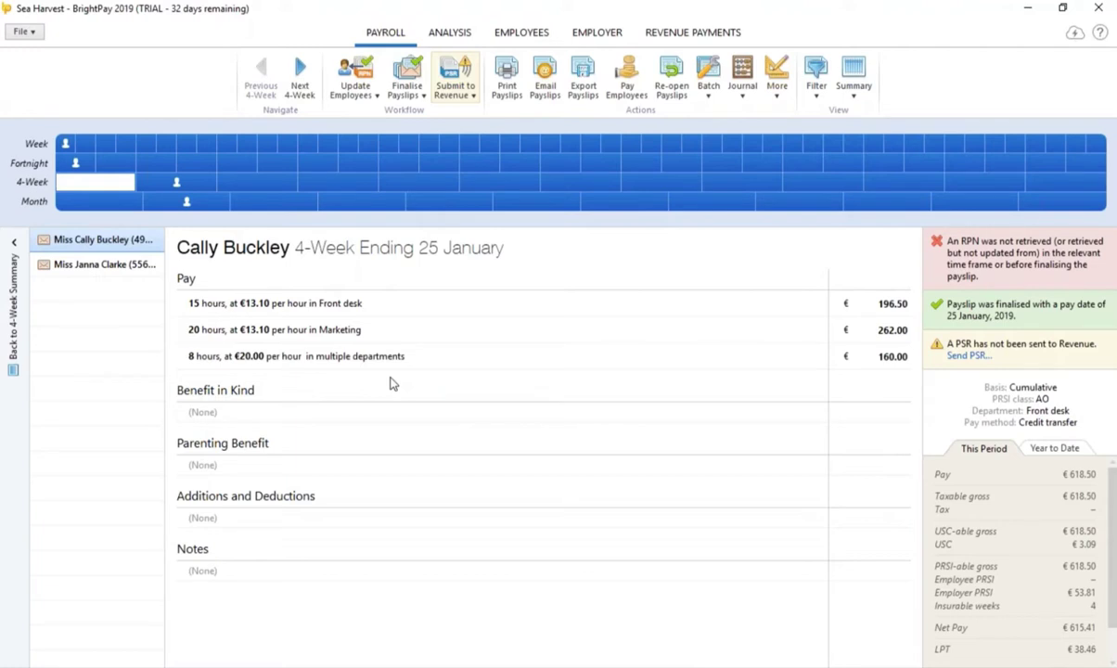
Step: Generate and view the Annual Leave Entitlement Summary for the employee, then close it
left_click(544, 34)
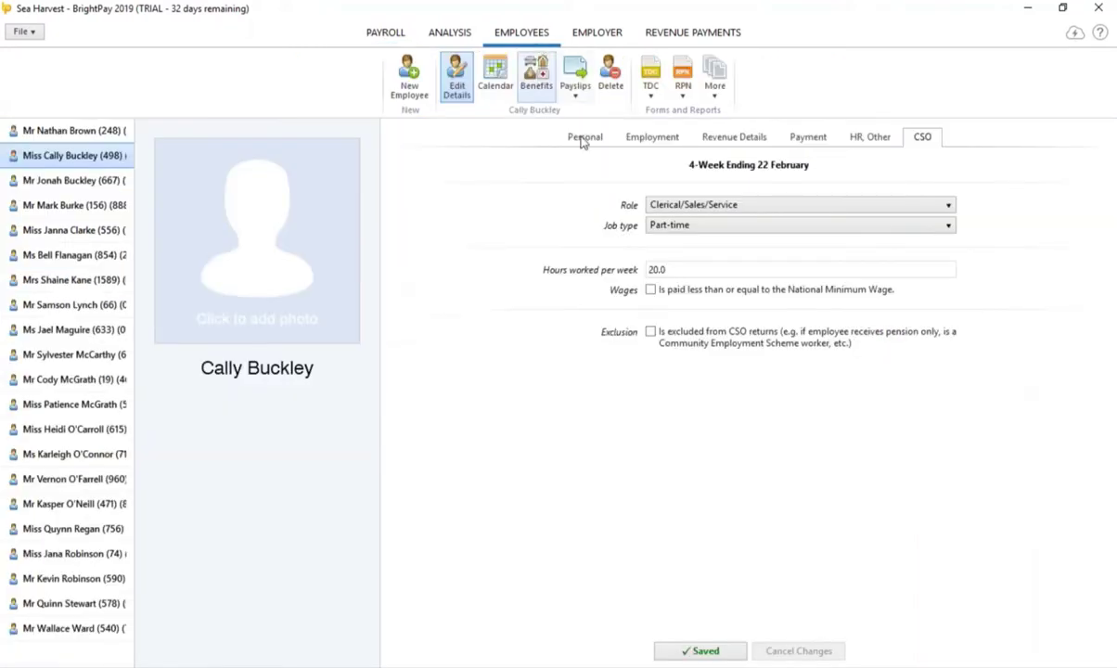
left_click(714, 90)
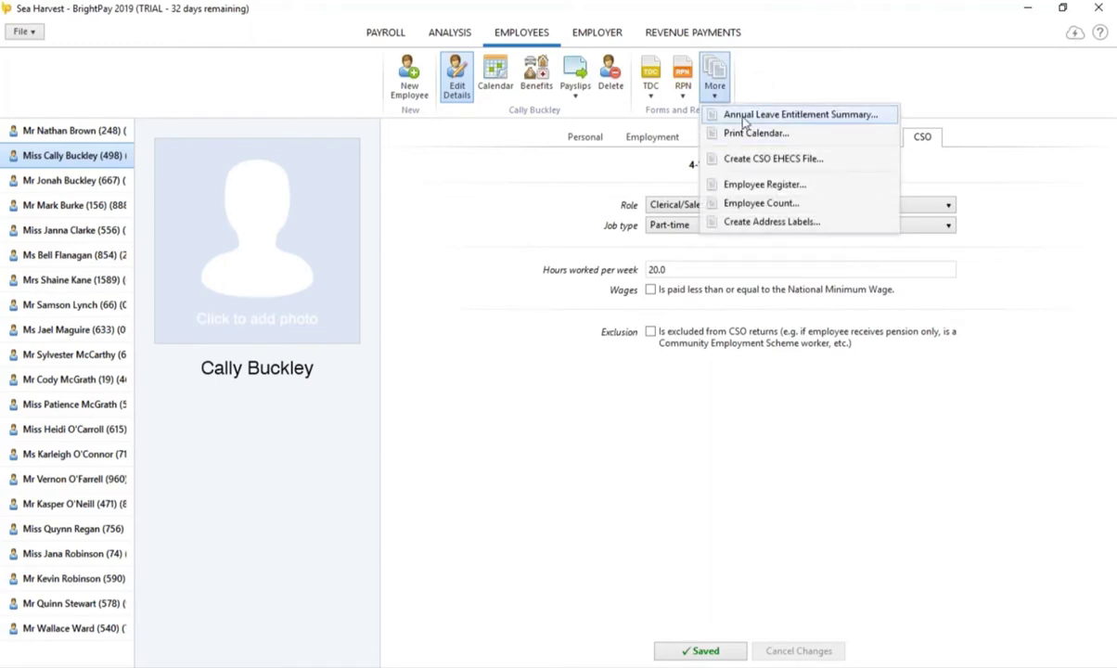
left_click(745, 115)
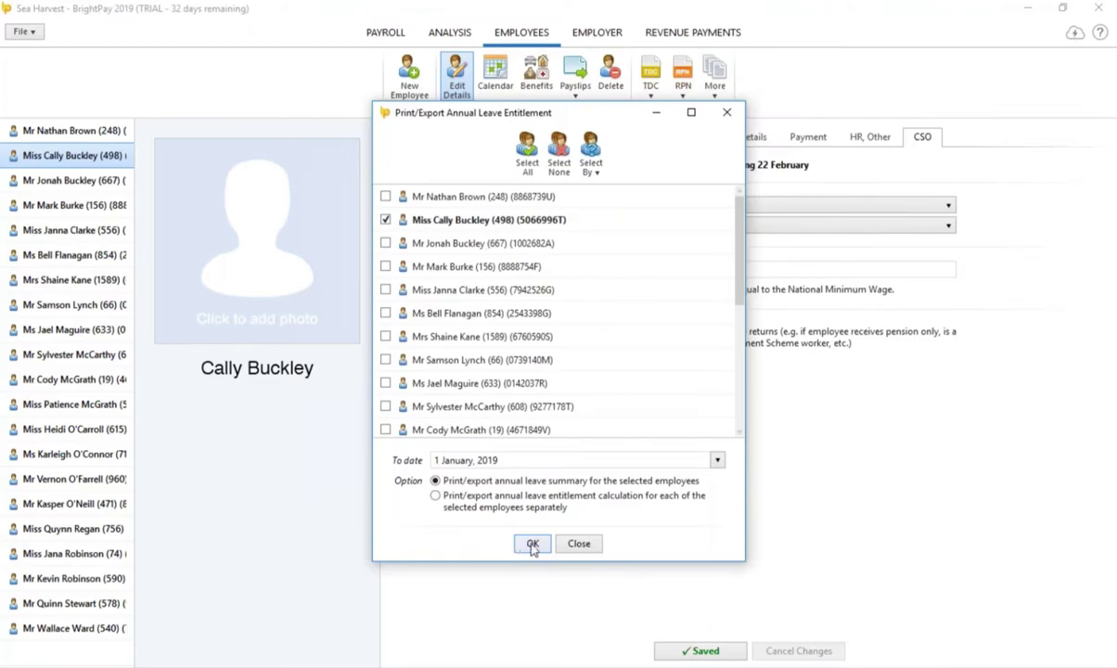
left_click(535, 543)
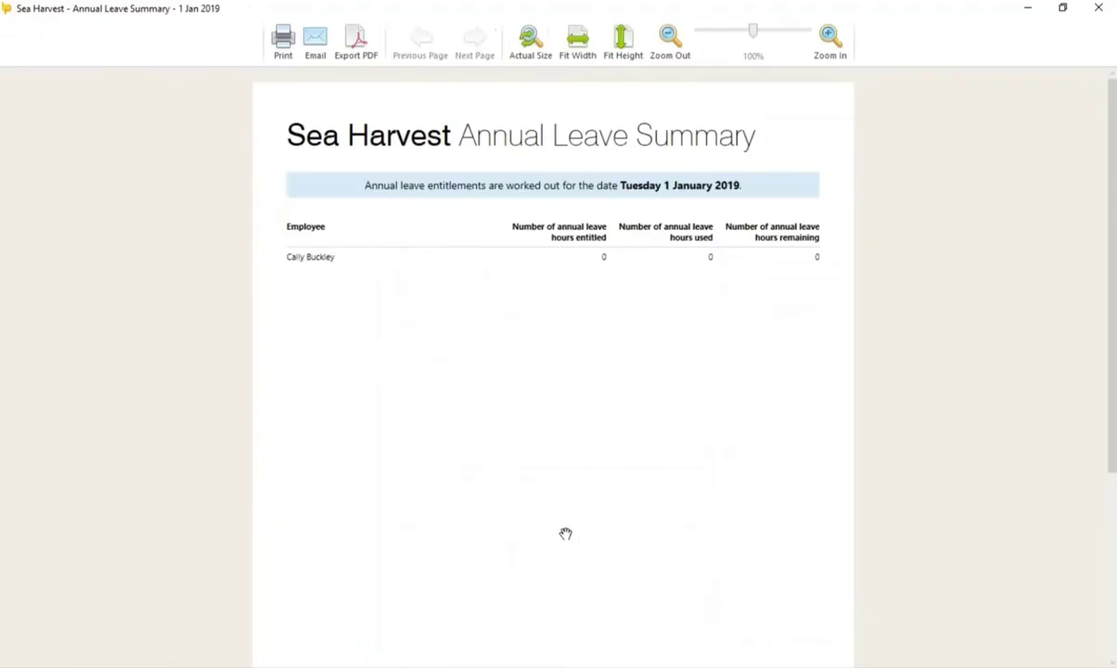
left_click(1099, 8)
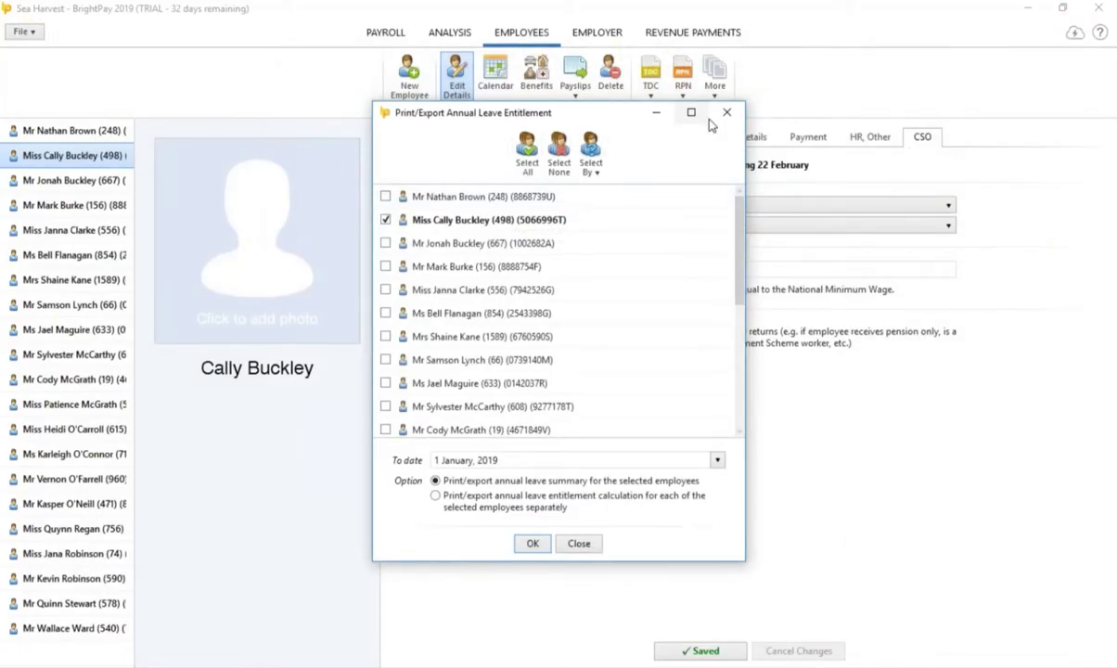
left_click(723, 113)
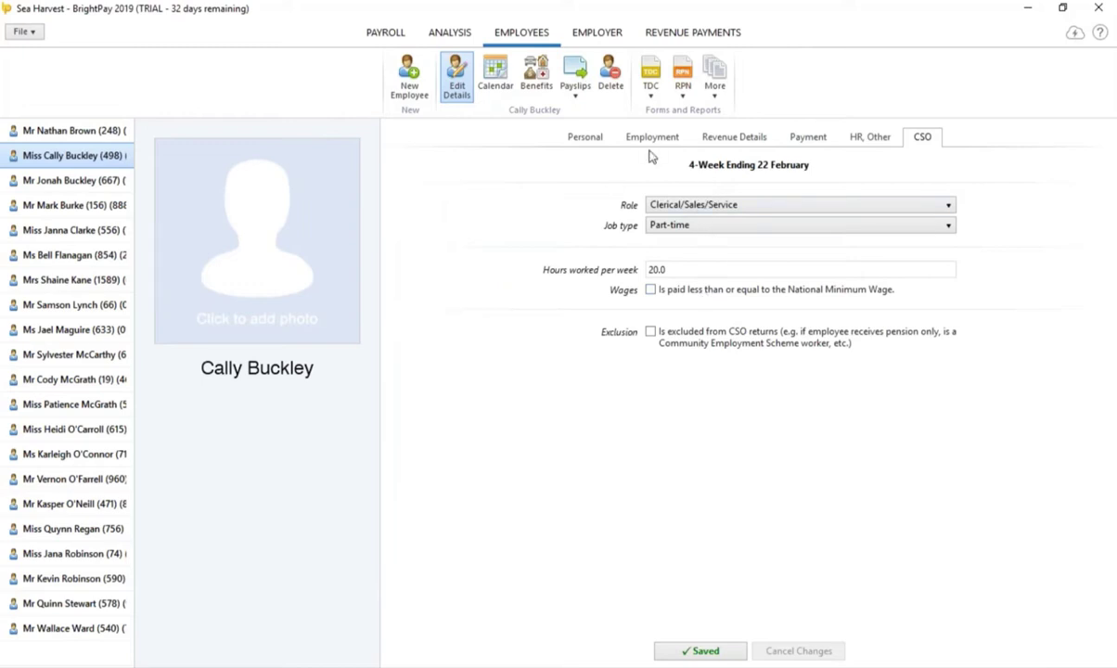
Step: Review the new employee's 2019 Tax Deduction Card, then close it
left_click(600, 143)
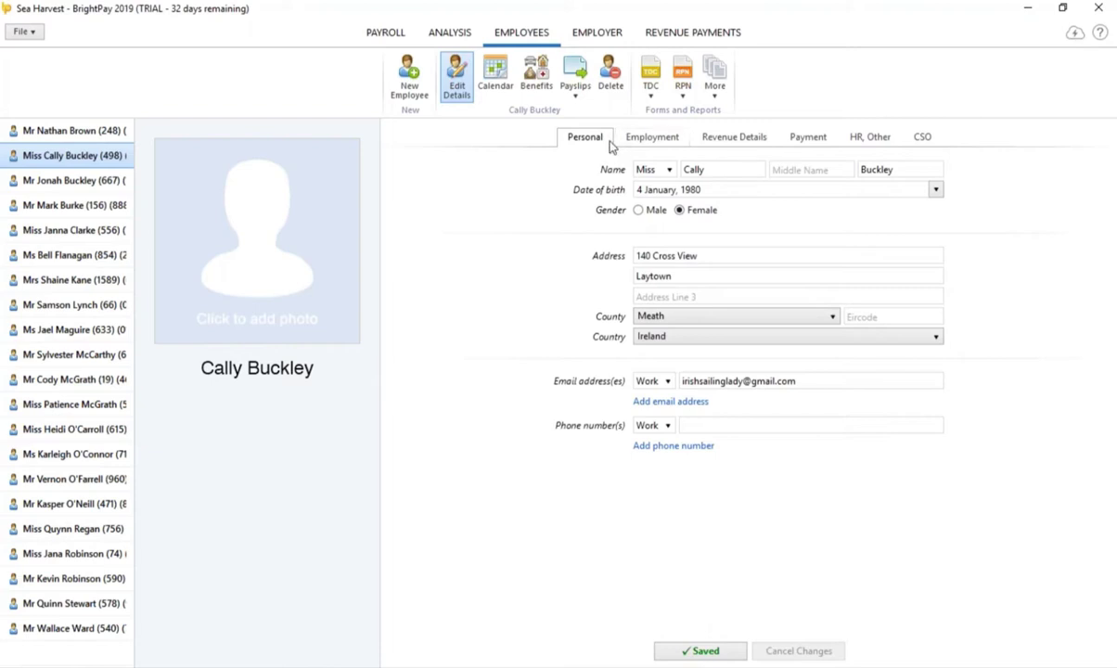
left_click(650, 79)
left_click(666, 118)
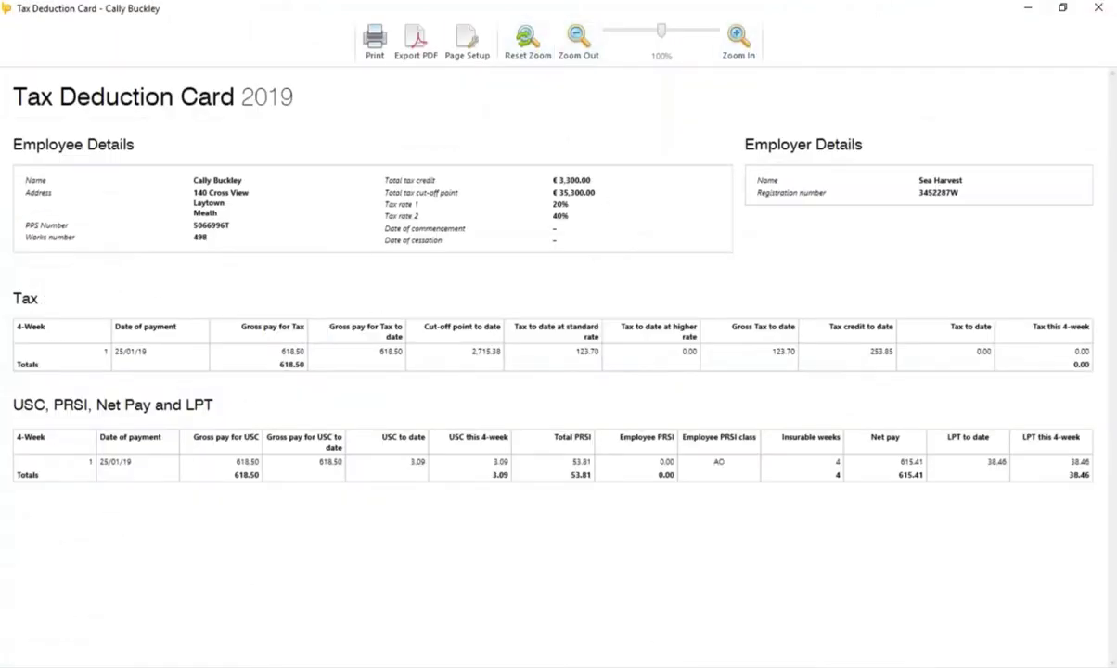
left_click(1098, 9)
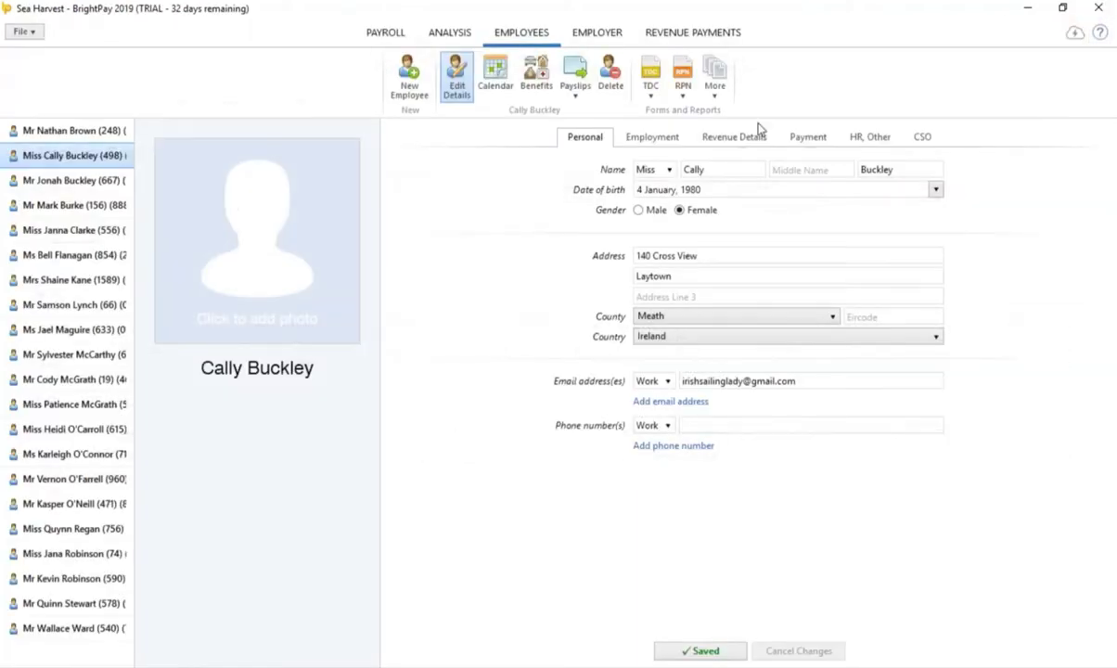
Step: Confirm no current RPN is retrieved for her, then open the other employee's record
left_click(683, 93)
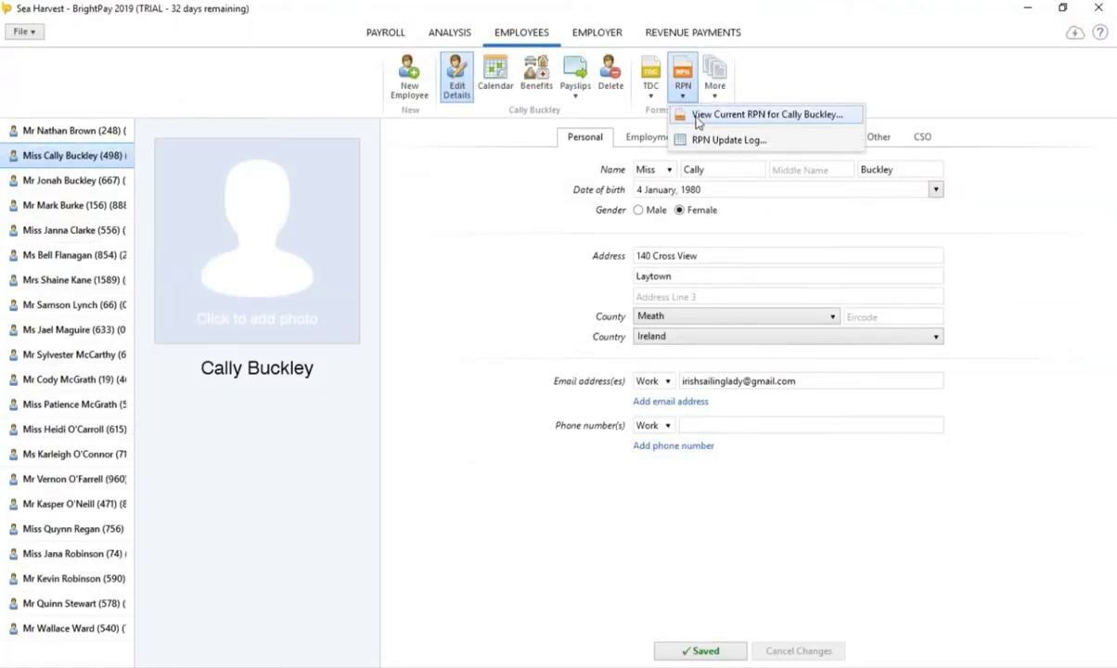
left_click(698, 115)
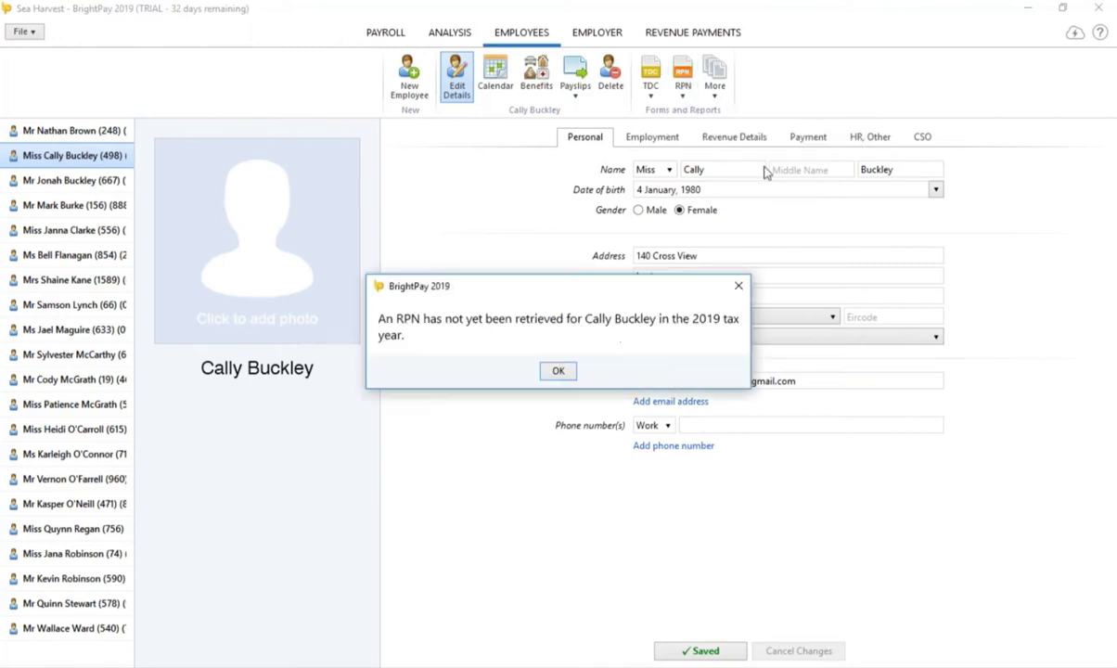
left_click(558, 372)
left_click(102, 131)
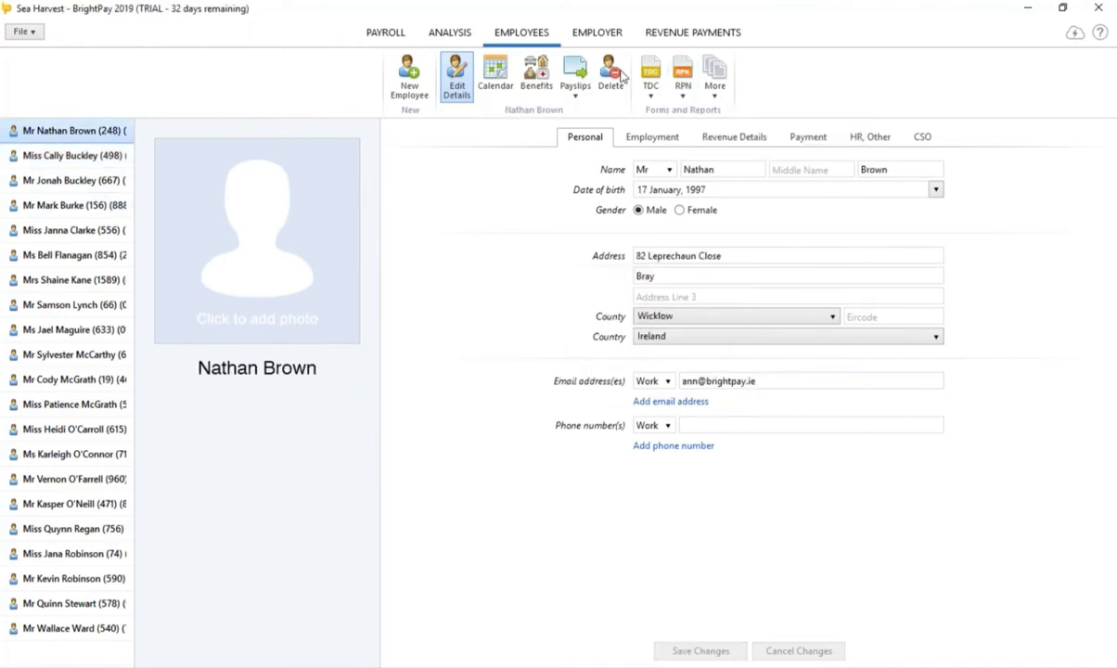
left_click(682, 93)
left_click(694, 116)
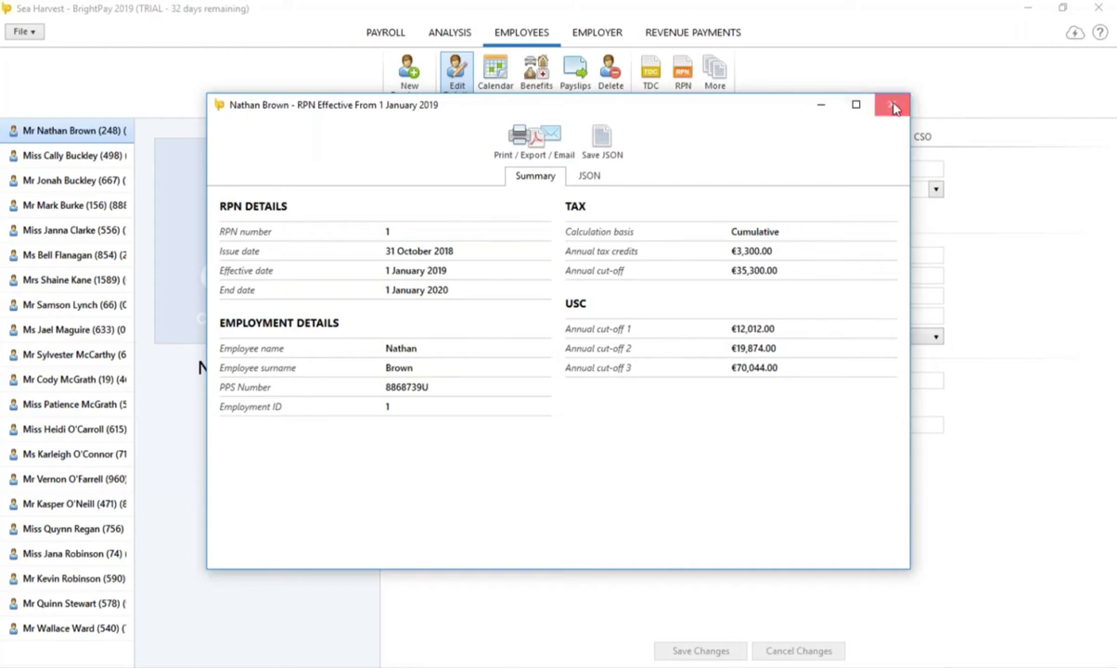
left_click(892, 107)
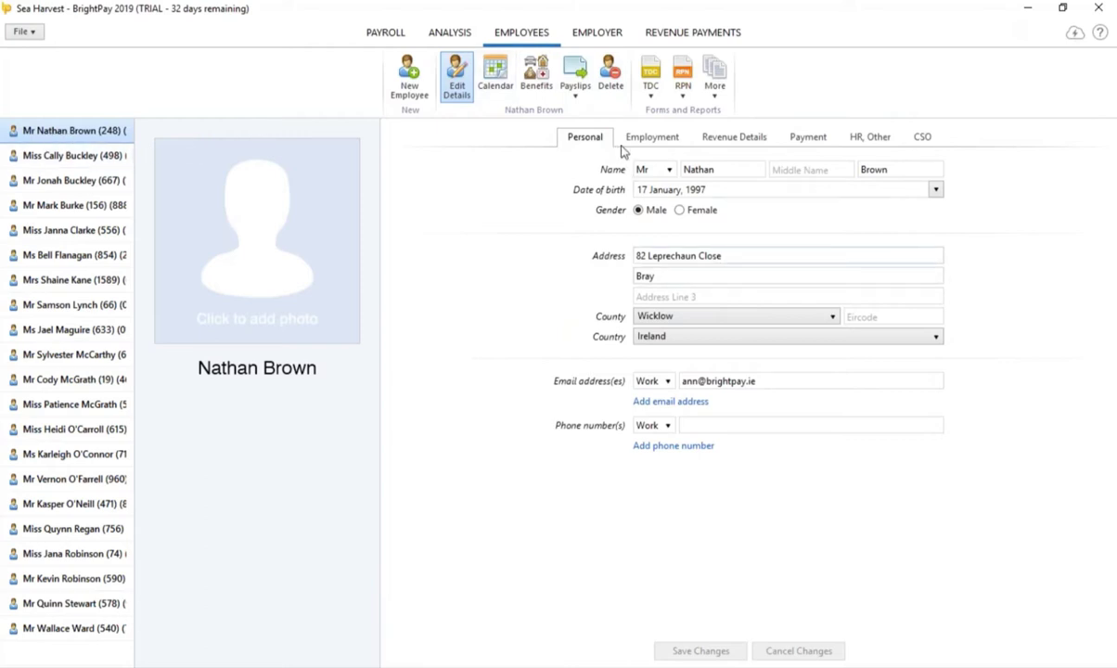
Step: Set the employee's Employment leave date to 31 January 2019, save, and return to Payroll
left_click(397, 34)
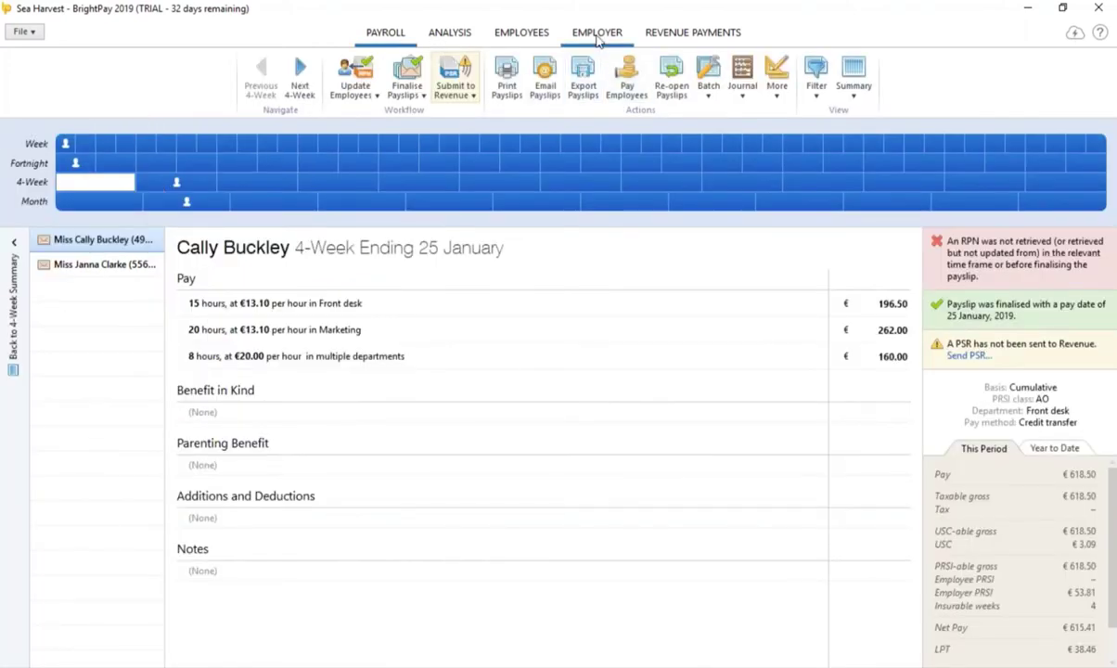
left_click(539, 36)
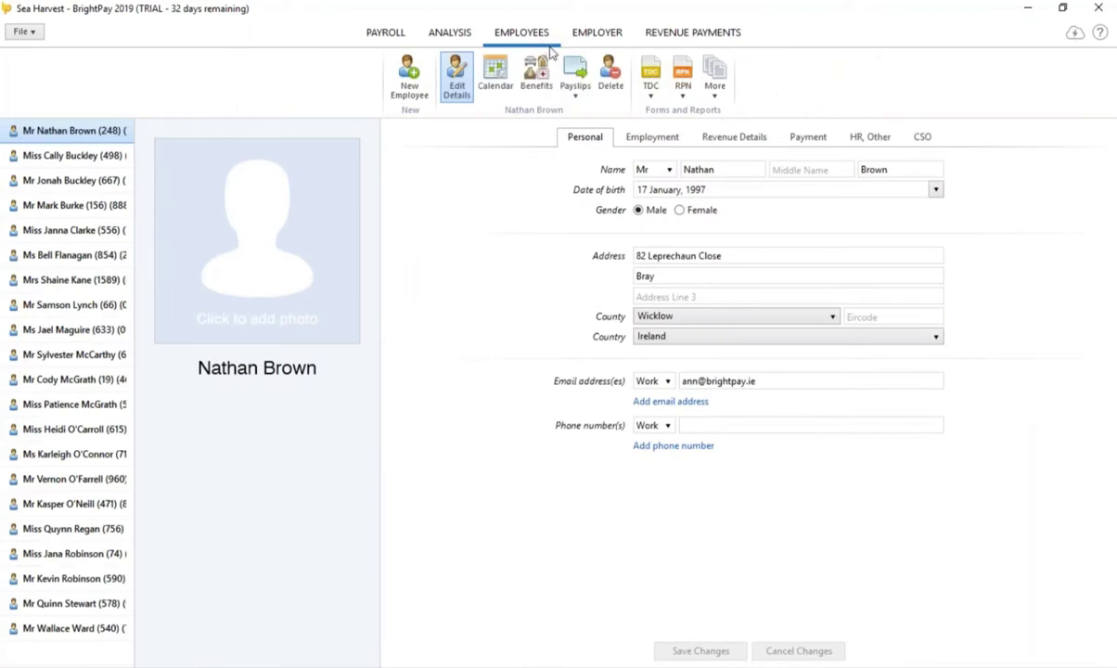
left_click(654, 141)
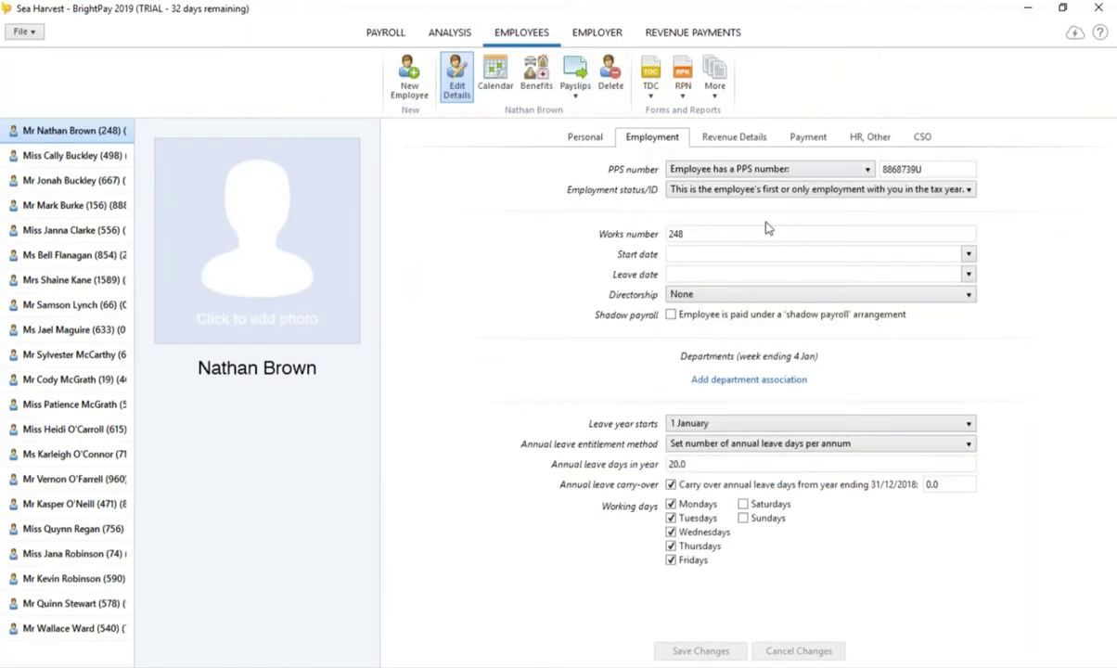
left_click(969, 275)
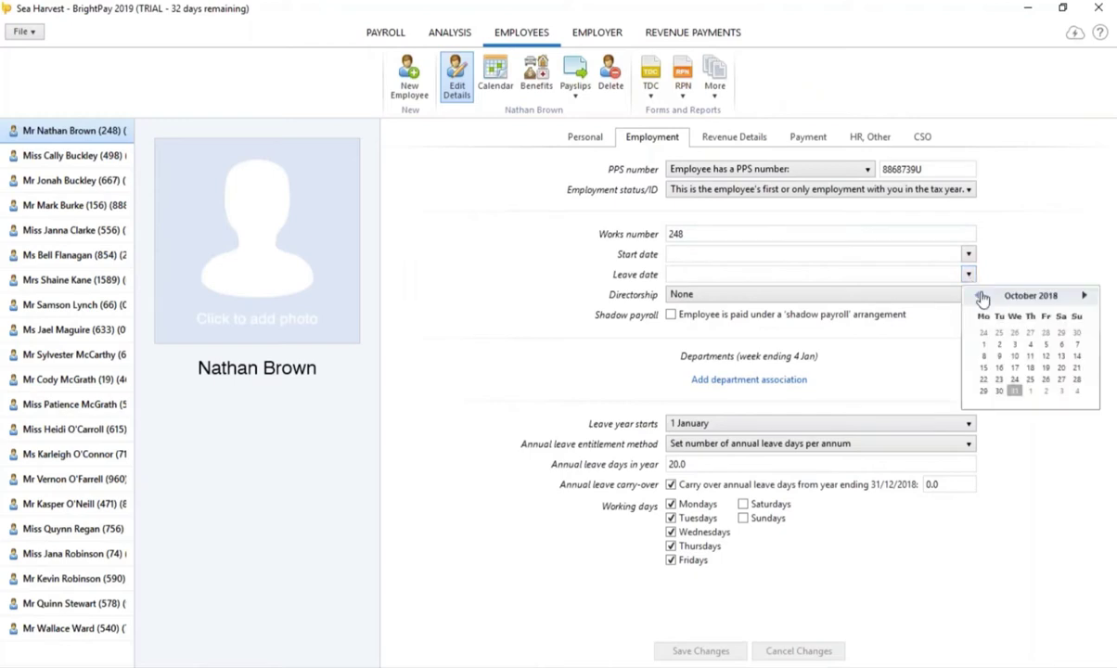
left_click(1083, 295)
left_click(1083, 295)
left_click(1084, 295)
left_click(1083, 295)
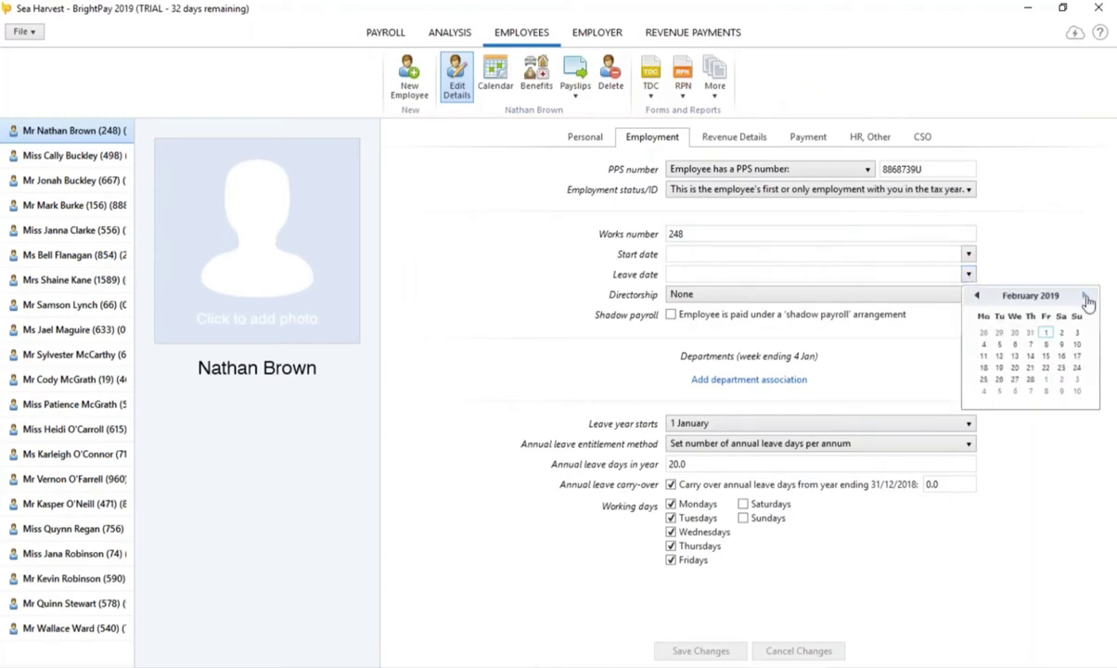
left_click(976, 295)
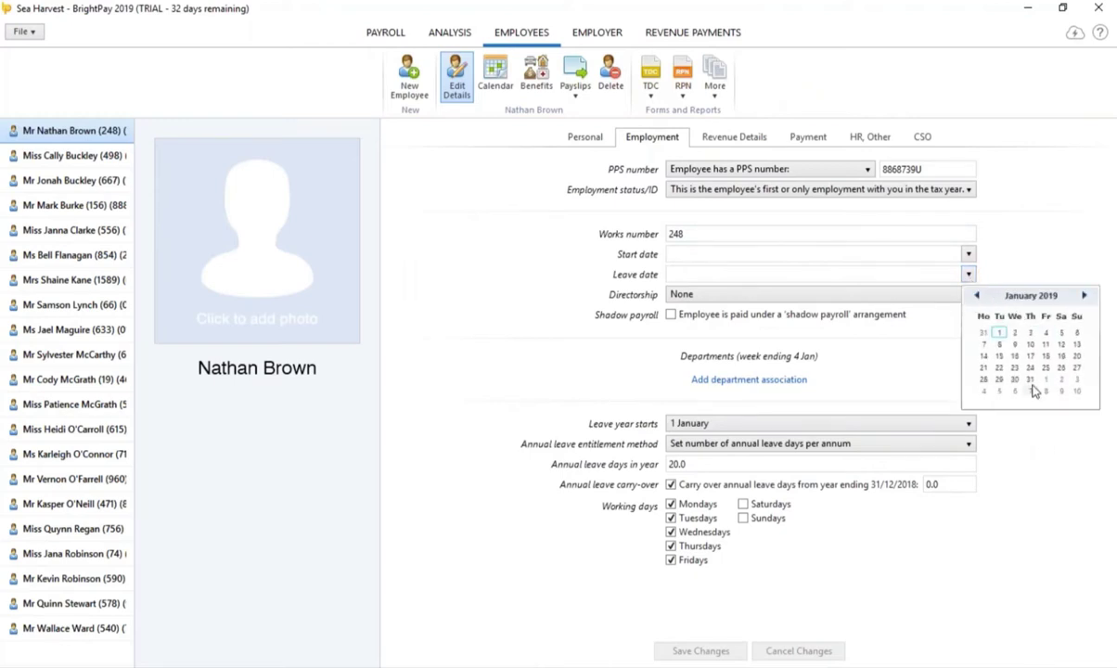
left_click(1031, 381)
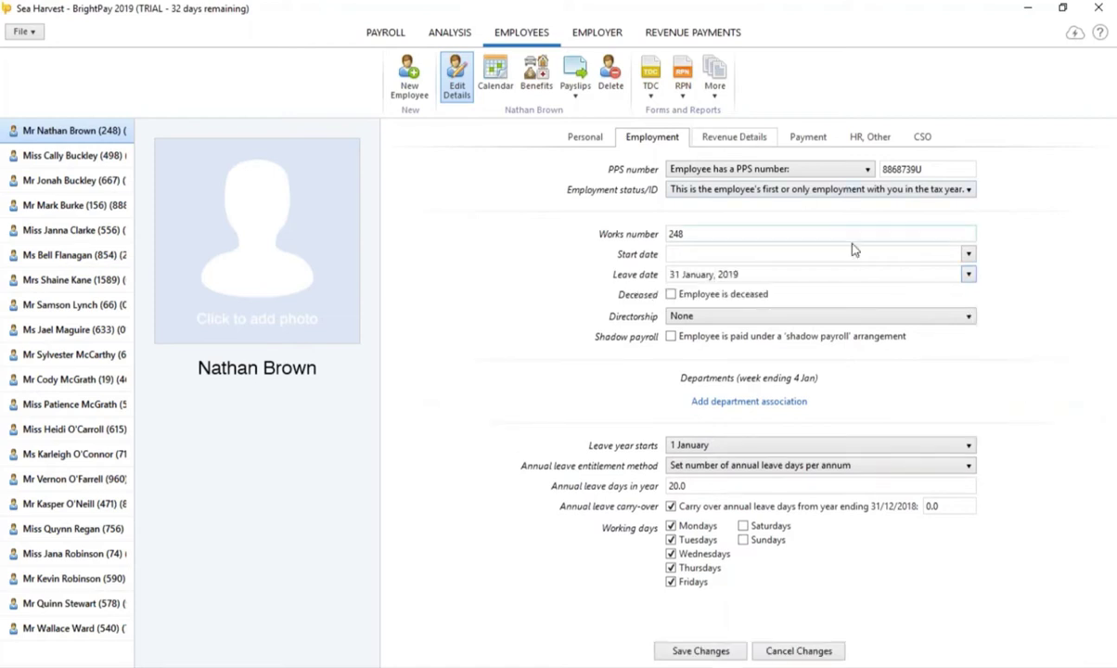
left_click(722, 654)
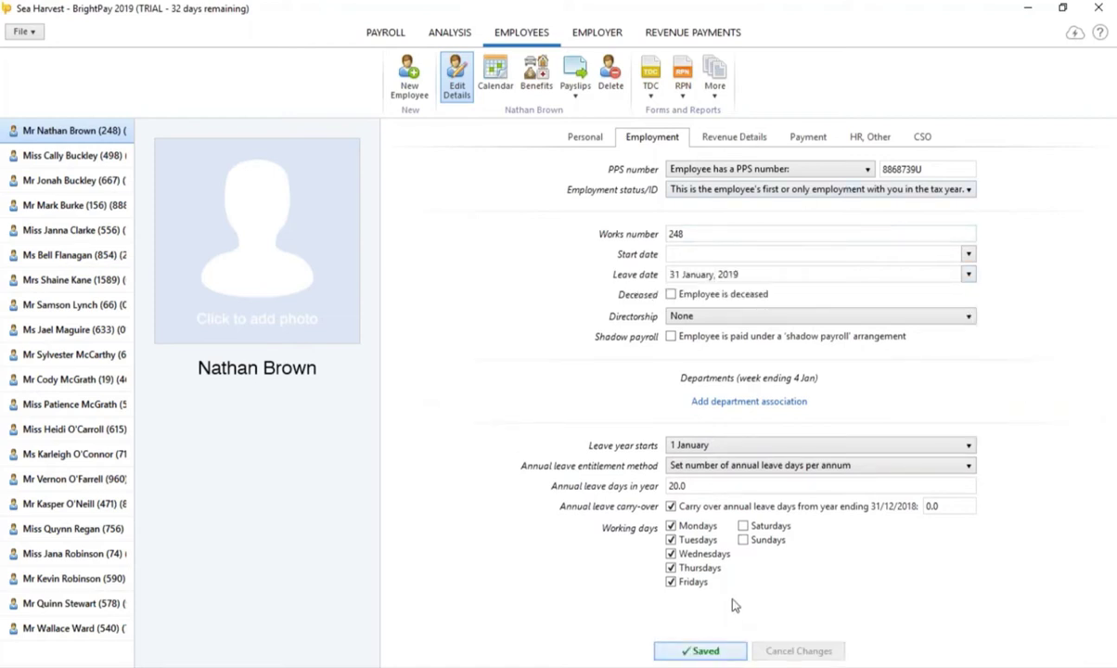
left_click(385, 30)
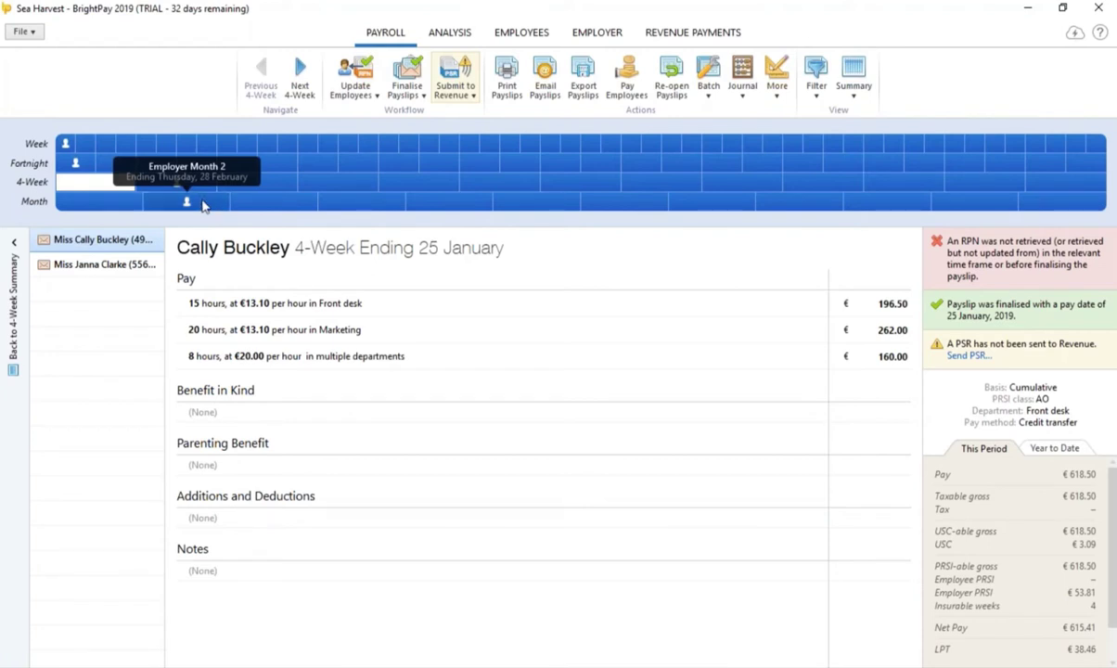
Step: Finalise all the Month 2 payslips ending 28 February 2019
left_click(204, 205)
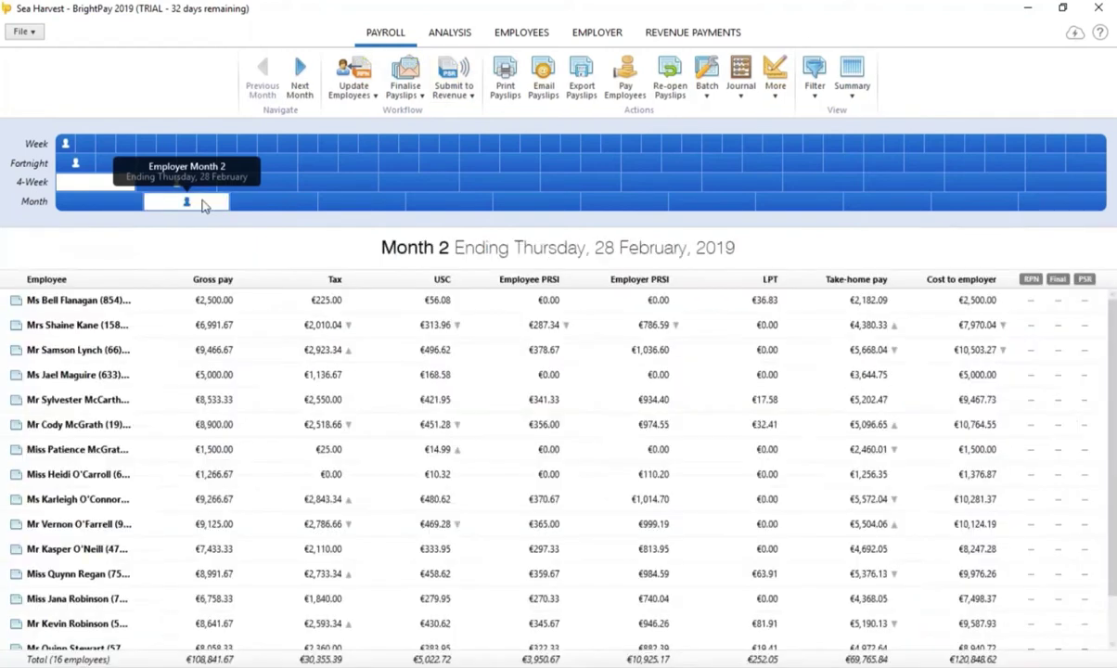
left_click(409, 73)
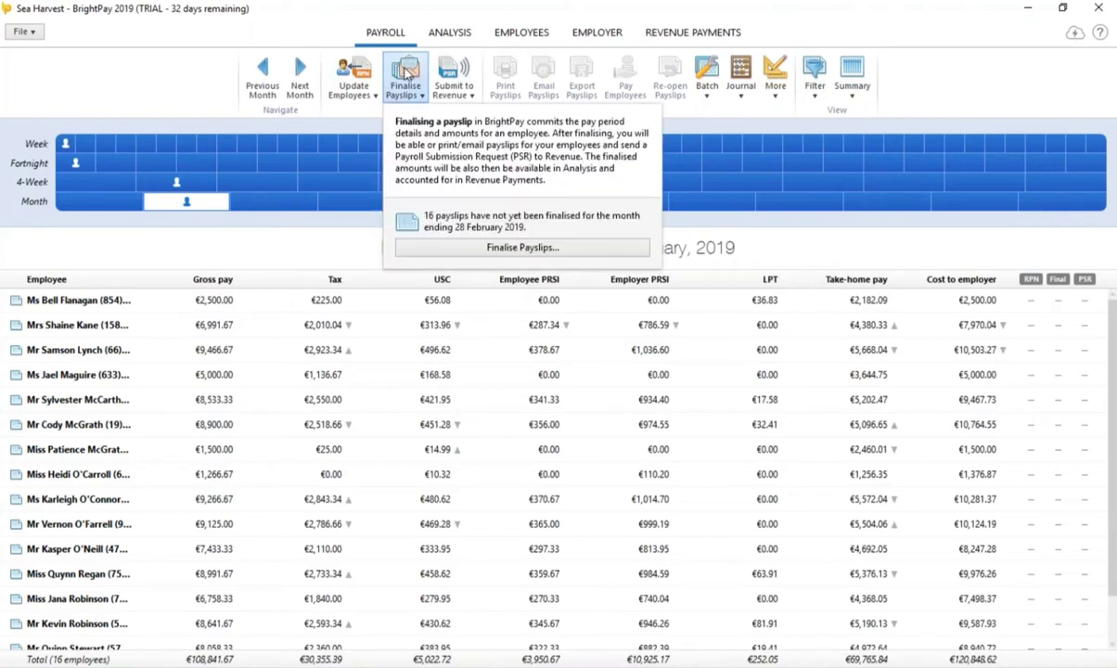
left_click(538, 256)
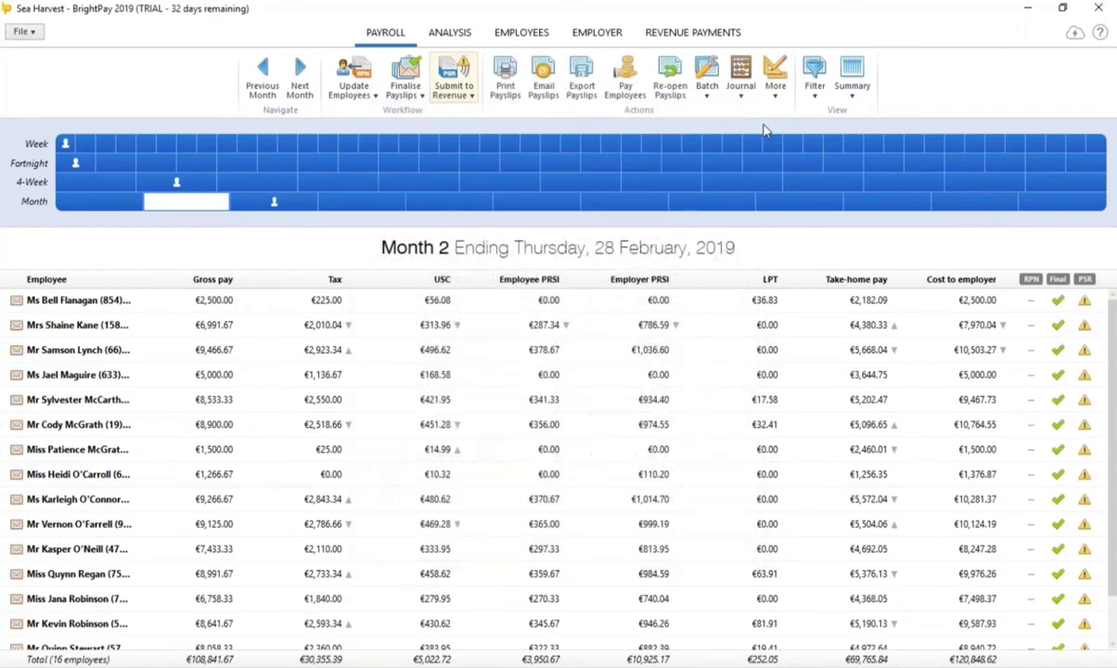
Step: Compare the Month 1 and Month 3 figures, then return to Month 2's Revenue submission
left_click(92, 208)
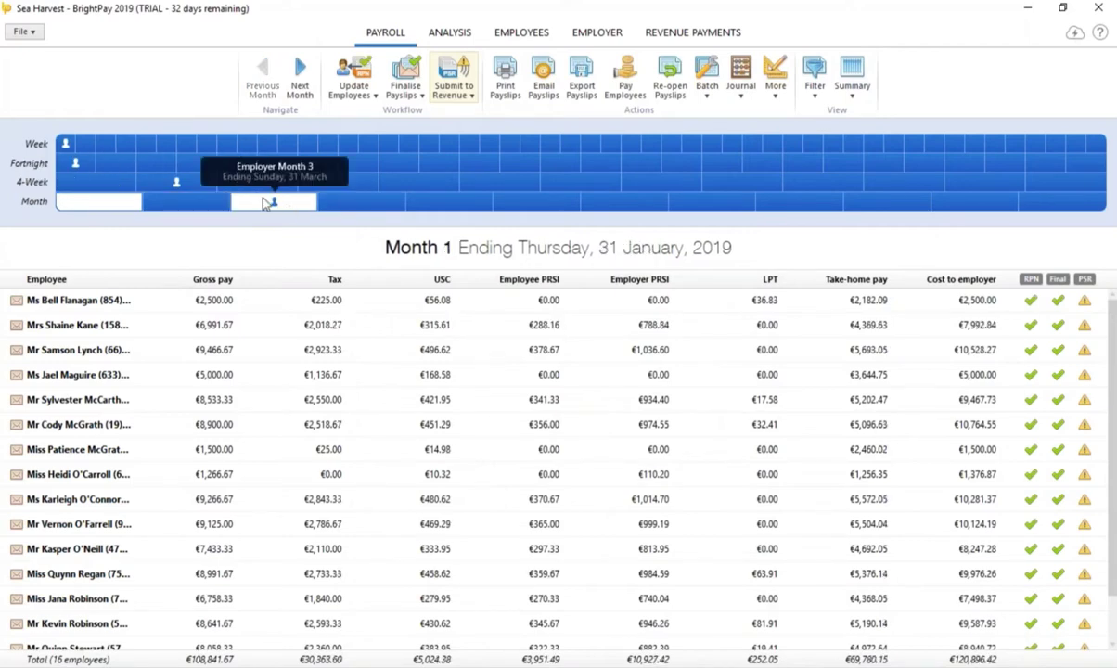
left_click(266, 203)
left_click(219, 206)
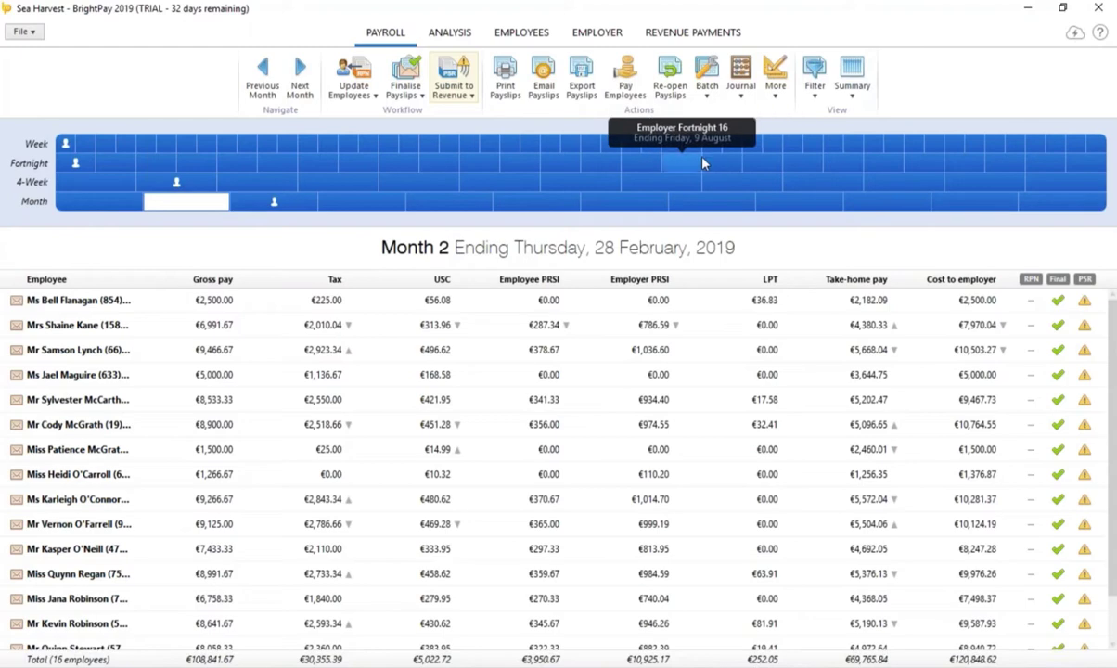
left_click(452, 90)
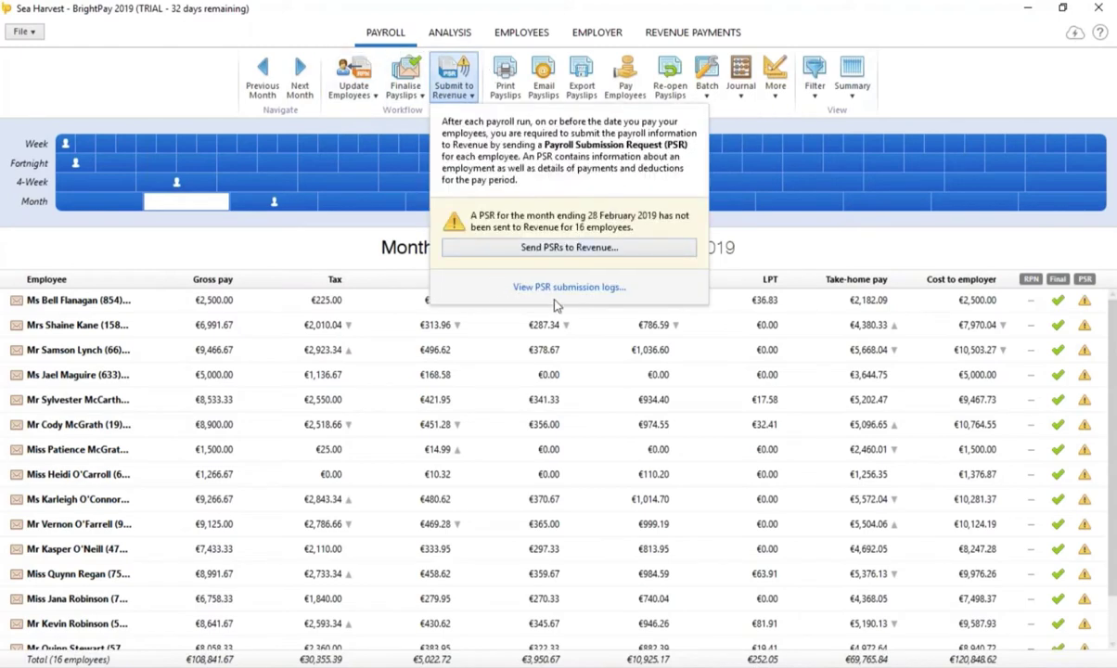
Step: Prepare the February PSR for all 16 employees, close it unsent, and go to Revenue Payments
left_click(577, 250)
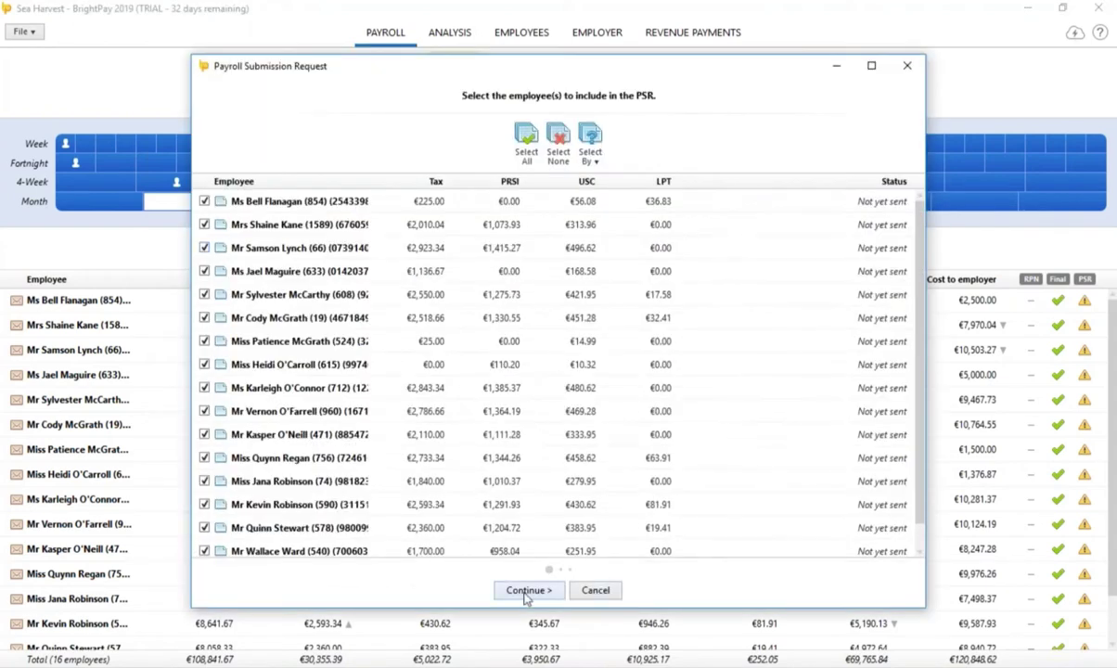
left_click(566, 590)
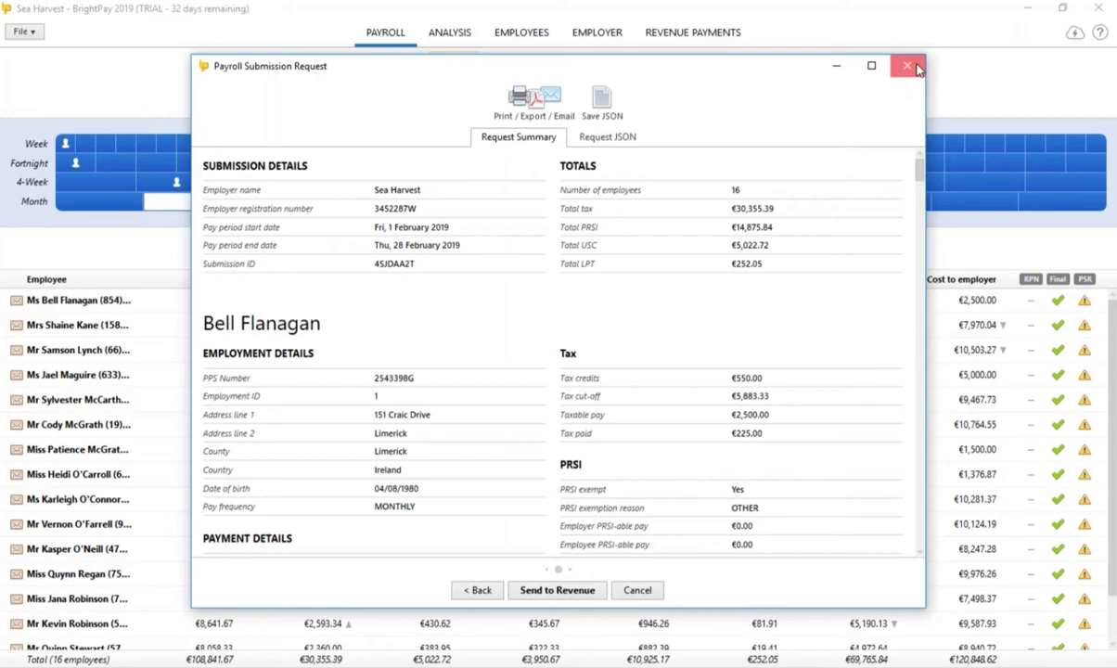
left_click(908, 66)
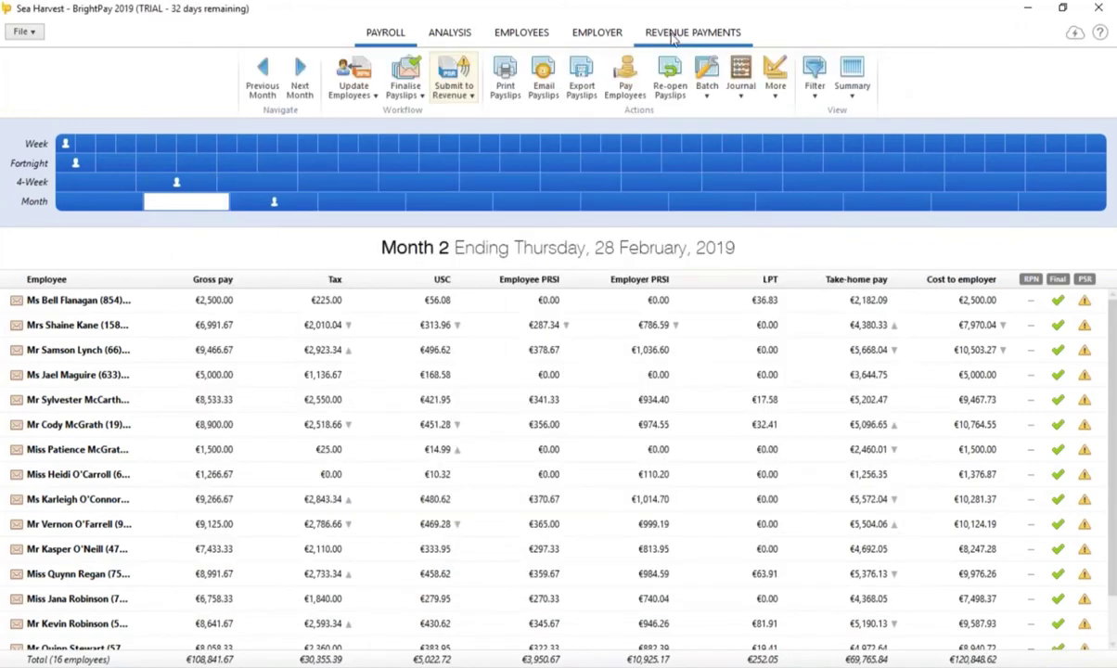
left_click(658, 32)
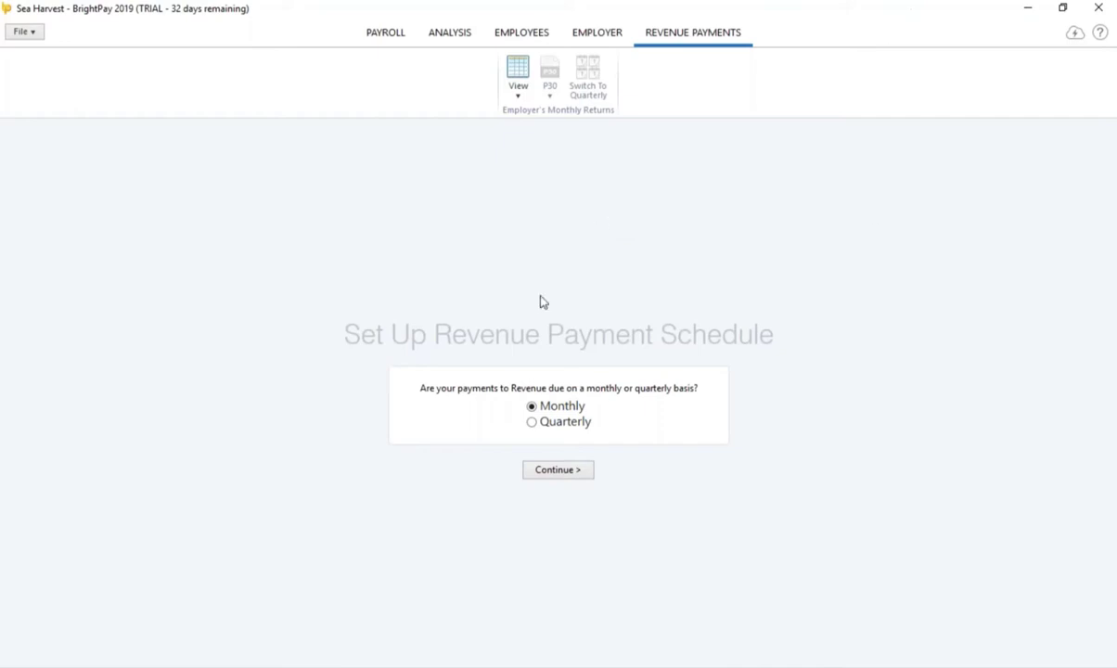
Step: Set Revenue payments to a monthly schedule and review the January P30 return
left_click(564, 469)
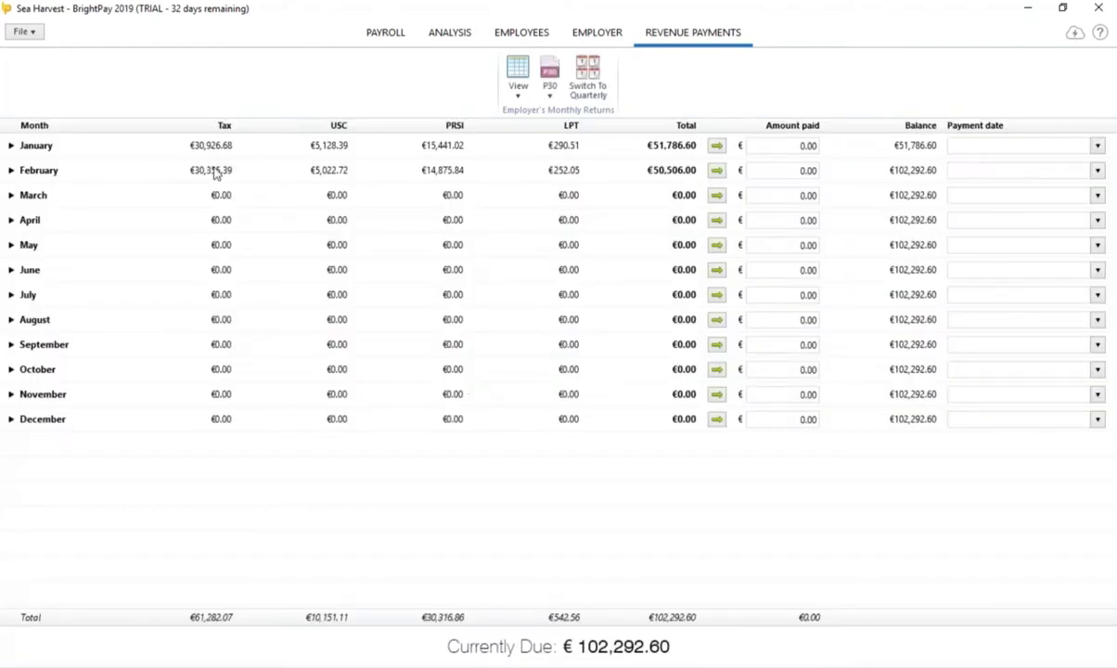
left_click(549, 82)
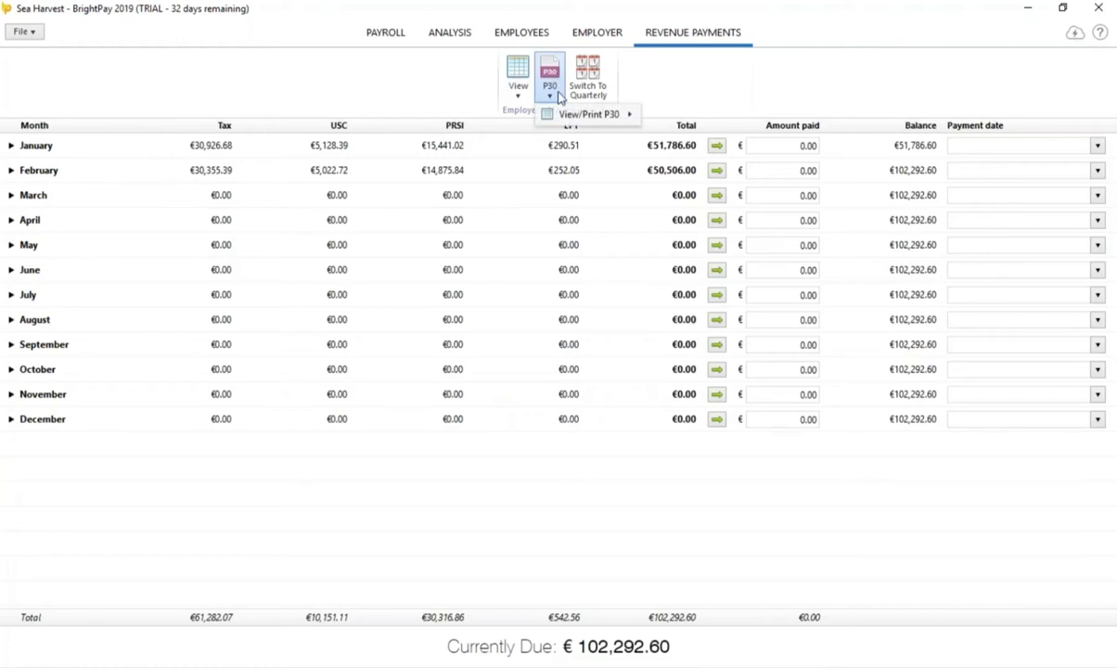
mouse_move(571, 119)
left_click(678, 117)
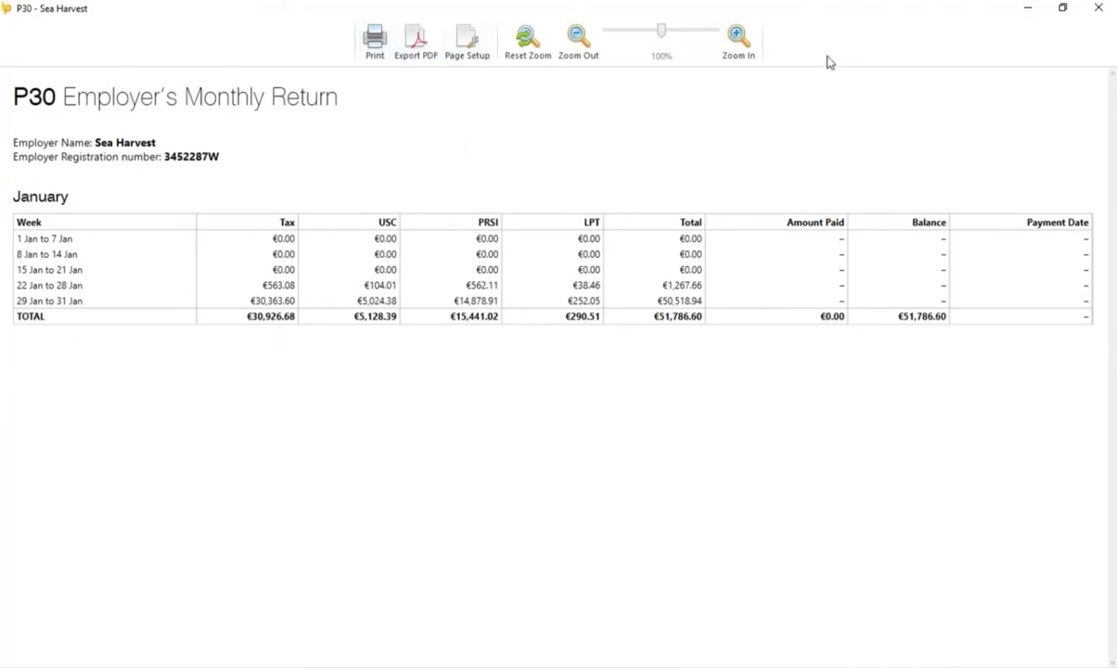
left_click(1098, 9)
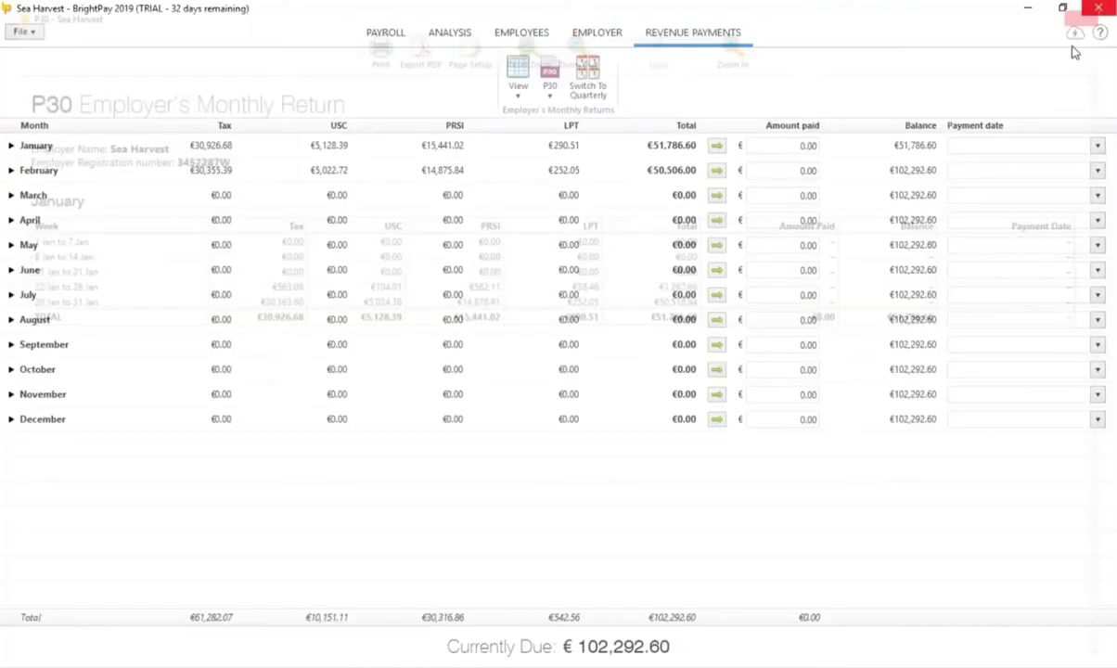
Step: Gross up the first employee's Month 3 pay to €6,132.58 for a €4,500 net target
left_click(389, 35)
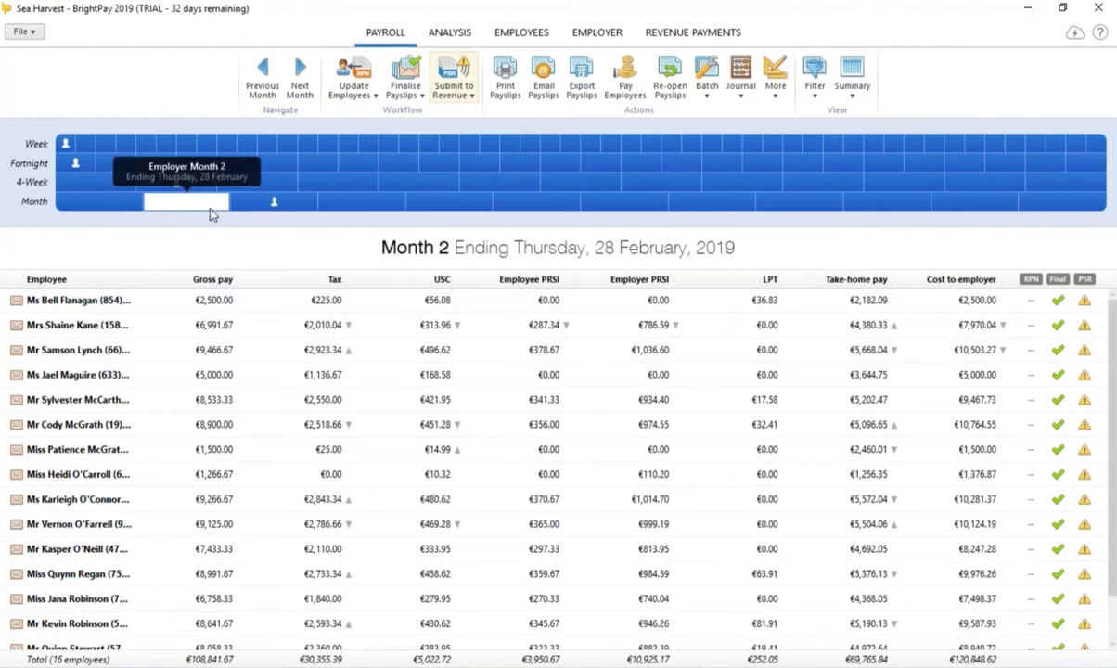
left_click(267, 208)
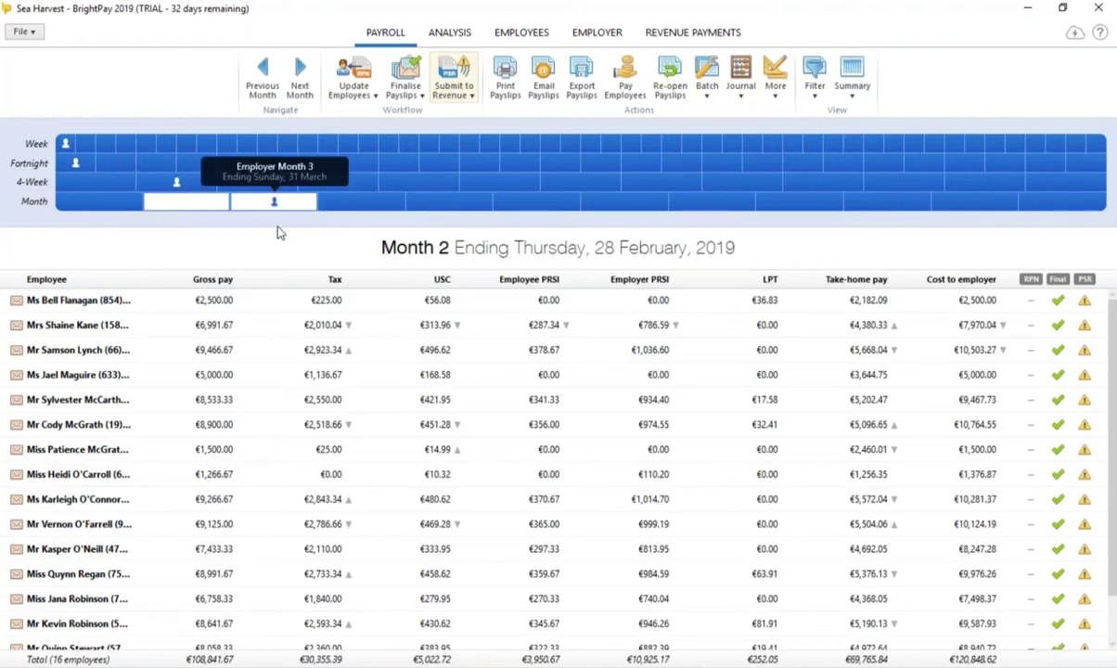
left_click(155, 307)
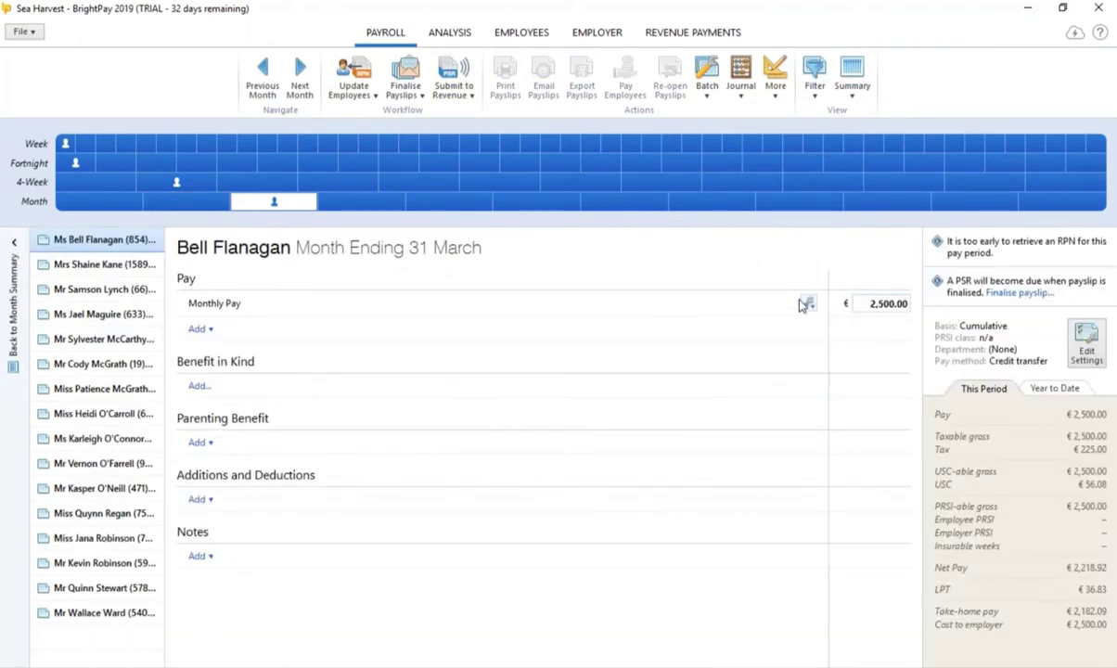
left_click(806, 304)
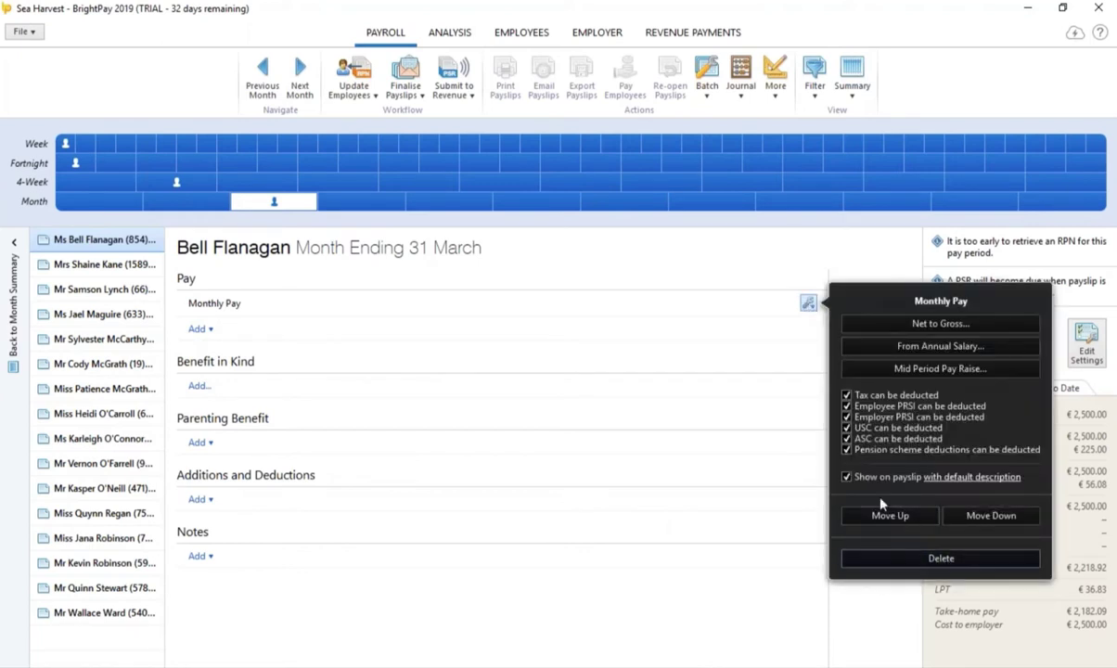
left_click(925, 324)
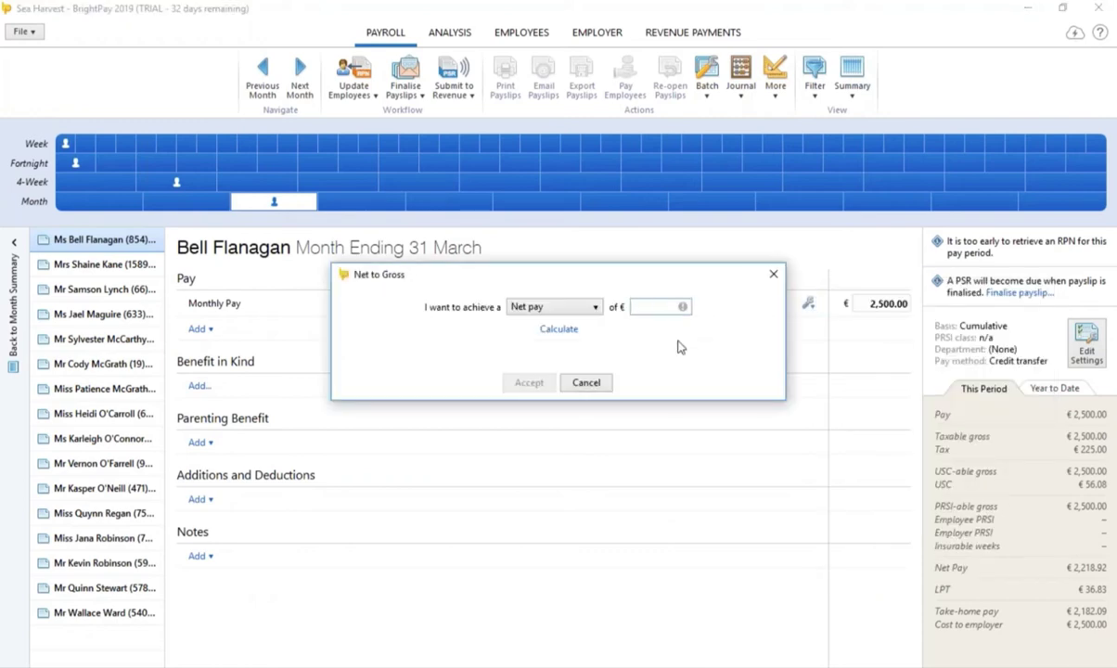
type("4500")
left_click(558, 329)
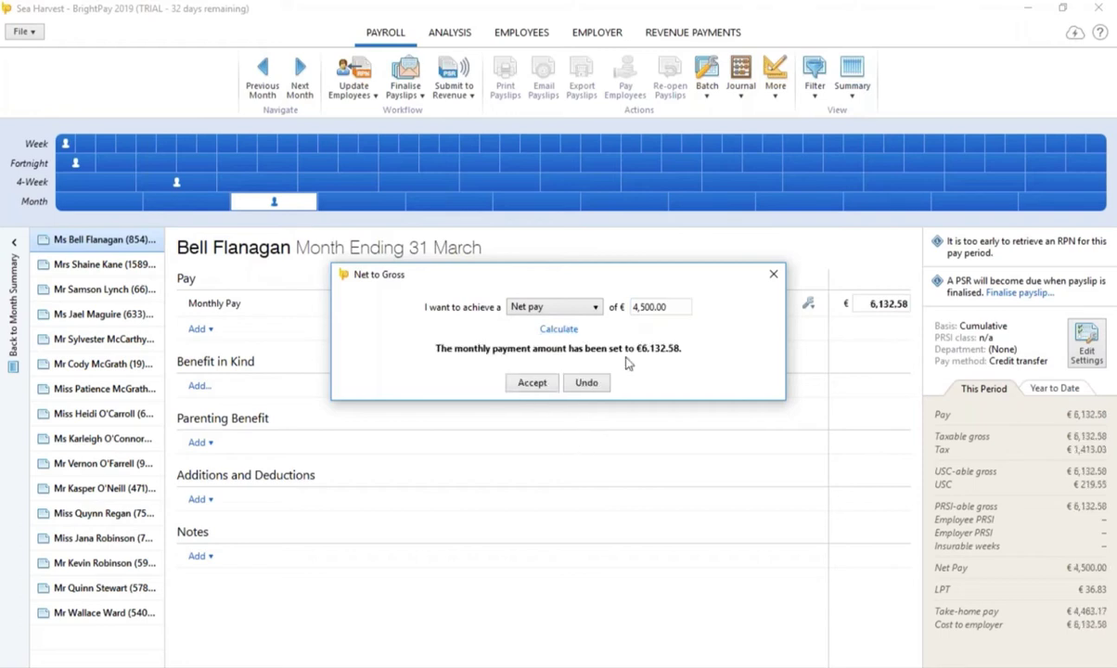
left_click(525, 384)
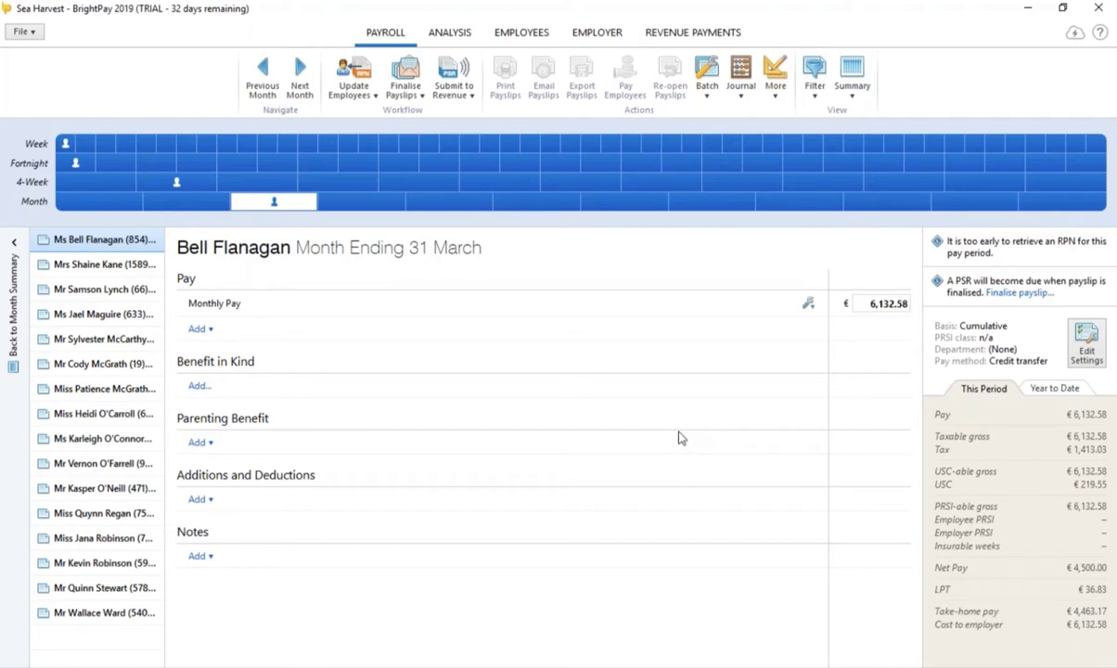
Step: Look through the Filter and Help menus, then show the Batch payslip options
left_click(813, 88)
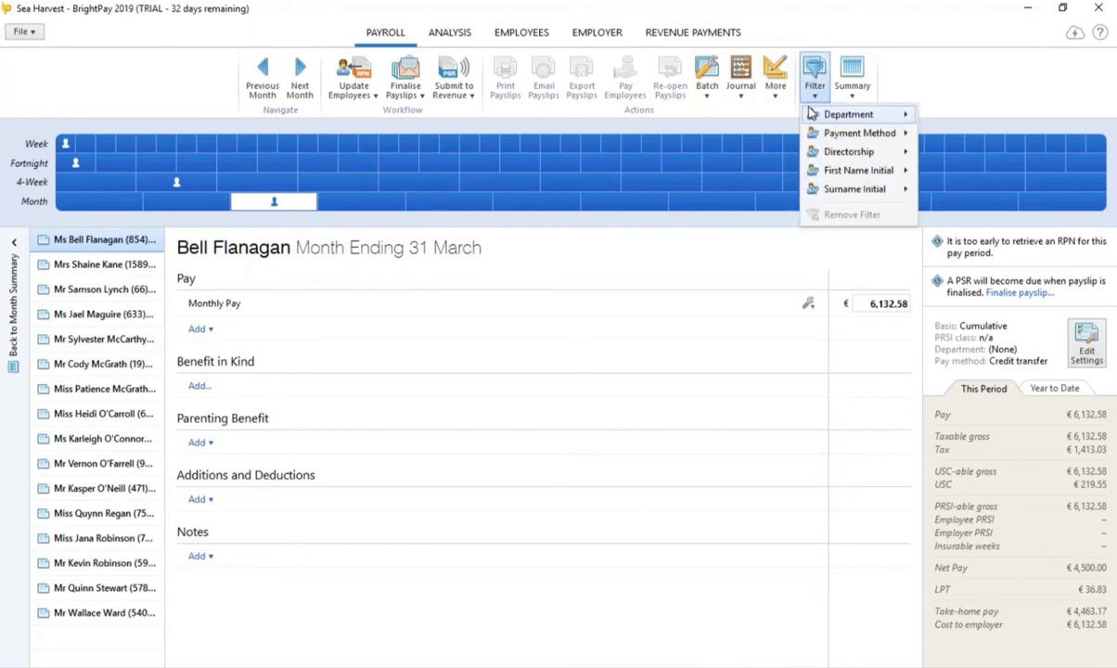
mouse_move(813, 112)
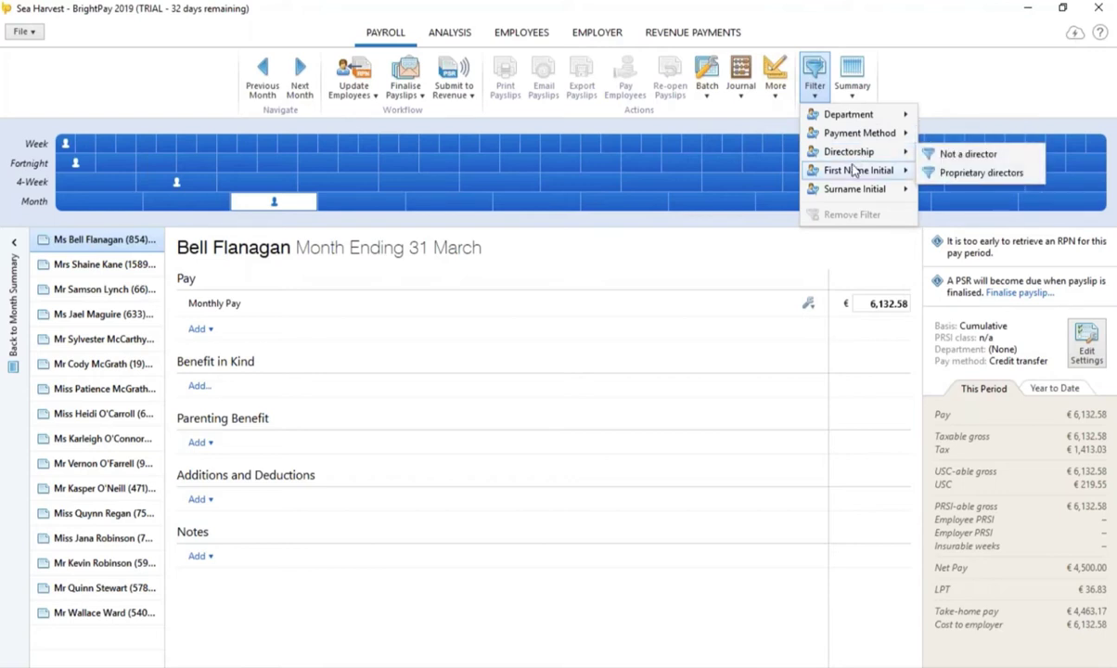
mouse_move(858, 198)
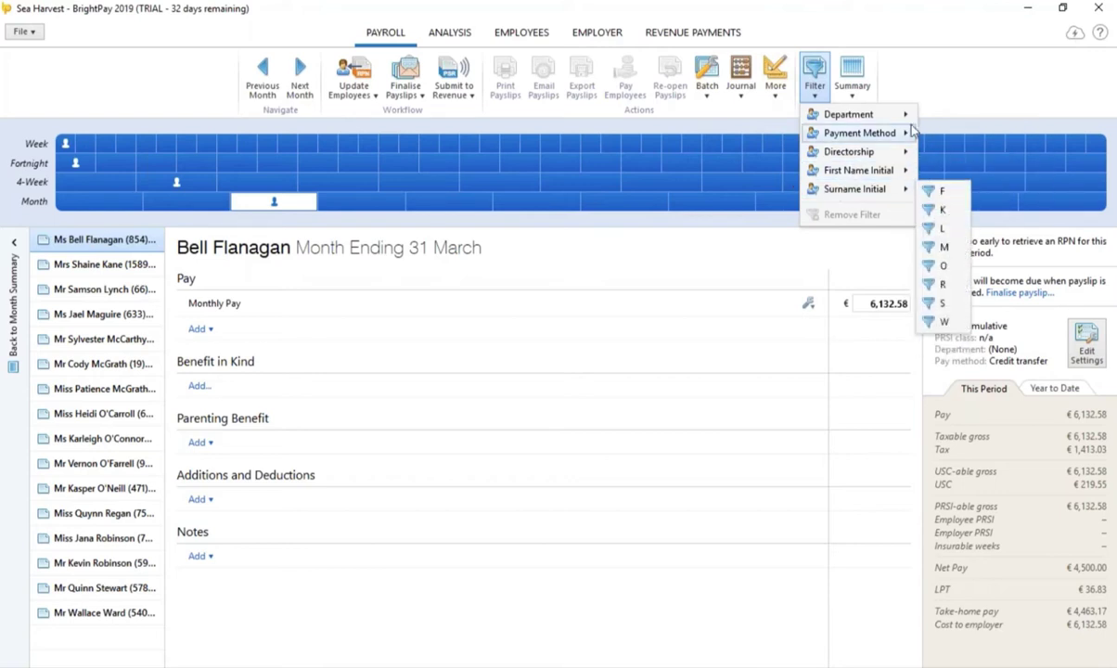
left_click(1101, 34)
left_click(1101, 34)
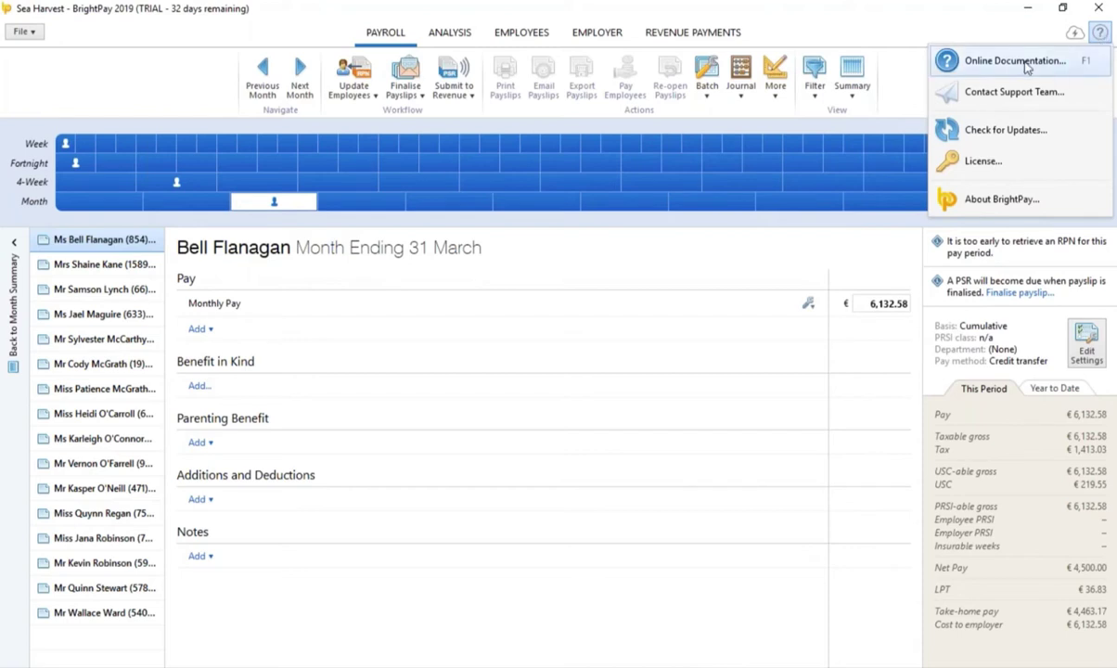
left_click(707, 82)
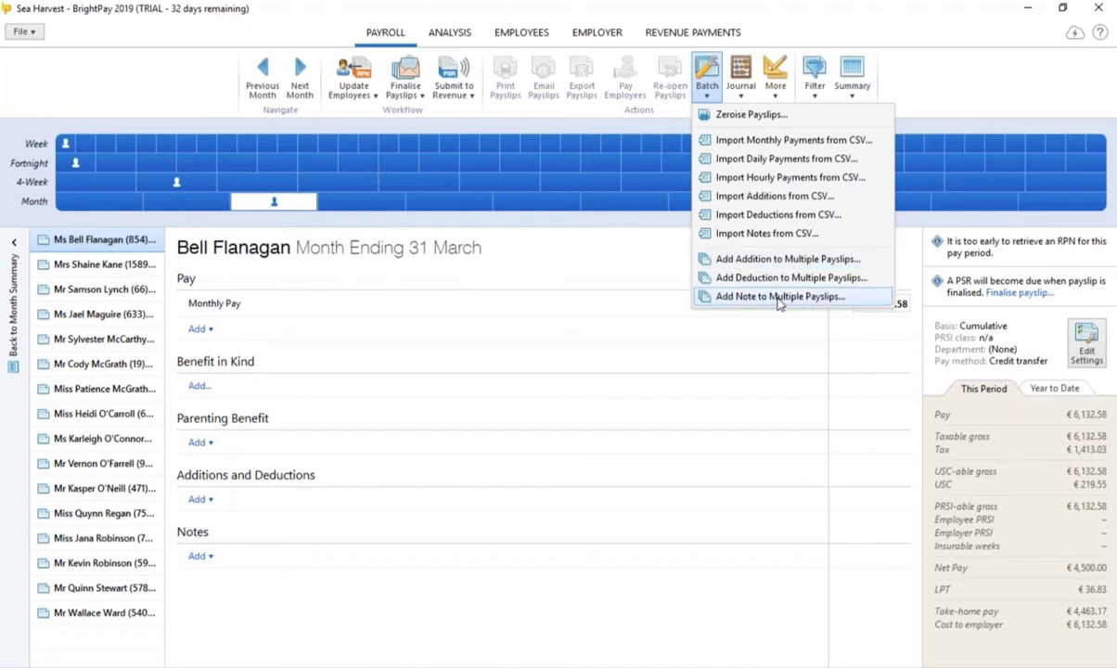
Step: Switch the payroll to Week 1 ending 4 January 2019 and review the Batch and File menus
left_click(66, 144)
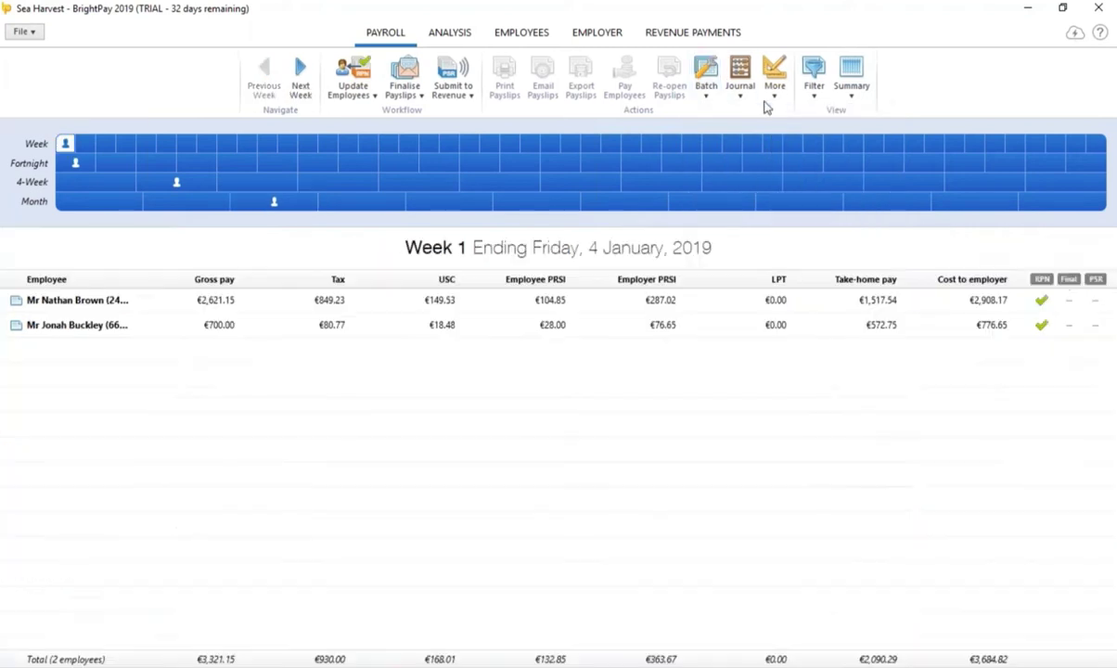
left_click(706, 102)
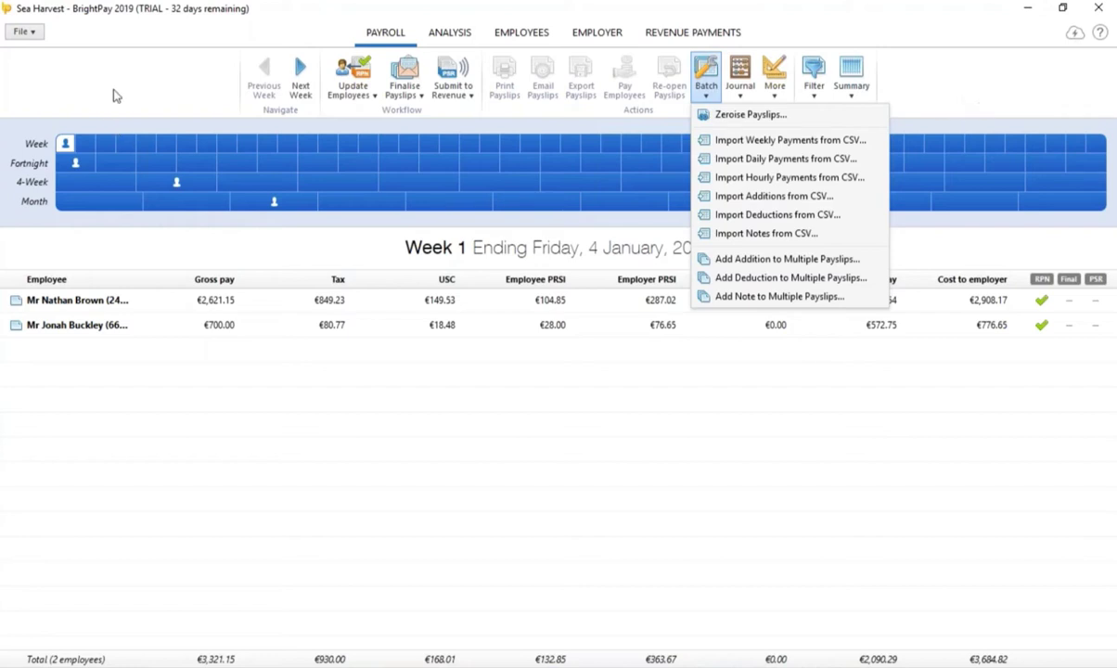
left_click(35, 32)
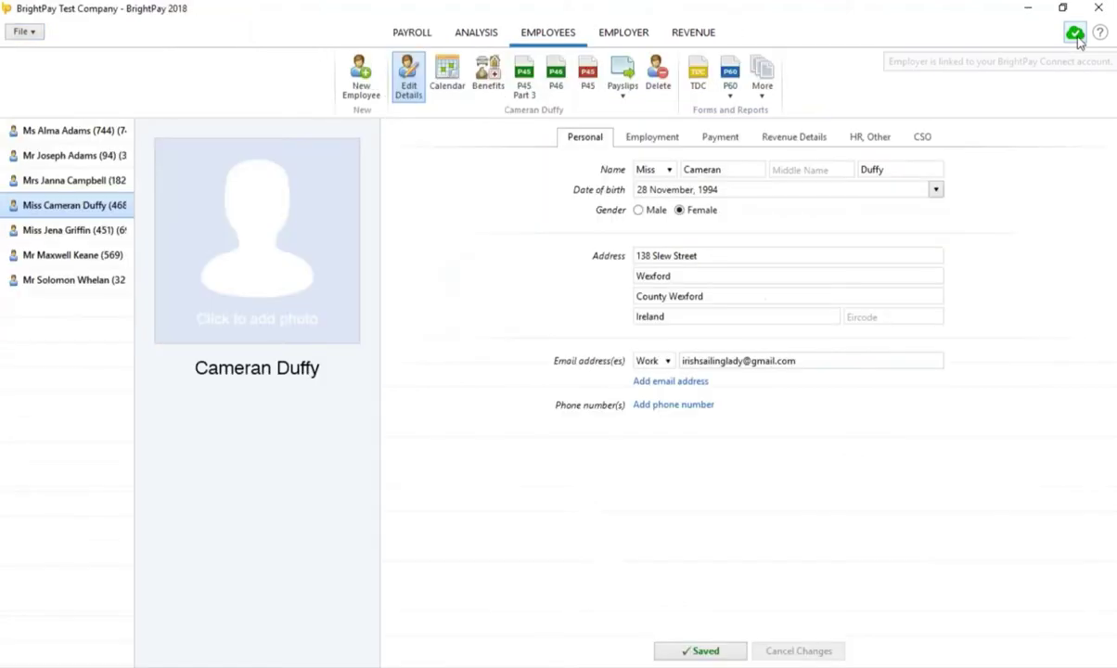
Step: Open the BrightPay Connect Employer Dashboard for BrightPay Test Company
left_click(1074, 32)
left_click(935, 146)
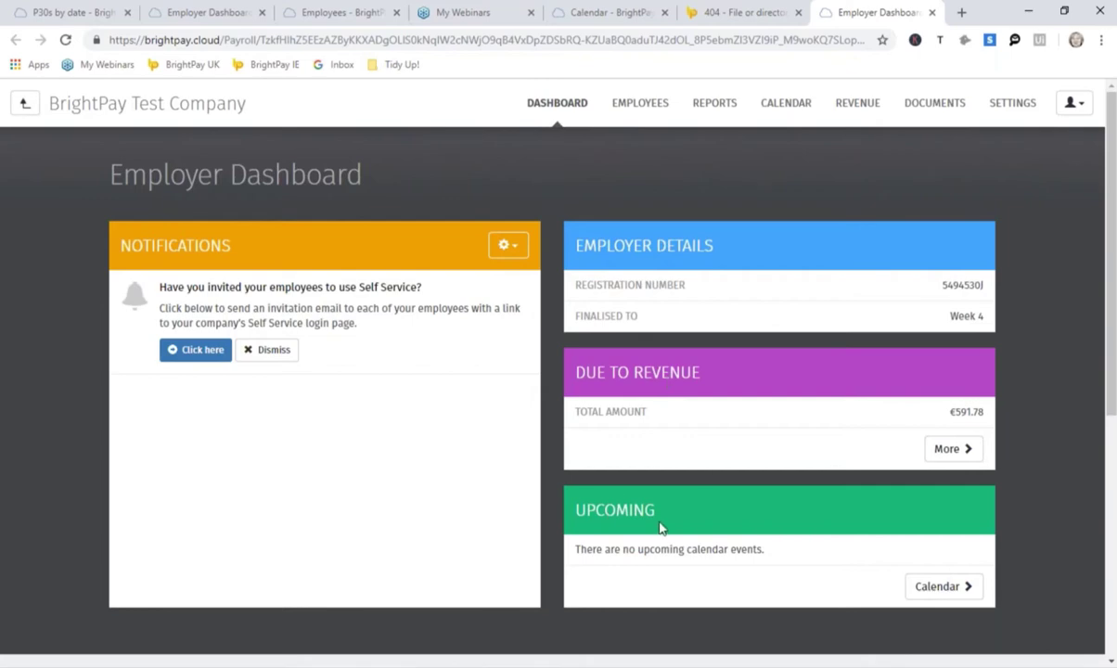
Step: Open the Employees list and select the works number 468 employee
left_click(638, 103)
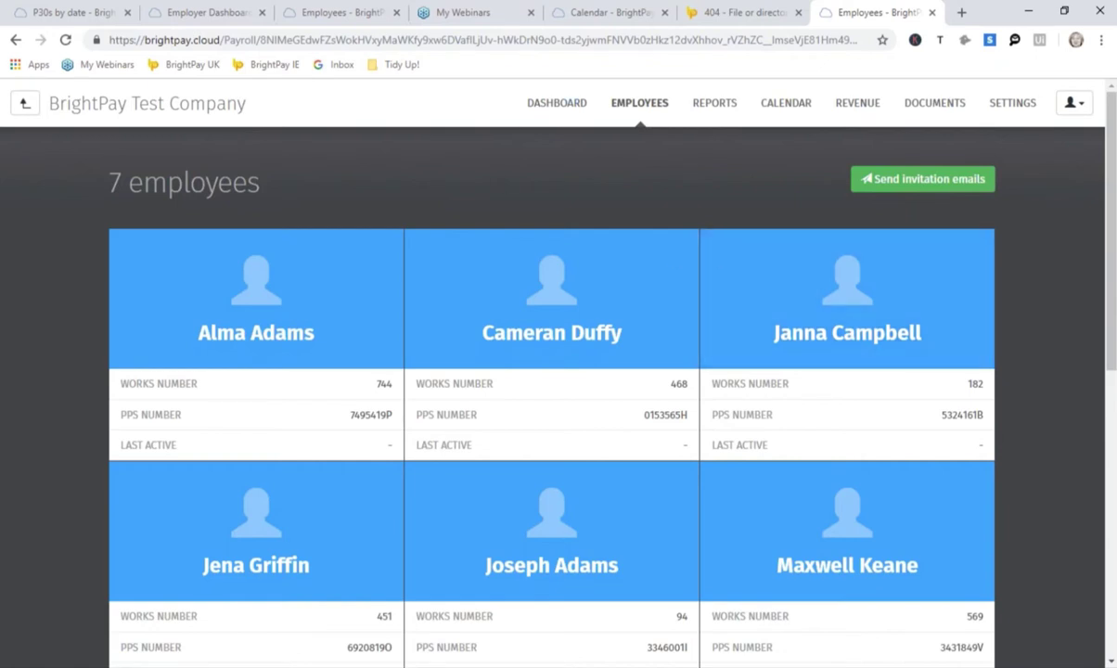
left_click(538, 342)
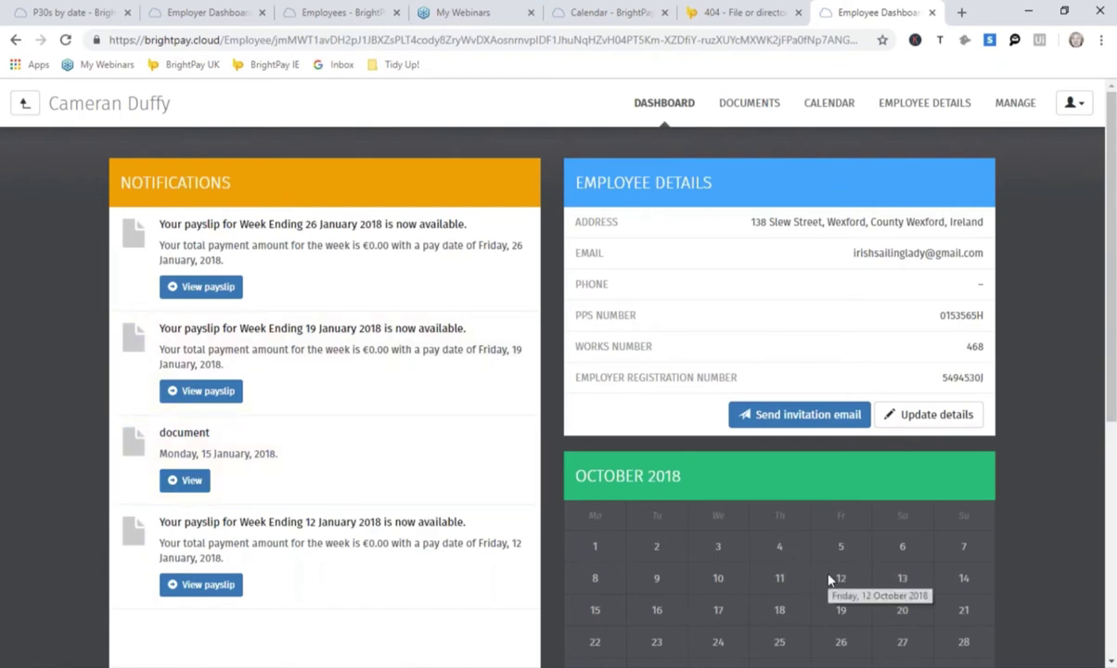
Step: Check the payroll and HR documents and view the 26 January 2018 payslip, then the calendar
left_click(760, 109)
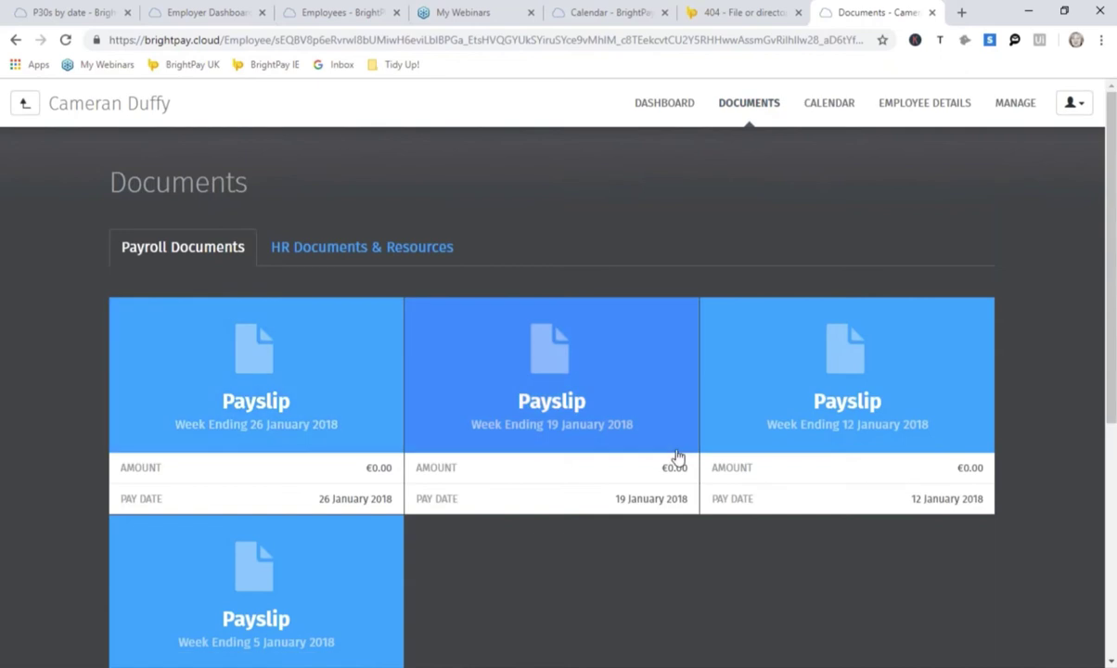
left_click(677, 459)
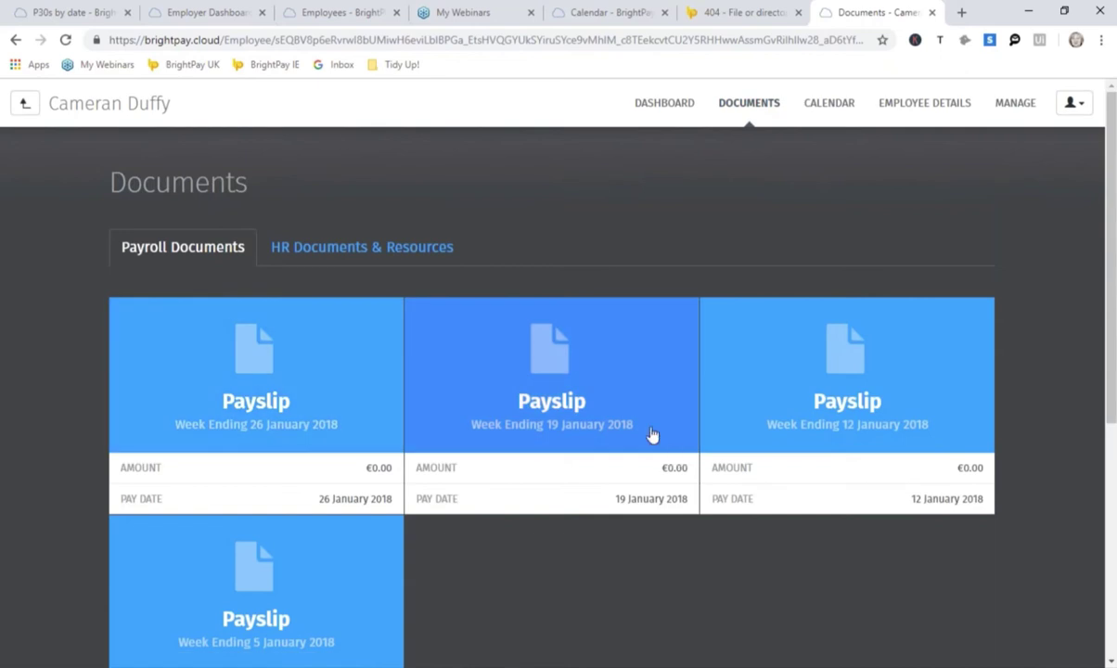
left_click(418, 262)
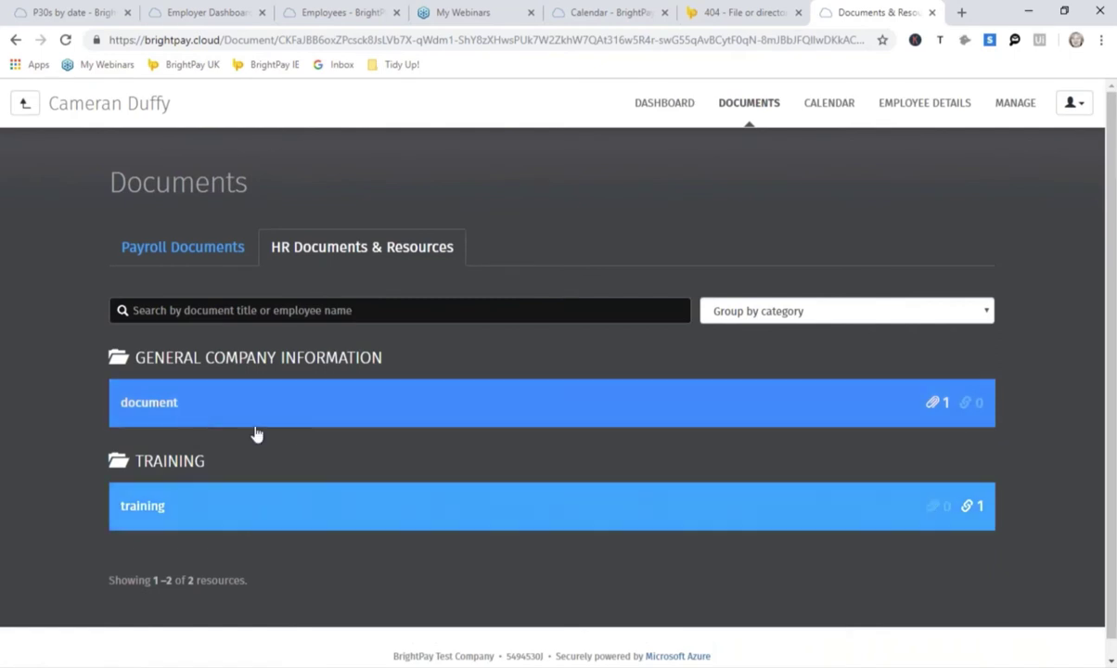
left_click(192, 247)
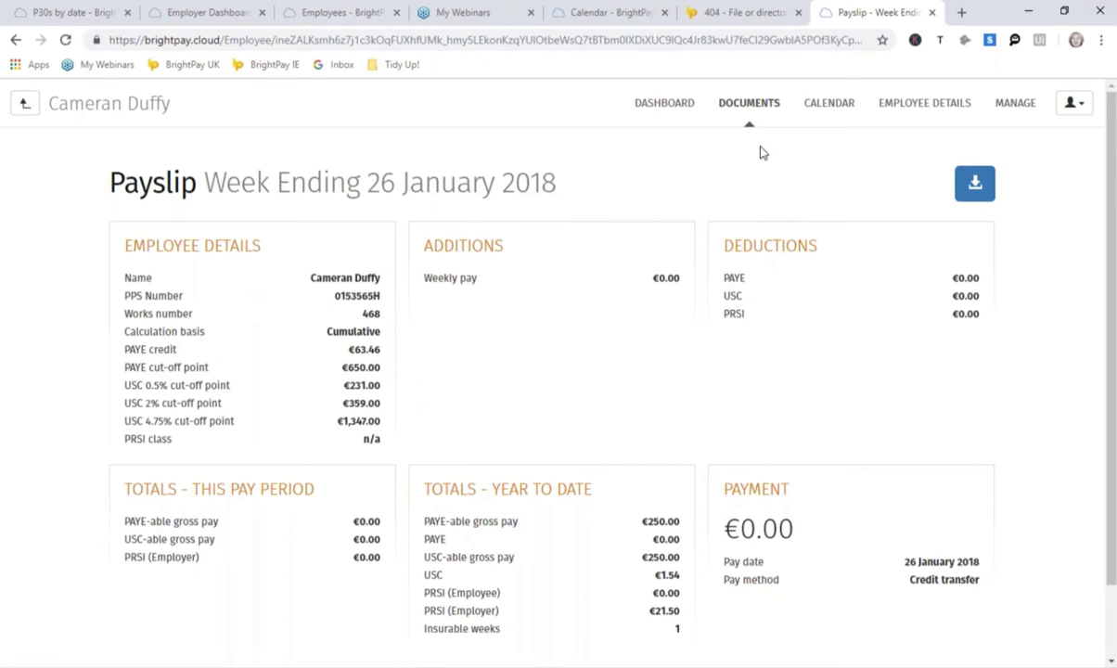
left_click(842, 110)
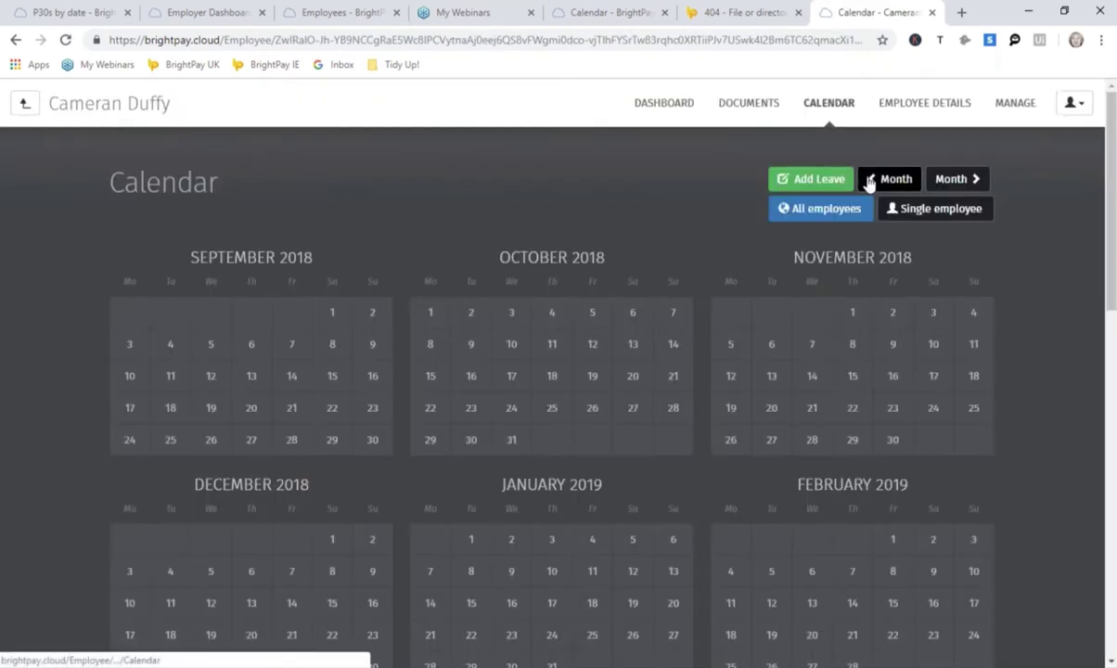
Step: Page the leave calendar back to January 2018 and read the leave-day details
left_click(872, 181)
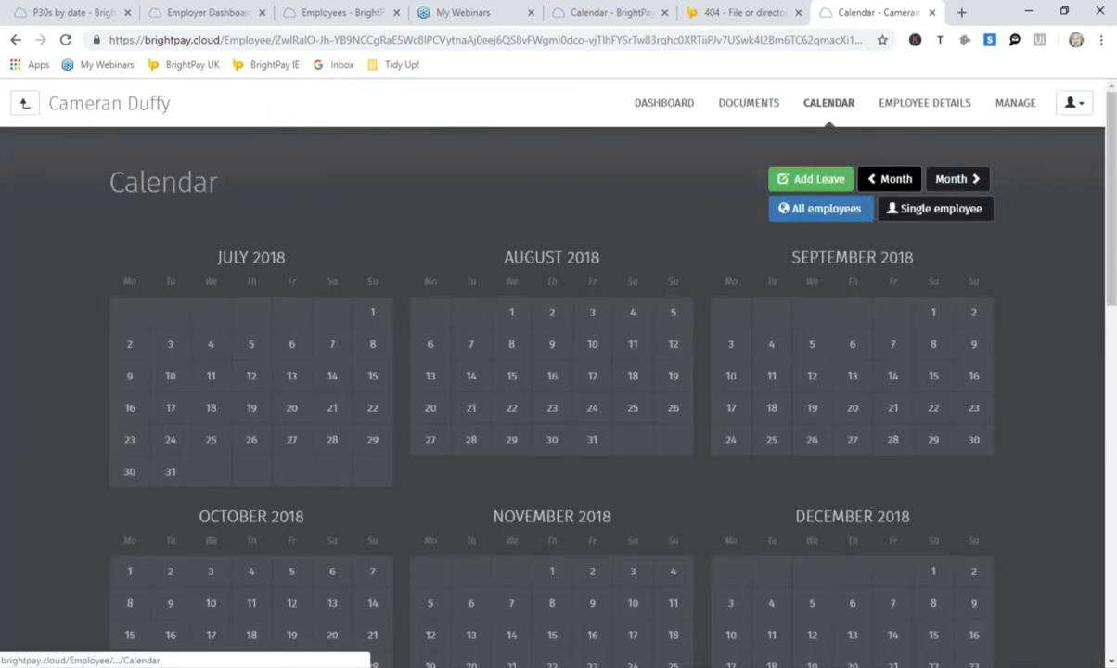
left_click(882, 180)
left_click(883, 180)
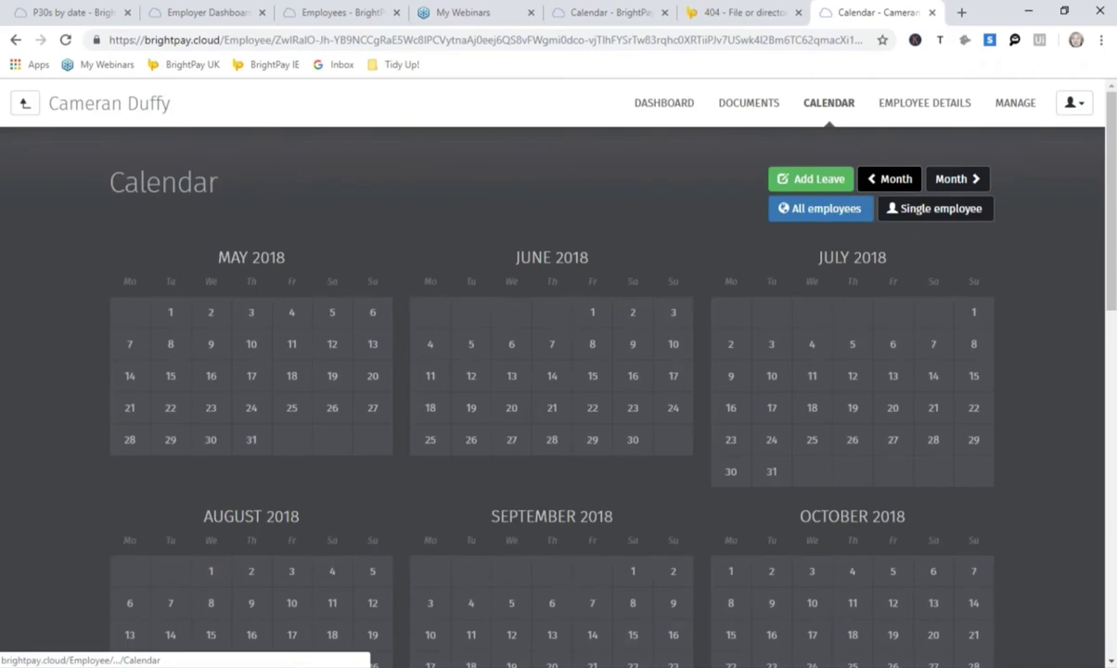
left_click(882, 180)
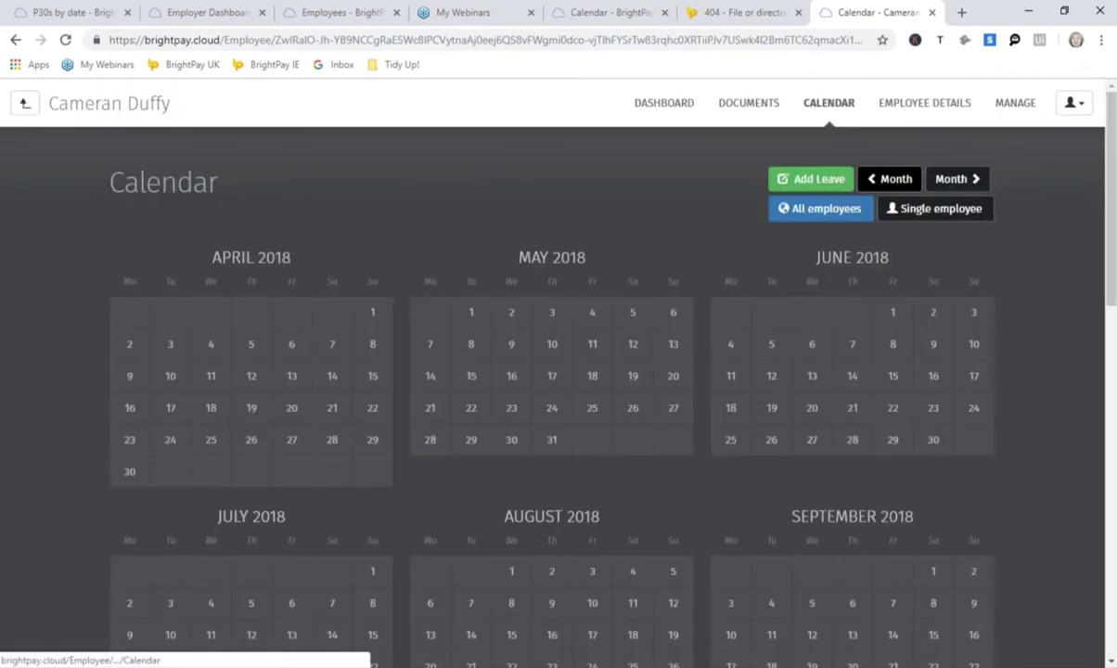
left_click(886, 179)
left_click(886, 179)
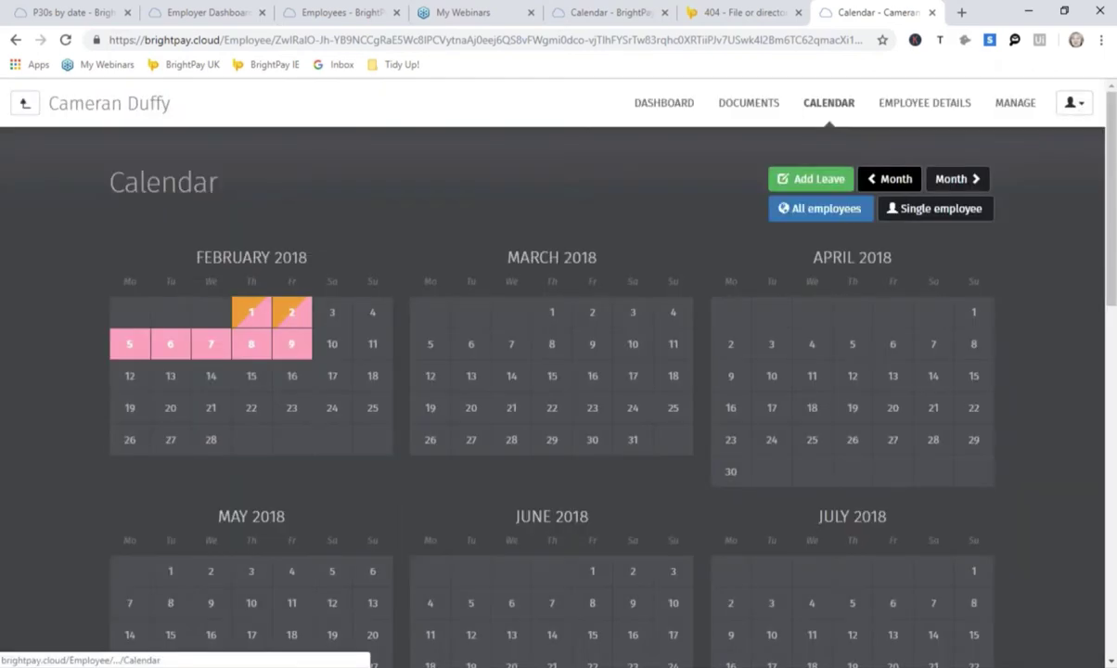
left_click(886, 179)
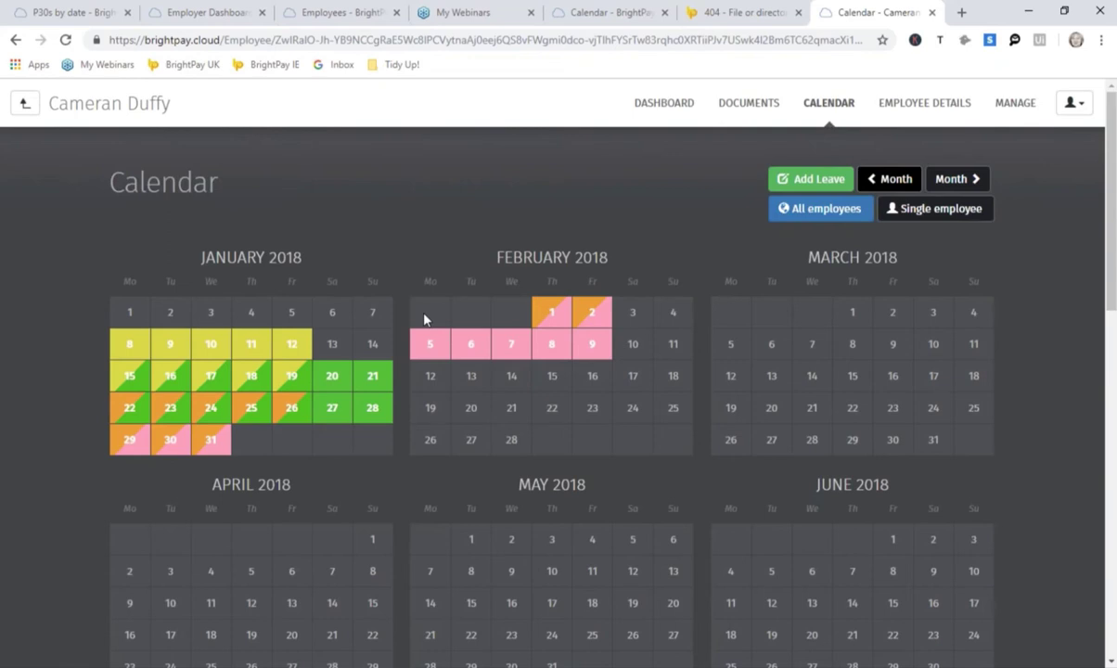
mouse_move(289, 347)
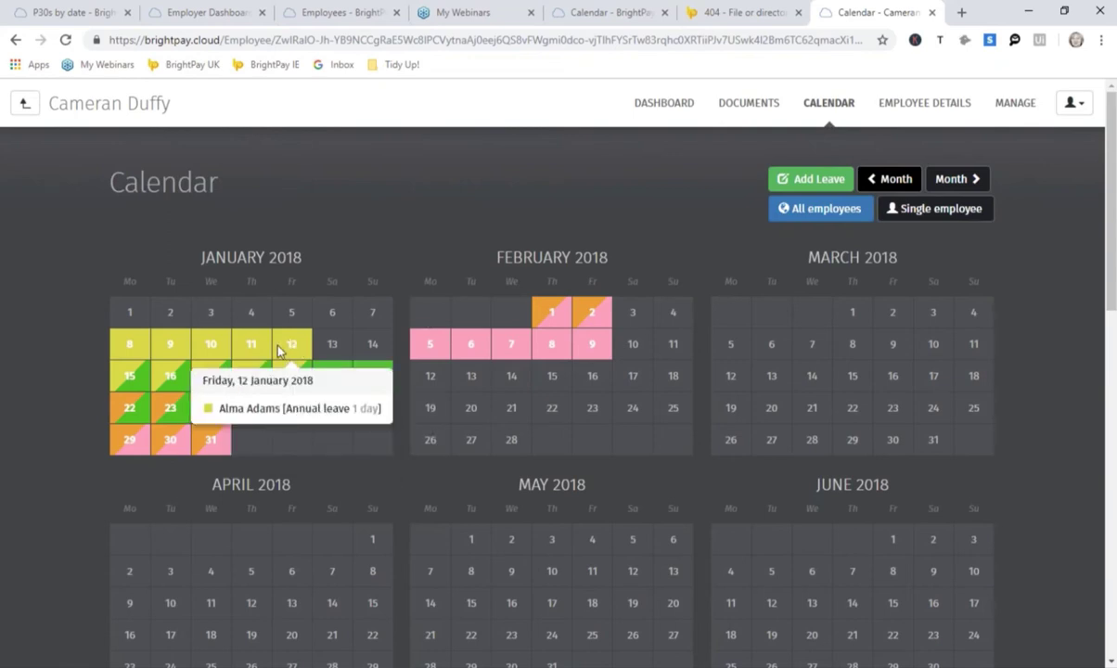
mouse_move(296, 390)
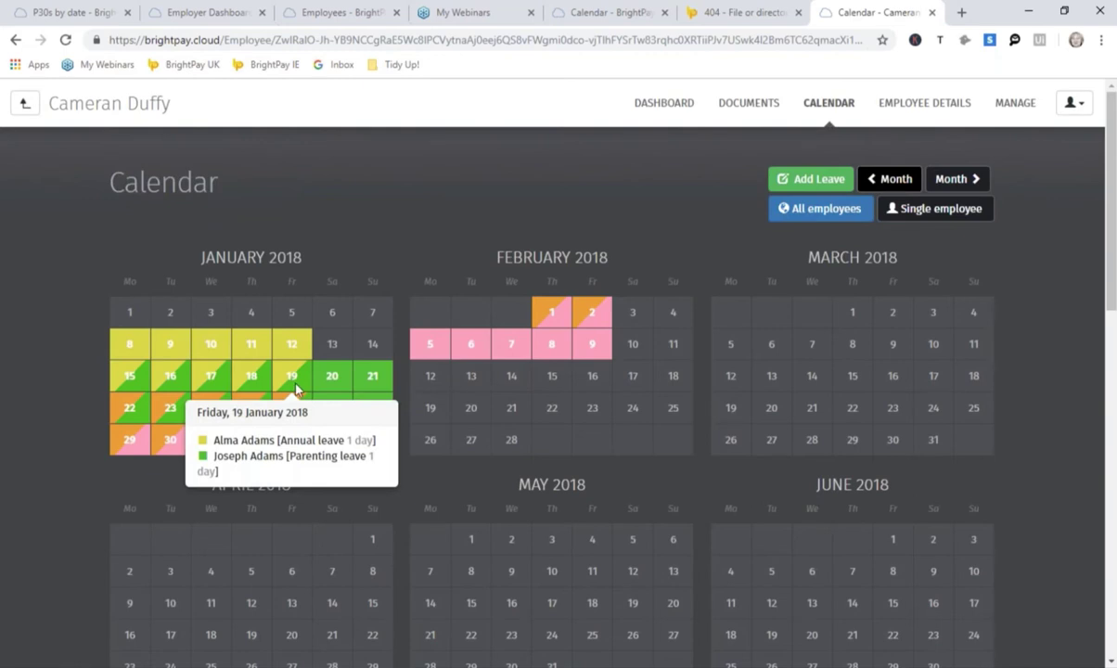
mouse_move(168, 408)
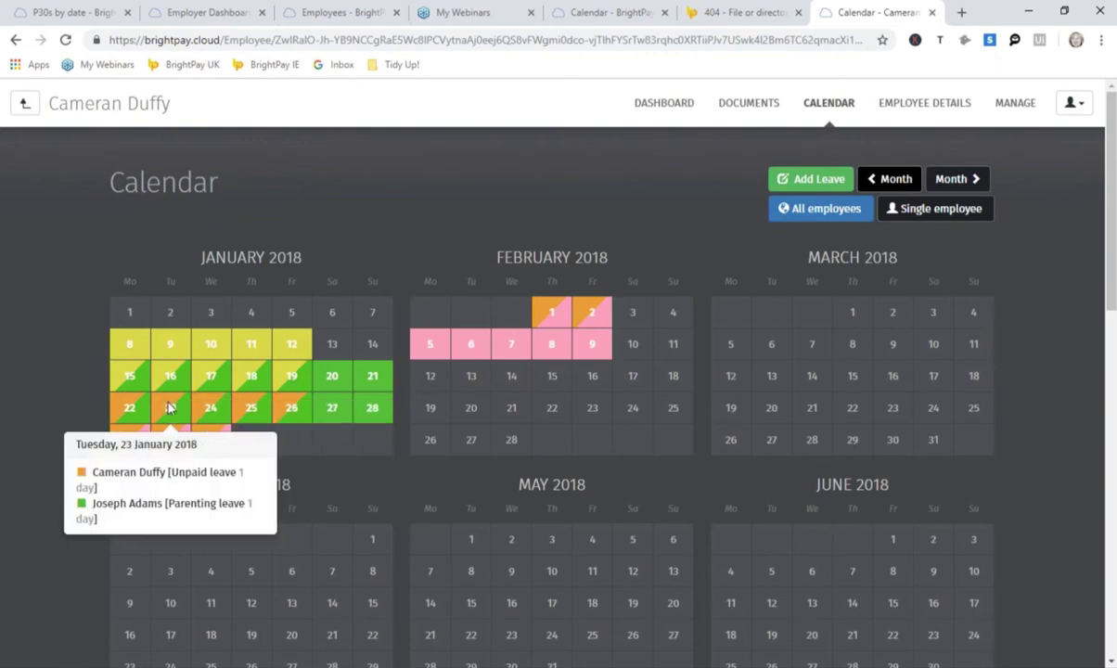
mouse_move(156, 431)
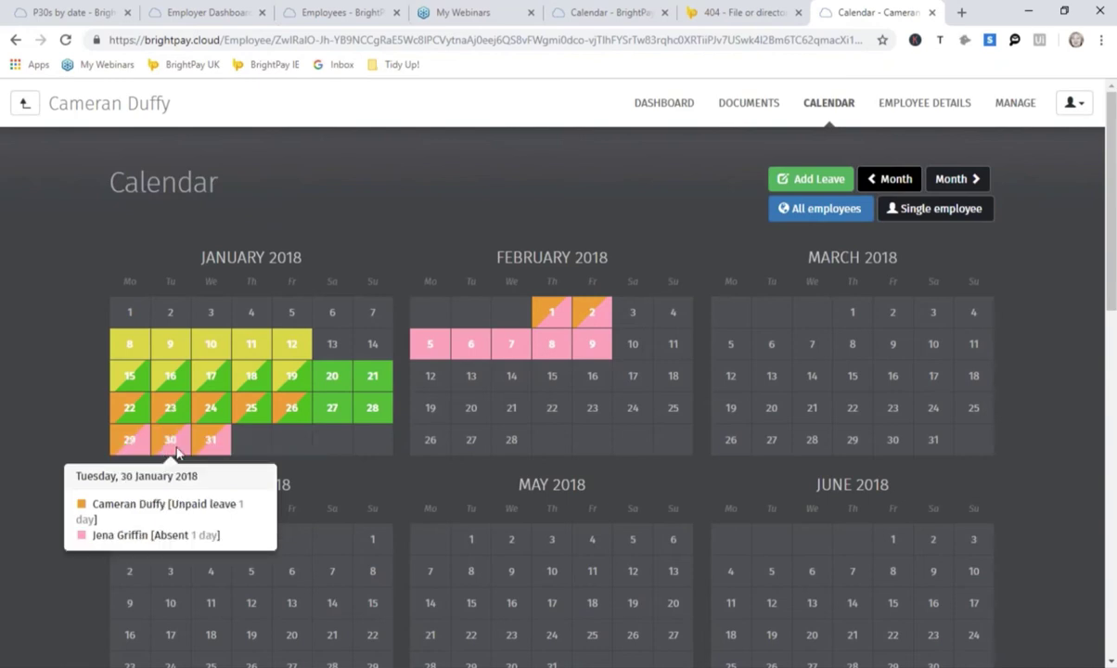
mouse_move(127, 409)
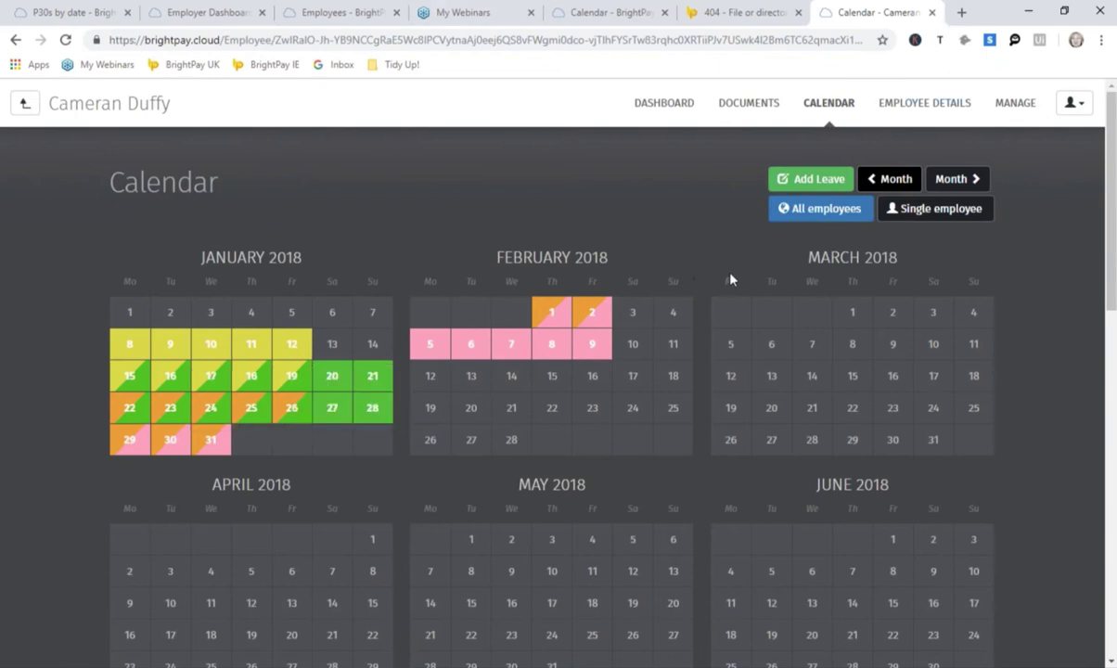
Step: View the employee's address and contact details, then the Manage login page
left_click(935, 110)
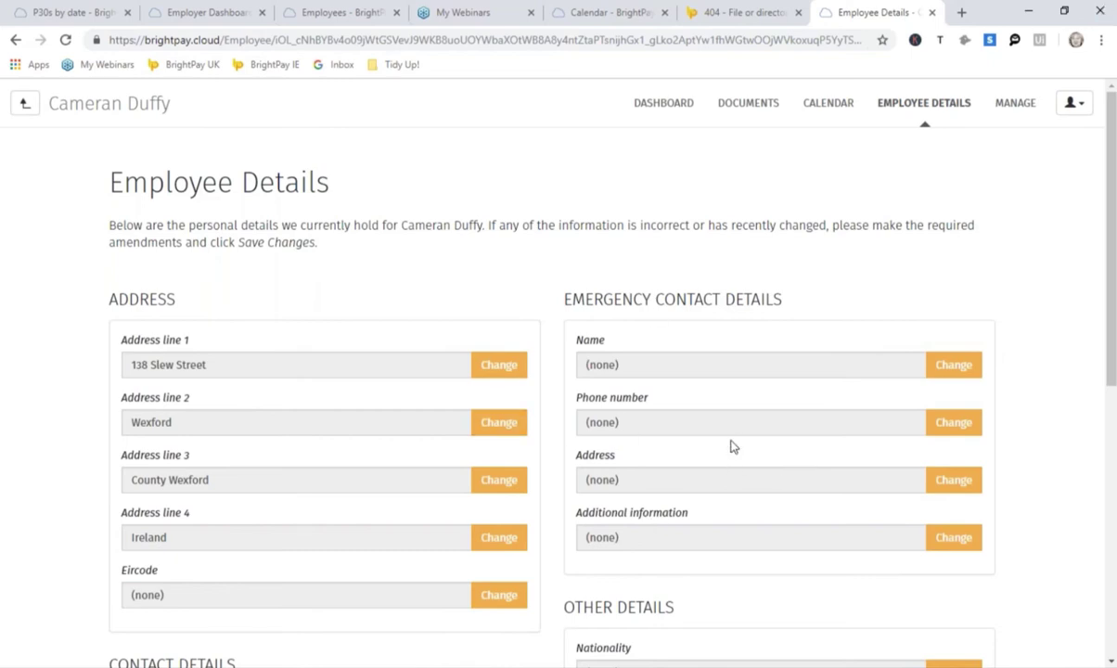
left_click(1021, 112)
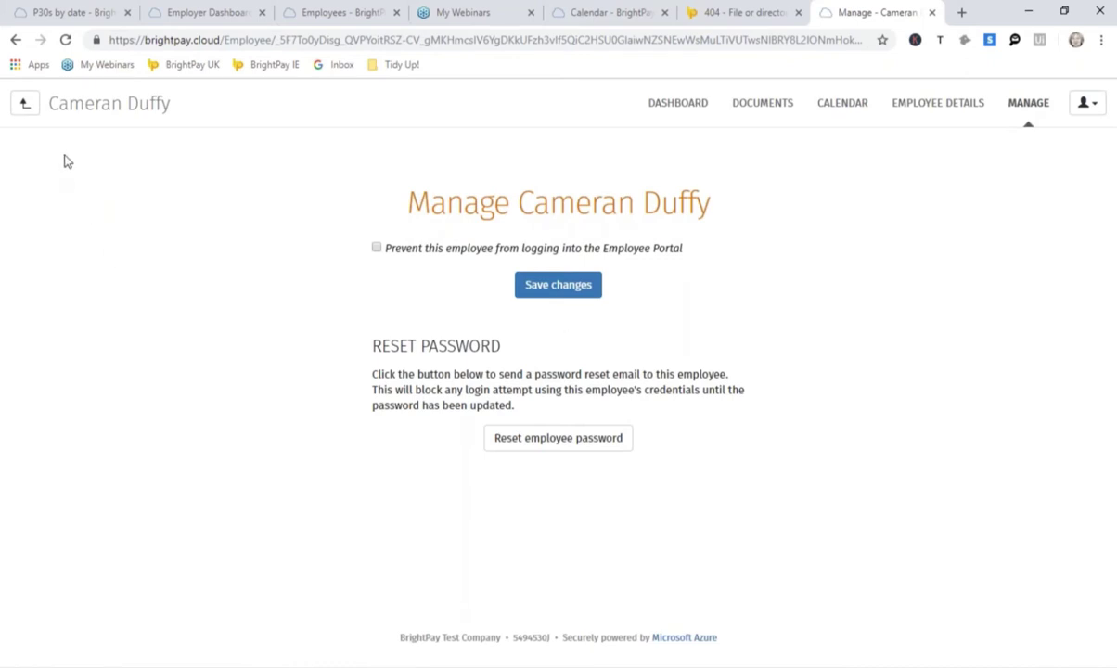
Step: Return to the employee list, then go to the Reports page
left_click(25, 104)
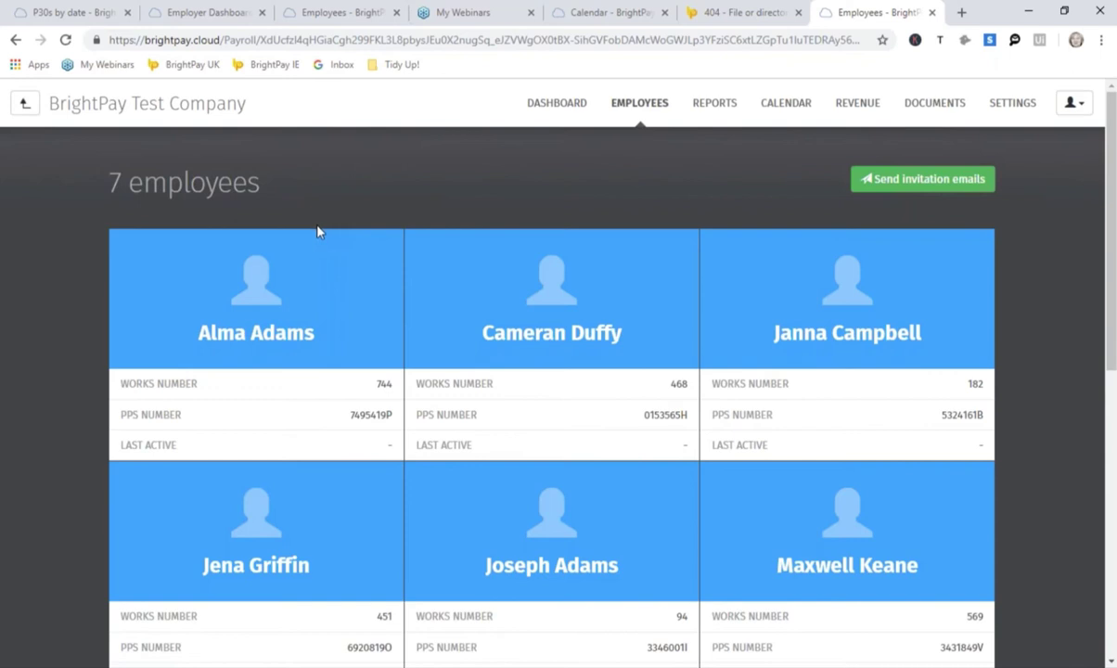
left_click(715, 108)
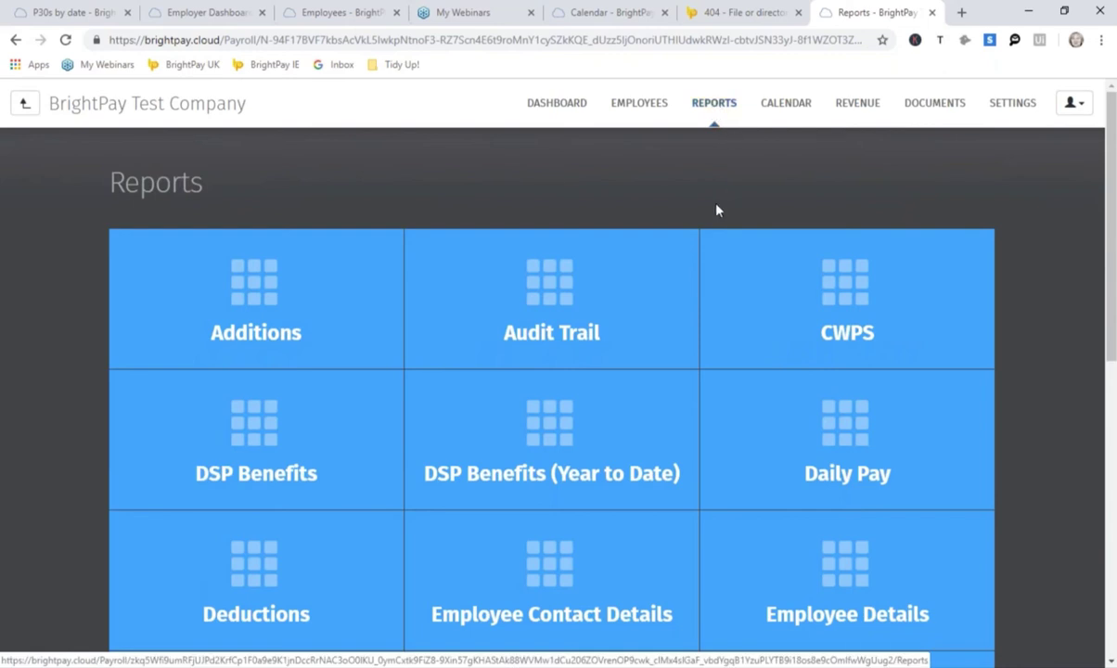
Step: Run the Payroll Summary report for week 4 ending 26 January 2018
scroll(719, 197, "down", 3)
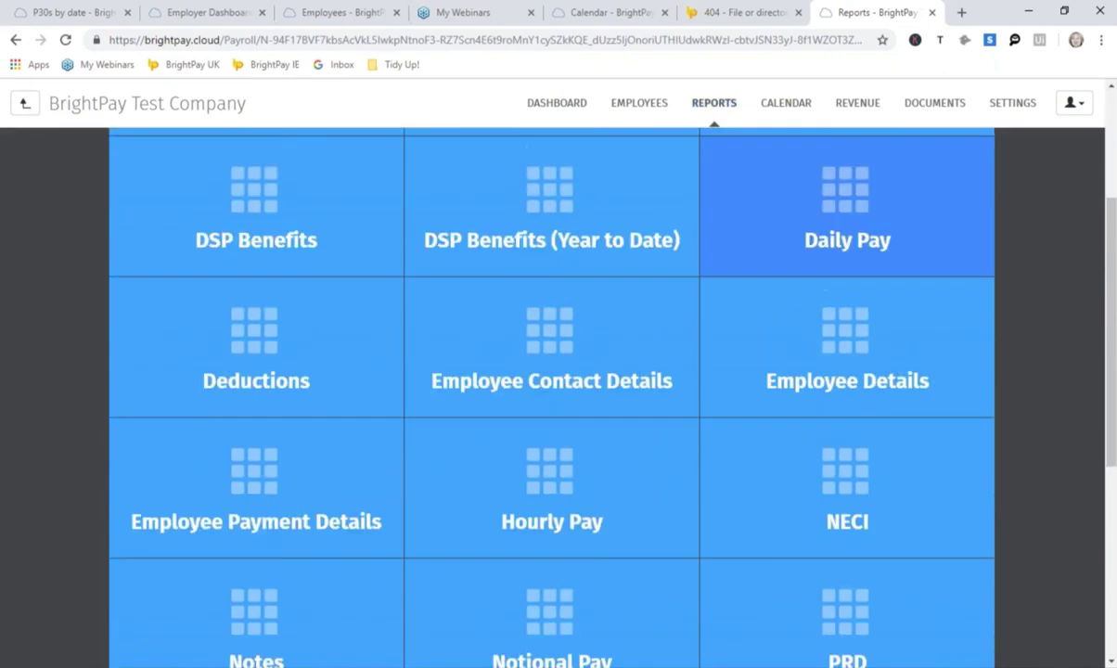
scroll(721, 204, "down", 5)
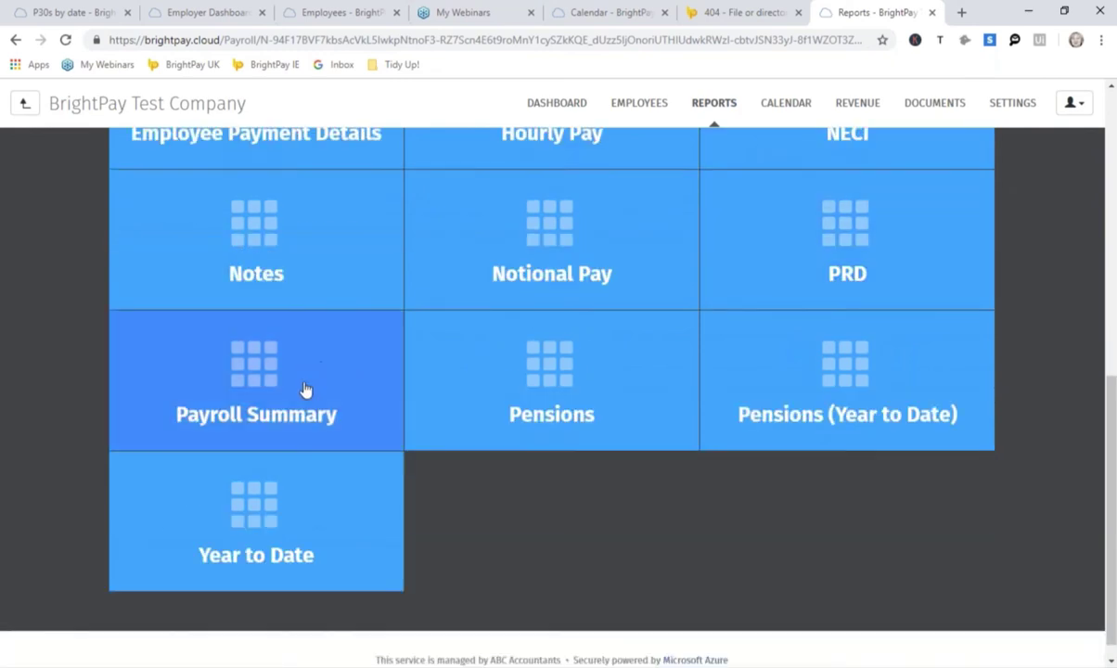
left_click(306, 389)
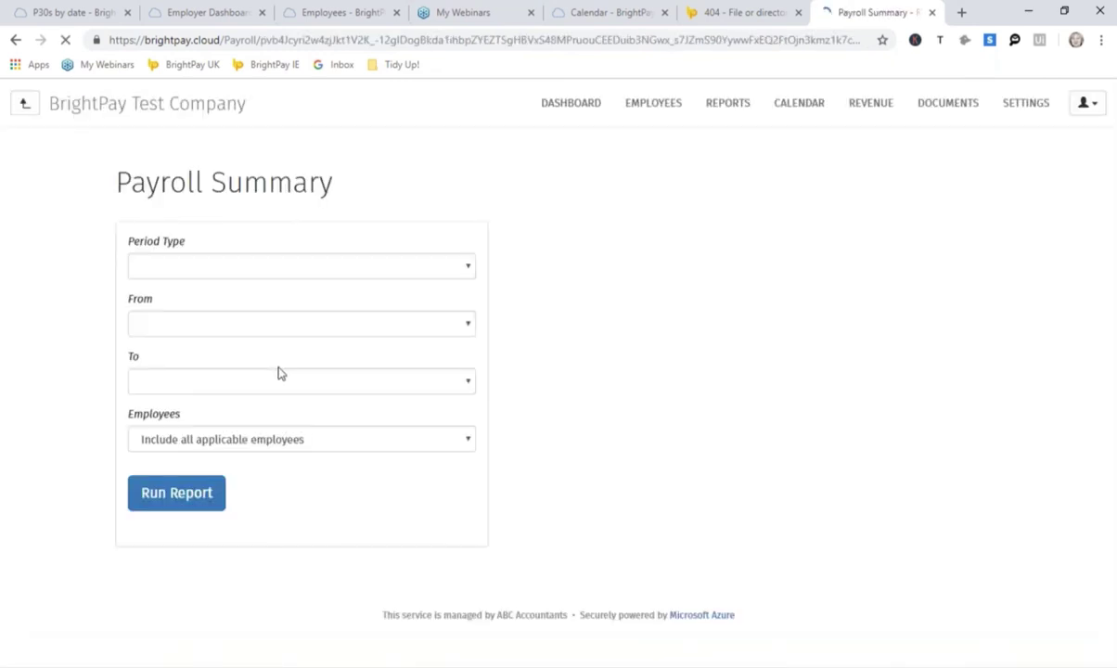
left_click(177, 494)
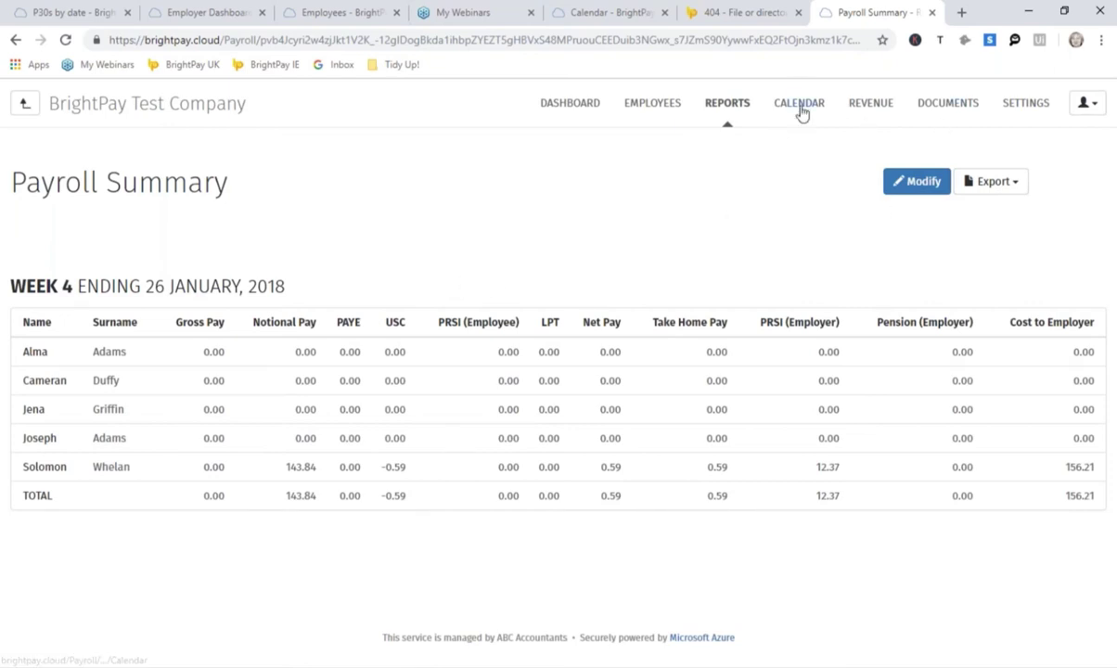
Step: Open the 31 January 2018 P30 return under Revenue, then the Documents & Resources list
left_click(865, 109)
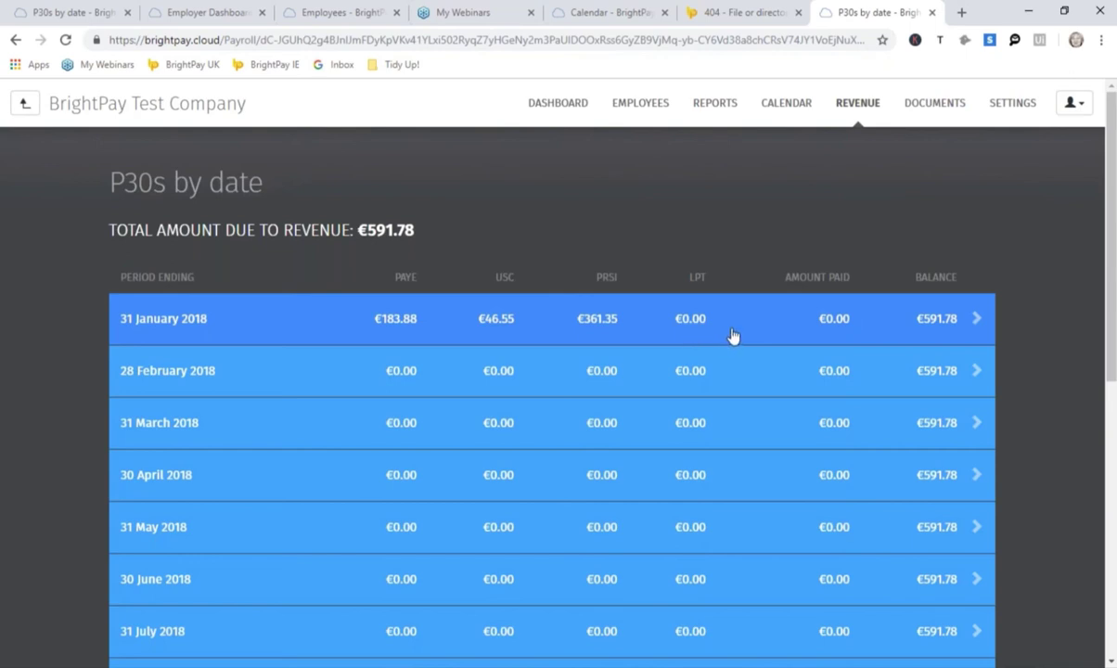
left_click(703, 331)
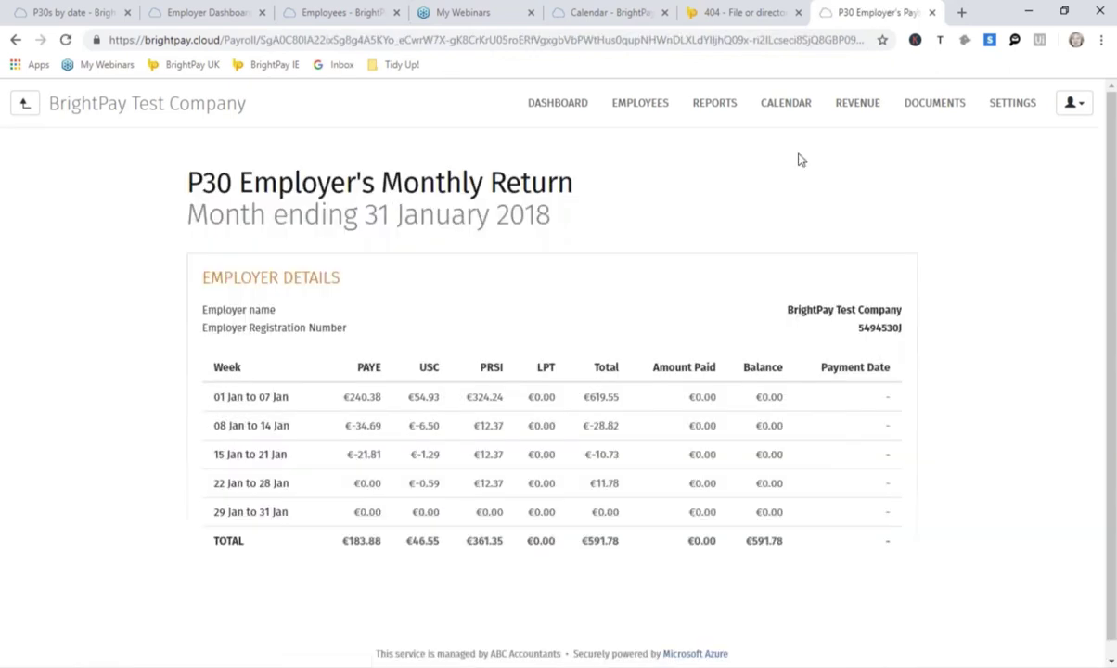
left_click(946, 115)
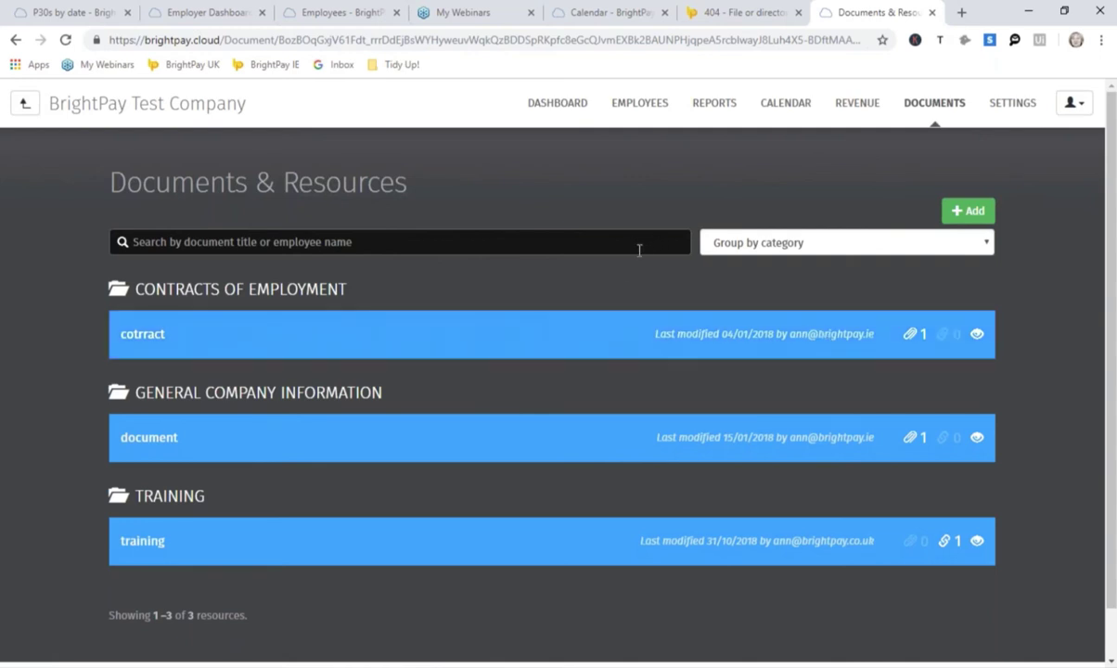
Step: View the Employer Details and Employee Self Service settings pages, returning to Settings
left_click(1016, 112)
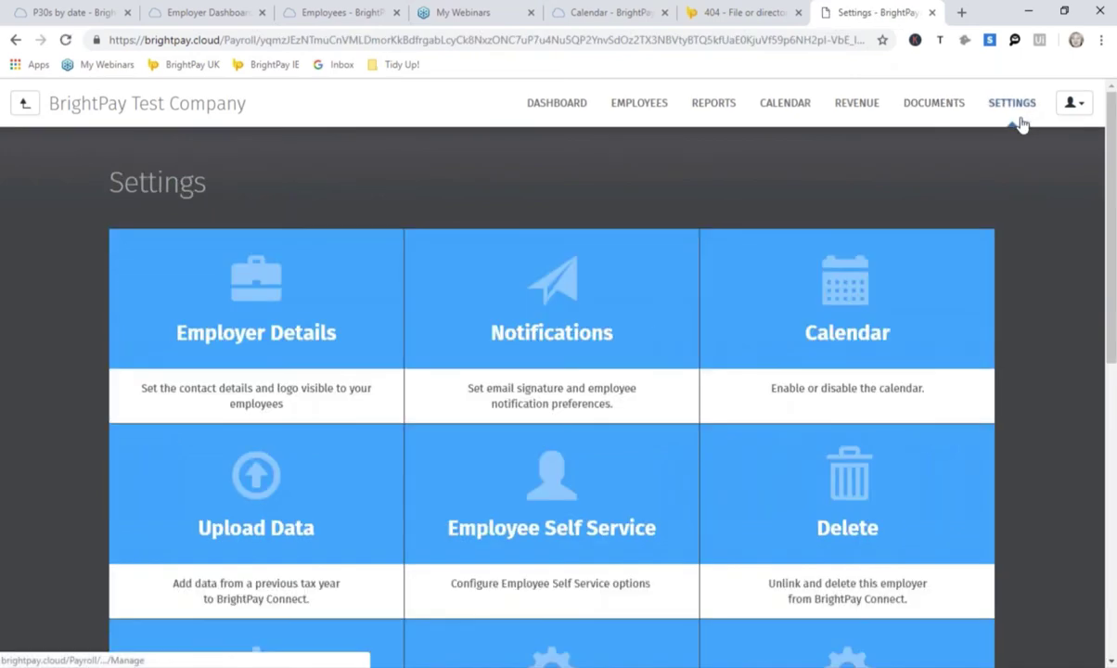
left_click(307, 337)
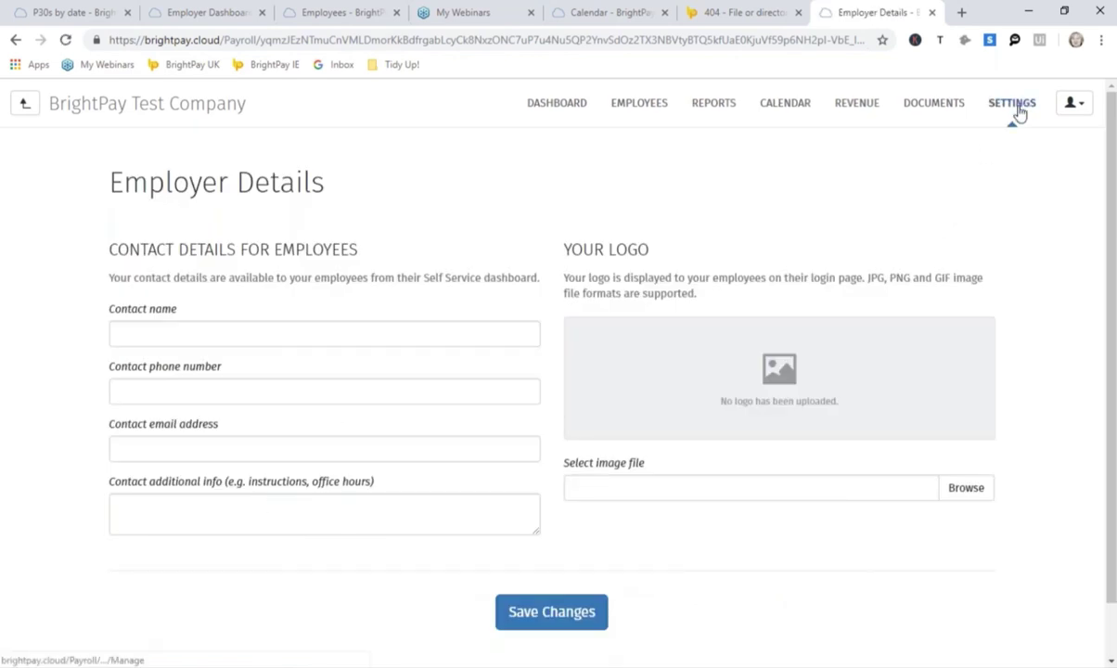
left_click(1015, 110)
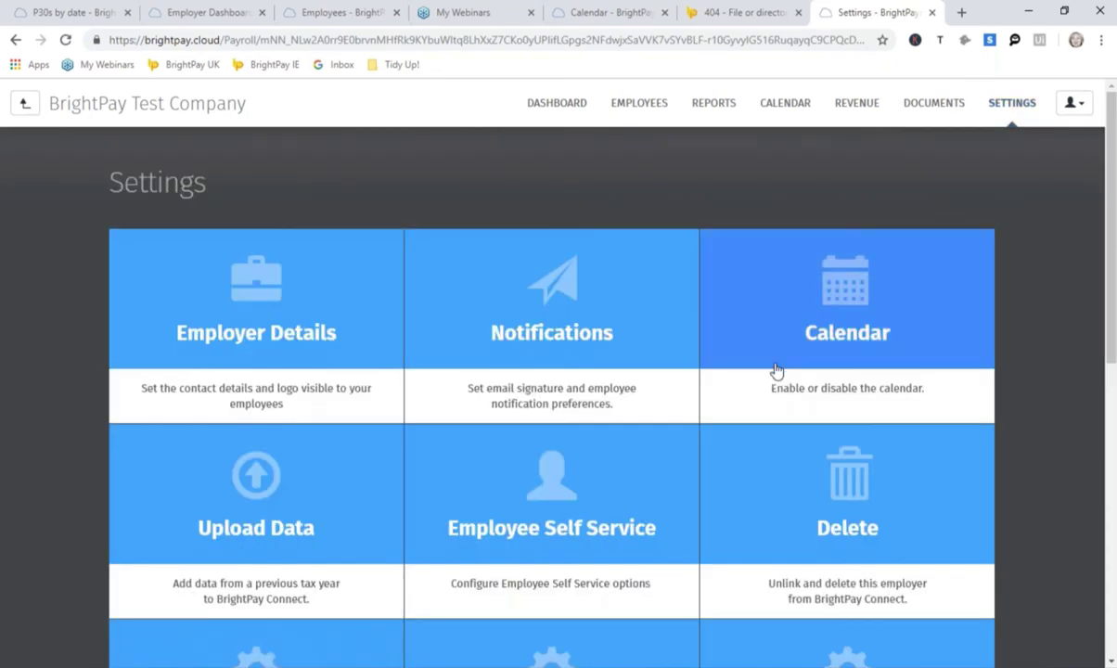
left_click(578, 526)
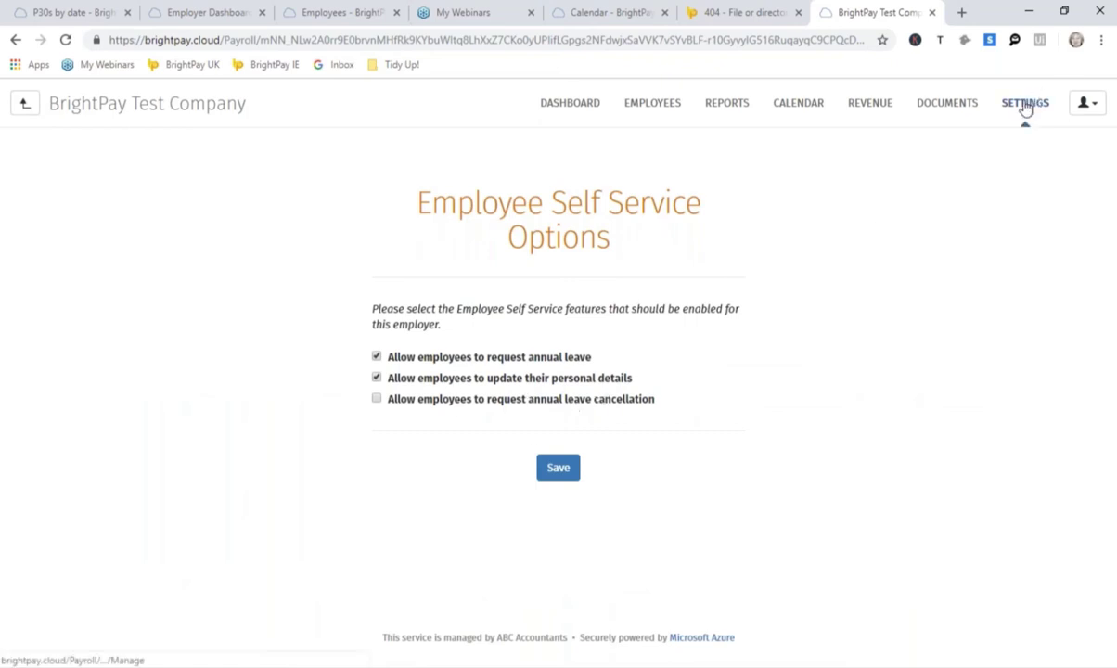
left_click(1026, 110)
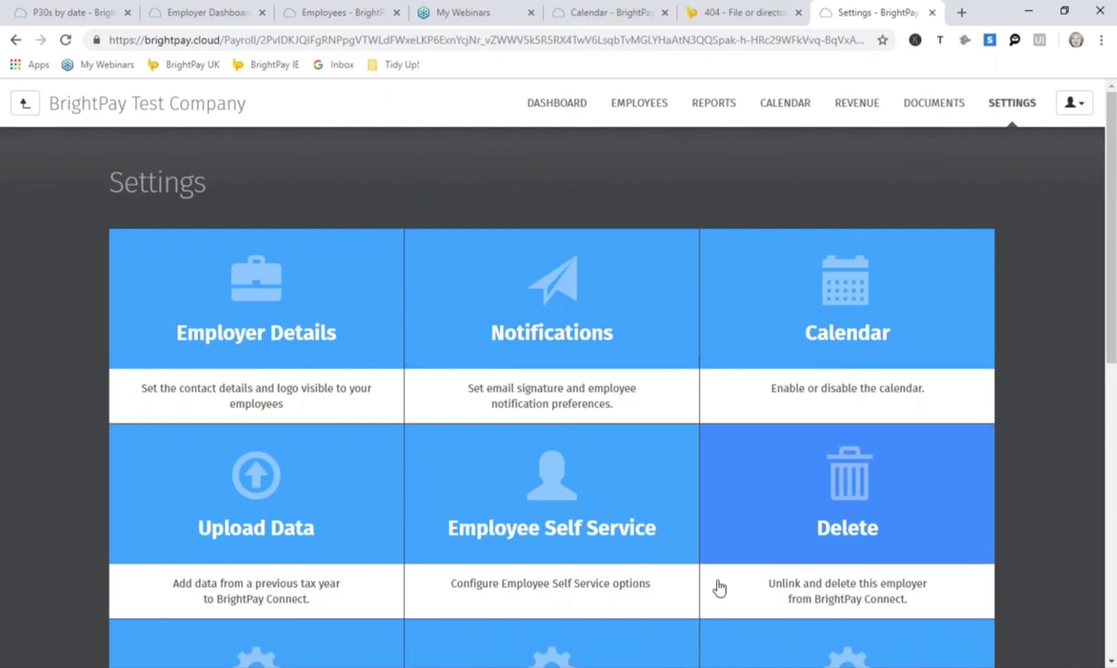
Step: Check the Notifications email preferences, then switch to the BrightPay 2018 desktop payroll
left_click(548, 357)
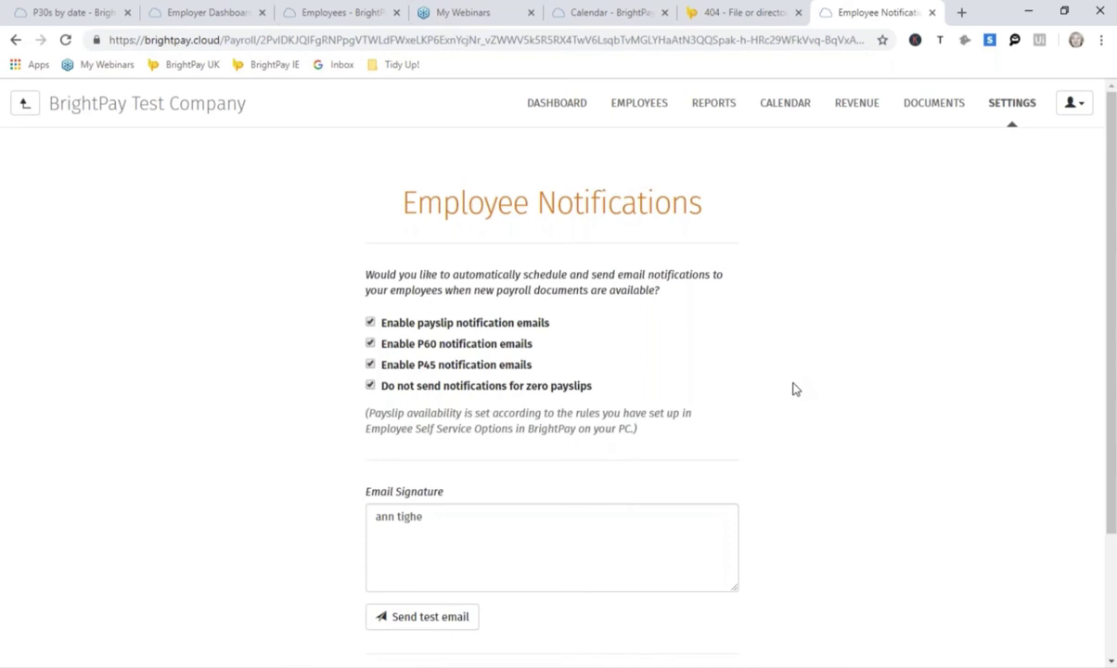
left_click(1023, 109)
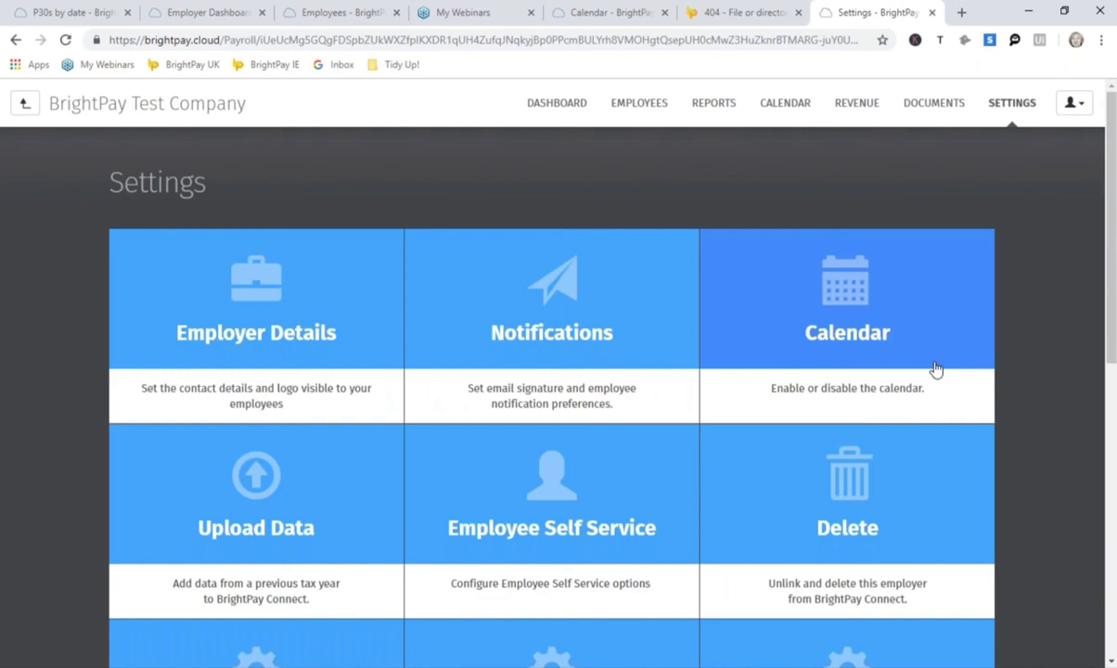
key("alt+Tab")
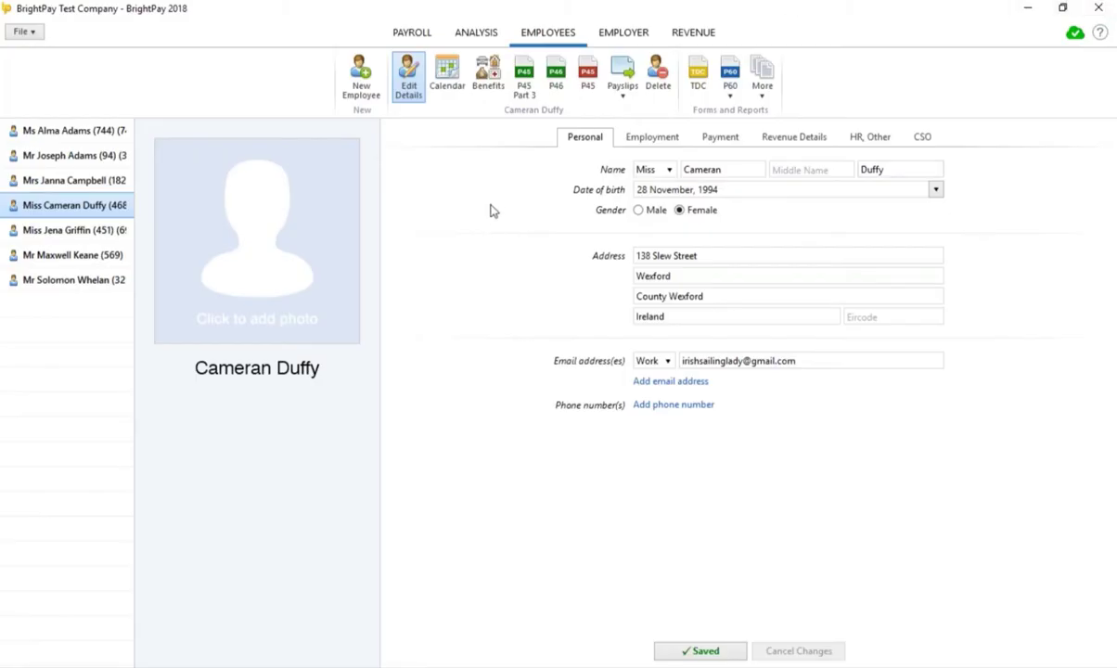
left_click(1101, 35)
left_click(1028, 69)
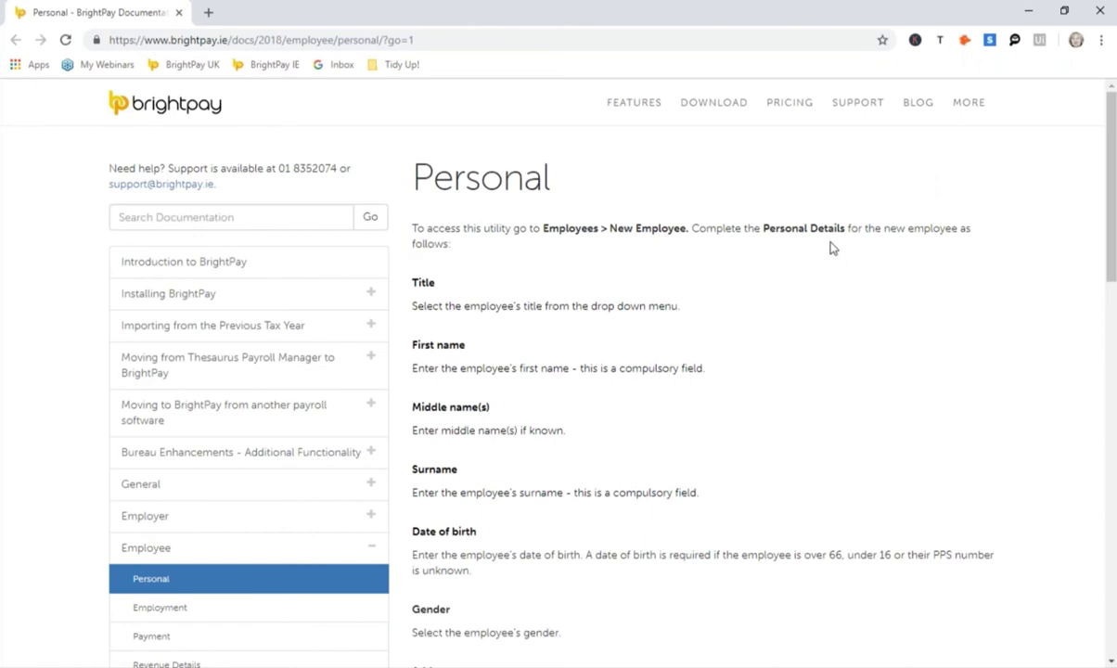
scroll(832, 247, "down", 1)
scroll(832, 248, "down", 2)
scroll(339, 243, "up", 2)
mouse_move(650, 109)
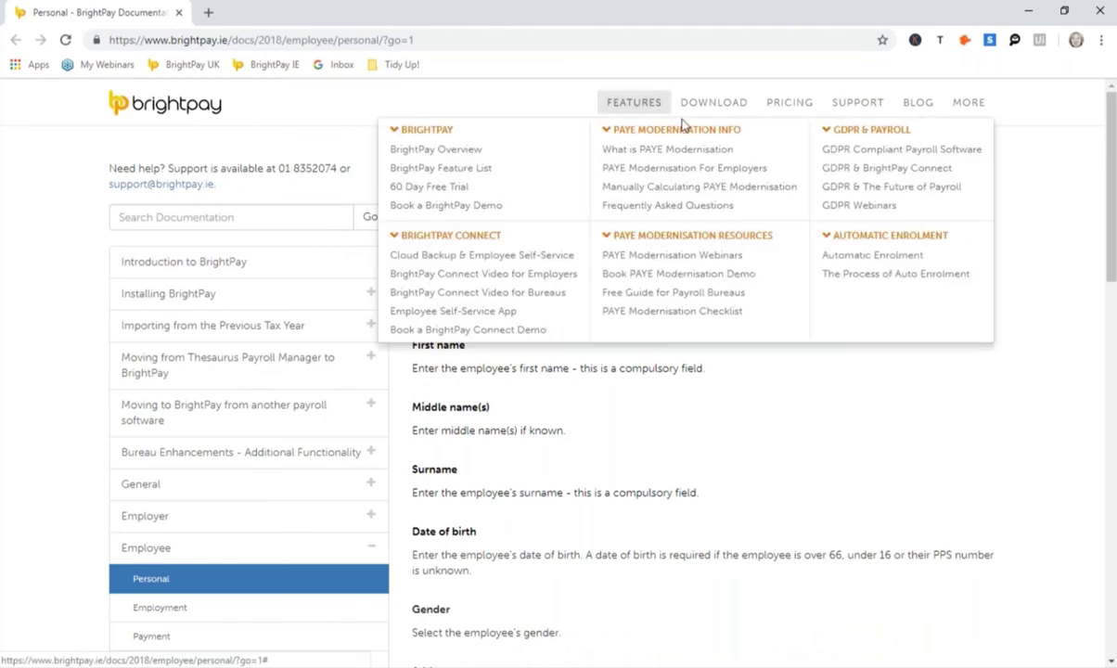
left_click(1099, 10)
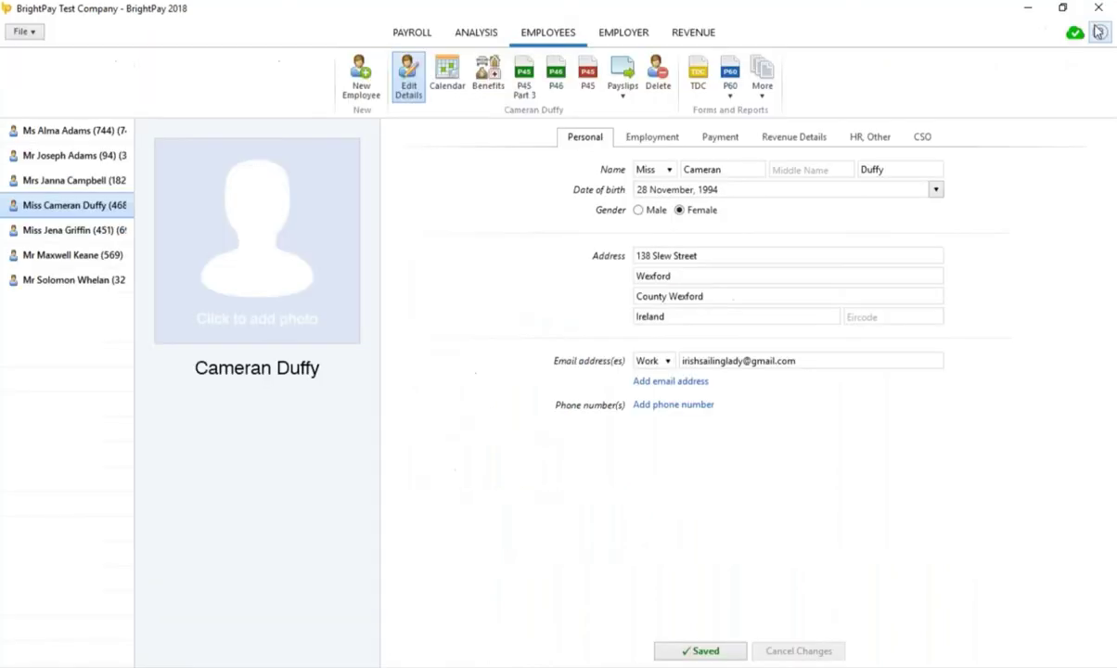